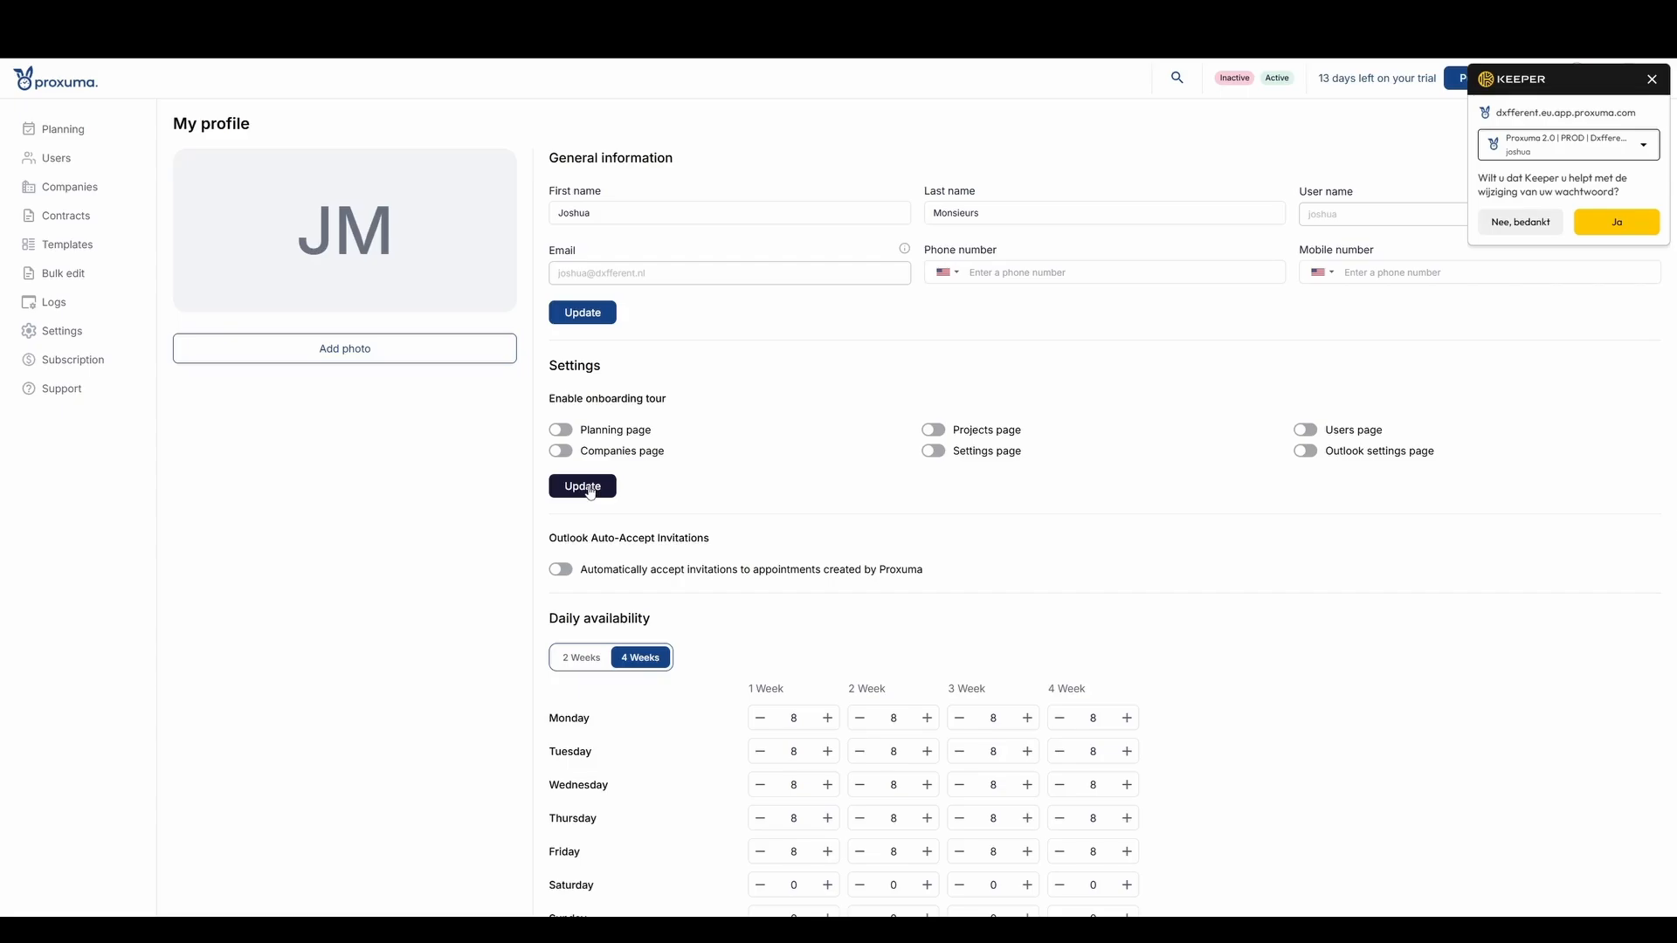
- Save the onboarding tour settings on the profile page and dismiss the password manager's prompt
{"action": "left_click", "coordinate": [590, 492]}
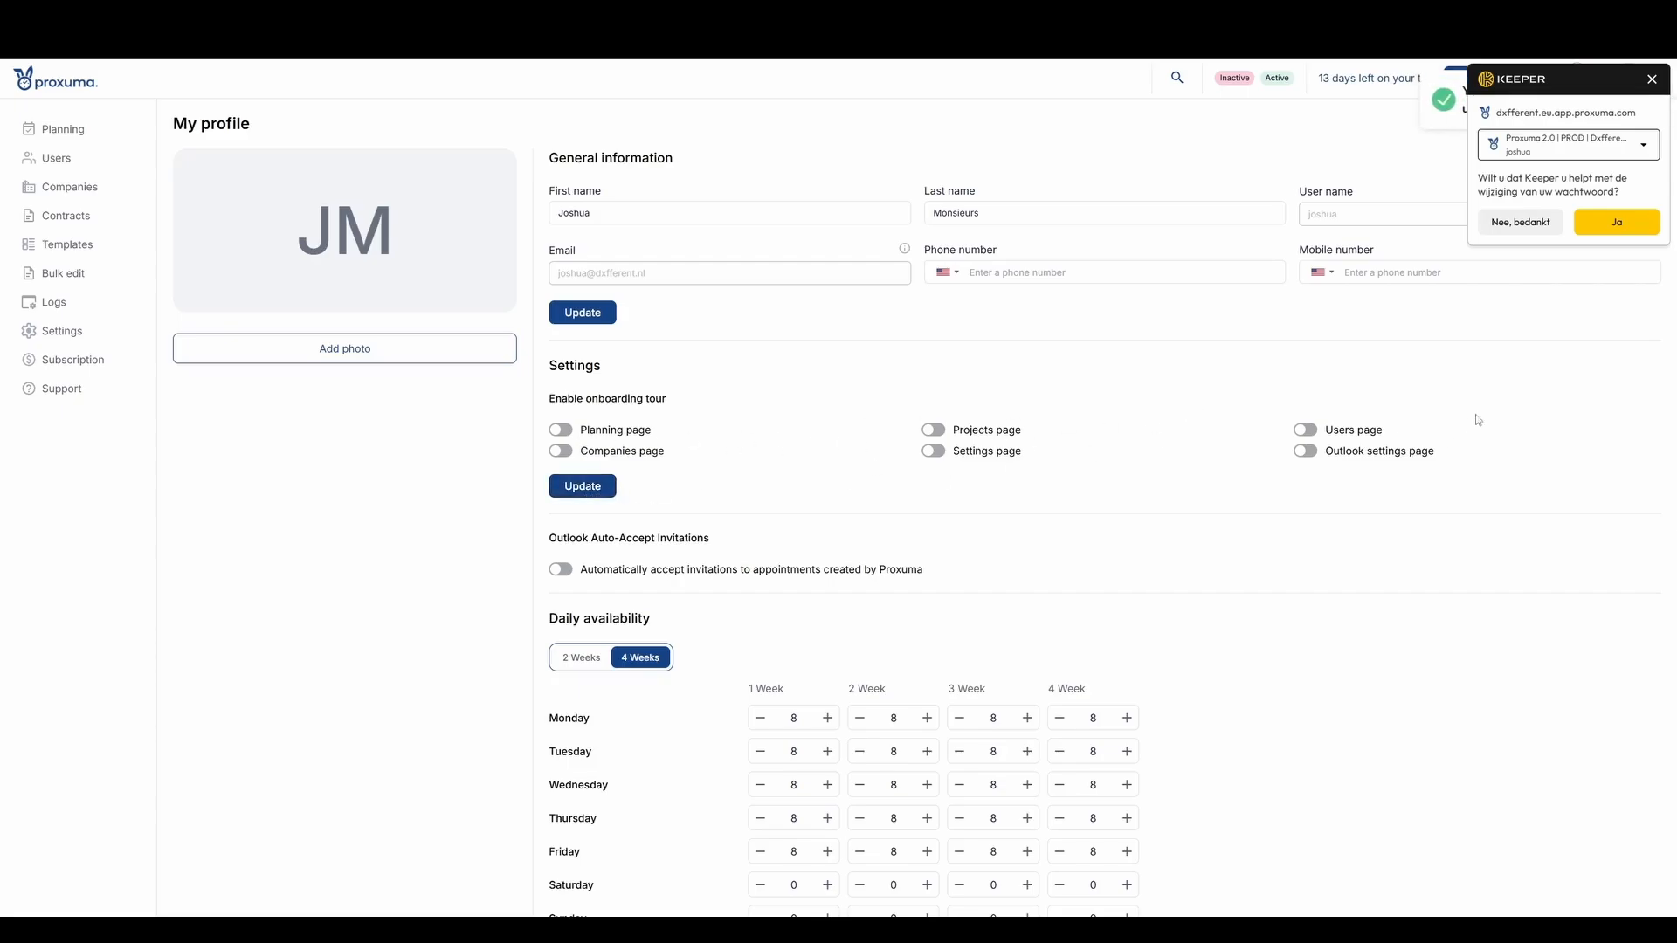
{"action": "left_click", "coordinate": [1654, 80]}
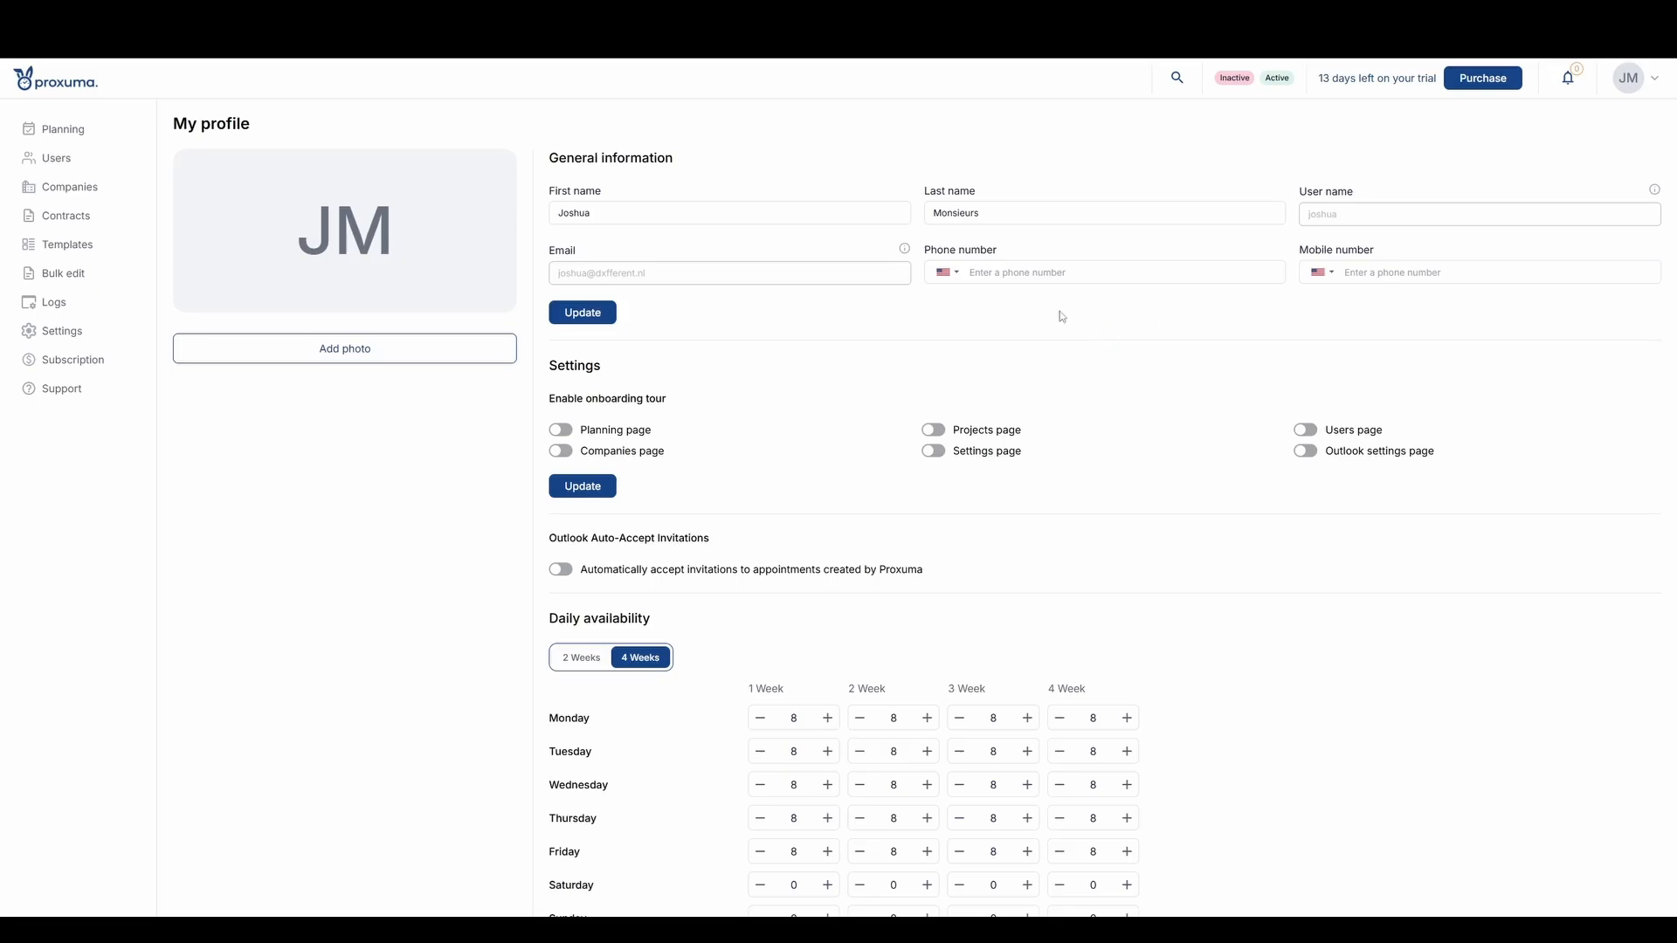
- Switch the profile's daily availability from a 4-week to a 2-week schedule and save it
{"action": "scroll", "coordinate": [1035, 333], "scroll_direction": "down", "scroll_amount": 3}
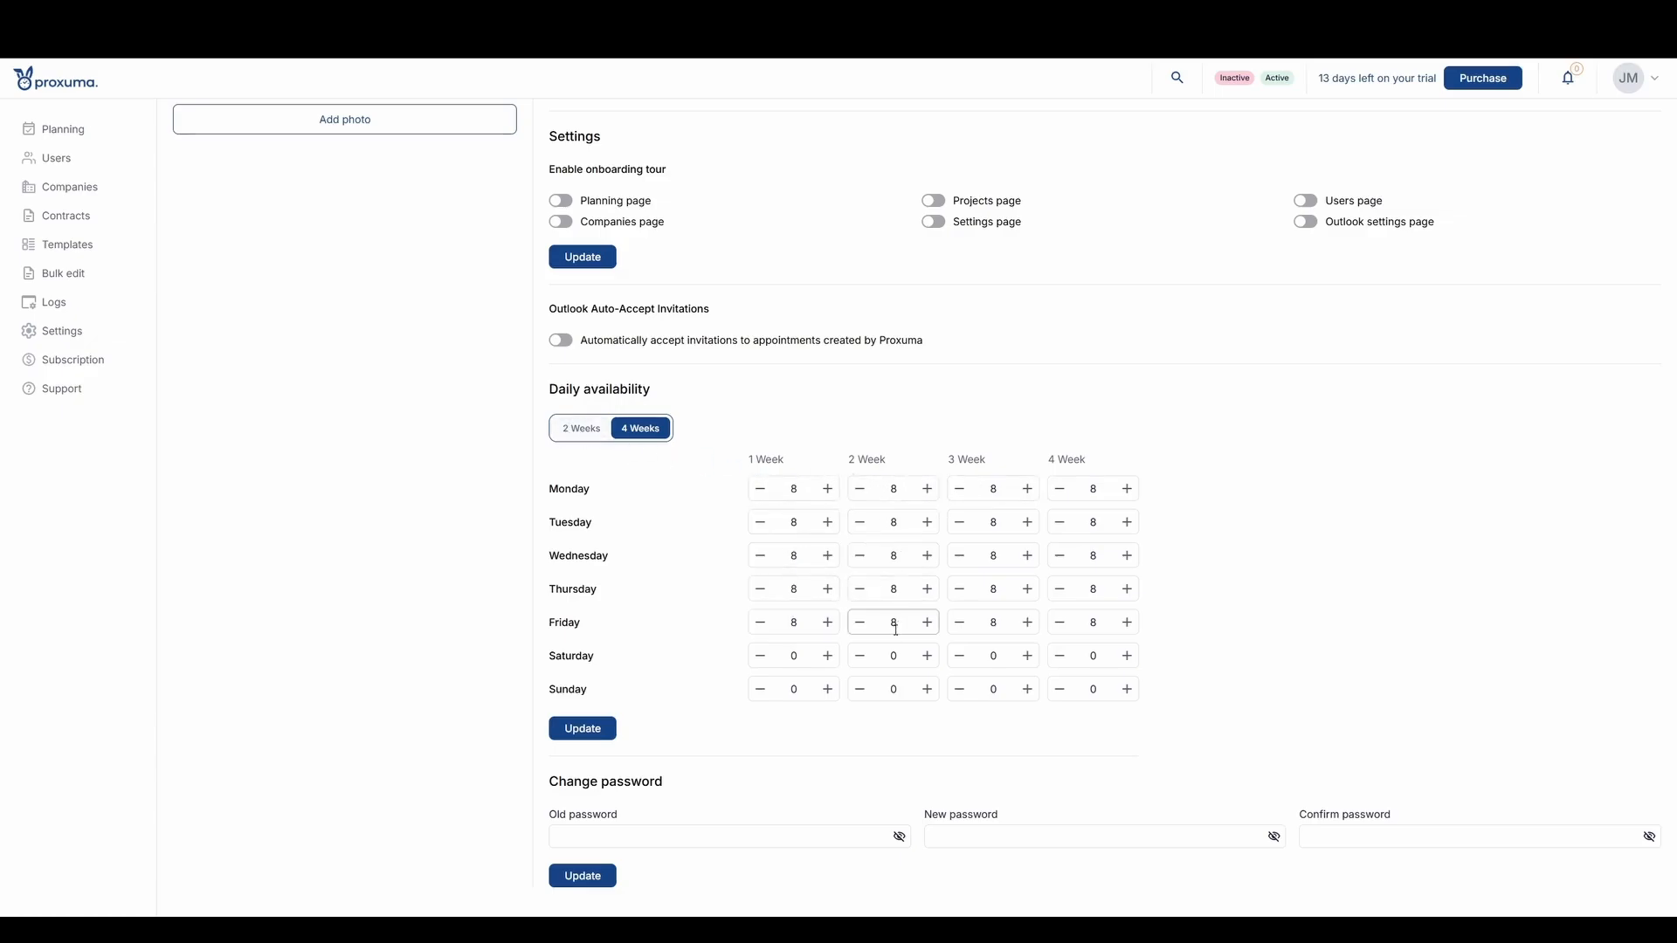
{"action": "double_click", "coordinate": [1093, 622]}
{"action": "left_click", "coordinate": [580, 730]}
{"action": "left_click", "coordinate": [564, 431]}
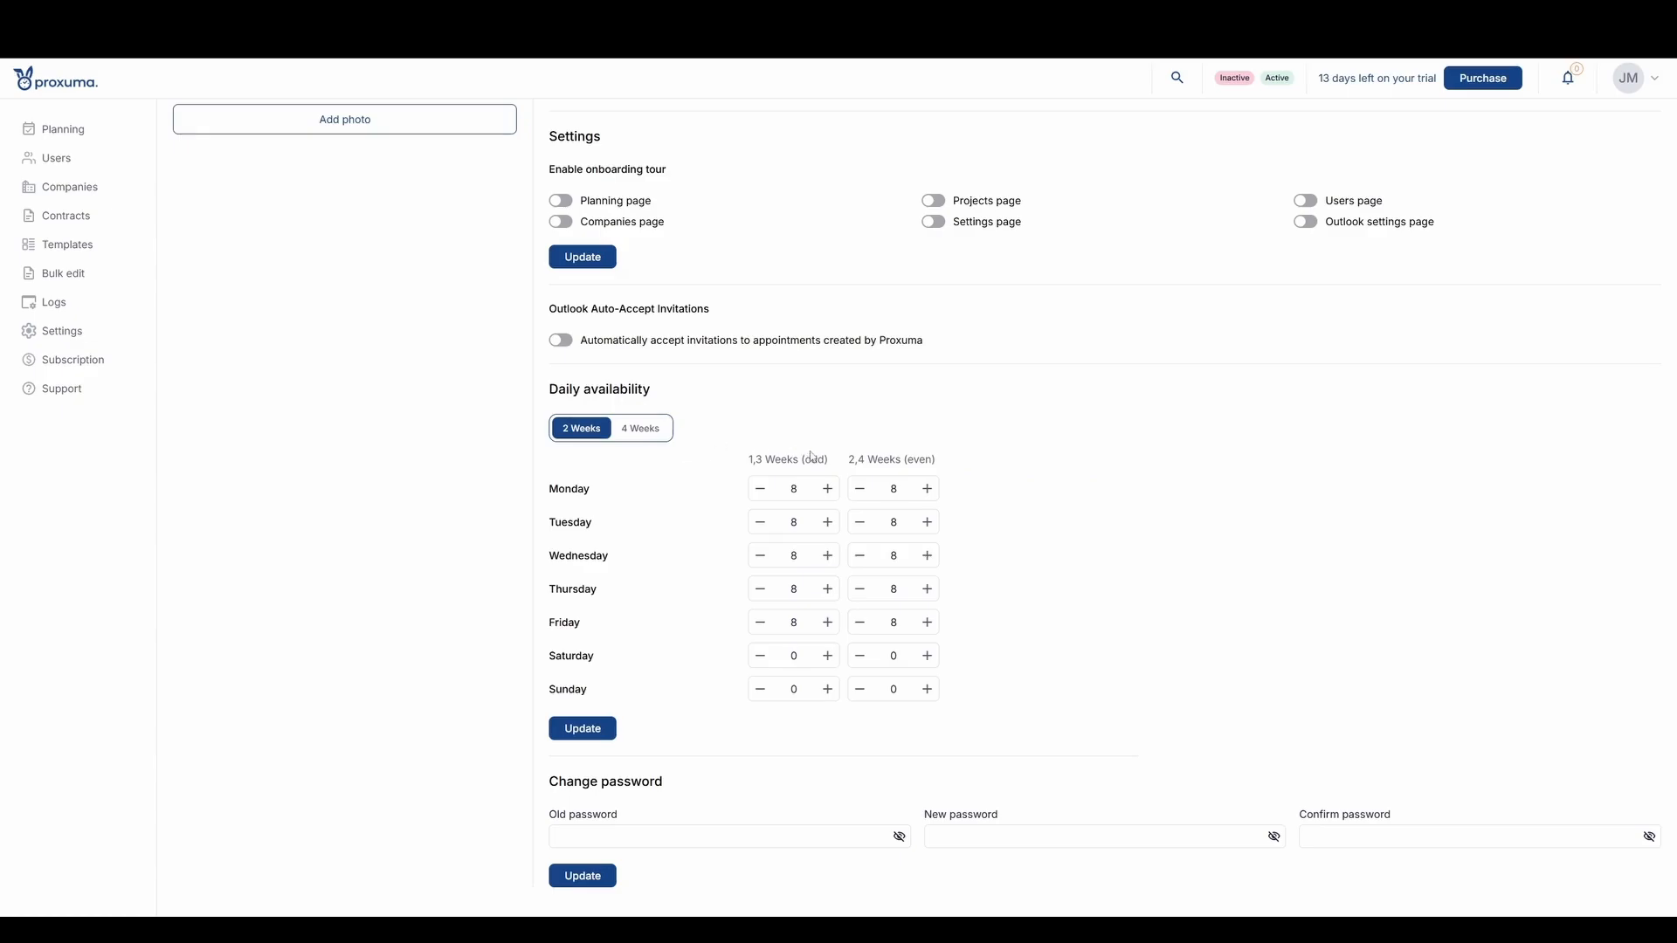
{"action": "double_click", "coordinate": [896, 623]}
{"action": "left_click", "coordinate": [574, 733]}
{"action": "scroll", "coordinate": [1055, 599], "scroll_direction": "up", "scroll_amount": 3}
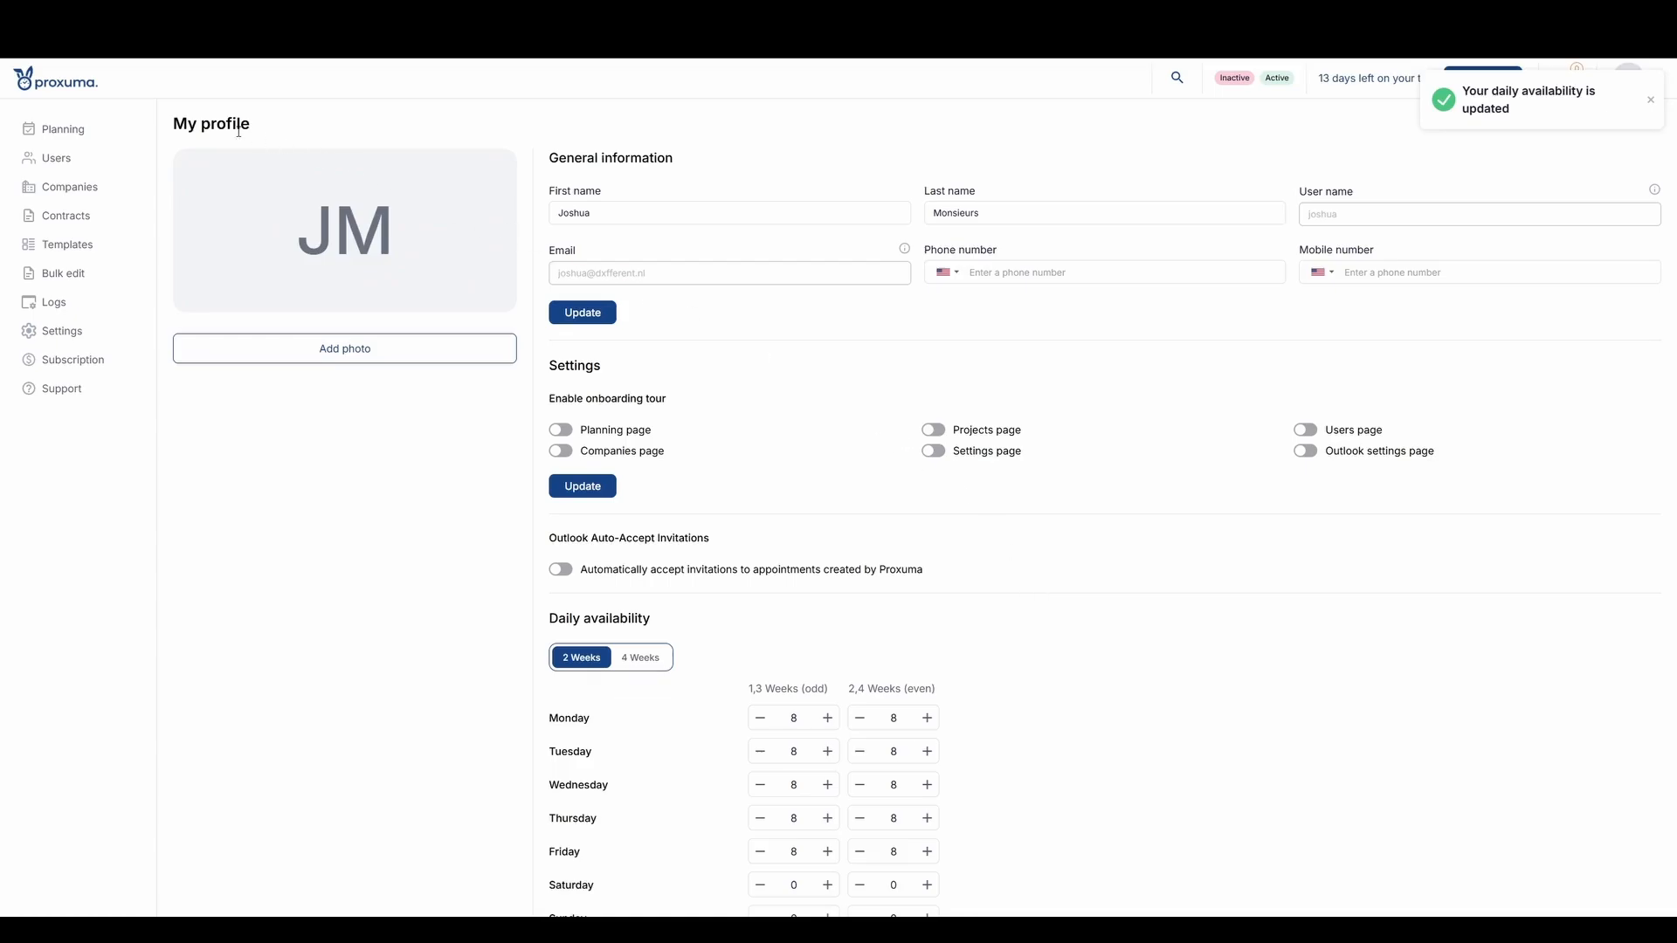
- Look at the resource planning and open the user management list
{"action": "left_click", "coordinate": [83, 136]}
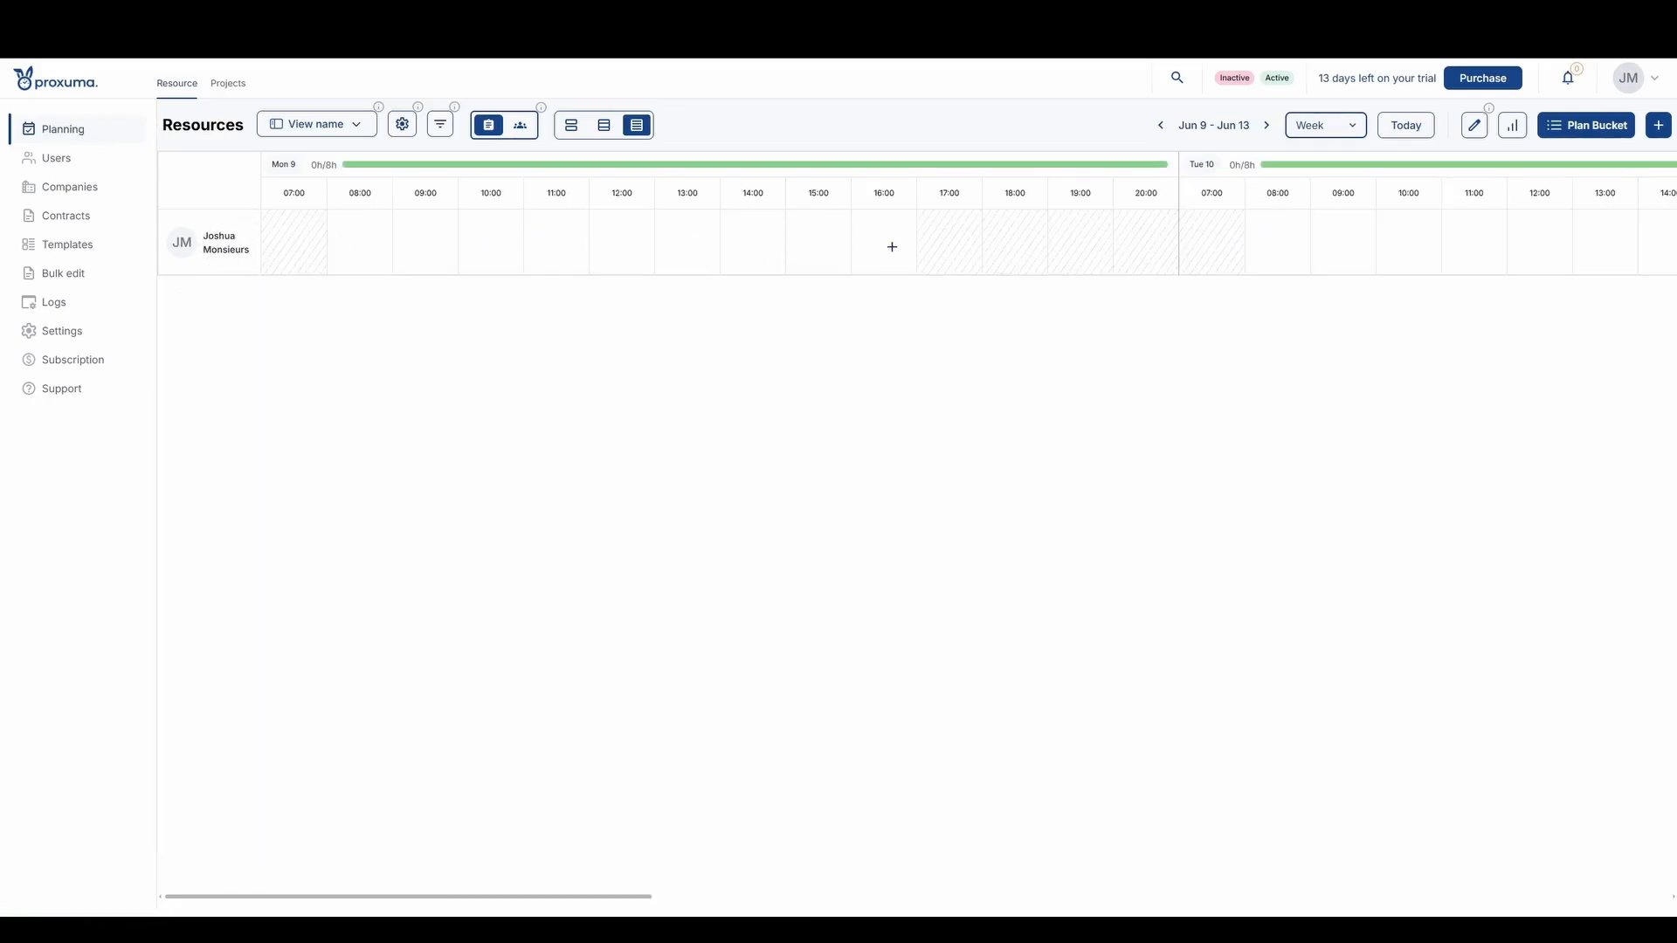
{"action": "left_click", "coordinate": [61, 165]}
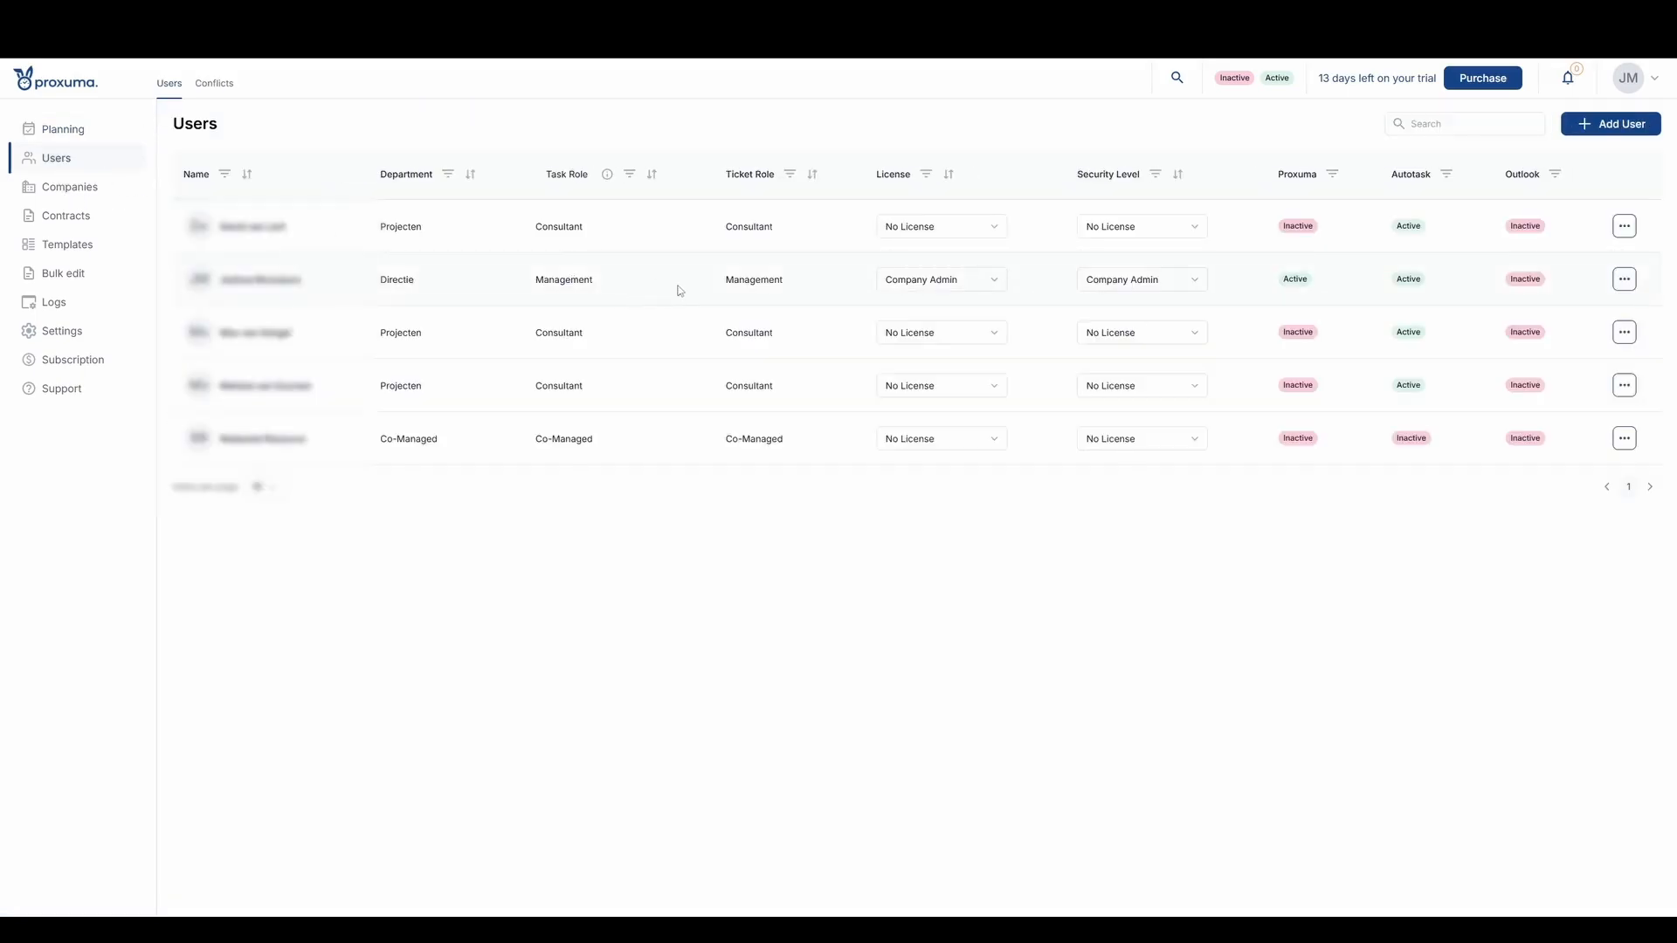
- Assign the Engineer license to the third user, confirm the license change, and check the user's available actions
{"action": "left_click", "coordinate": [925, 340]}
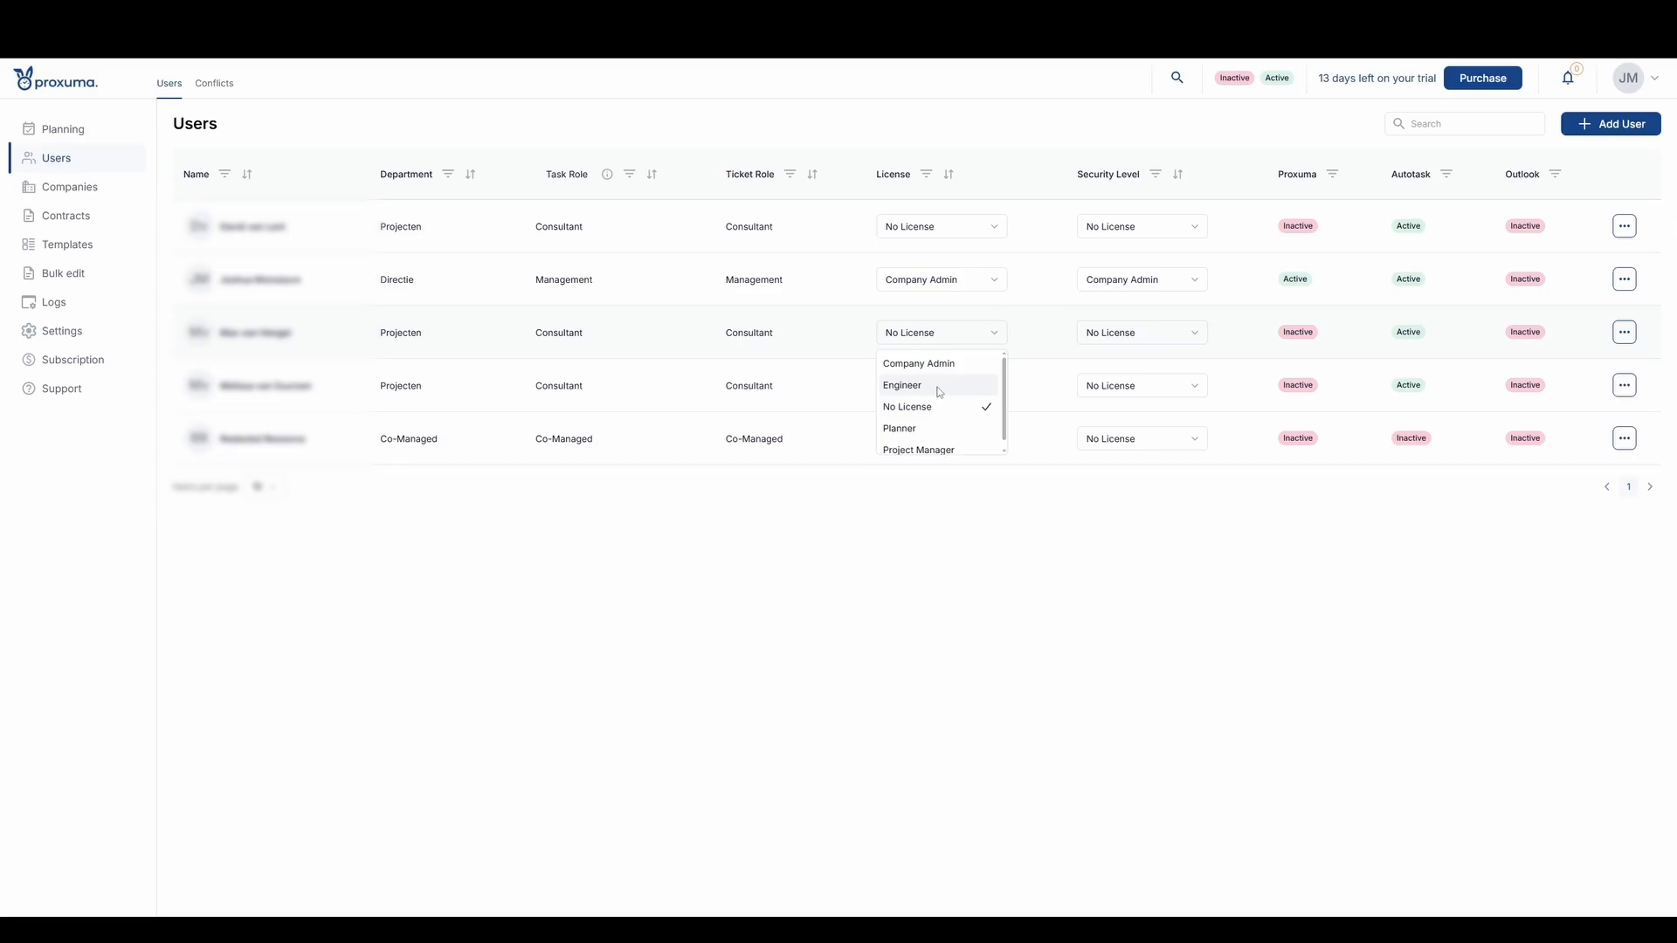
{"action": "left_click", "coordinate": [902, 385]}
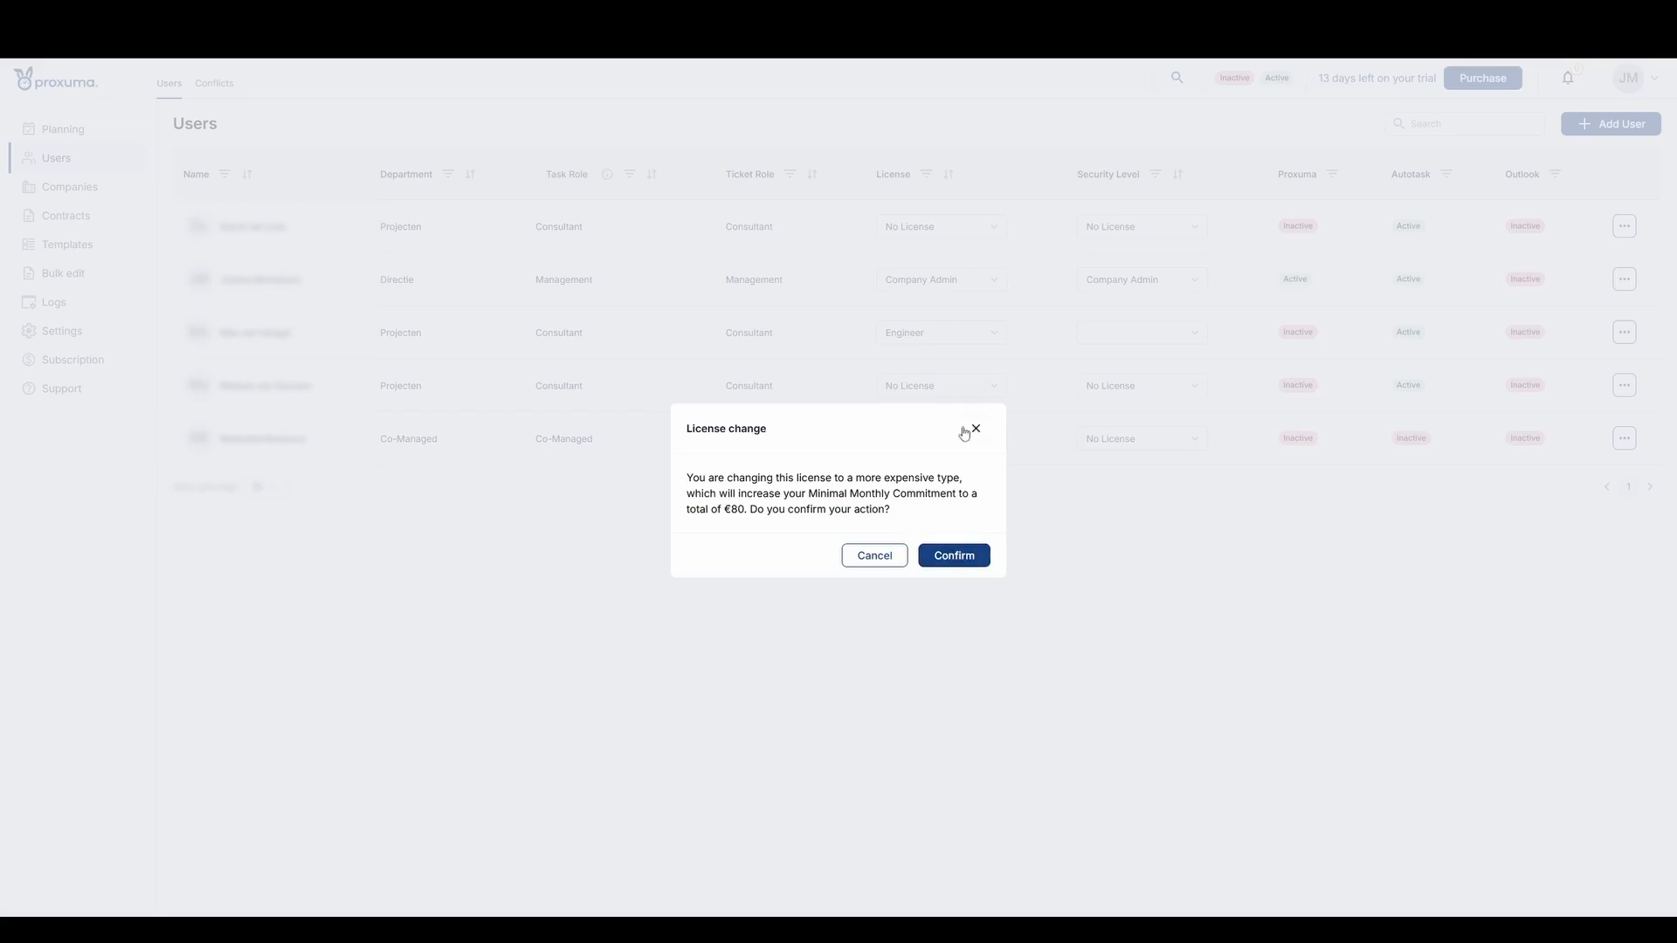
{"action": "left_click", "coordinate": [951, 556]}
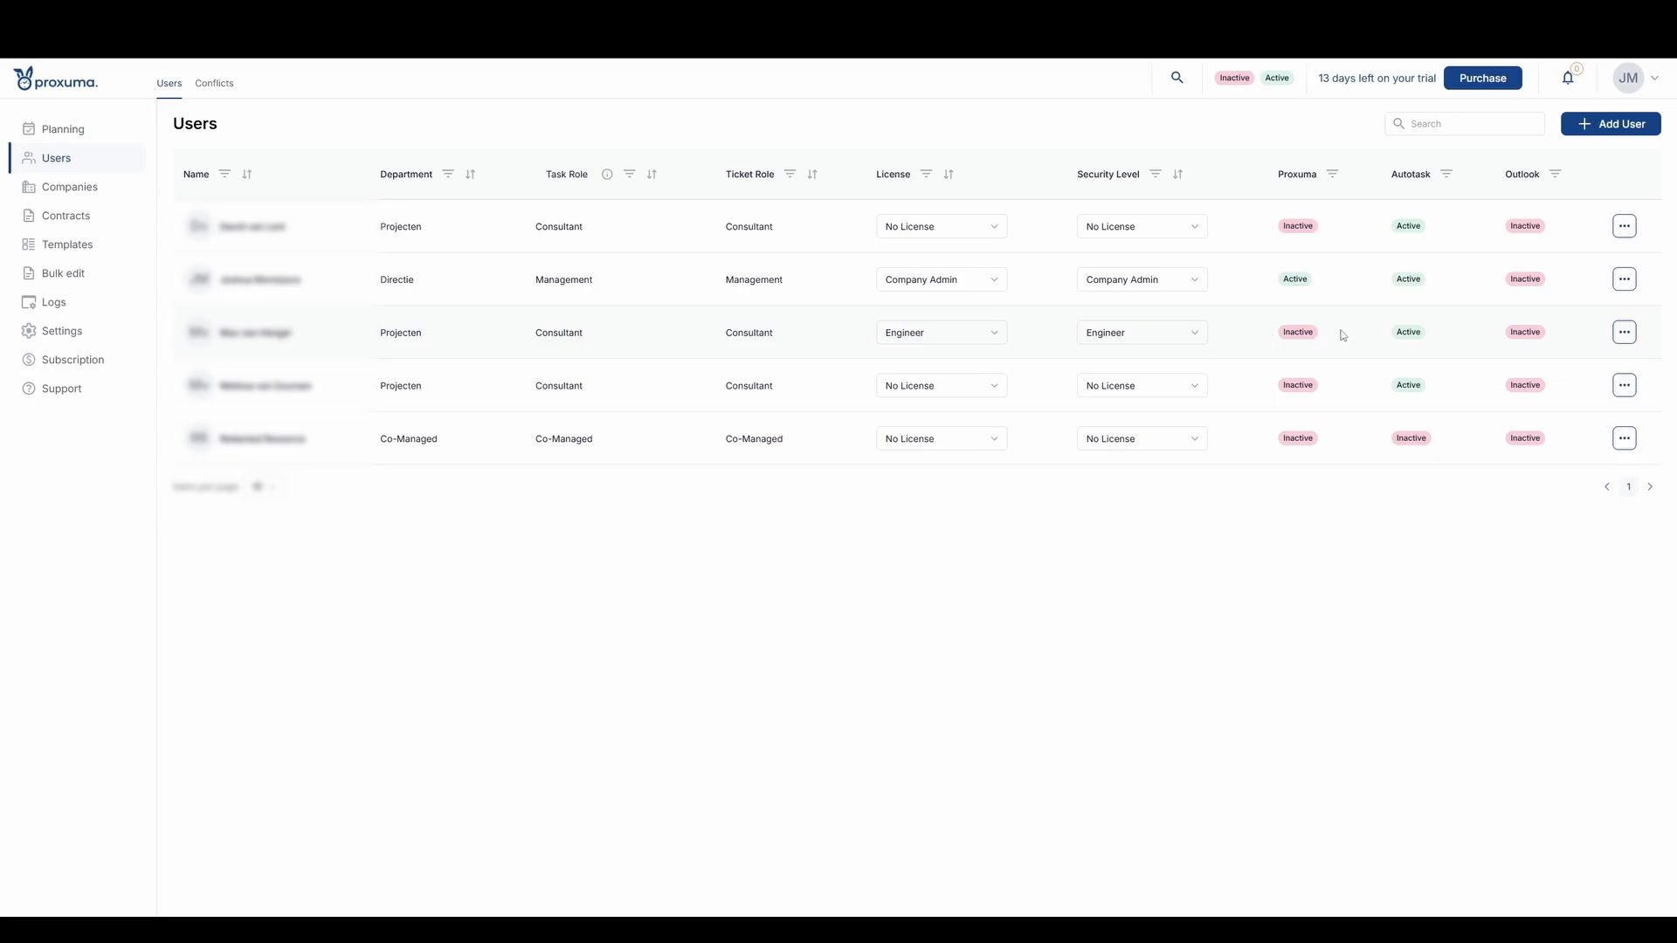
{"action": "left_click", "coordinate": [1624, 332]}
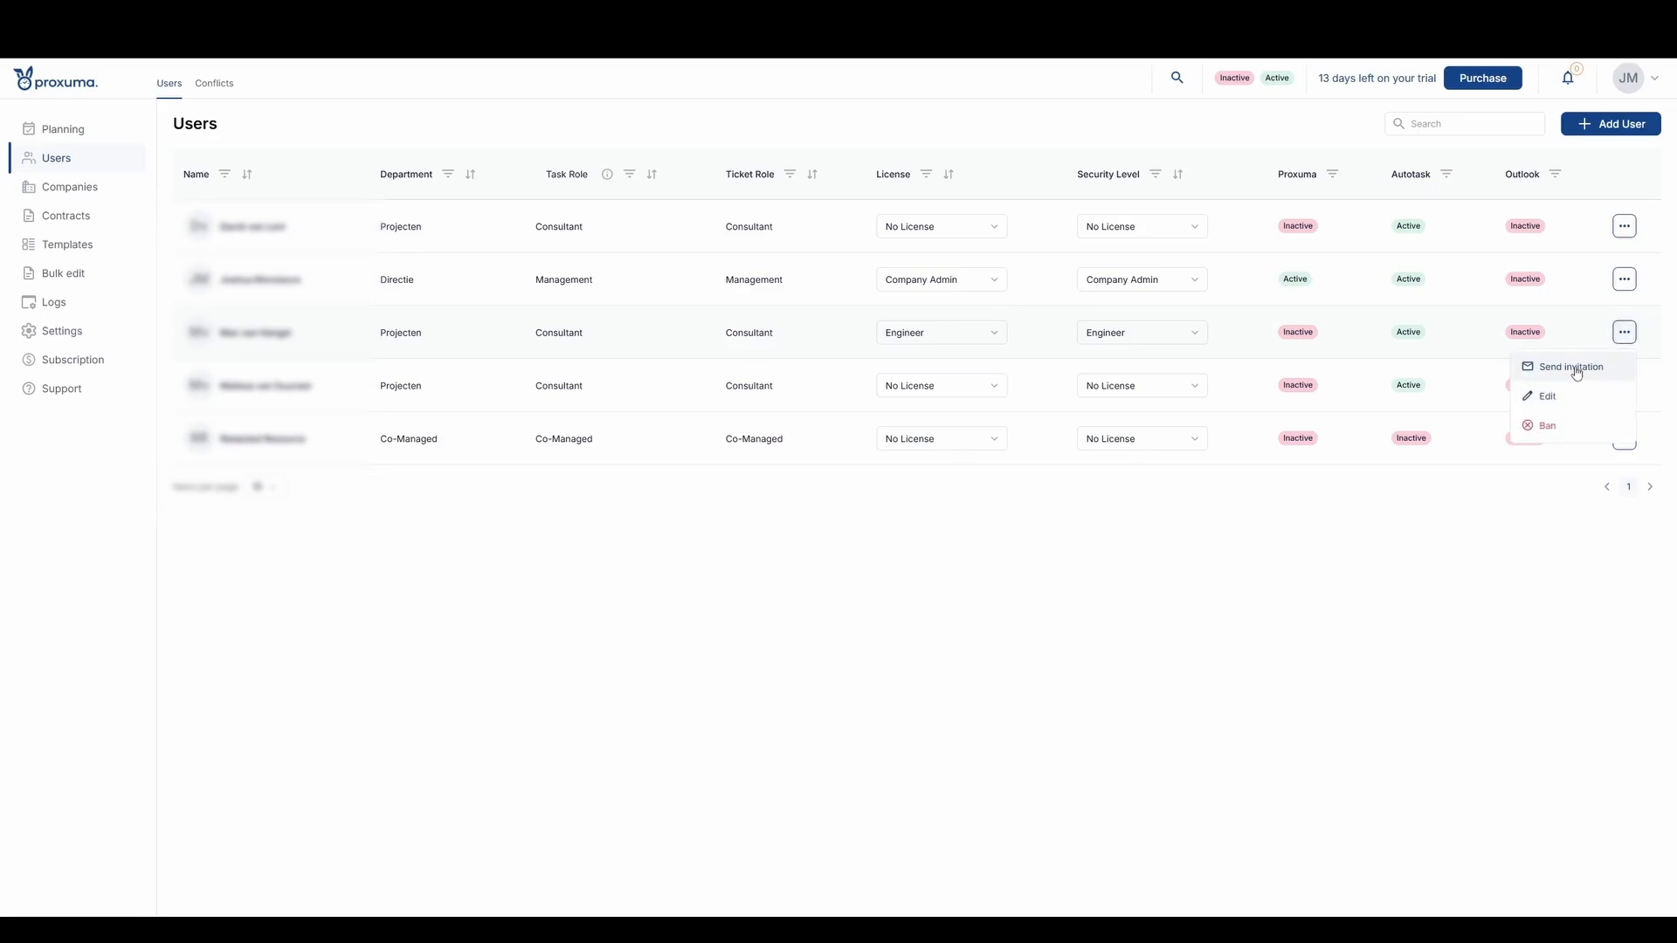
{"action": "left_click", "coordinate": [1187, 620]}
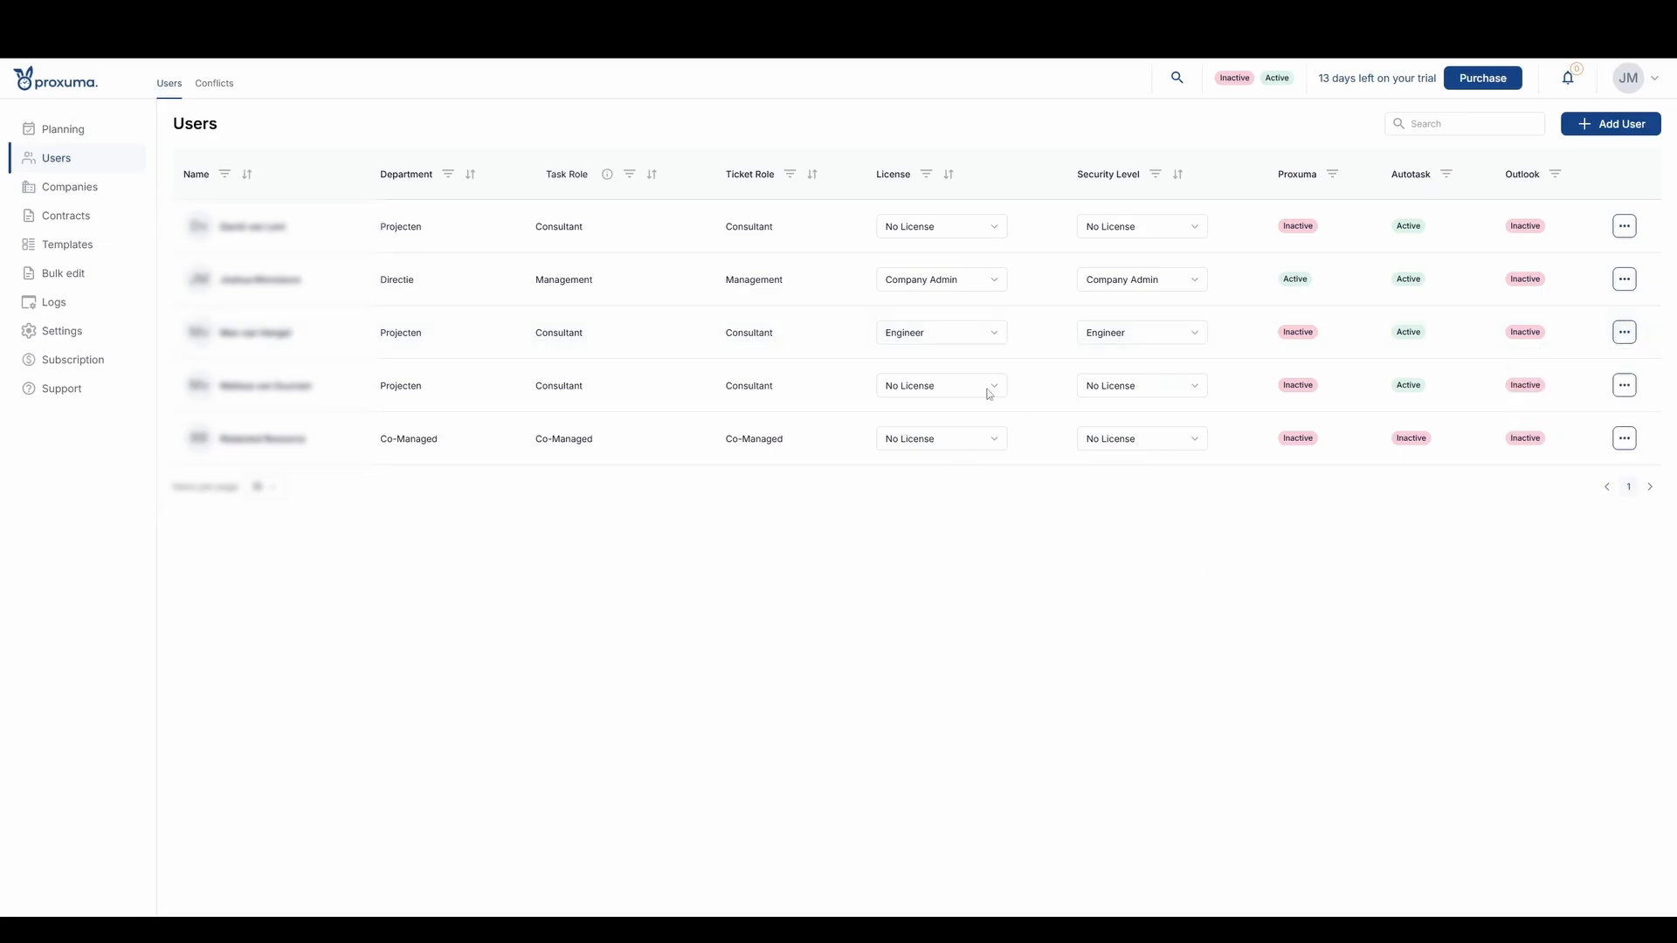
- Change the third user's license to Company Admin and confirm the license change
{"action": "left_click", "coordinate": [932, 340]}
{"action": "left_click", "coordinate": [940, 364]}
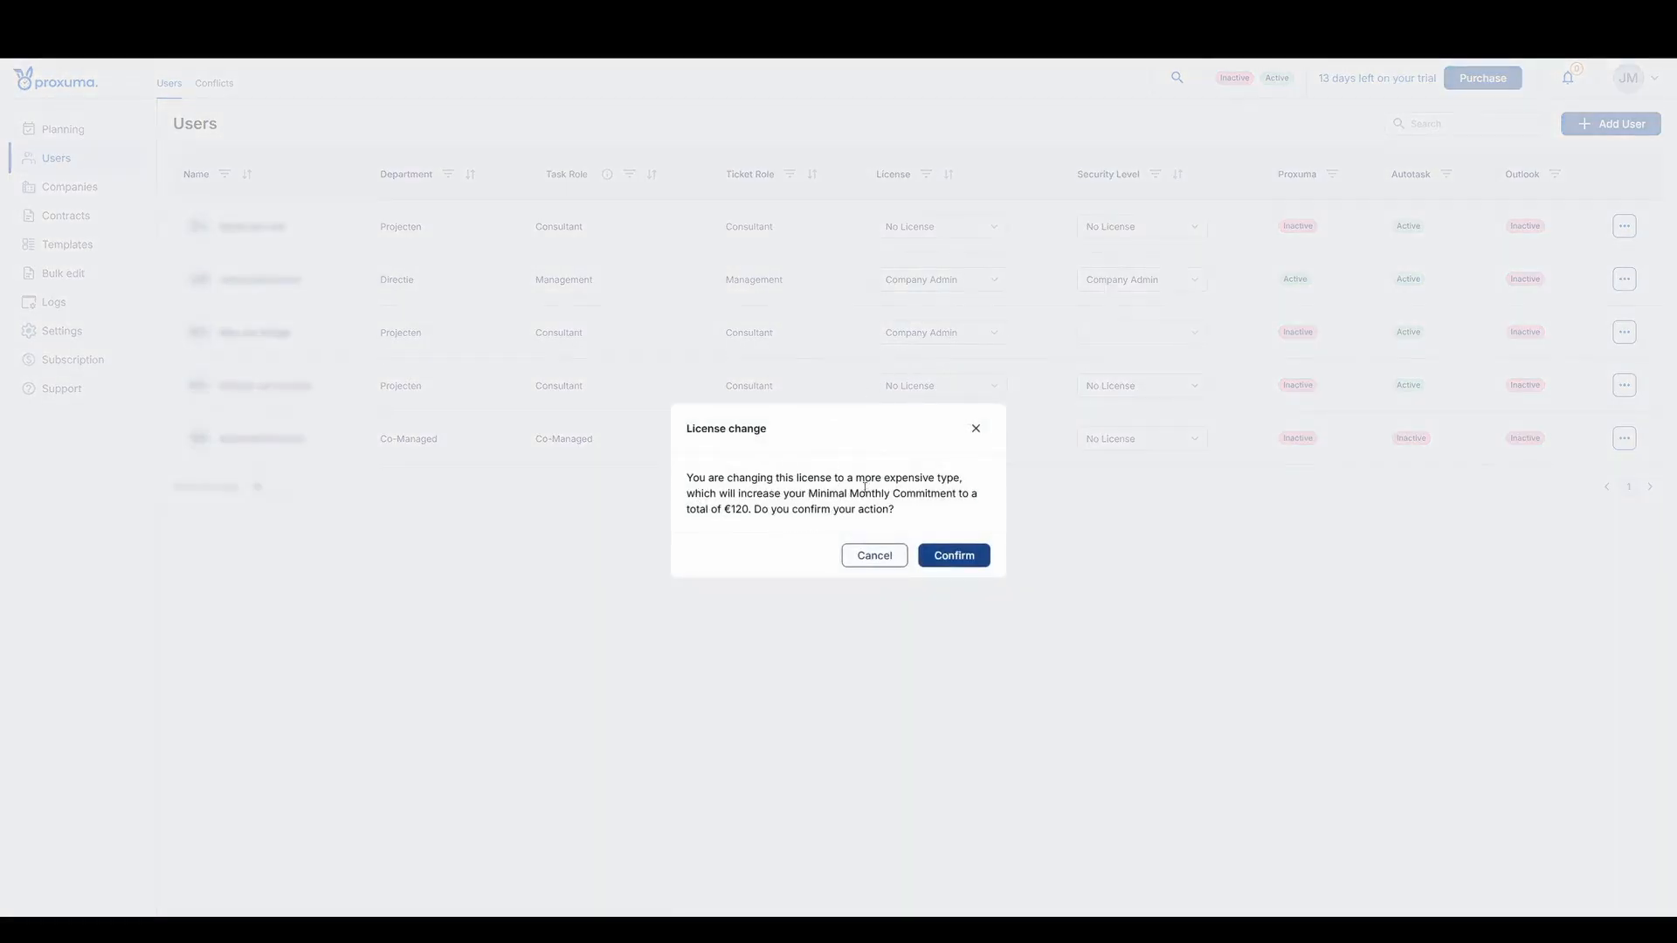
{"action": "left_click", "coordinate": [952, 559]}
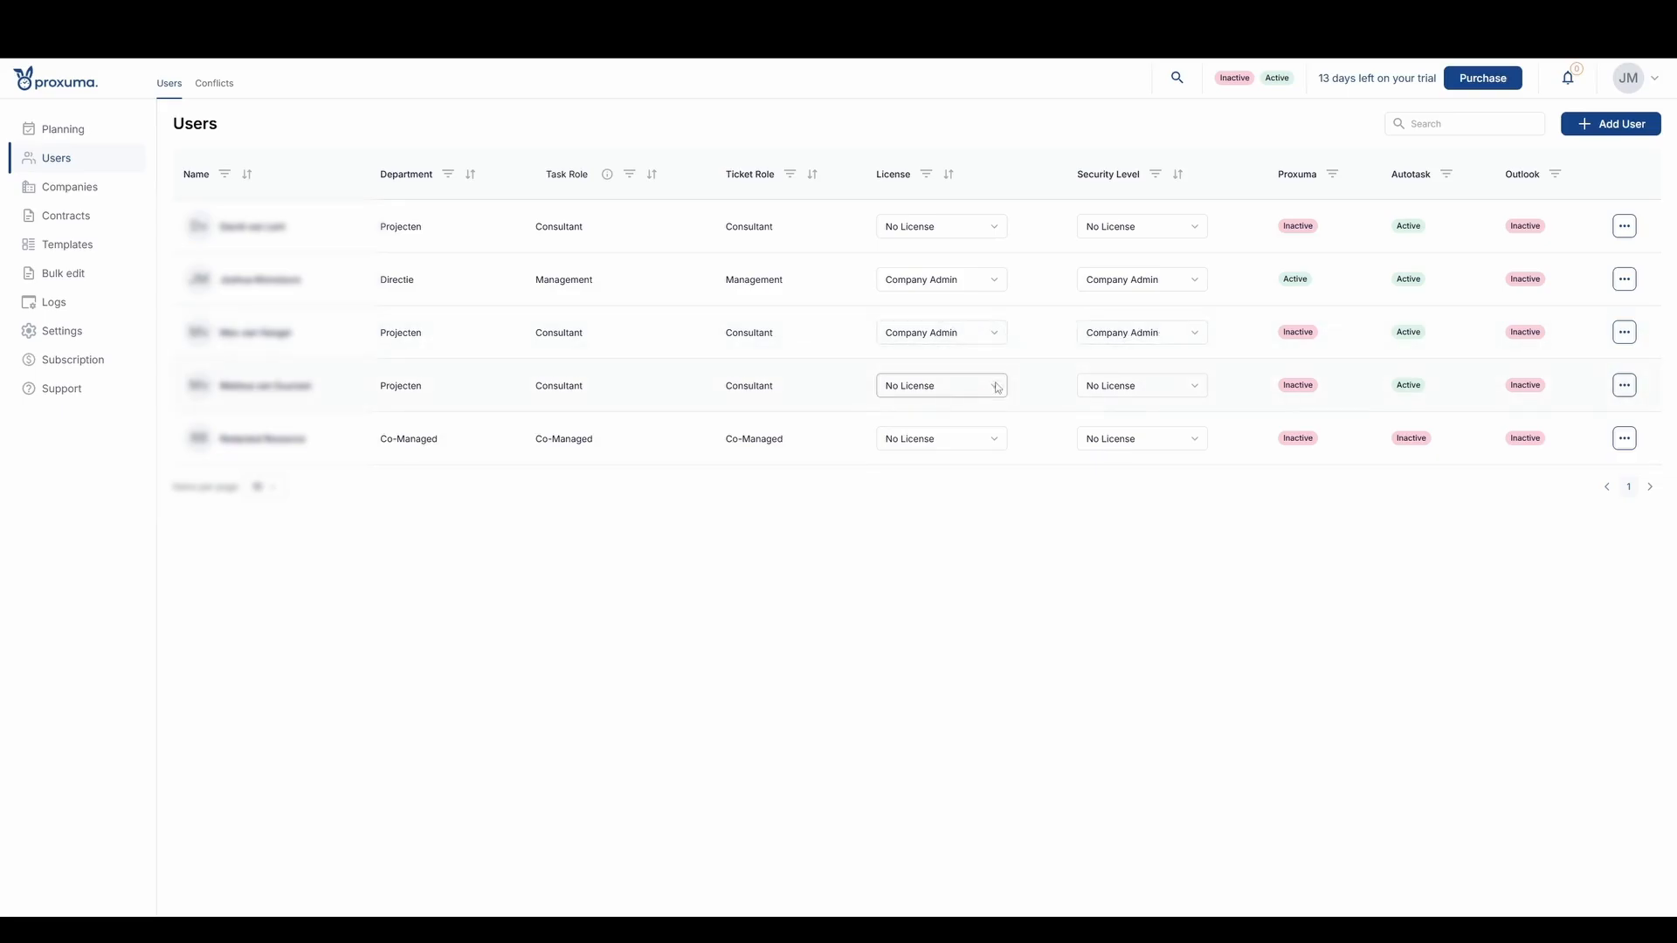
- Assign the Company Admin license to the fourth user and confirm the license change
{"action": "left_click", "coordinate": [966, 390]}
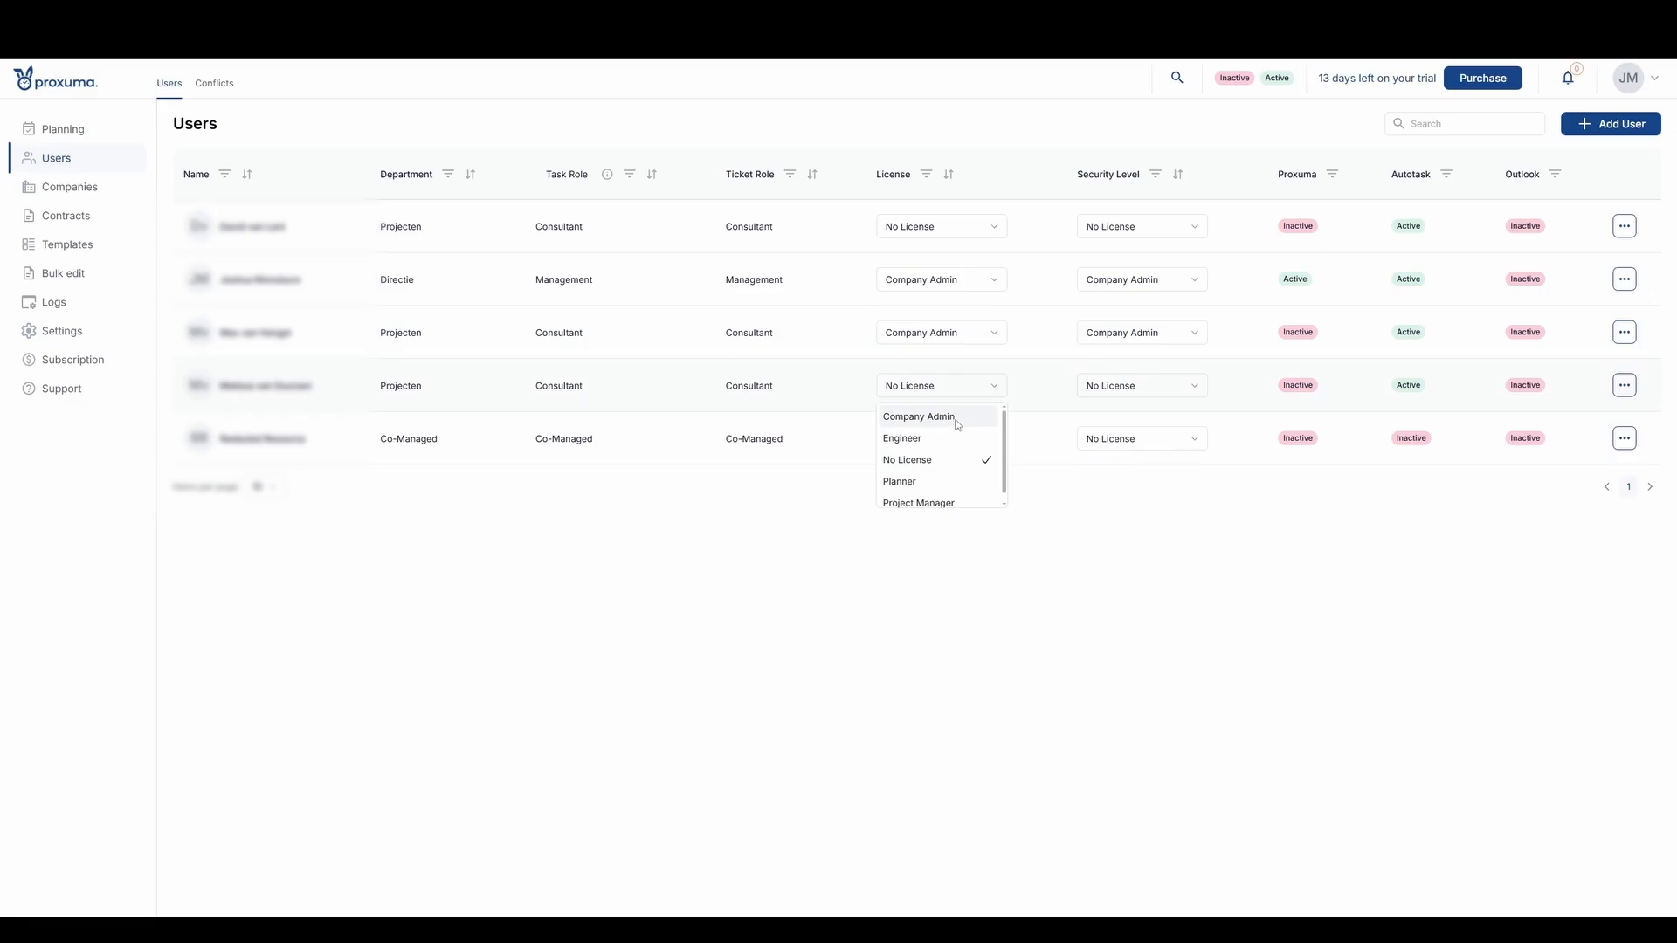
{"action": "left_click", "coordinate": [957, 424]}
{"action": "left_click", "coordinate": [952, 554]}
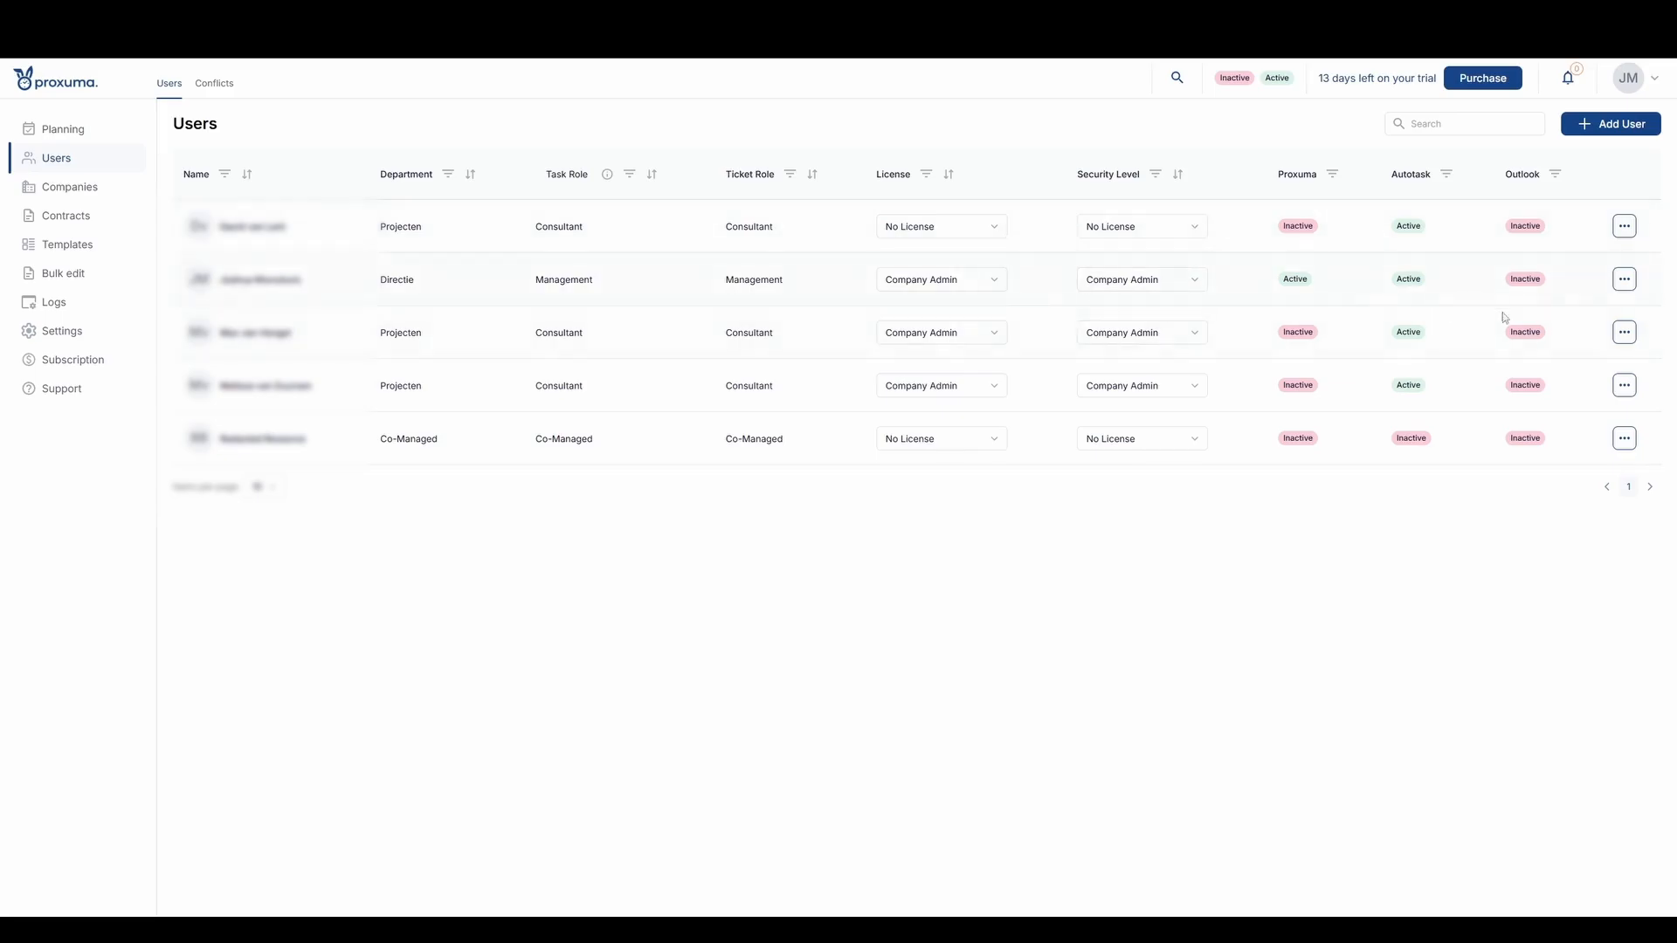
- Send invitations to the third and fourth users in the list
{"action": "left_click", "coordinate": [1625, 332]}
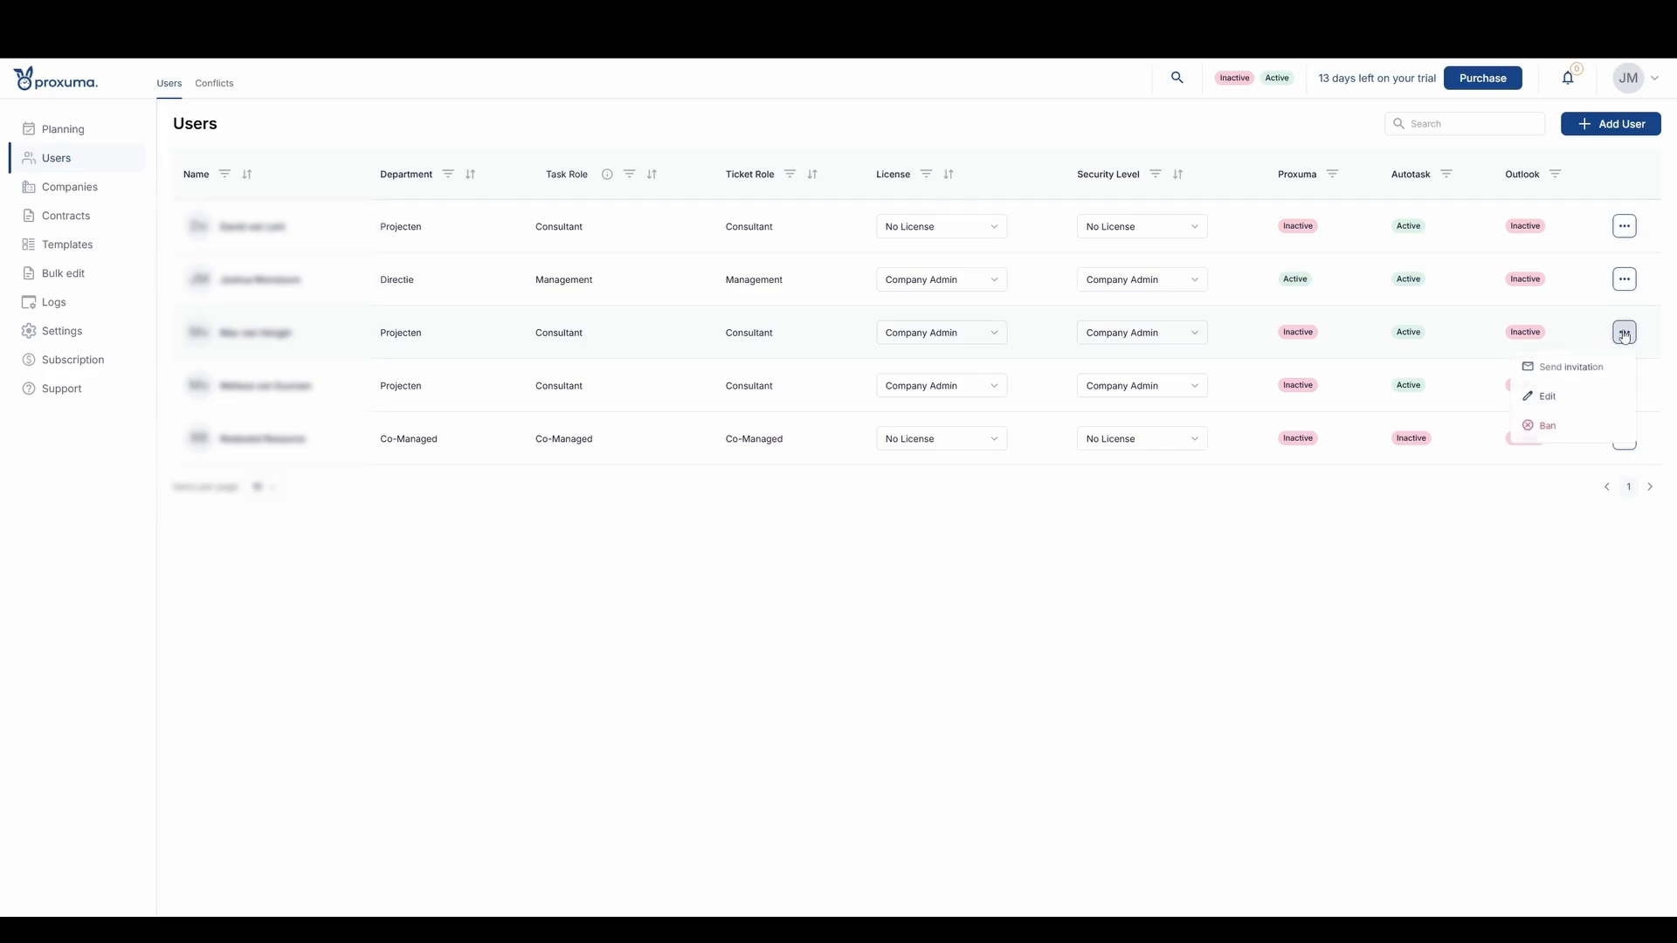
{"action": "left_click", "coordinate": [1578, 378]}
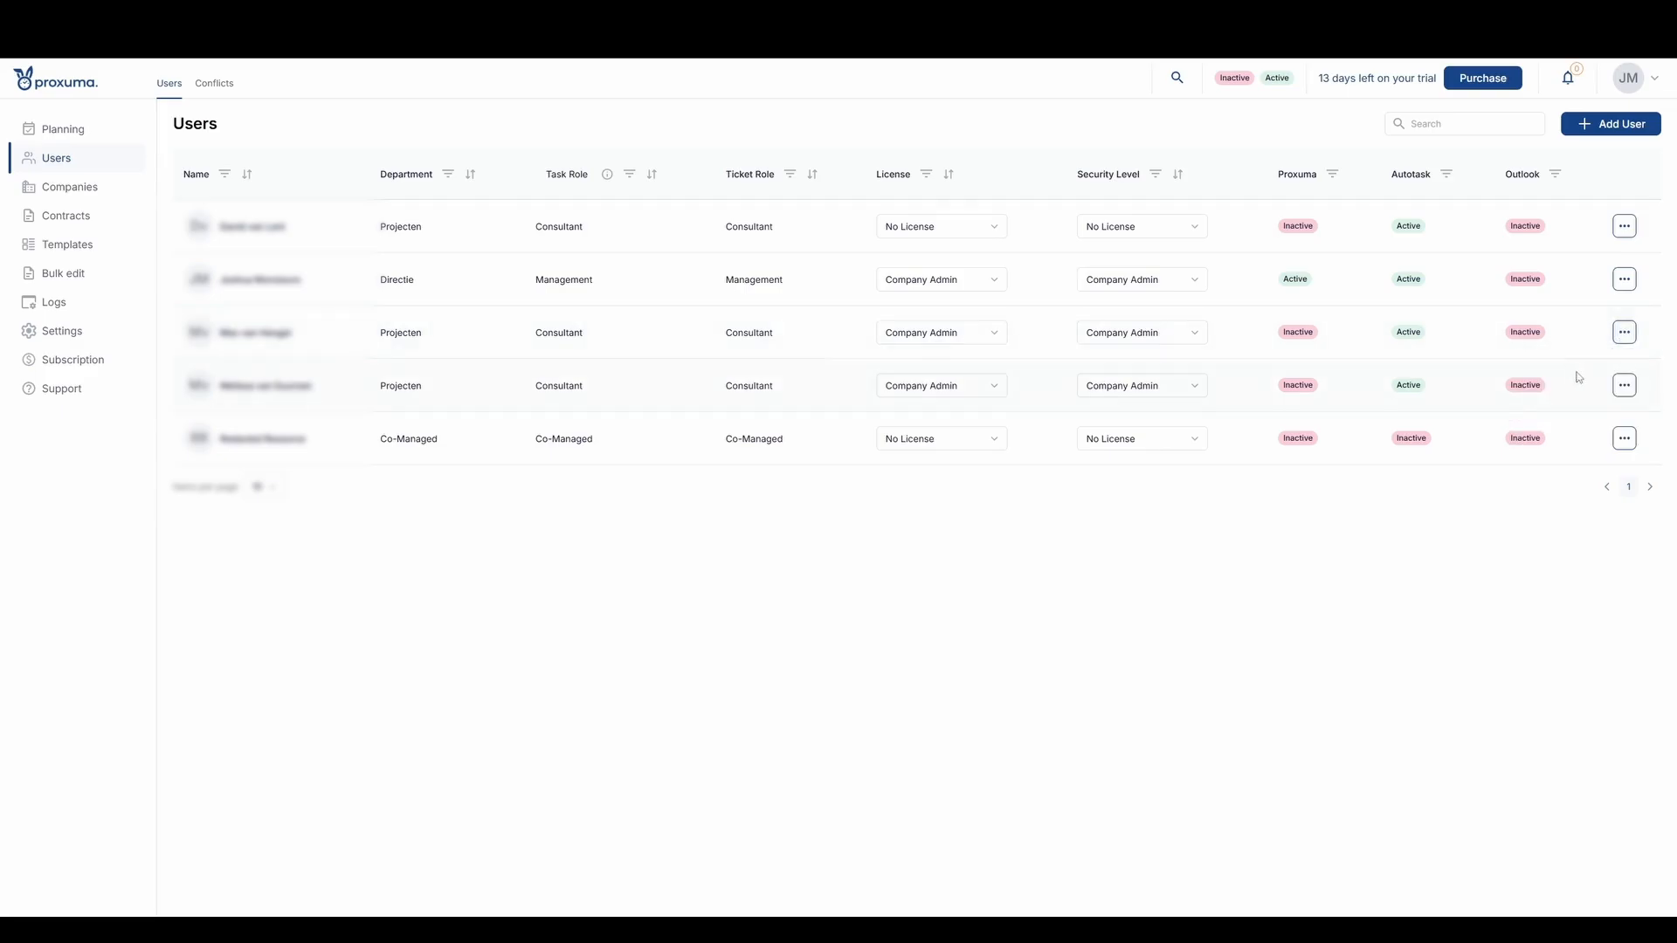
{"action": "left_click", "coordinate": [1625, 385]}
{"action": "left_click", "coordinate": [1568, 294]}
- View the licensed users in the resource planning, and open the general settings to examine the locations available for configuration
{"action": "left_click", "coordinate": [78, 133]}
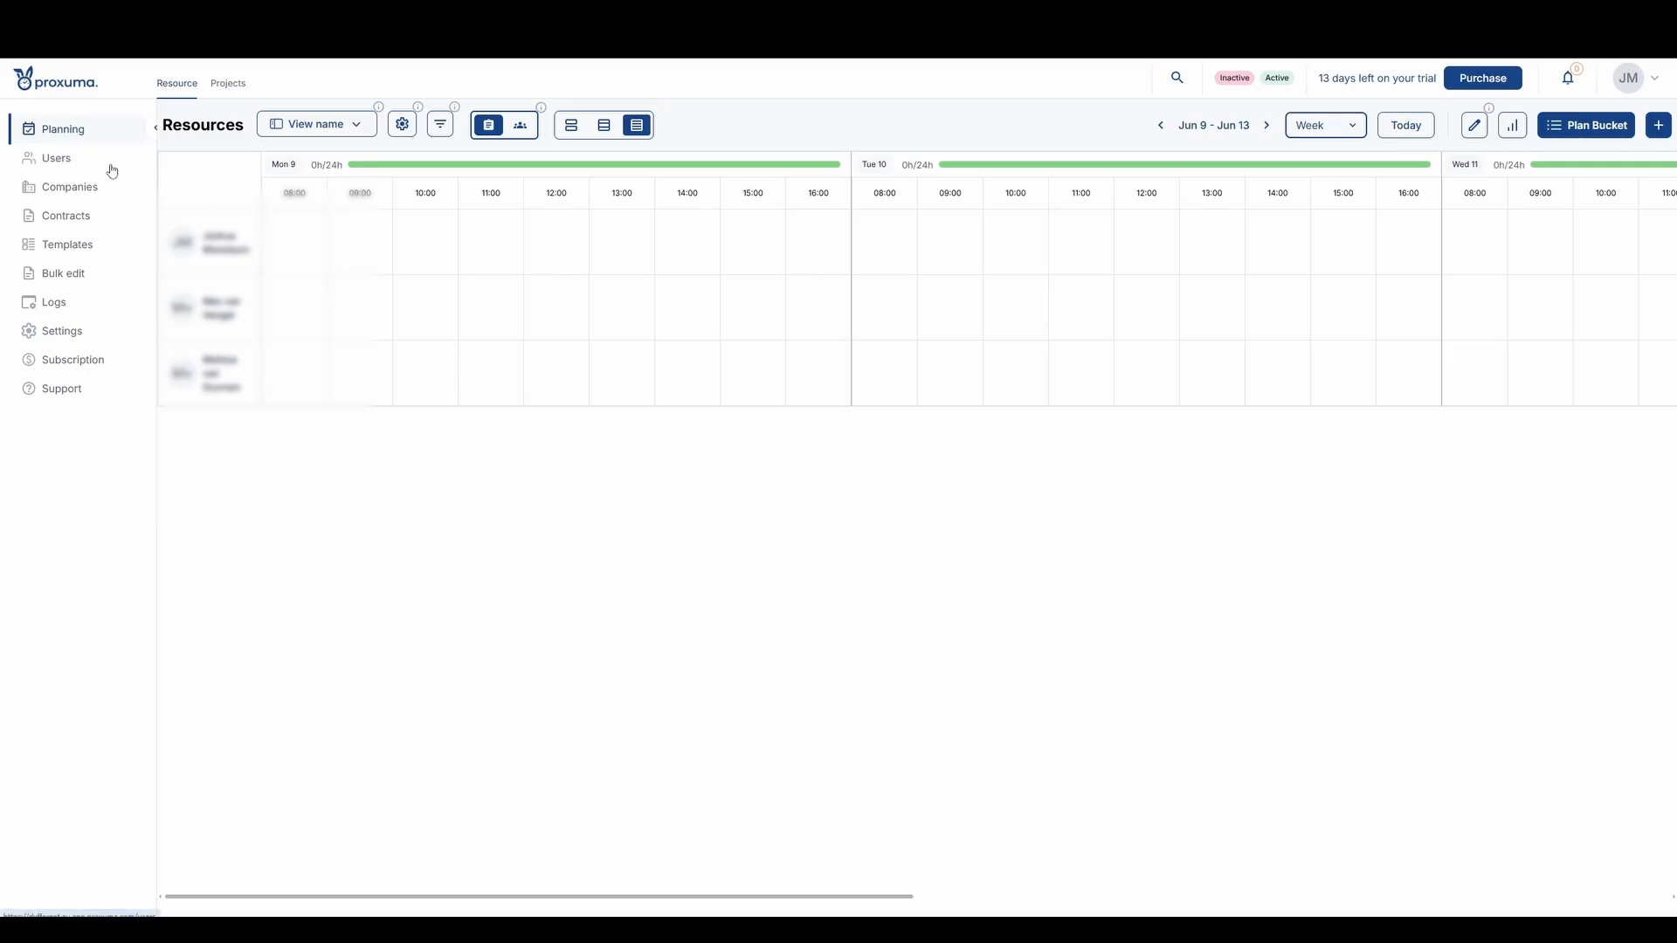
{"action": "left_click", "coordinate": [65, 332]}
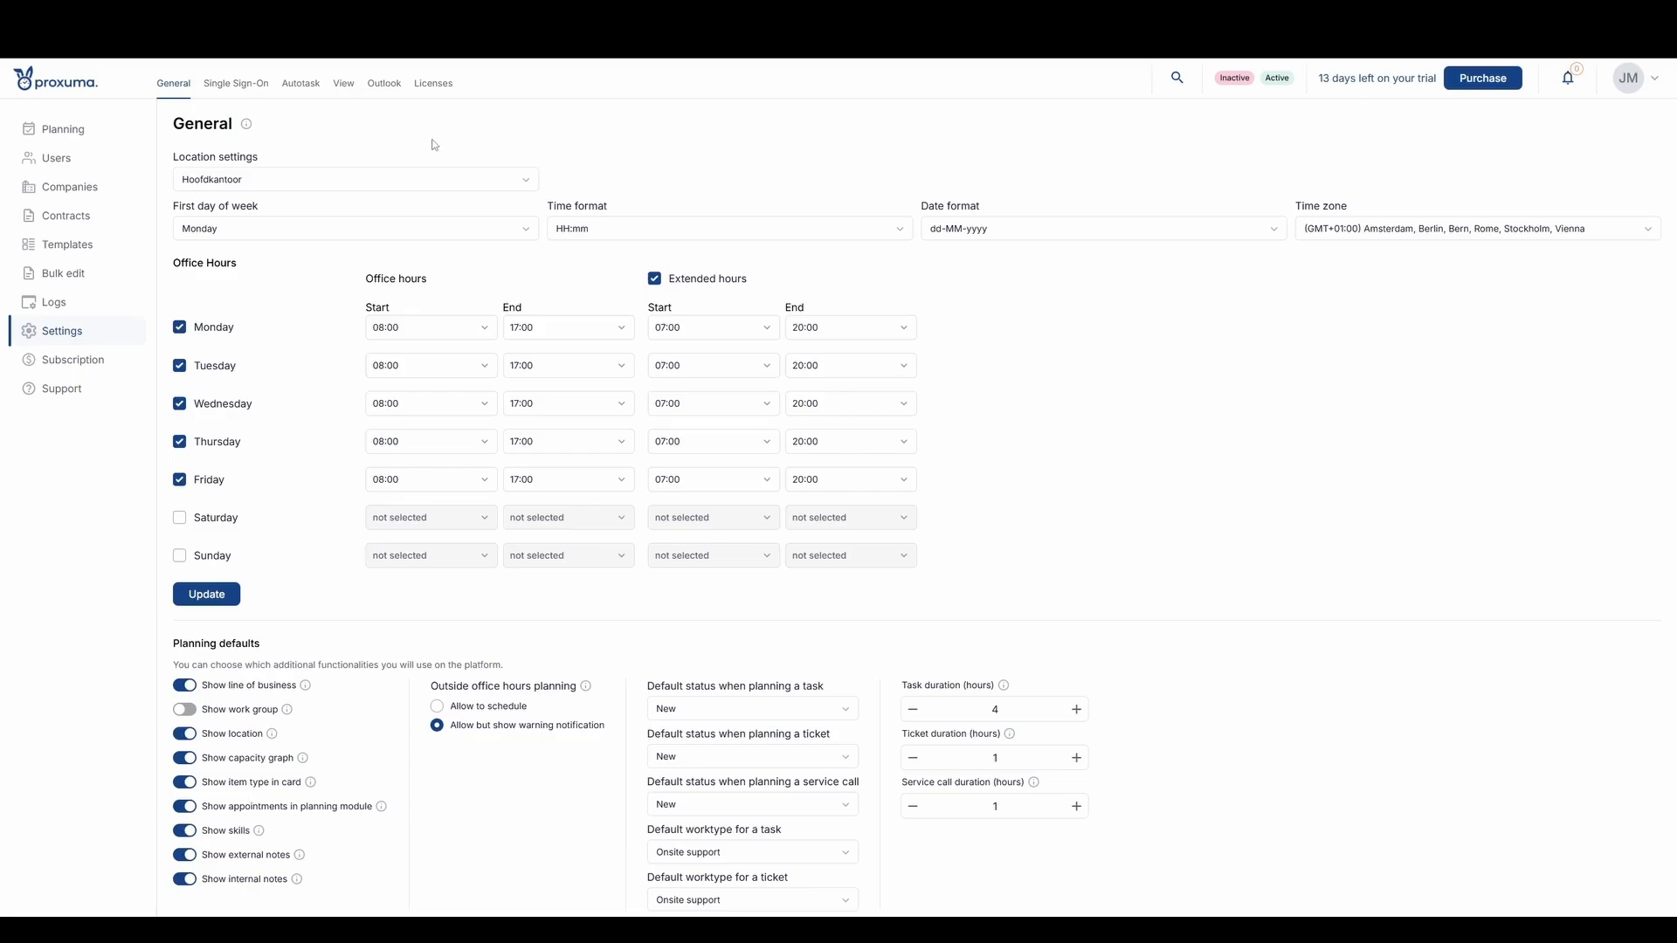
{"action": "left_click", "coordinate": [315, 178]}
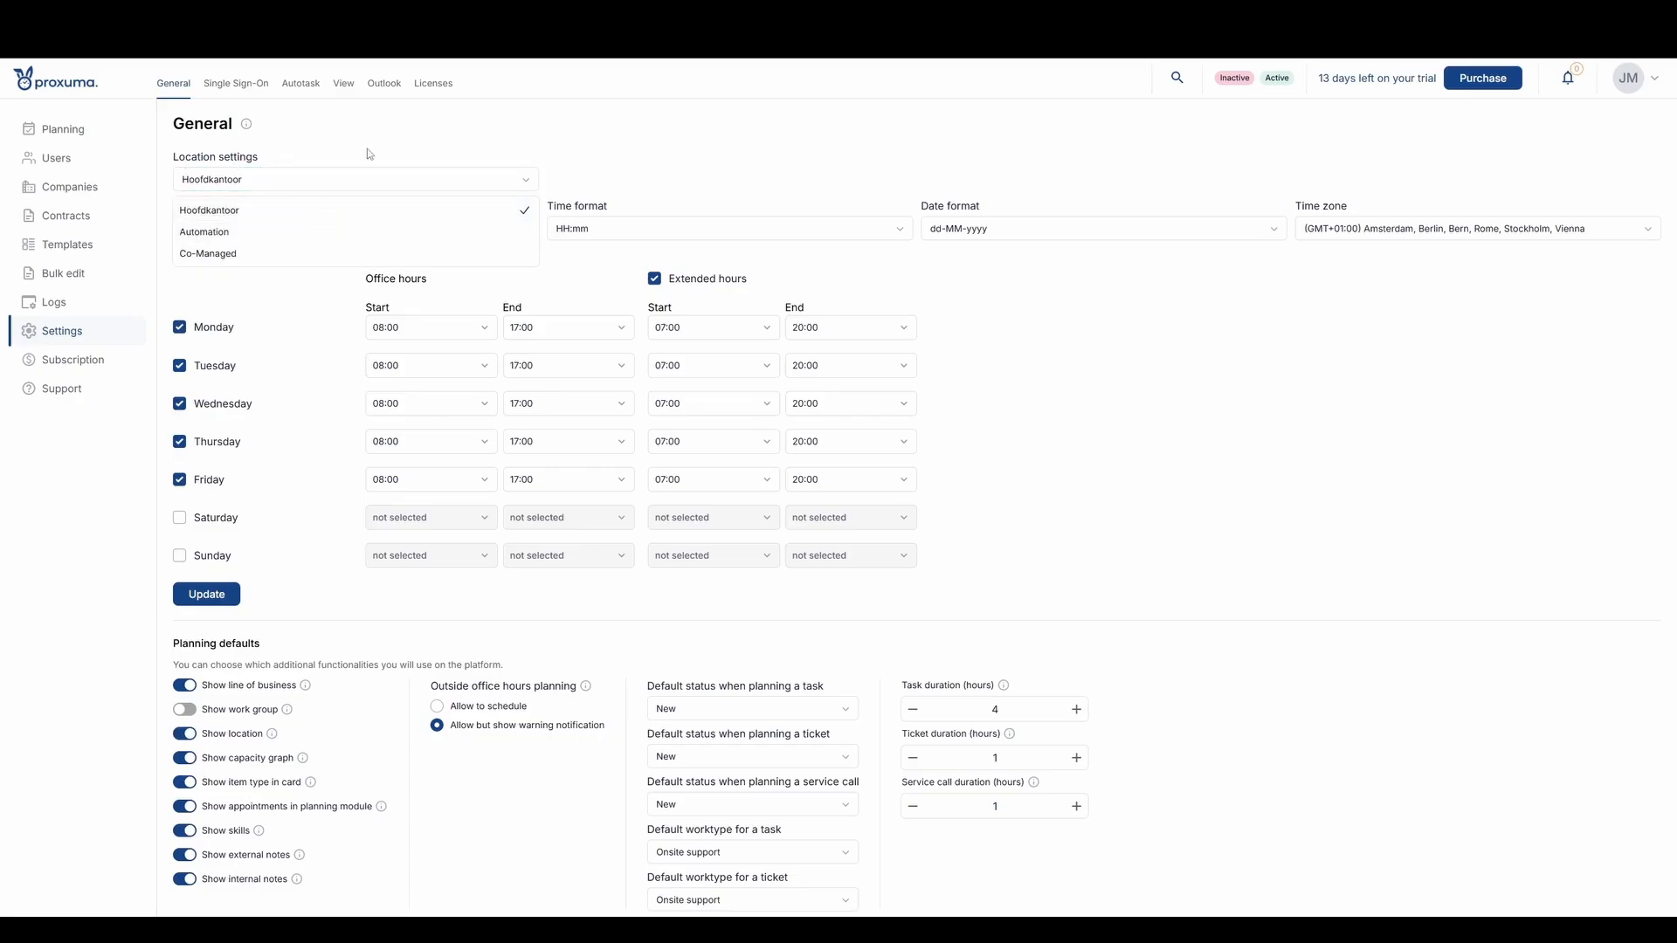
{"action": "left_click", "coordinate": [346, 163]}
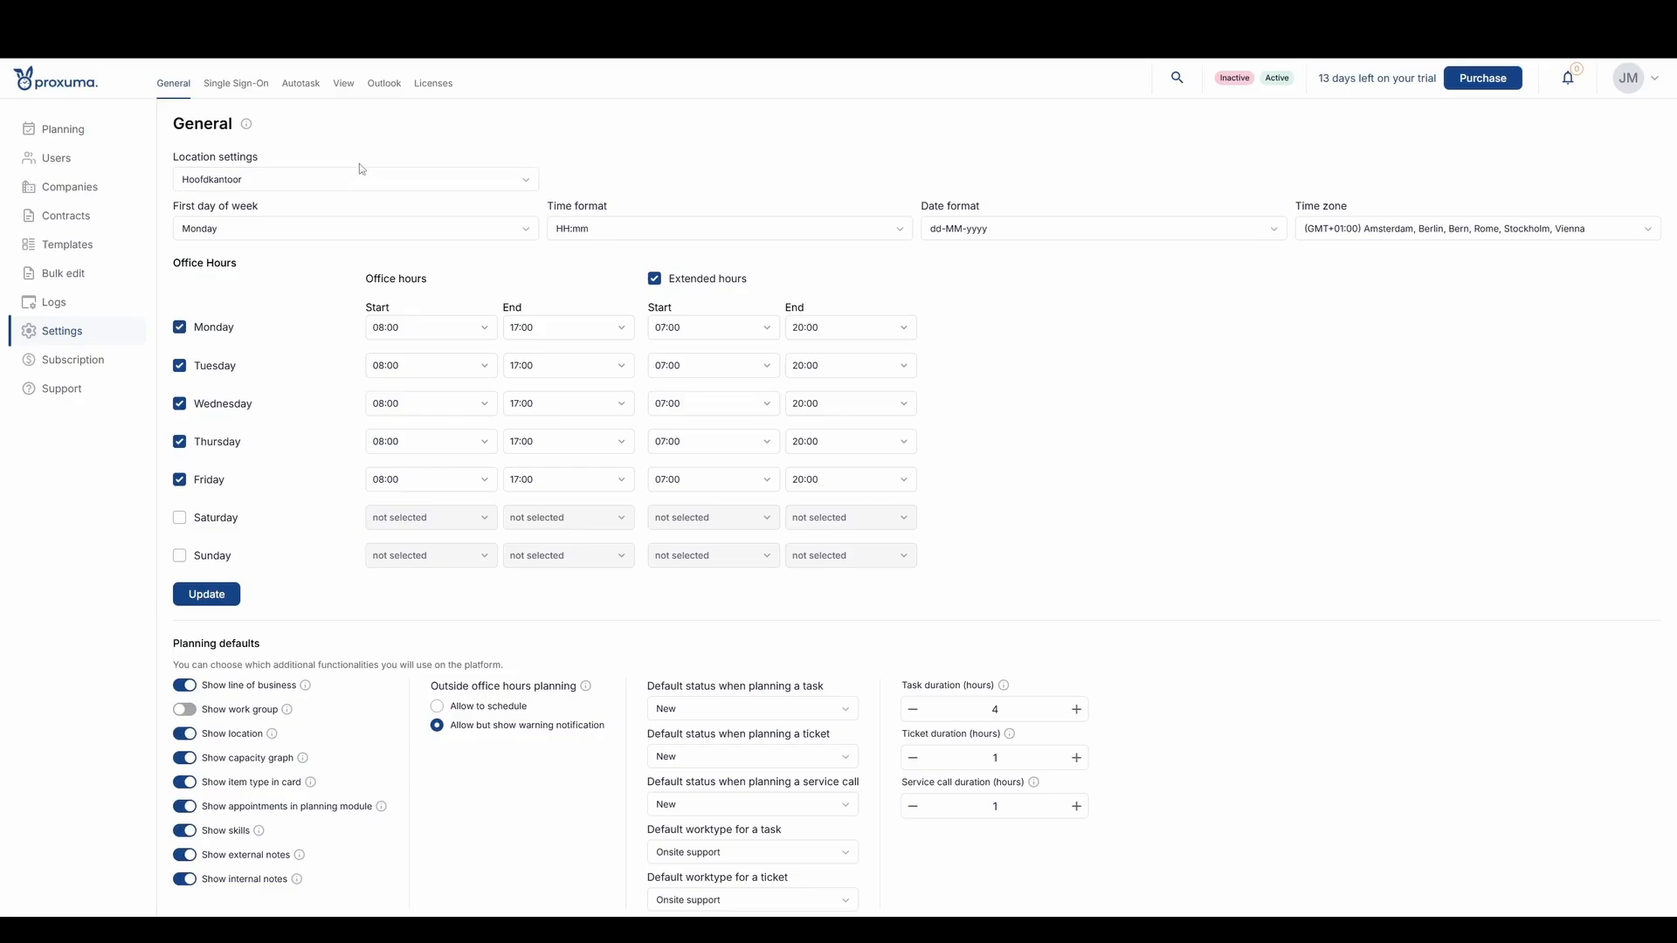
{"action": "left_click", "coordinate": [351, 184]}
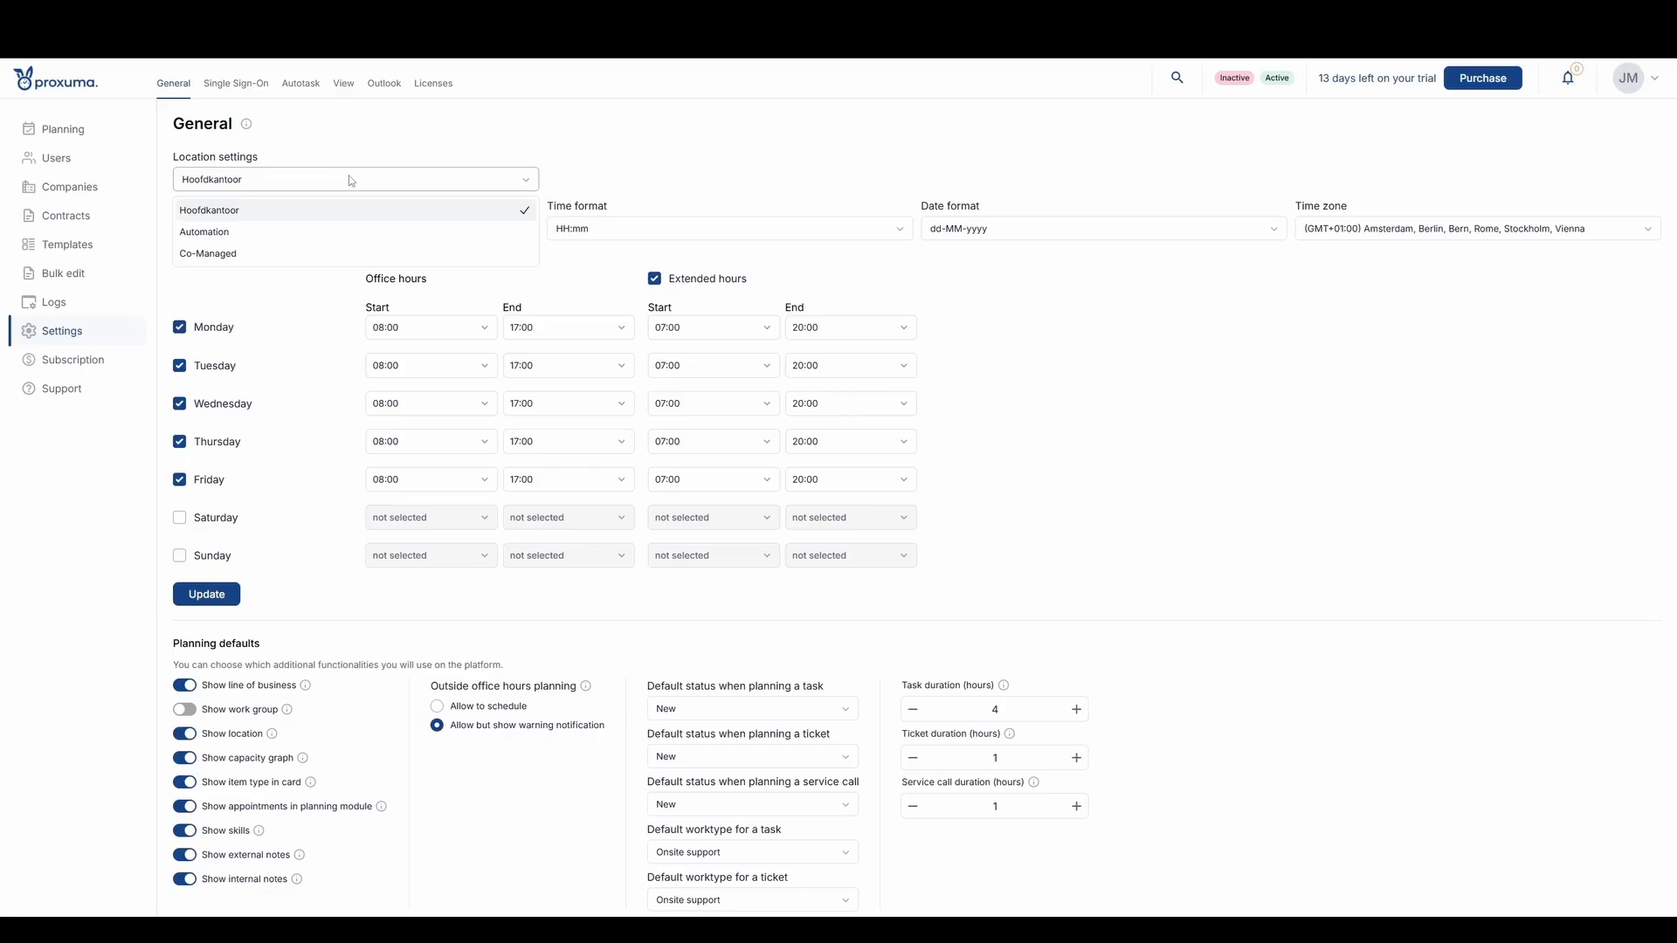
{"action": "left_click", "coordinate": [354, 160]}
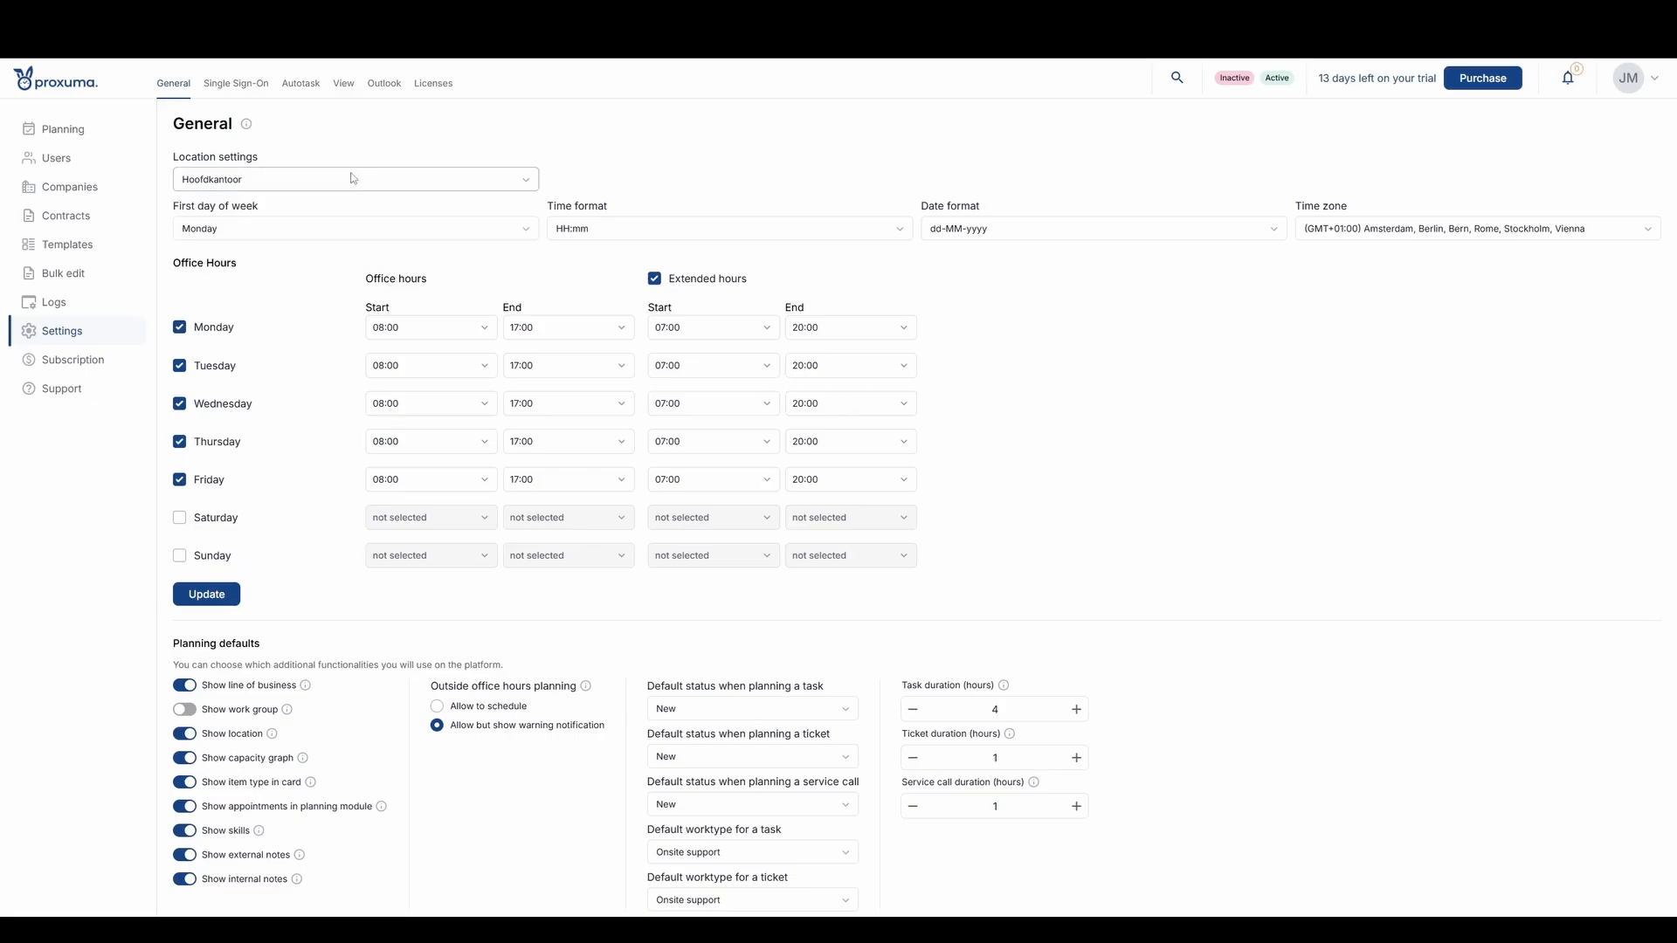
{"action": "left_click", "coordinate": [309, 177]}
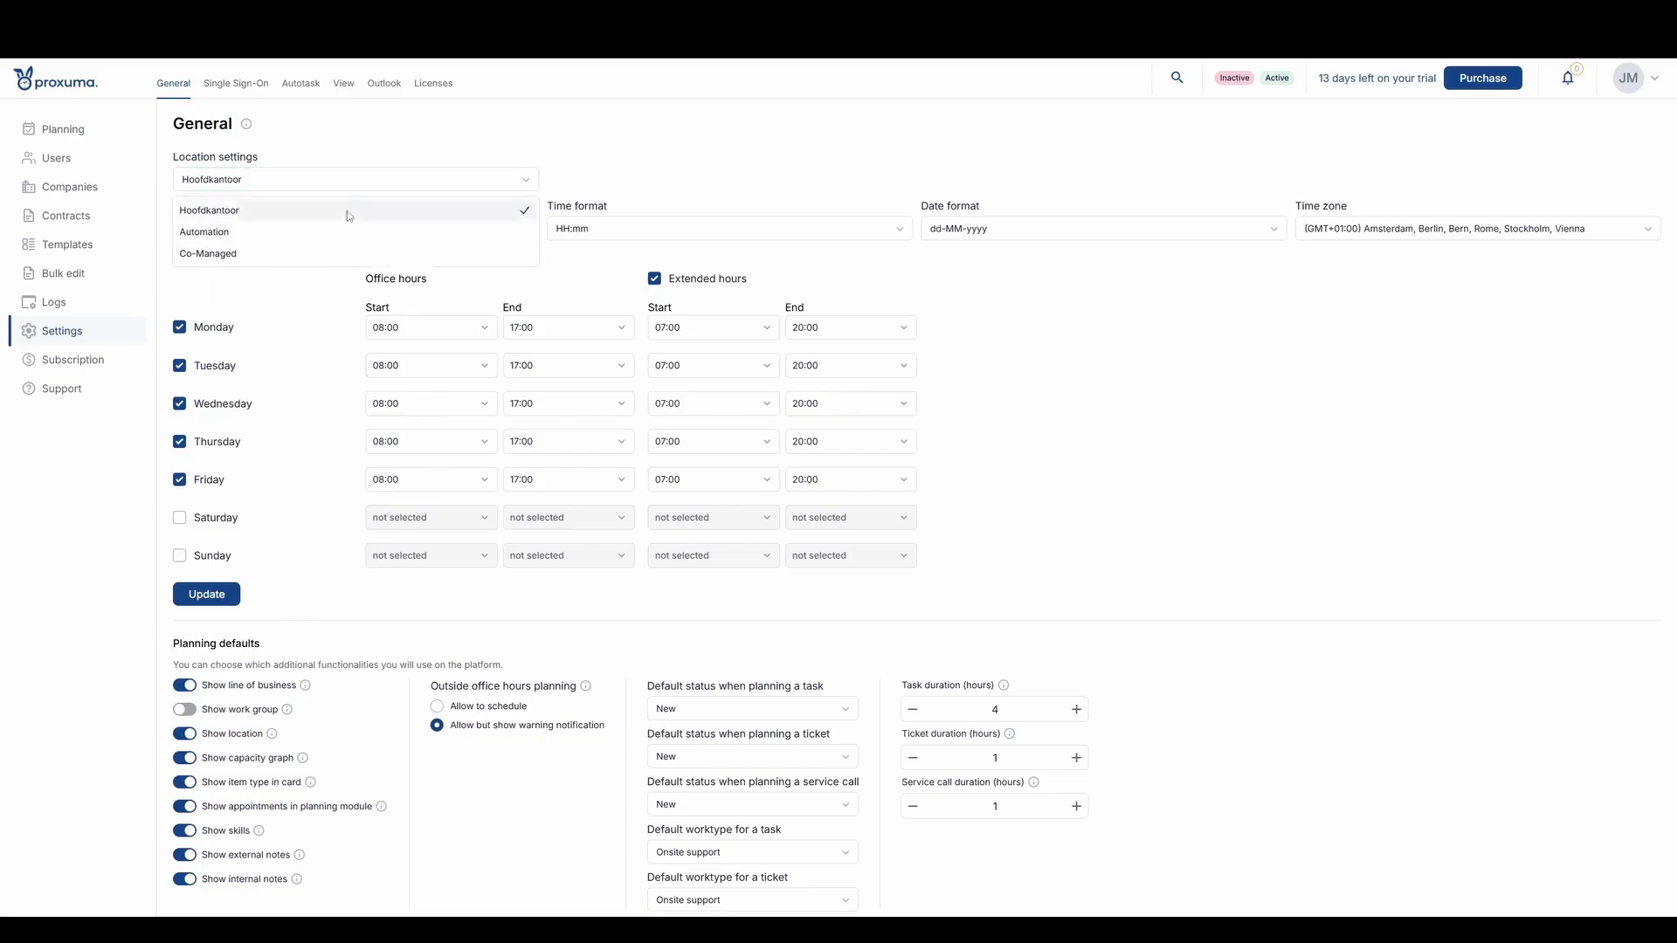
{"action": "left_click", "coordinate": [418, 131]}
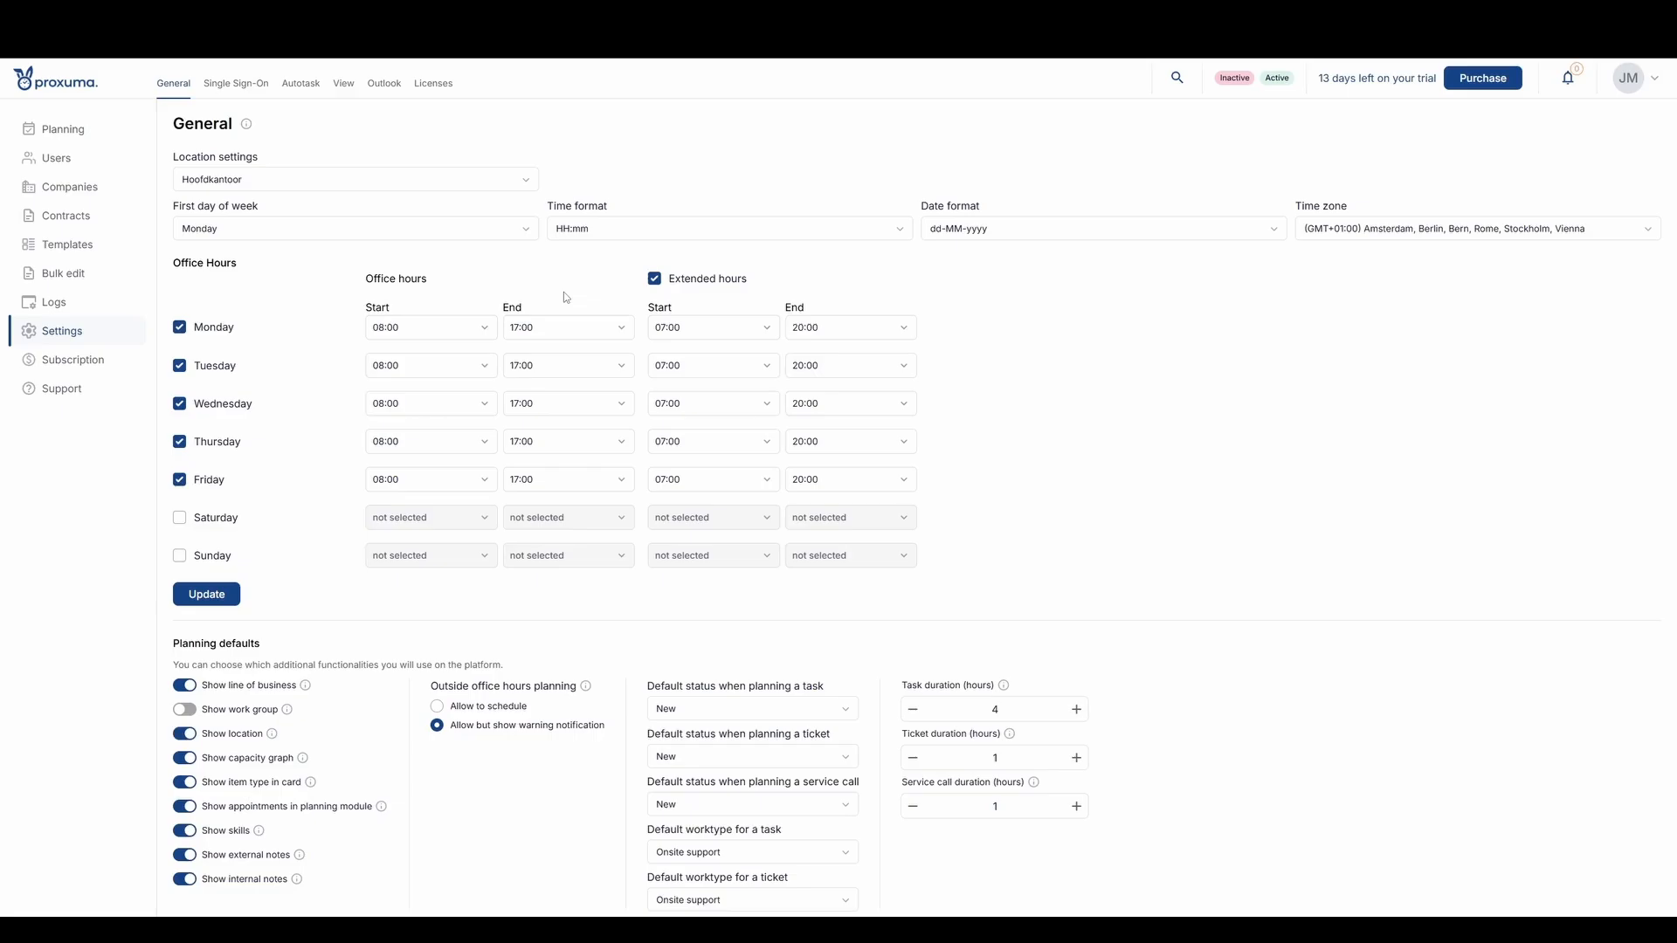
{"action": "left_click", "coordinate": [279, 178]}
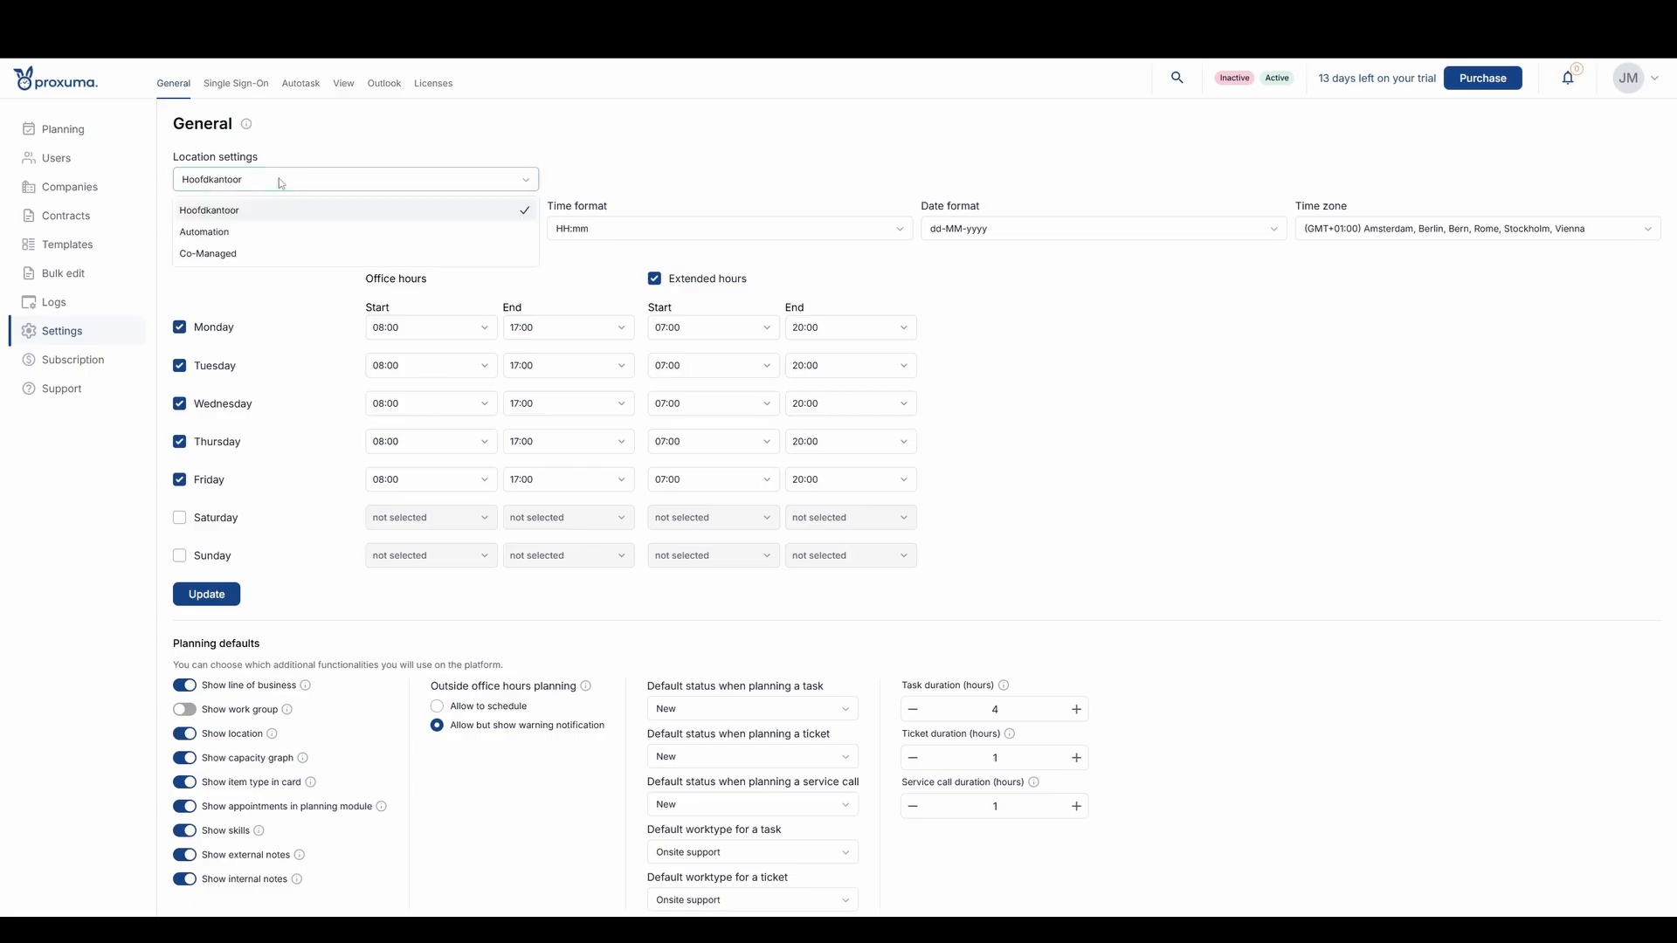
{"action": "left_click", "coordinate": [370, 150]}
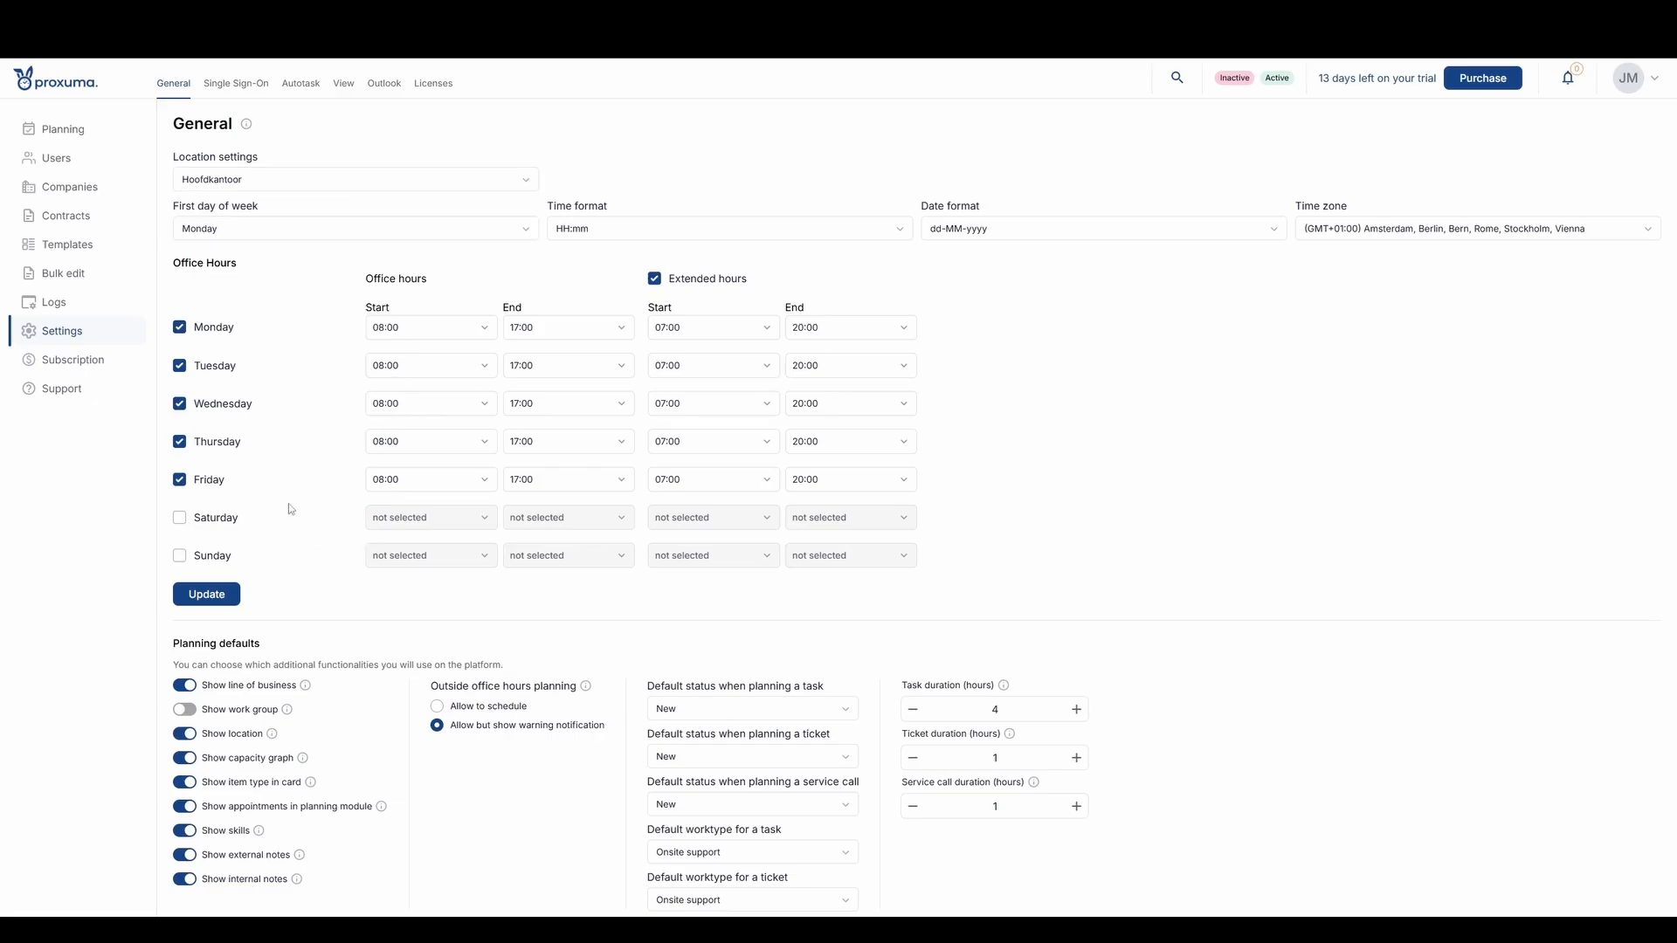
- Turn off showing line of business, item type in card, and skills in the planning defaults
{"action": "scroll", "coordinate": [297, 507], "scroll_direction": "down", "scroll_amount": 3}
{"action": "scroll", "coordinate": [297, 508], "scroll_direction": "down", "scroll_amount": 3}
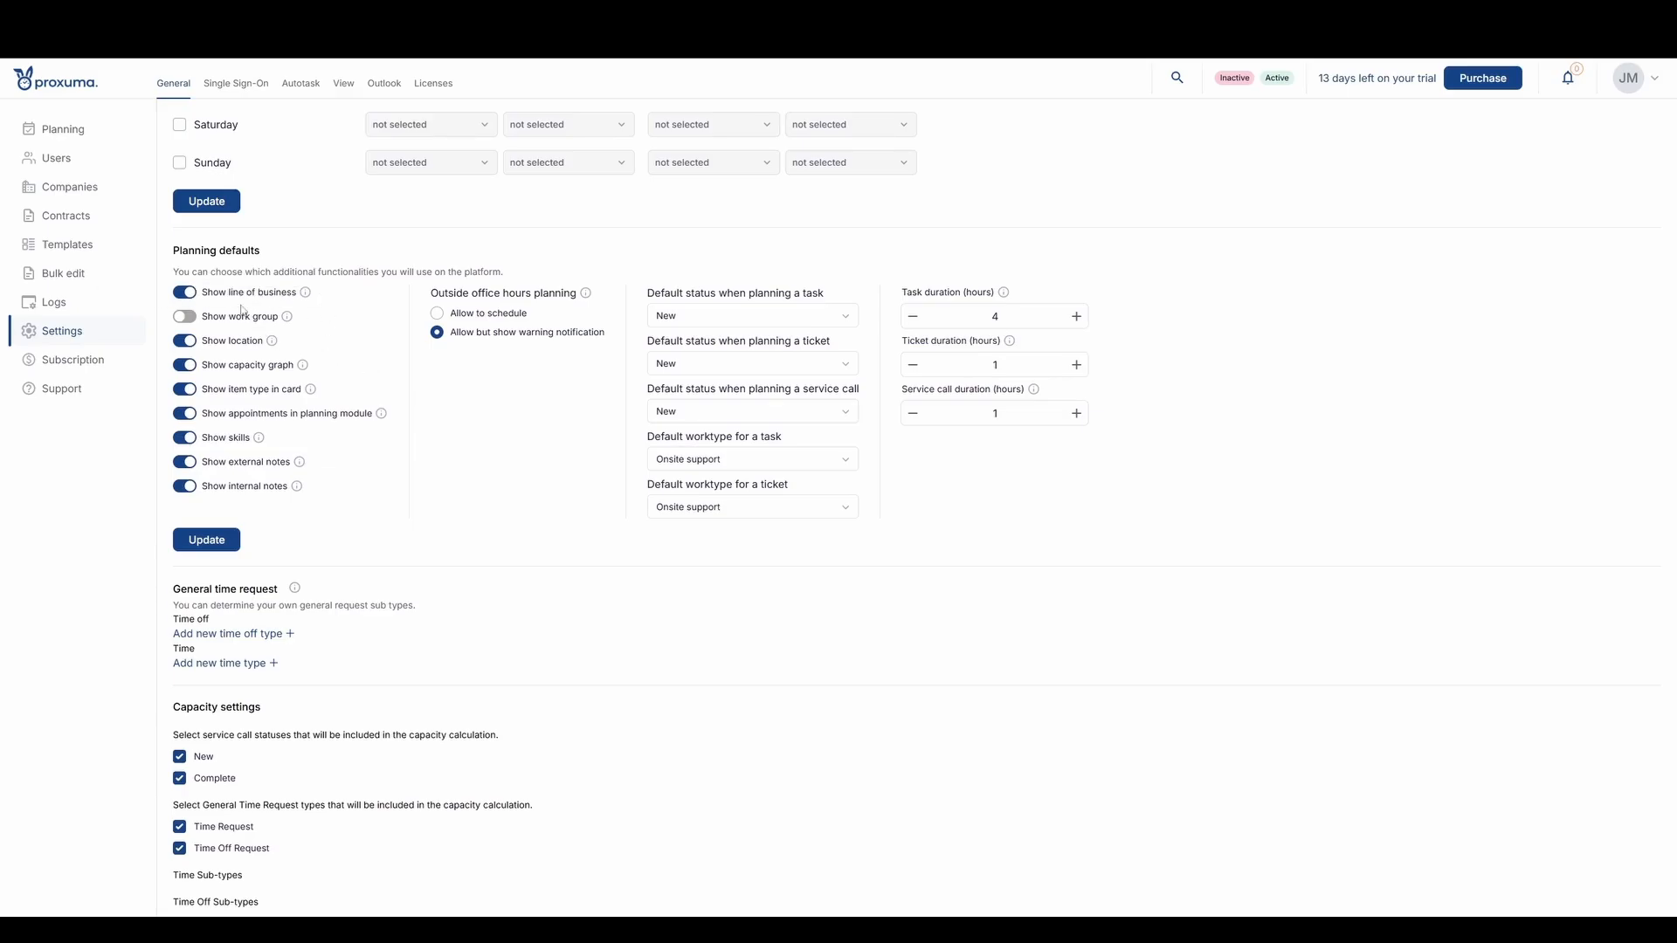
{"action": "left_click", "coordinate": [184, 292]}
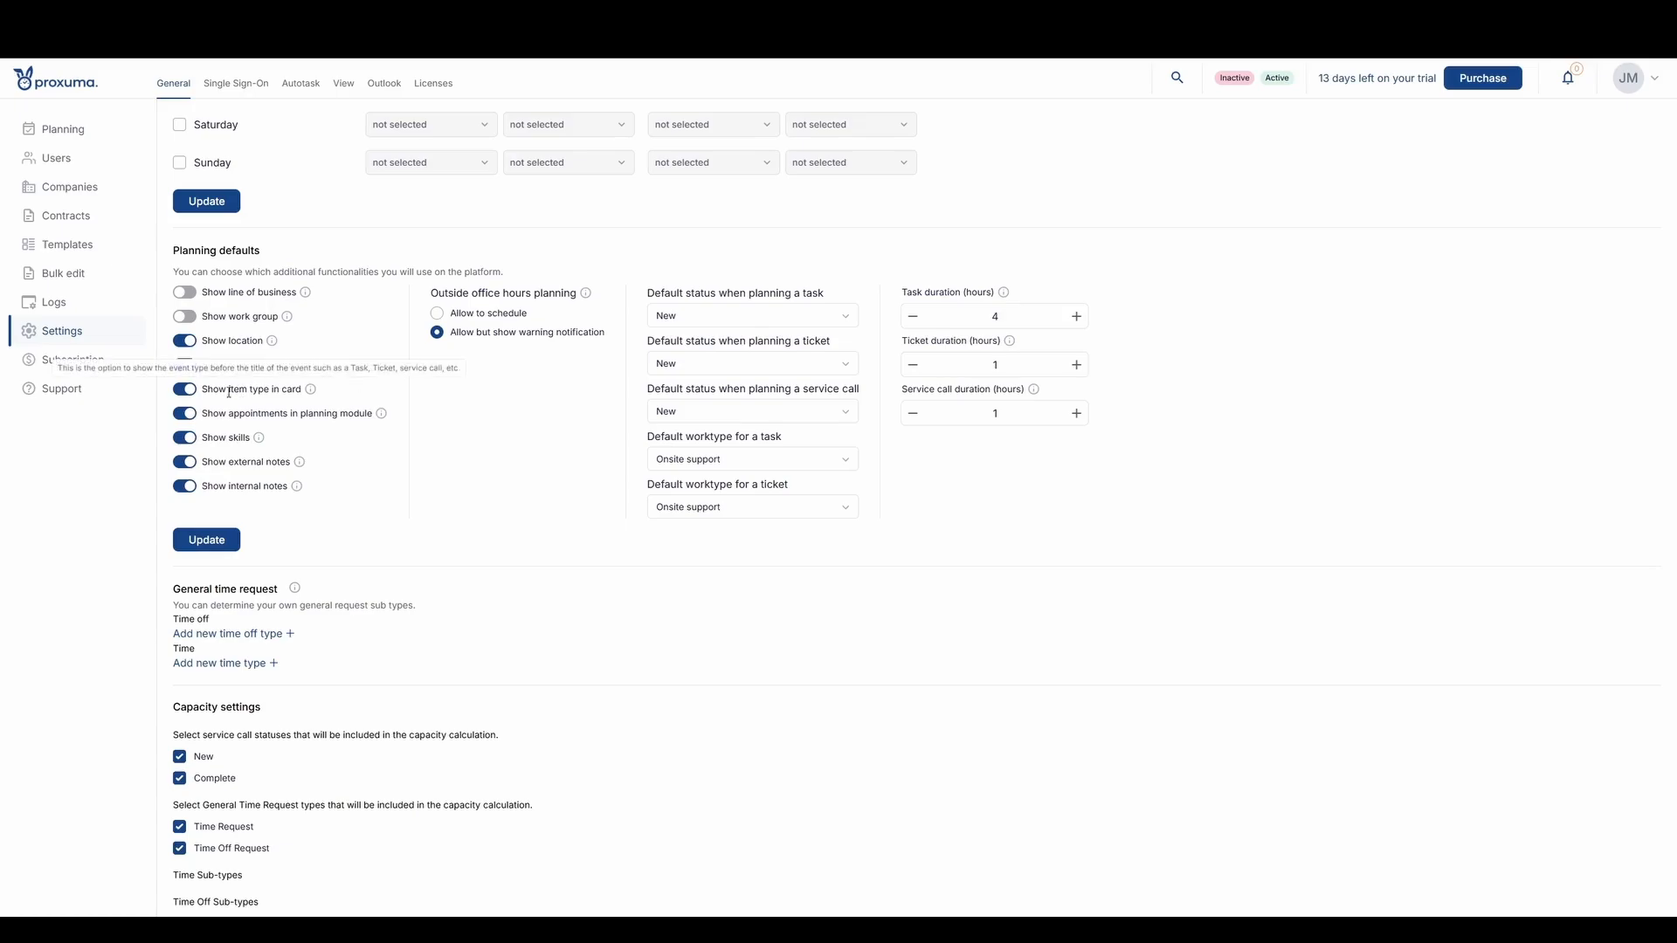
{"action": "left_click_drag", "start_coordinate": [216, 392], "coordinate": [291, 390]}
{"action": "left_click", "coordinate": [336, 393]}
{"action": "left_click", "coordinate": [184, 390]}
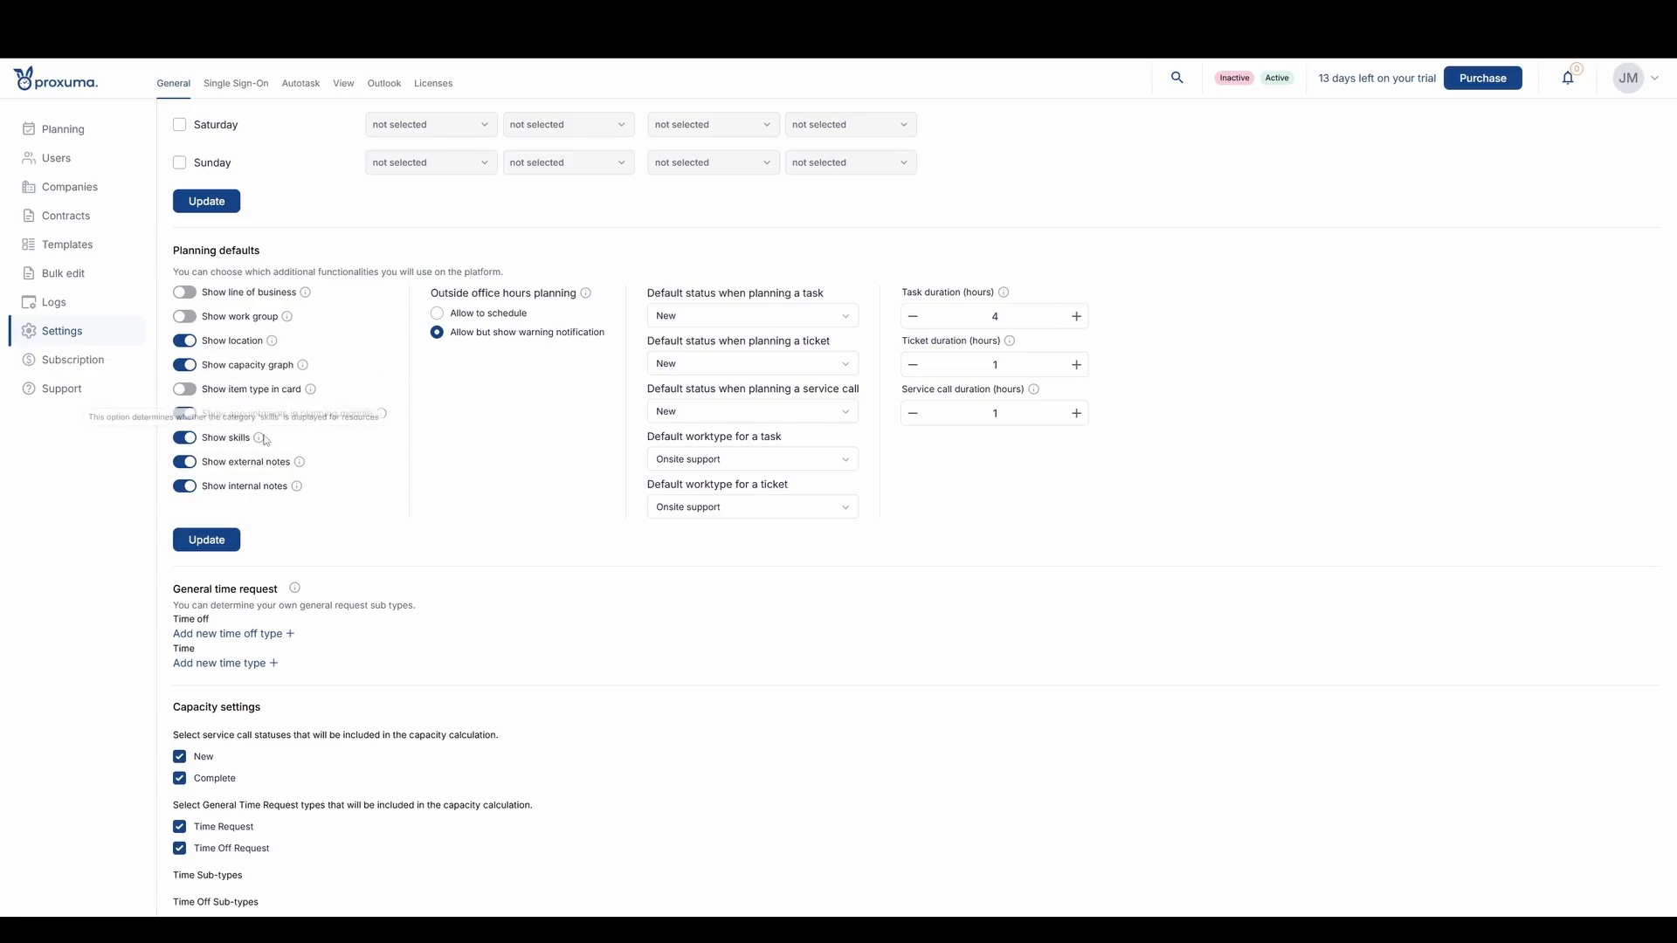
{"action": "left_click", "coordinate": [184, 439]}
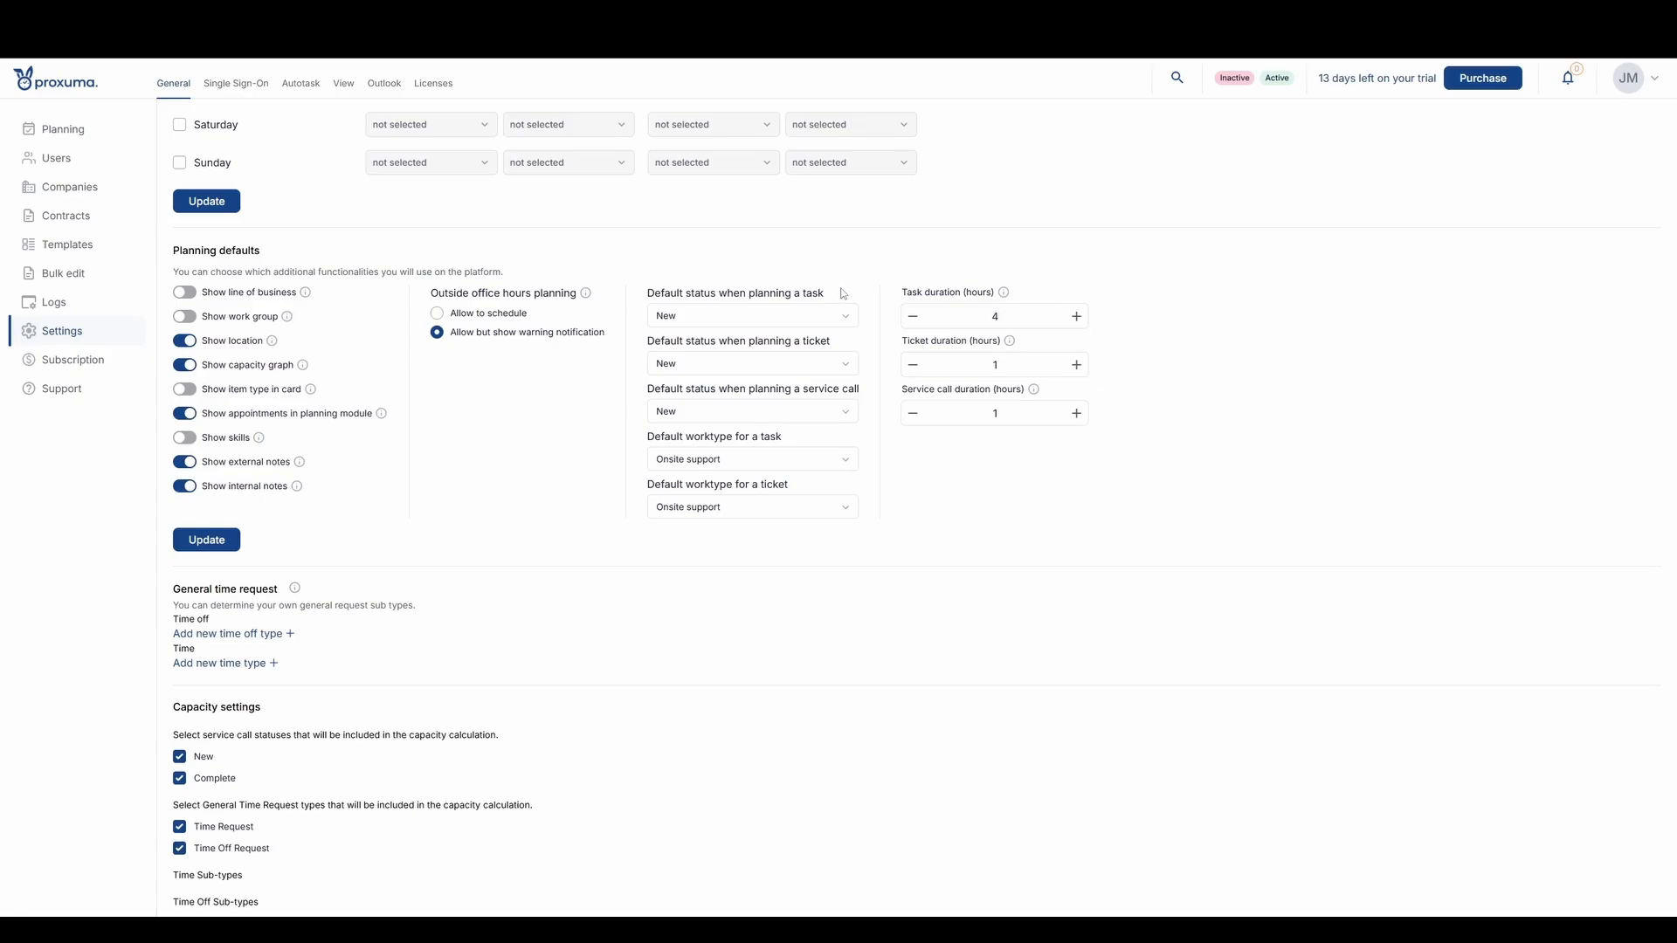
- Set the default status when planning a task to Gepland
{"action": "left_click", "coordinate": [782, 316]}
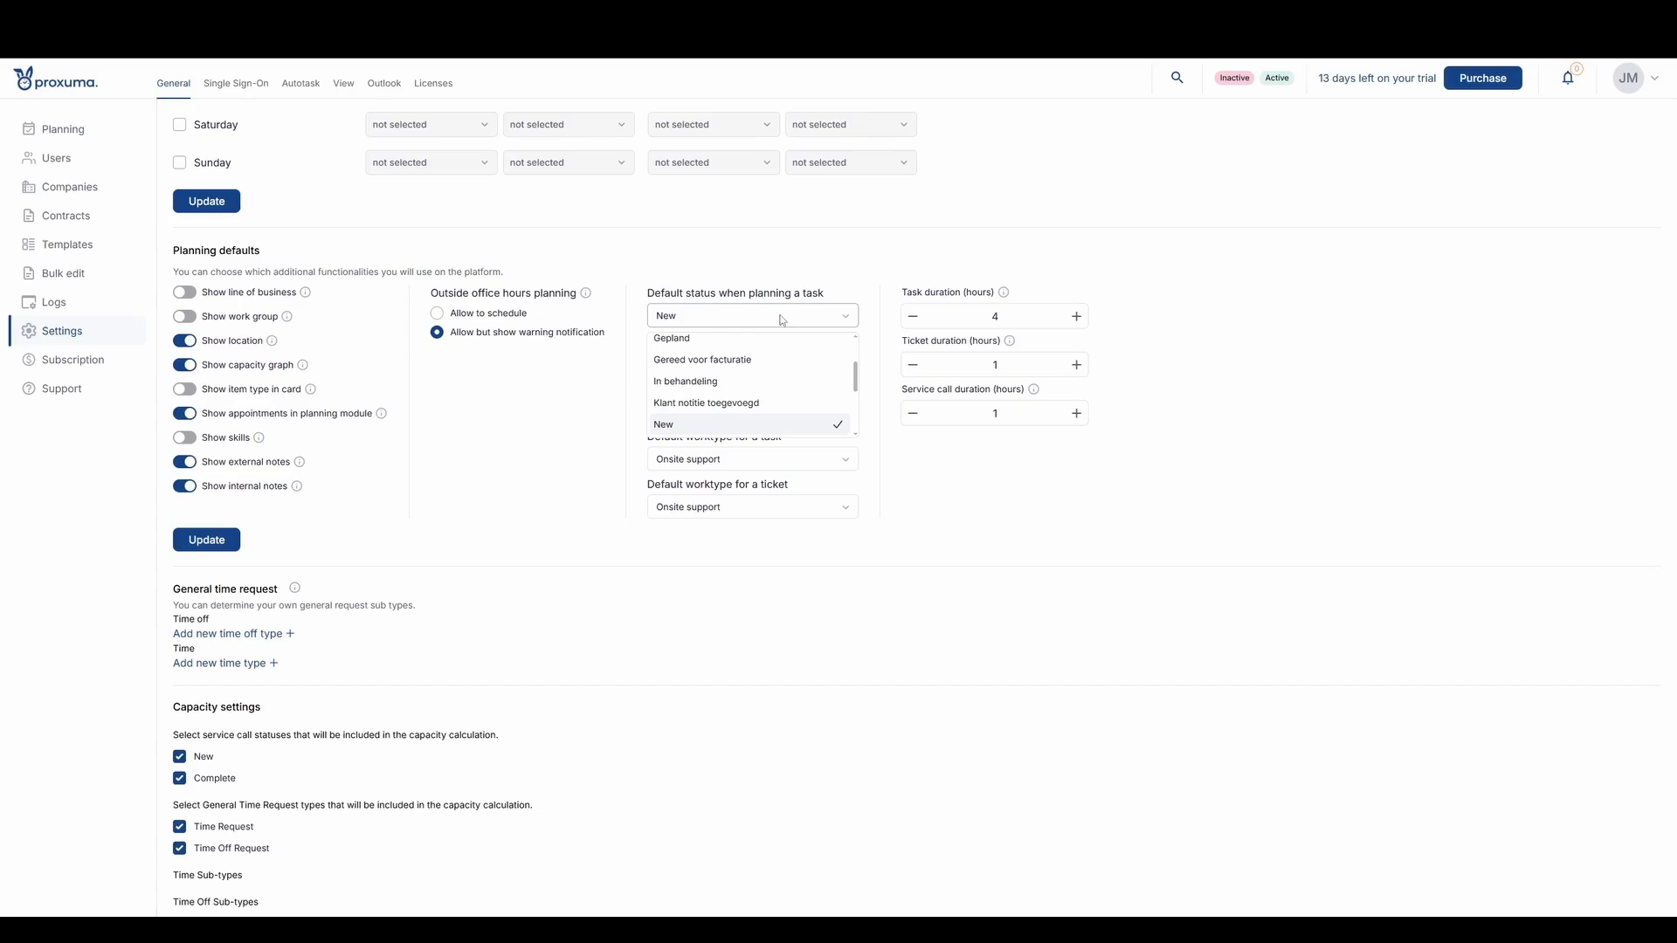
{"action": "scroll", "coordinate": [775, 404], "scroll_direction": "down", "scroll_amount": 5}
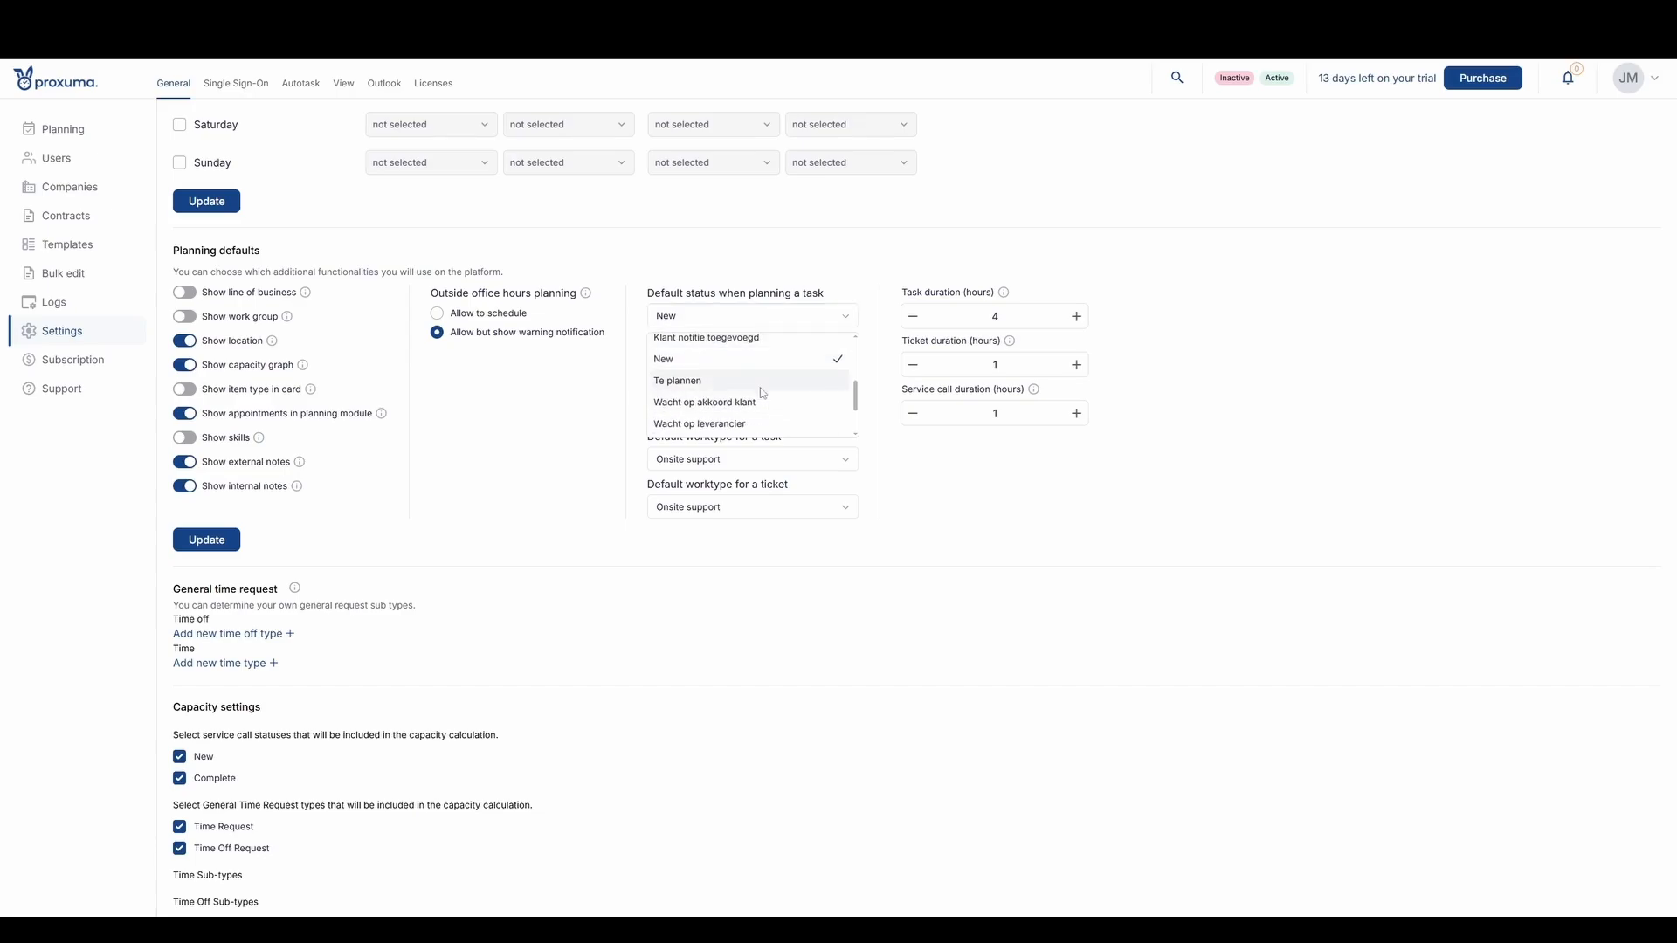
{"action": "scroll", "coordinate": [763, 399], "scroll_direction": "down", "scroll_amount": 2}
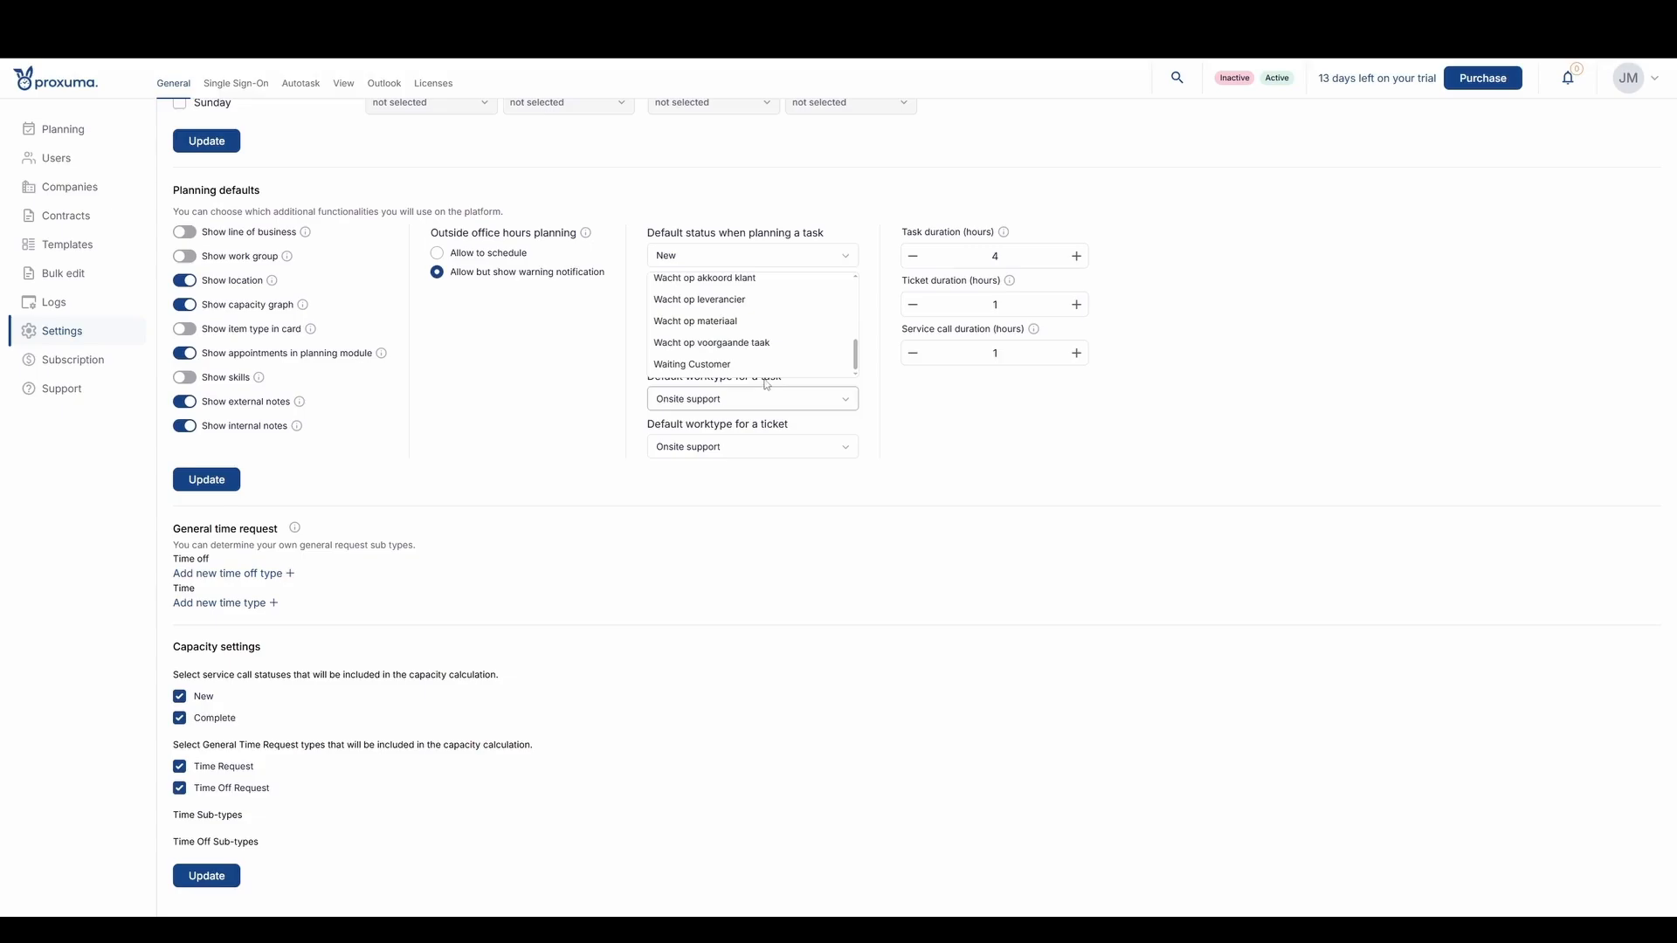
{"action": "scroll", "coordinate": [757, 366], "scroll_direction": "up", "scroll_amount": 5}
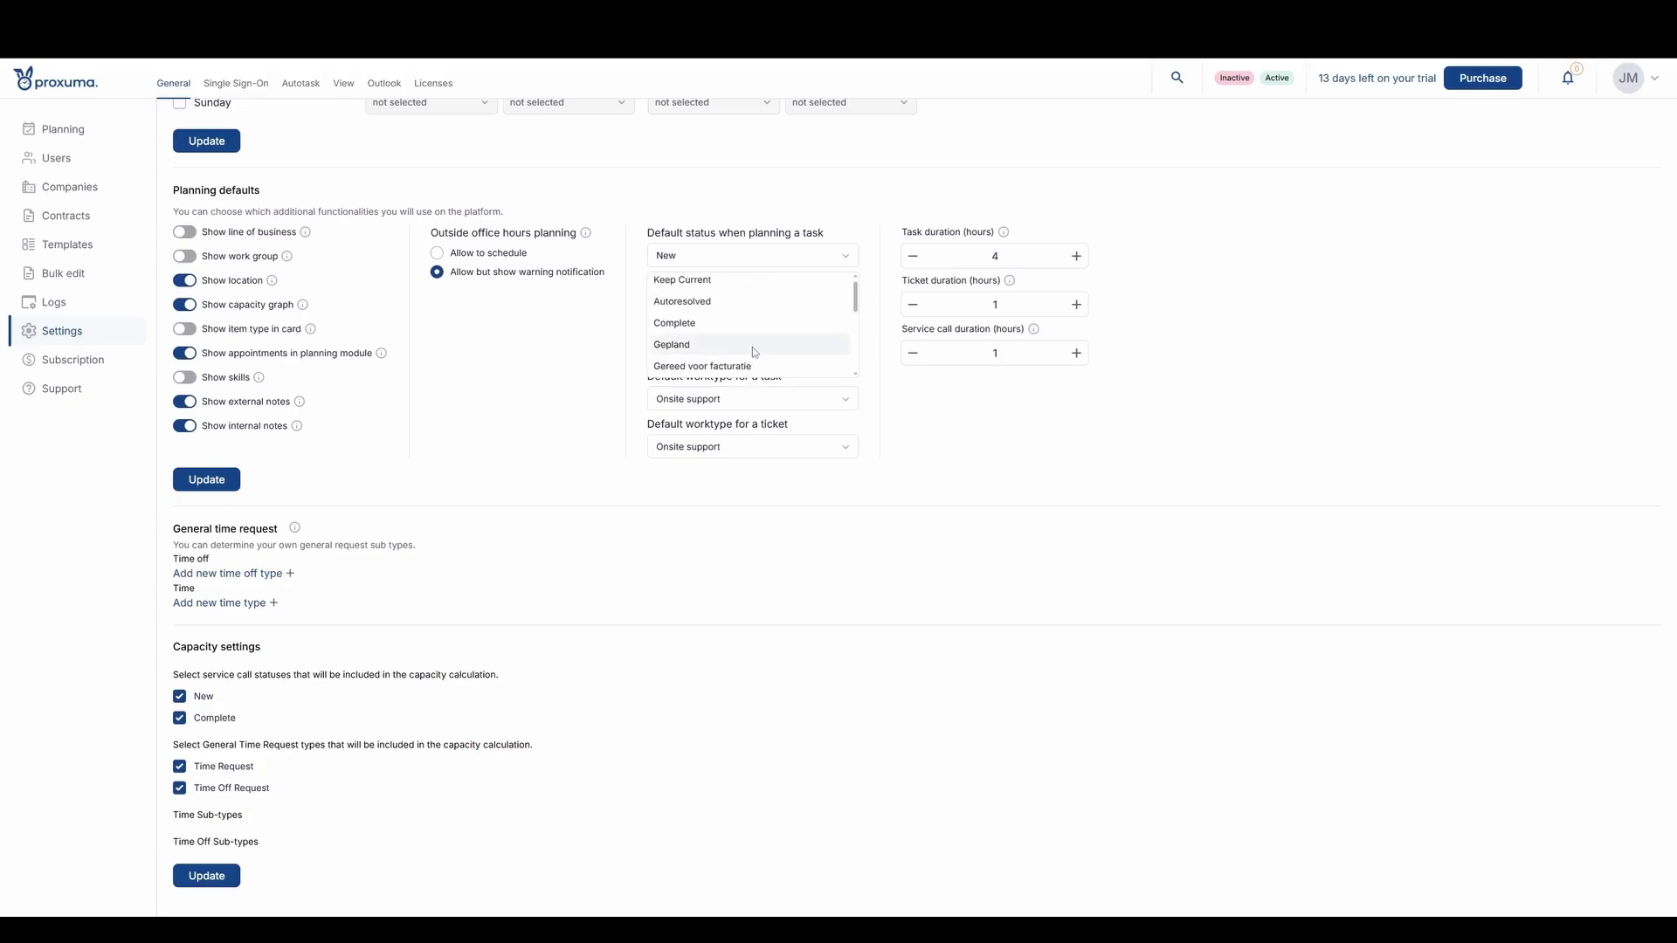
{"action": "left_click", "coordinate": [751, 344]}
{"action": "scroll", "coordinate": [818, 223], "scroll_direction": "up", "scroll_amount": 1}
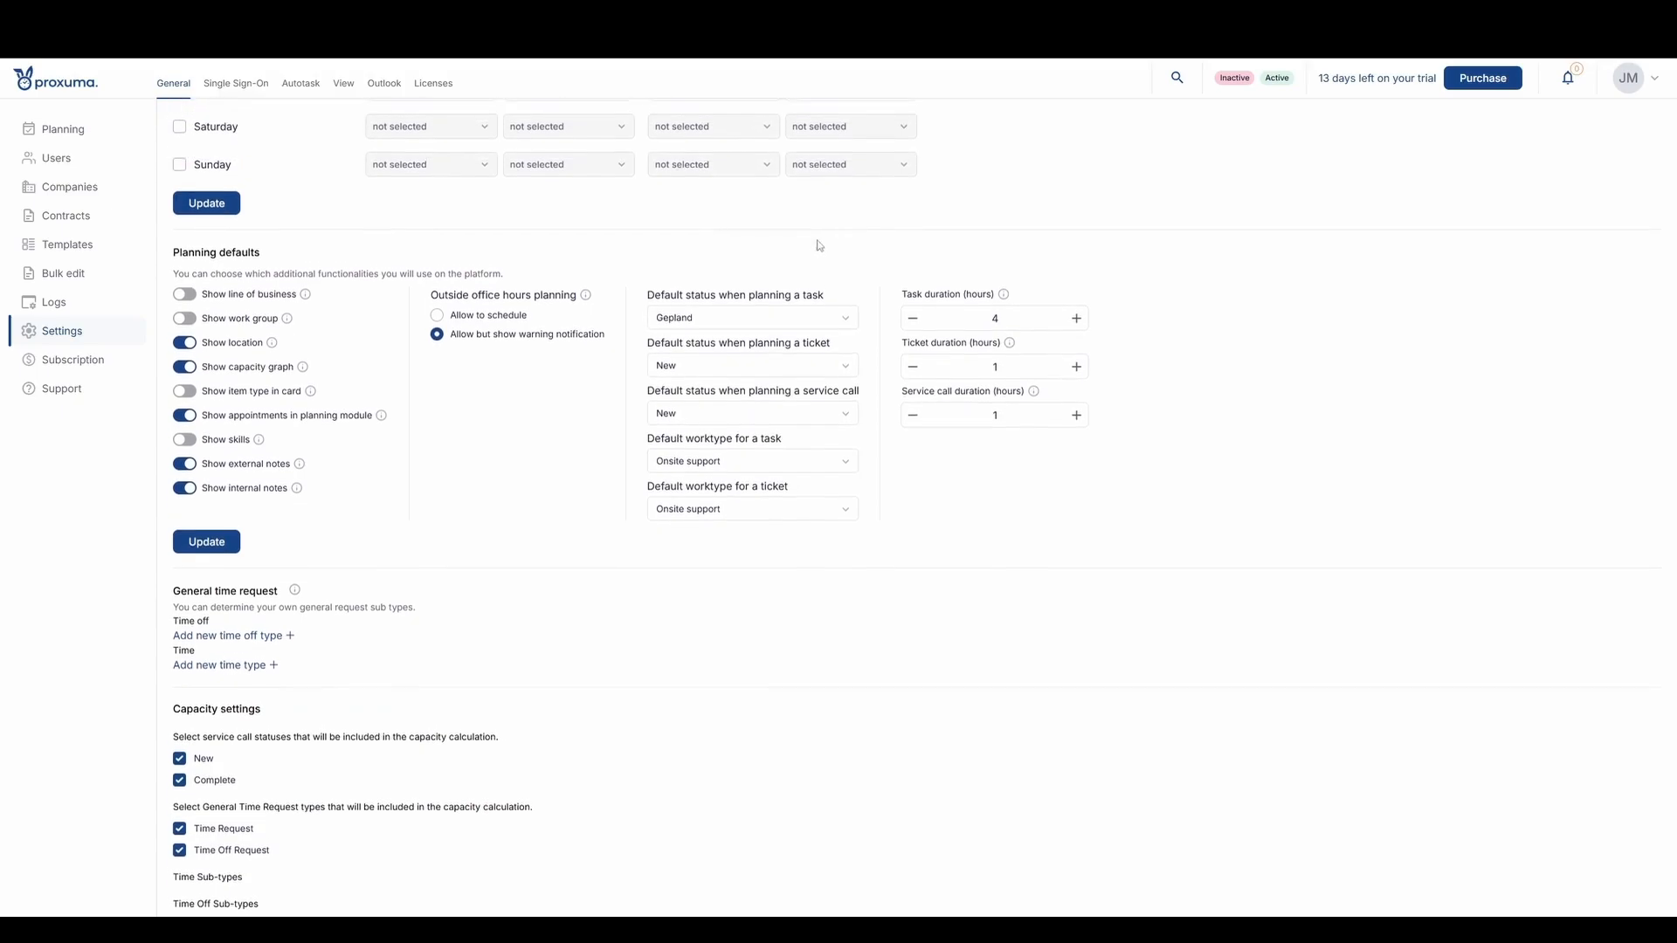
- Set the default status when planning a ticket to Gepland and select New for service calls
{"action": "left_click", "coordinate": [704, 373]}
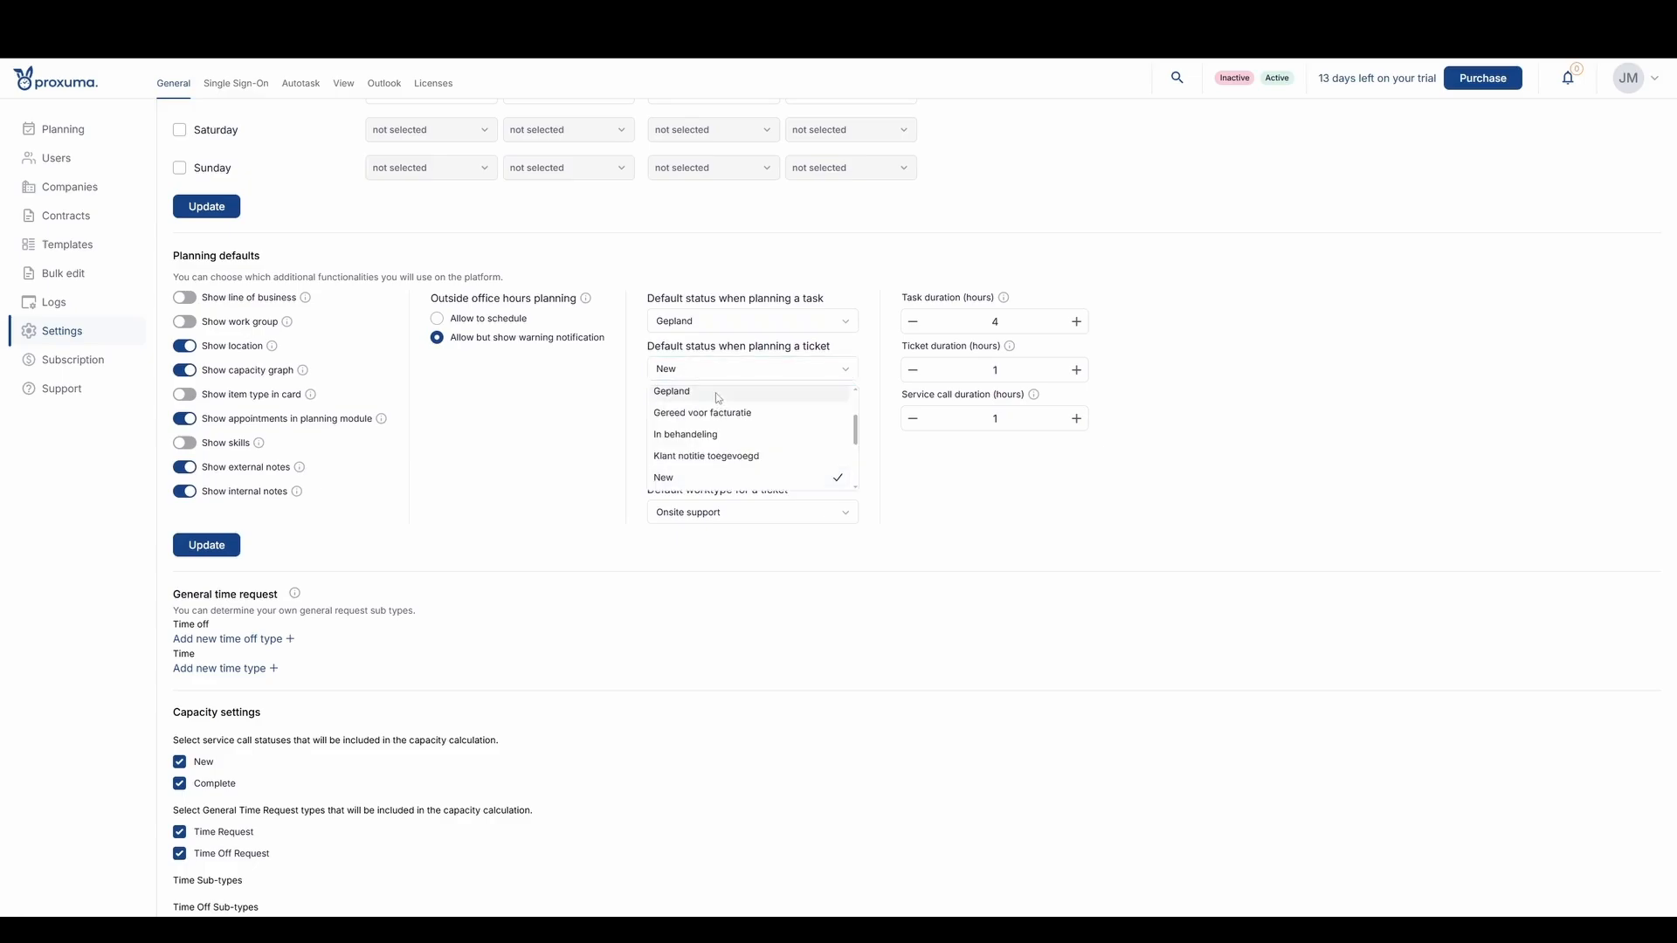
{"action": "left_click", "coordinate": [718, 398]}
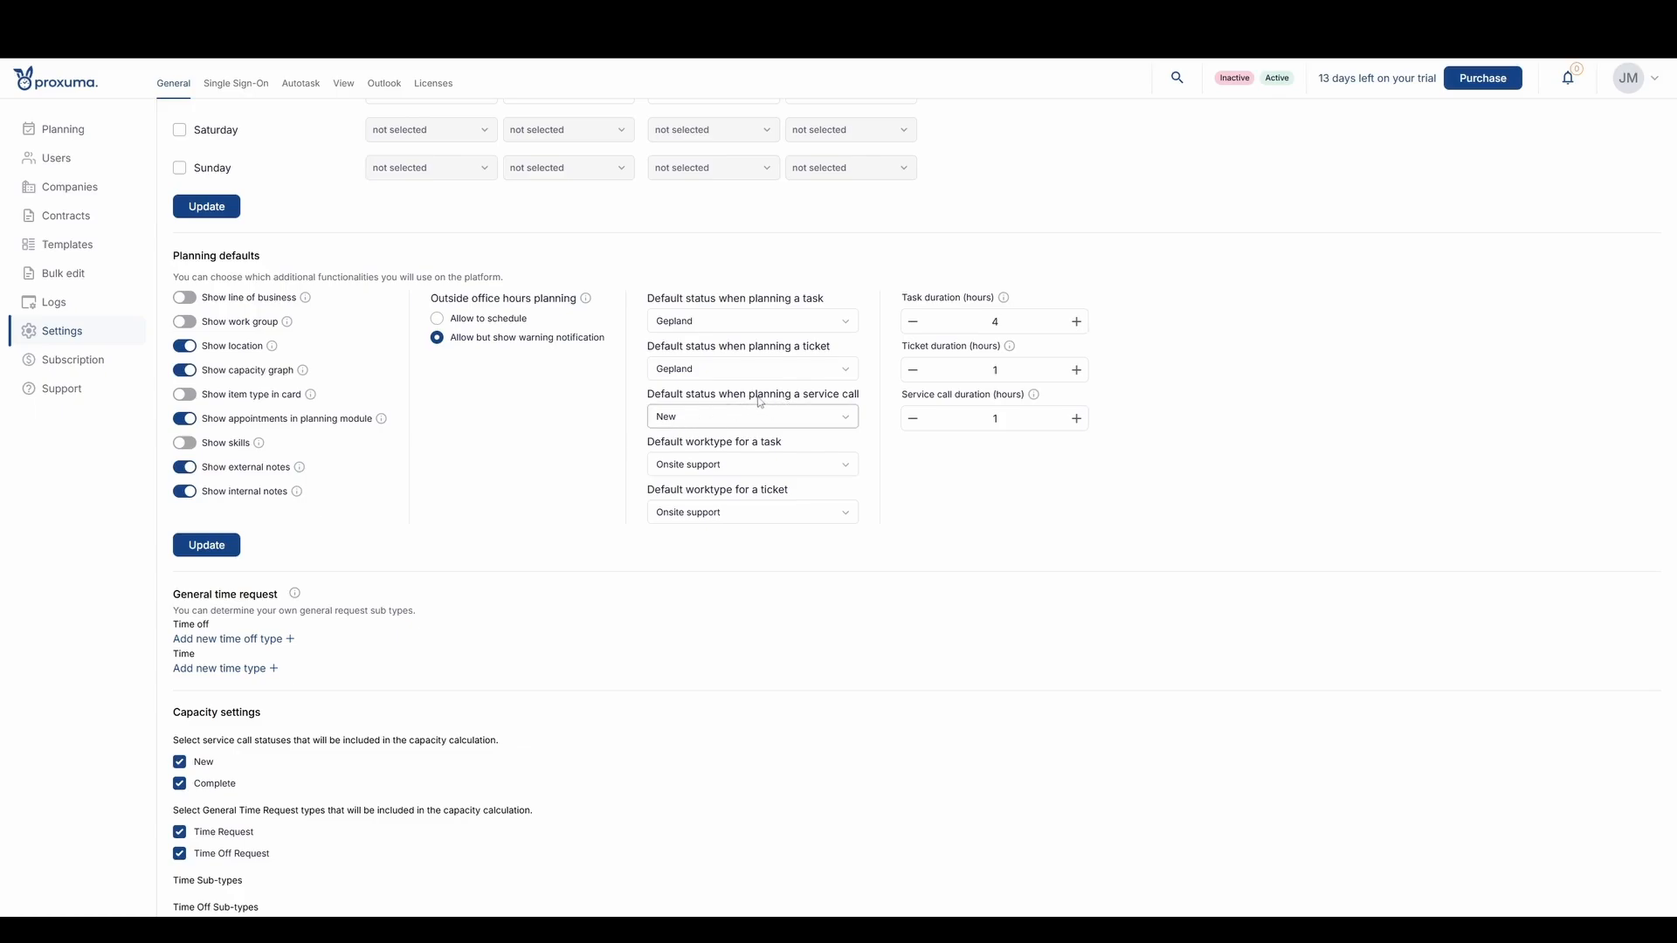
{"action": "left_click", "coordinate": [738, 417]}
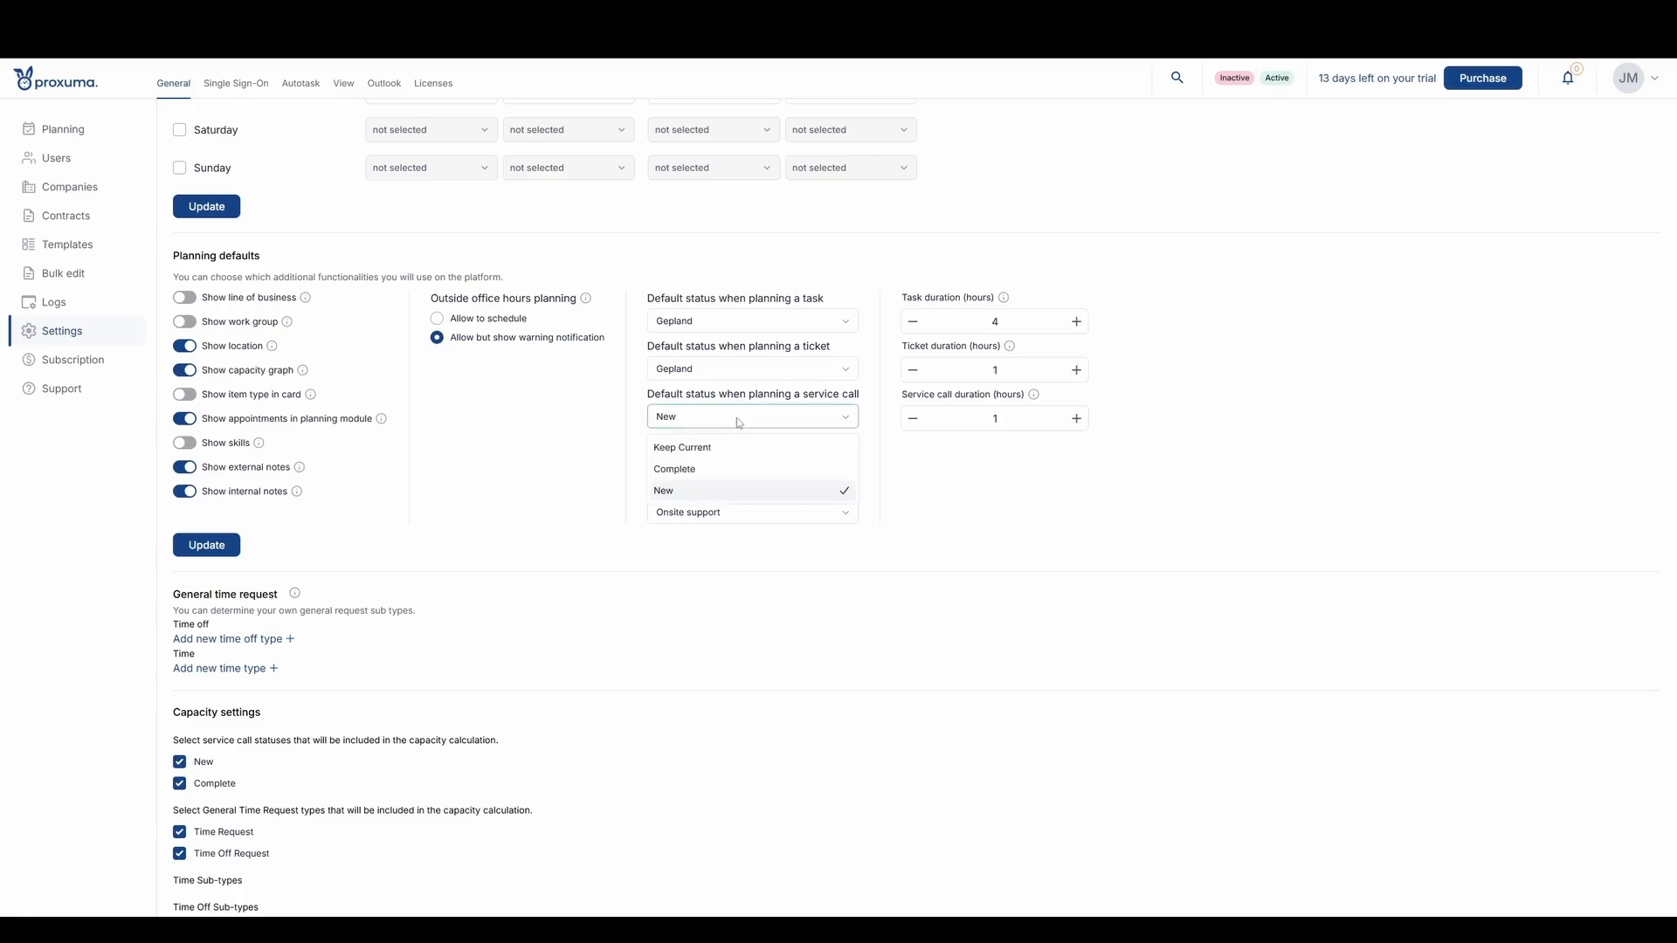
{"action": "left_click", "coordinate": [745, 492]}
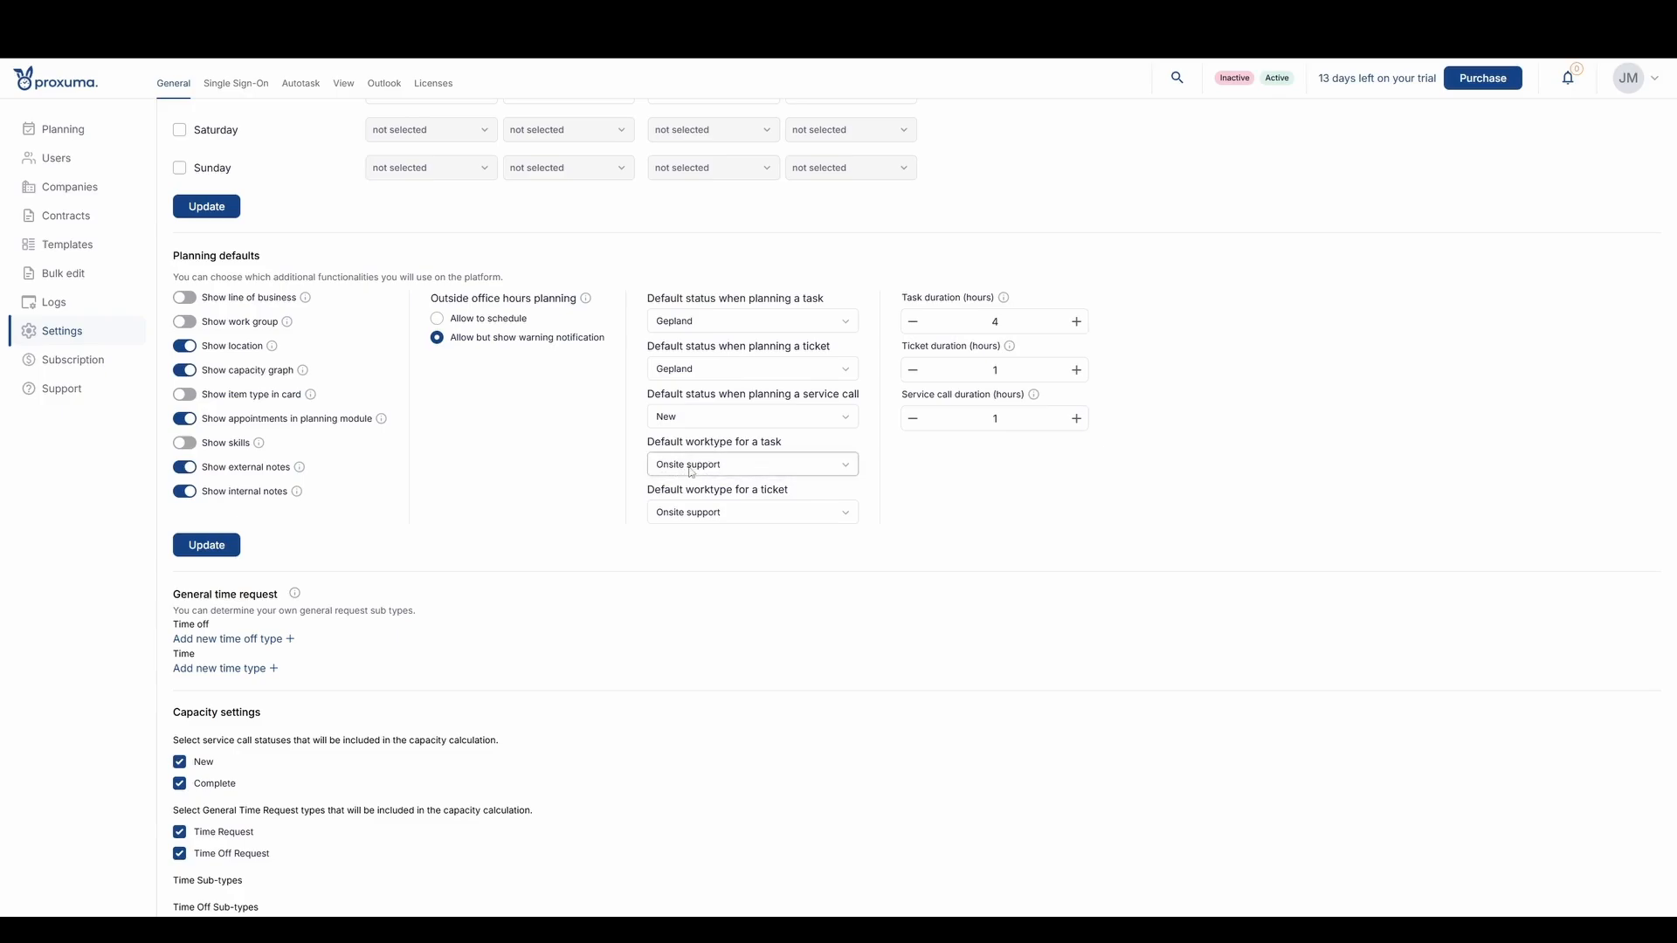
- Set the default worktype for both tasks and tickets to Keep Current
{"action": "left_click", "coordinate": [741, 468]}
{"action": "scroll", "coordinate": [749, 514], "scroll_direction": "up", "scroll_amount": 1}
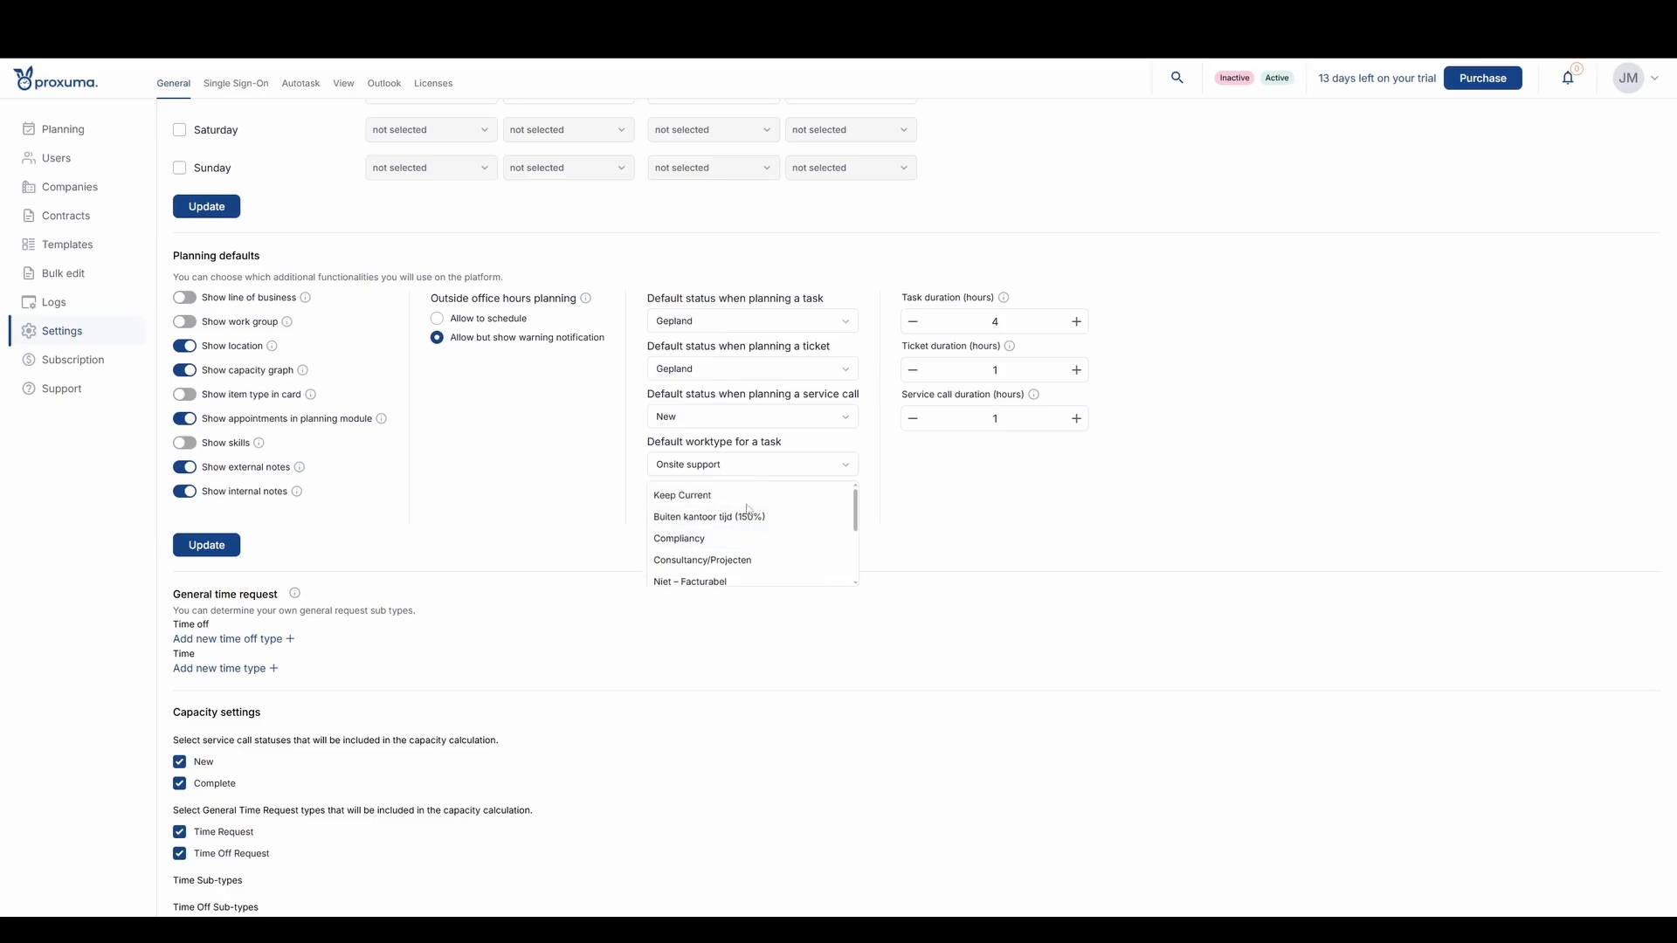
{"action": "left_click", "coordinate": [743, 490]}
{"action": "left_click", "coordinate": [739, 514]}
{"action": "scroll", "coordinate": [736, 540], "scroll_direction": "up", "scroll_amount": 1}
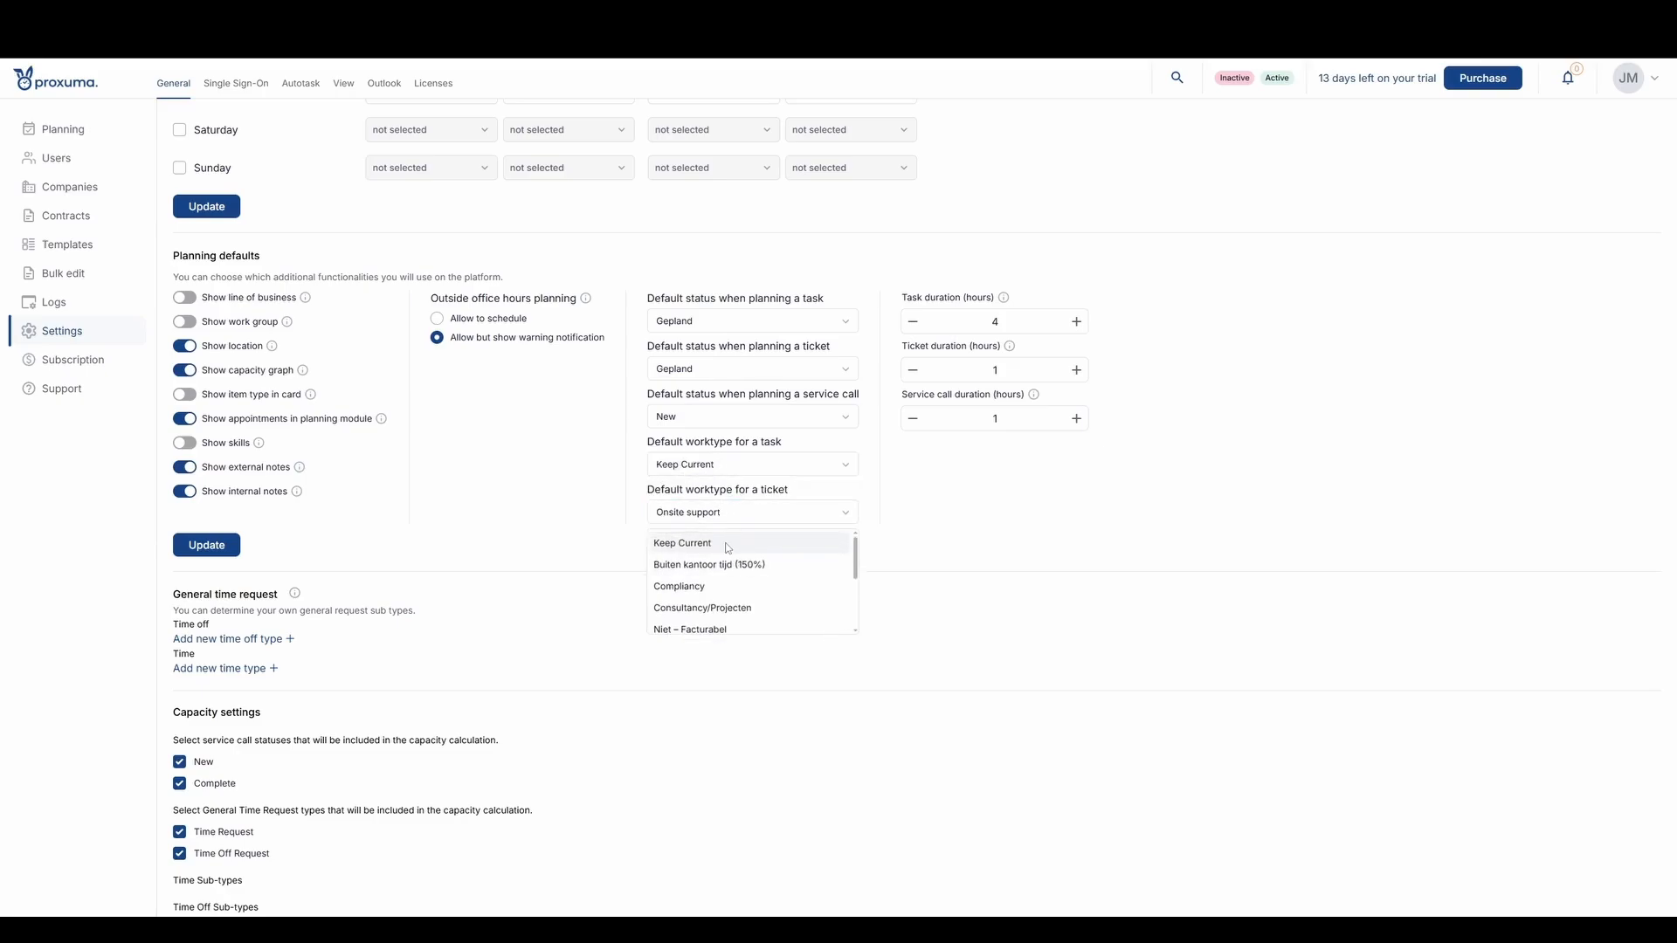
{"action": "left_click", "coordinate": [725, 540]}
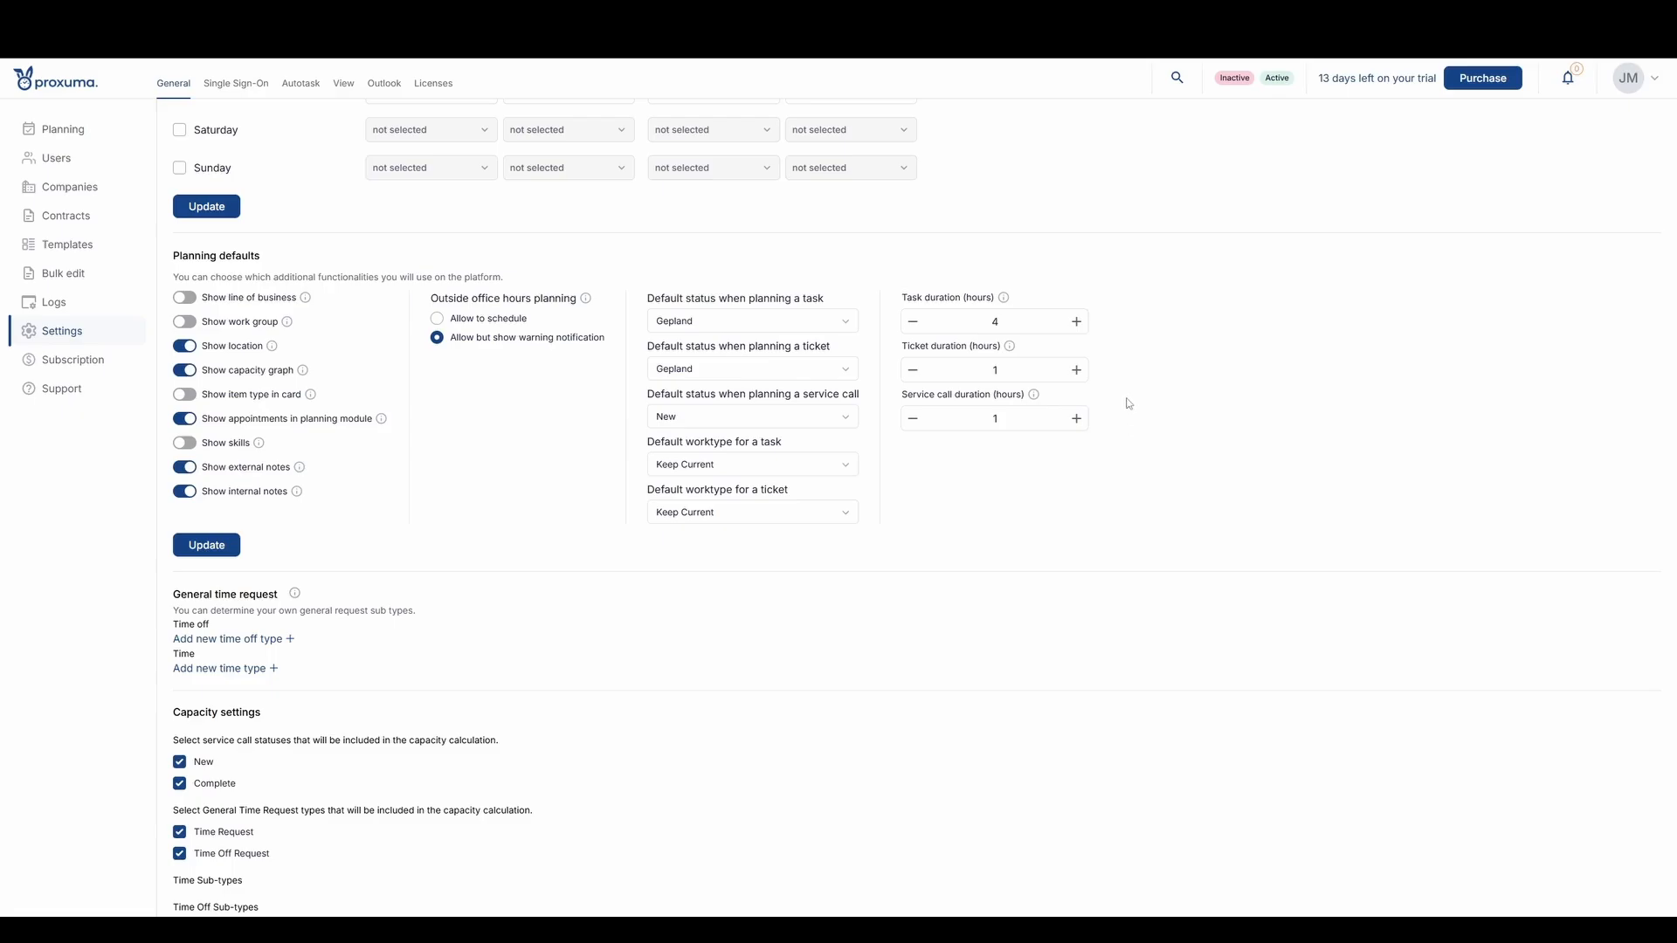
- Set the default ticket duration and service call duration to 2 hours each, and save the planning defaults
{"action": "mouse_move", "coordinate": [906, 298]}
{"action": "mouse_move", "coordinate": [986, 394]}
{"action": "left_click_drag", "start_coordinate": [912, 298], "coordinate": [945, 298]}
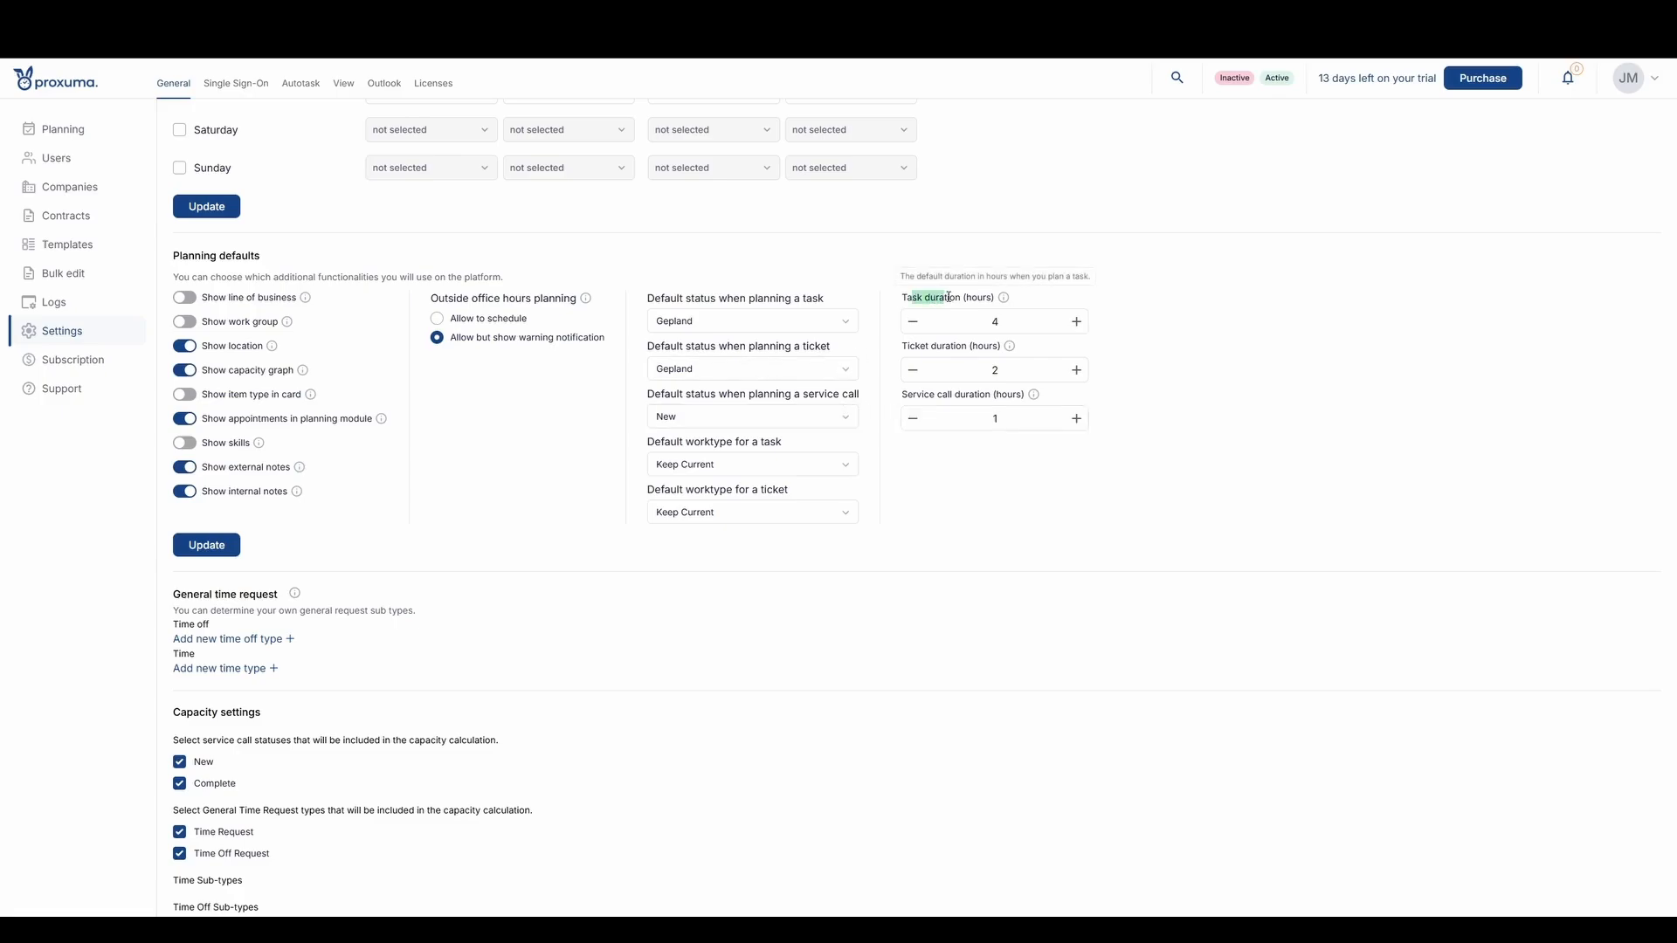
{"action": "left_click", "coordinate": [1027, 307]}
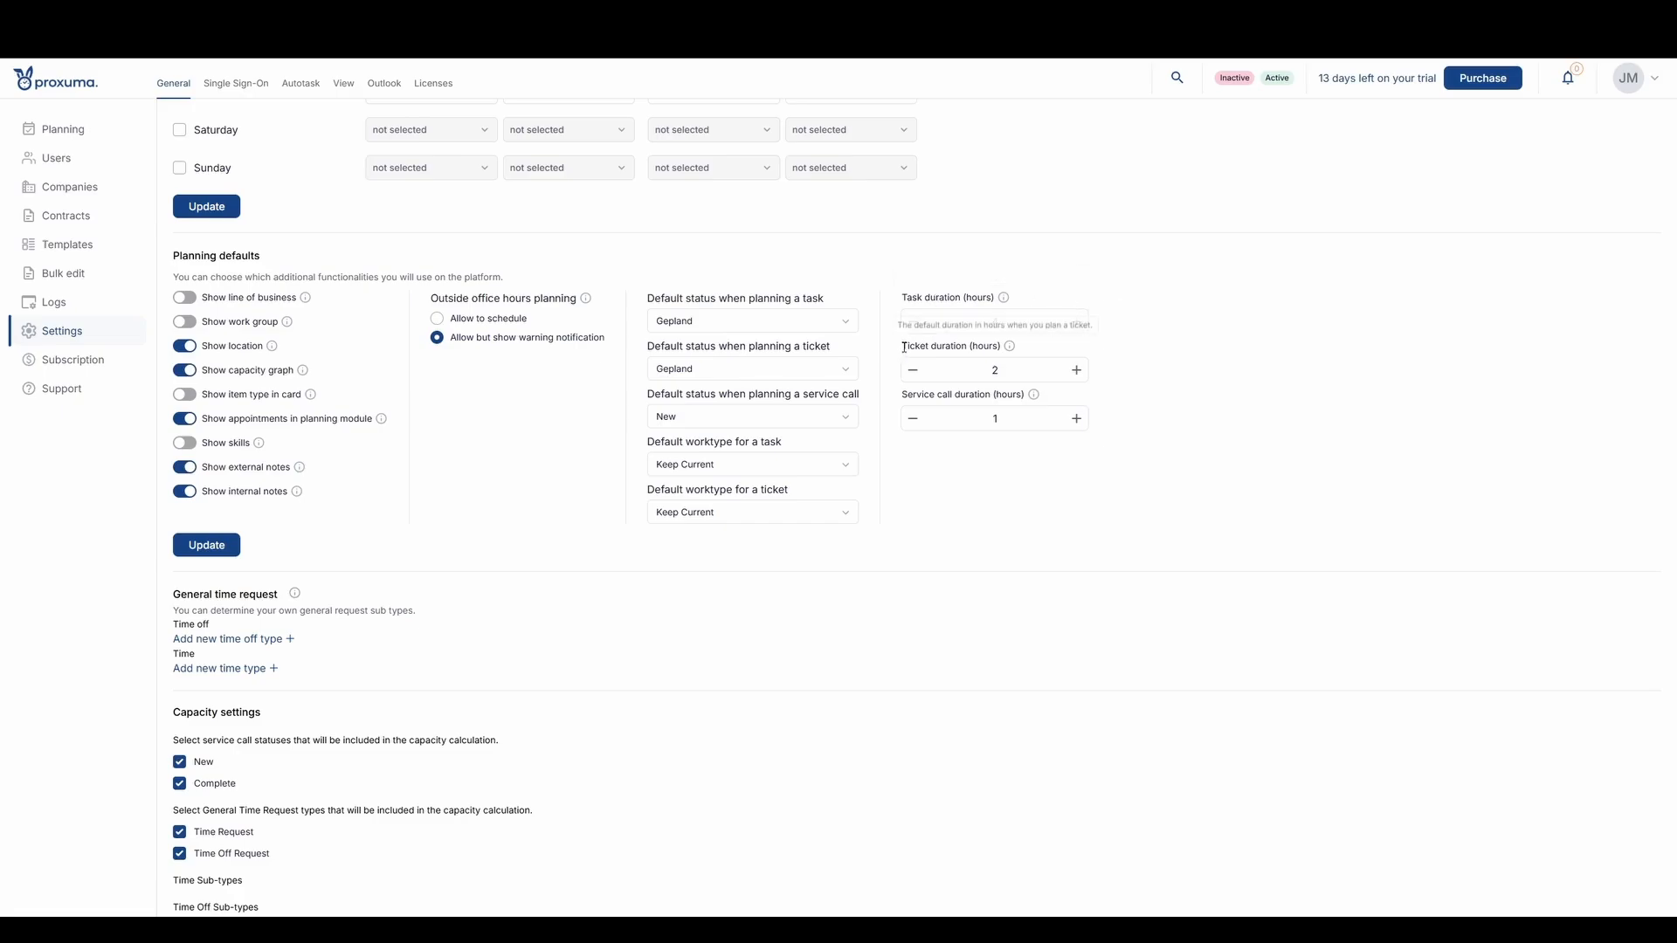
{"action": "left_click_drag", "start_coordinate": [903, 347], "coordinate": [975, 347]}
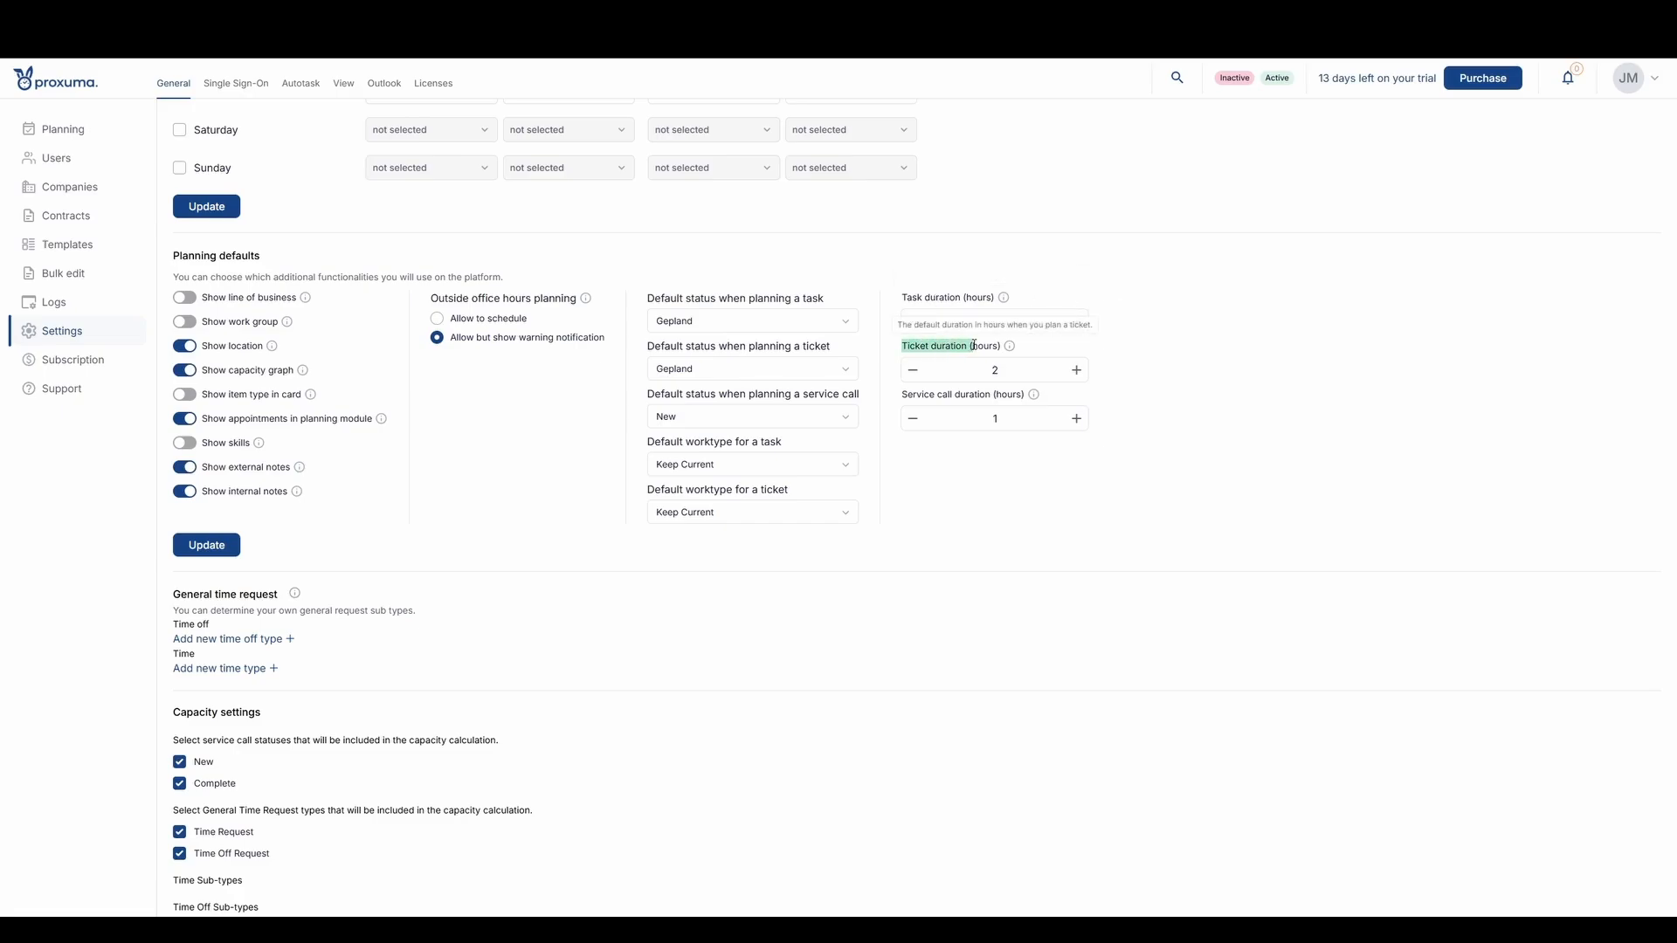
{"action": "left_click", "coordinate": [1159, 351]}
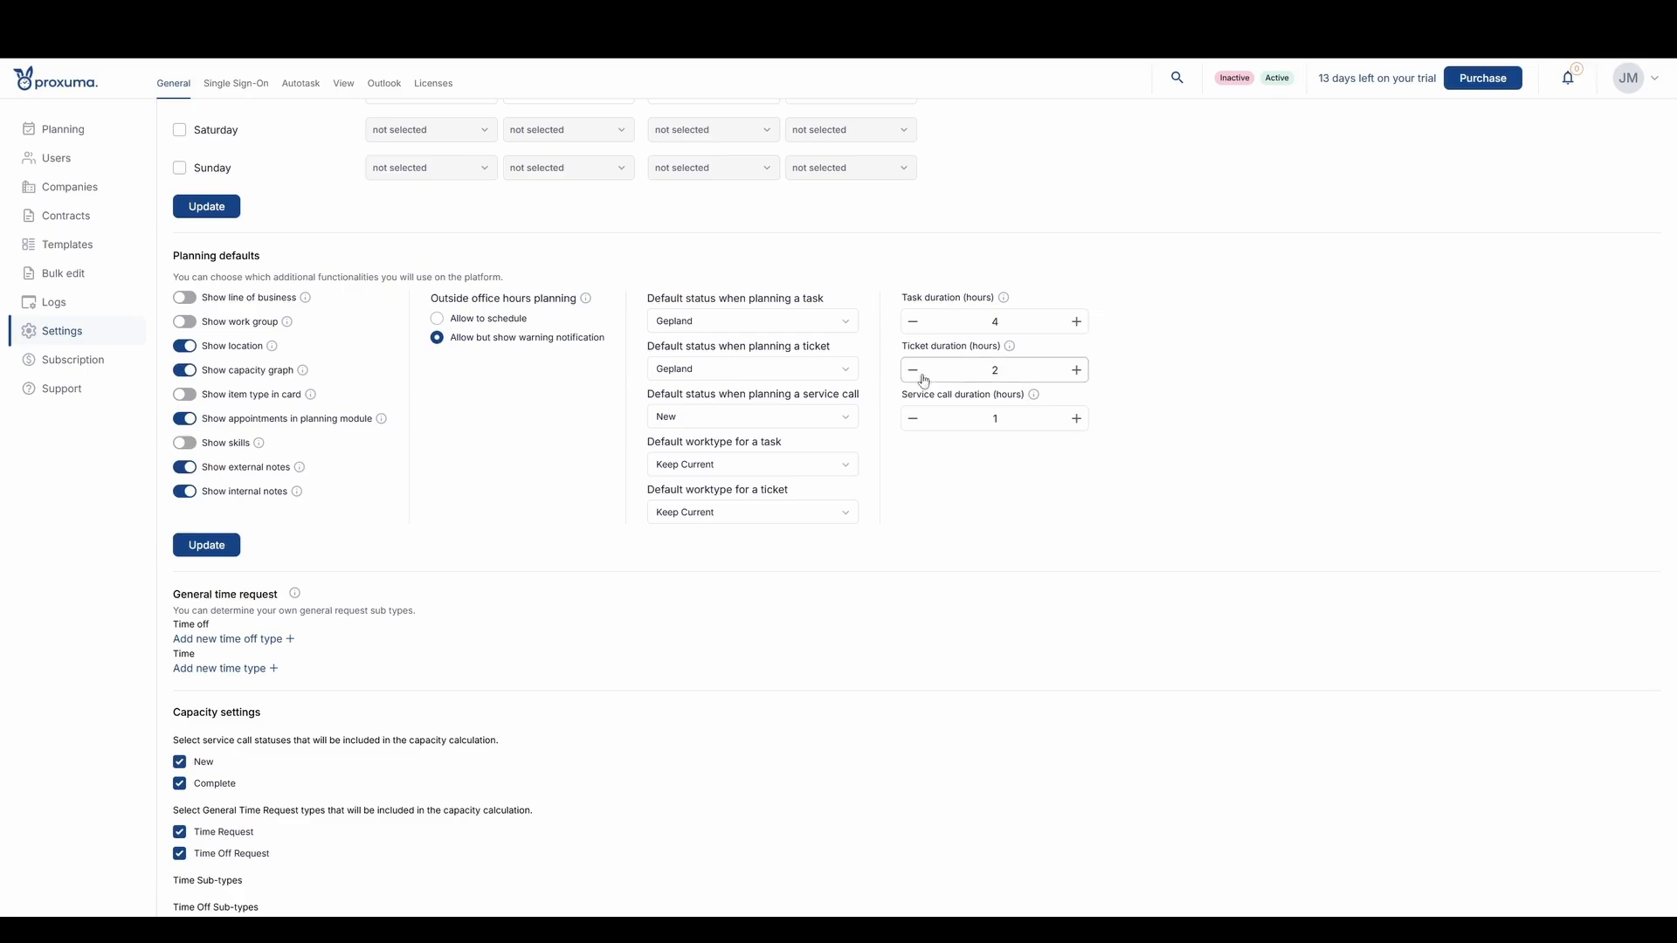
{"action": "left_click_drag", "start_coordinate": [902, 394], "coordinate": [950, 394]}
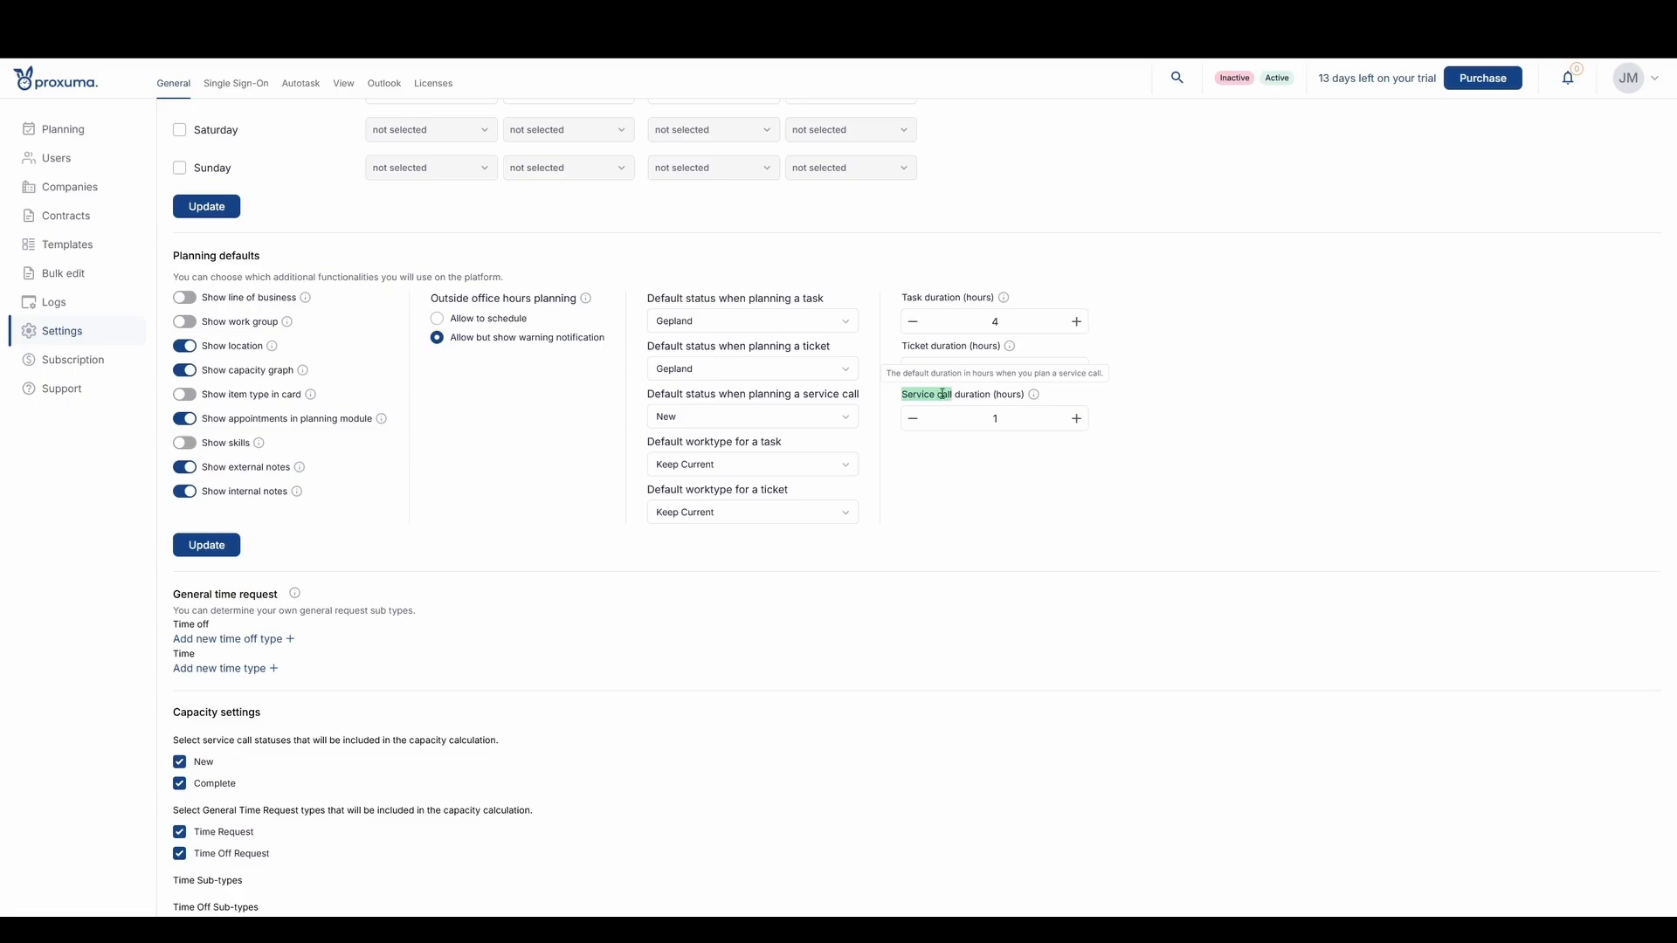
{"action": "left_click", "coordinate": [1194, 401]}
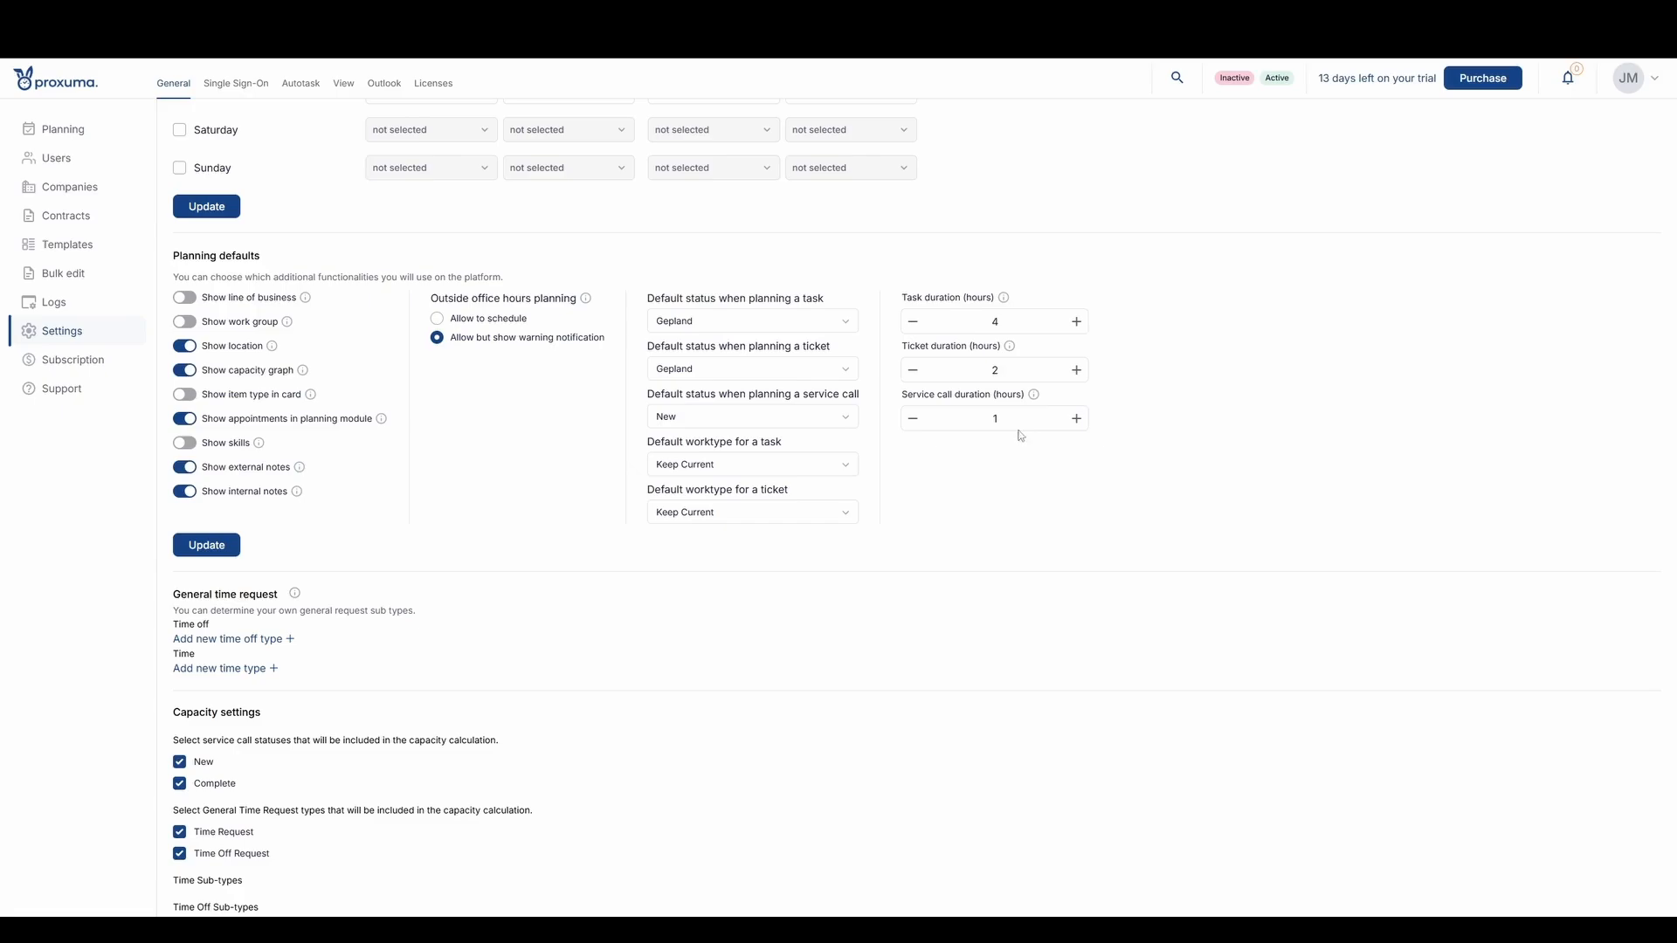
{"action": "mouse_move", "coordinate": [939, 396]}
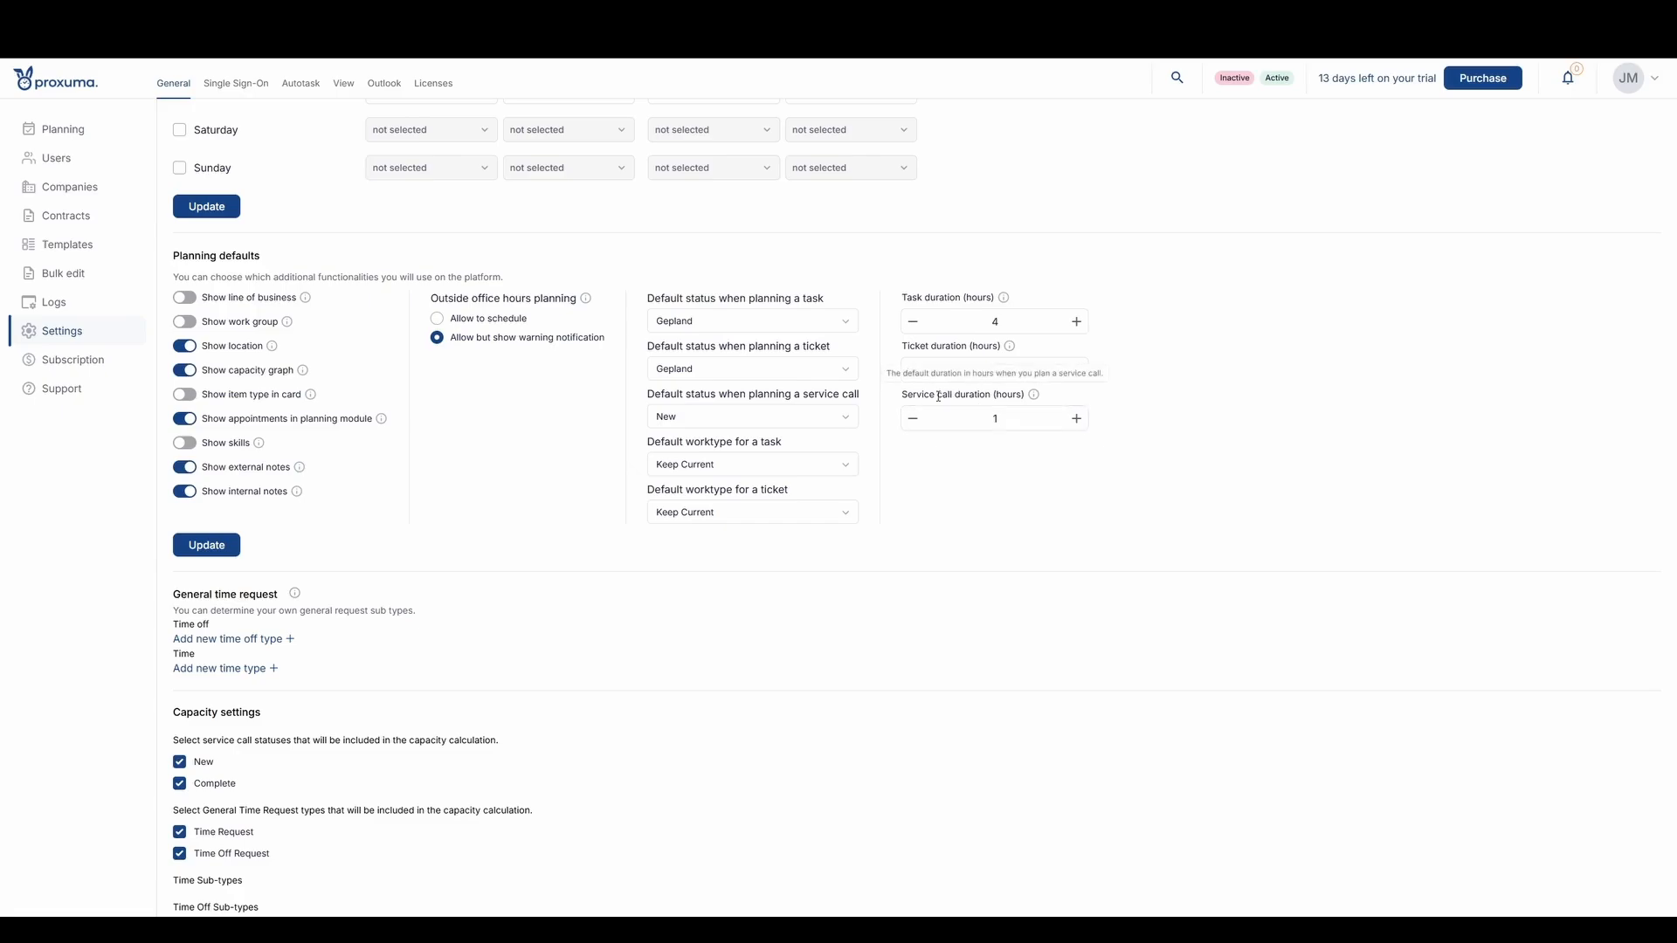
{"action": "left_click", "coordinate": [1085, 418]}
{"action": "left_click", "coordinate": [225, 544]}
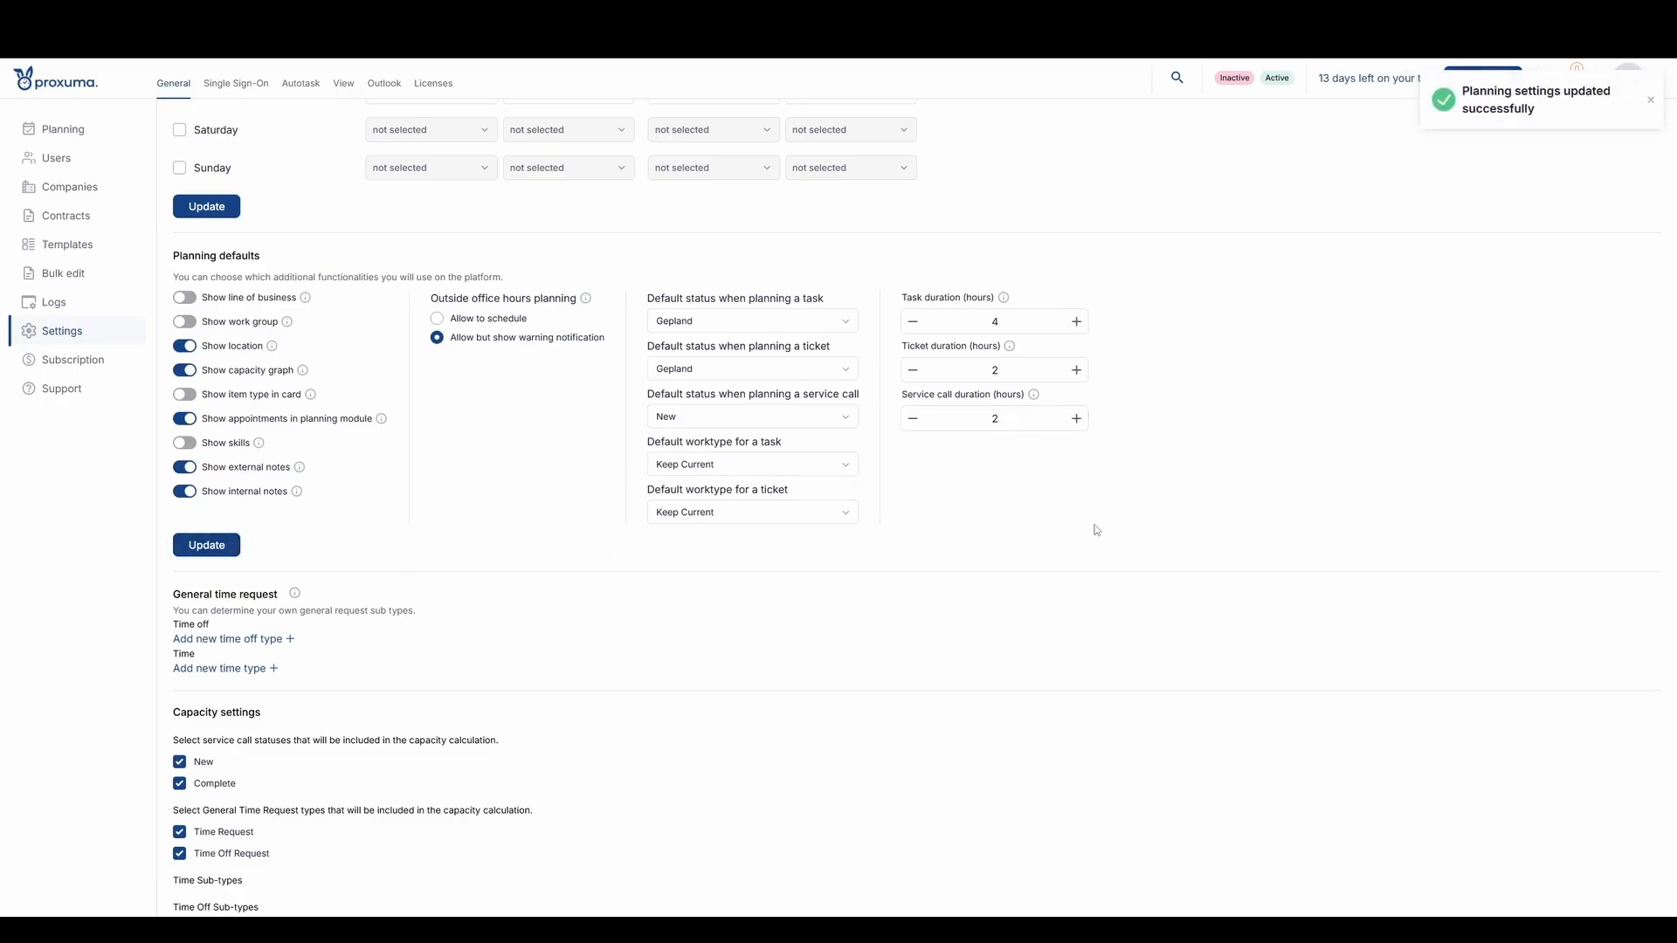
- Add a time off sub-type named "National holiday" to the general time requests
{"action": "scroll", "coordinate": [481, 550], "scroll_direction": "down", "scroll_amount": 1}
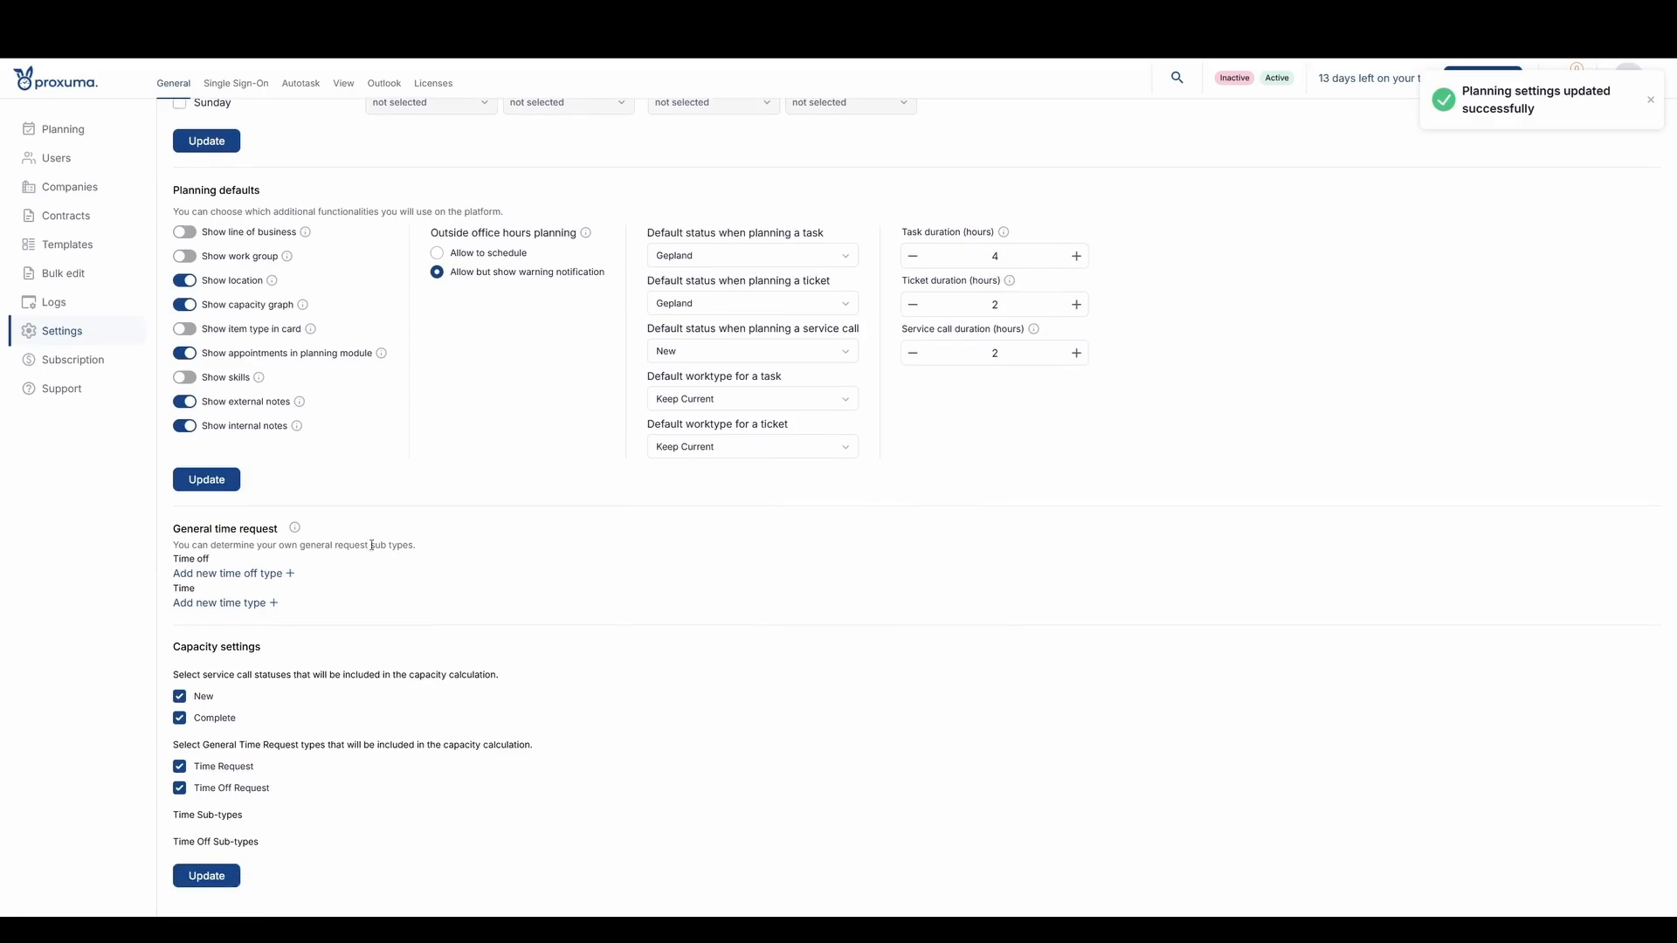
{"action": "left_click_drag", "start_coordinate": [178, 527], "coordinate": [319, 613]}
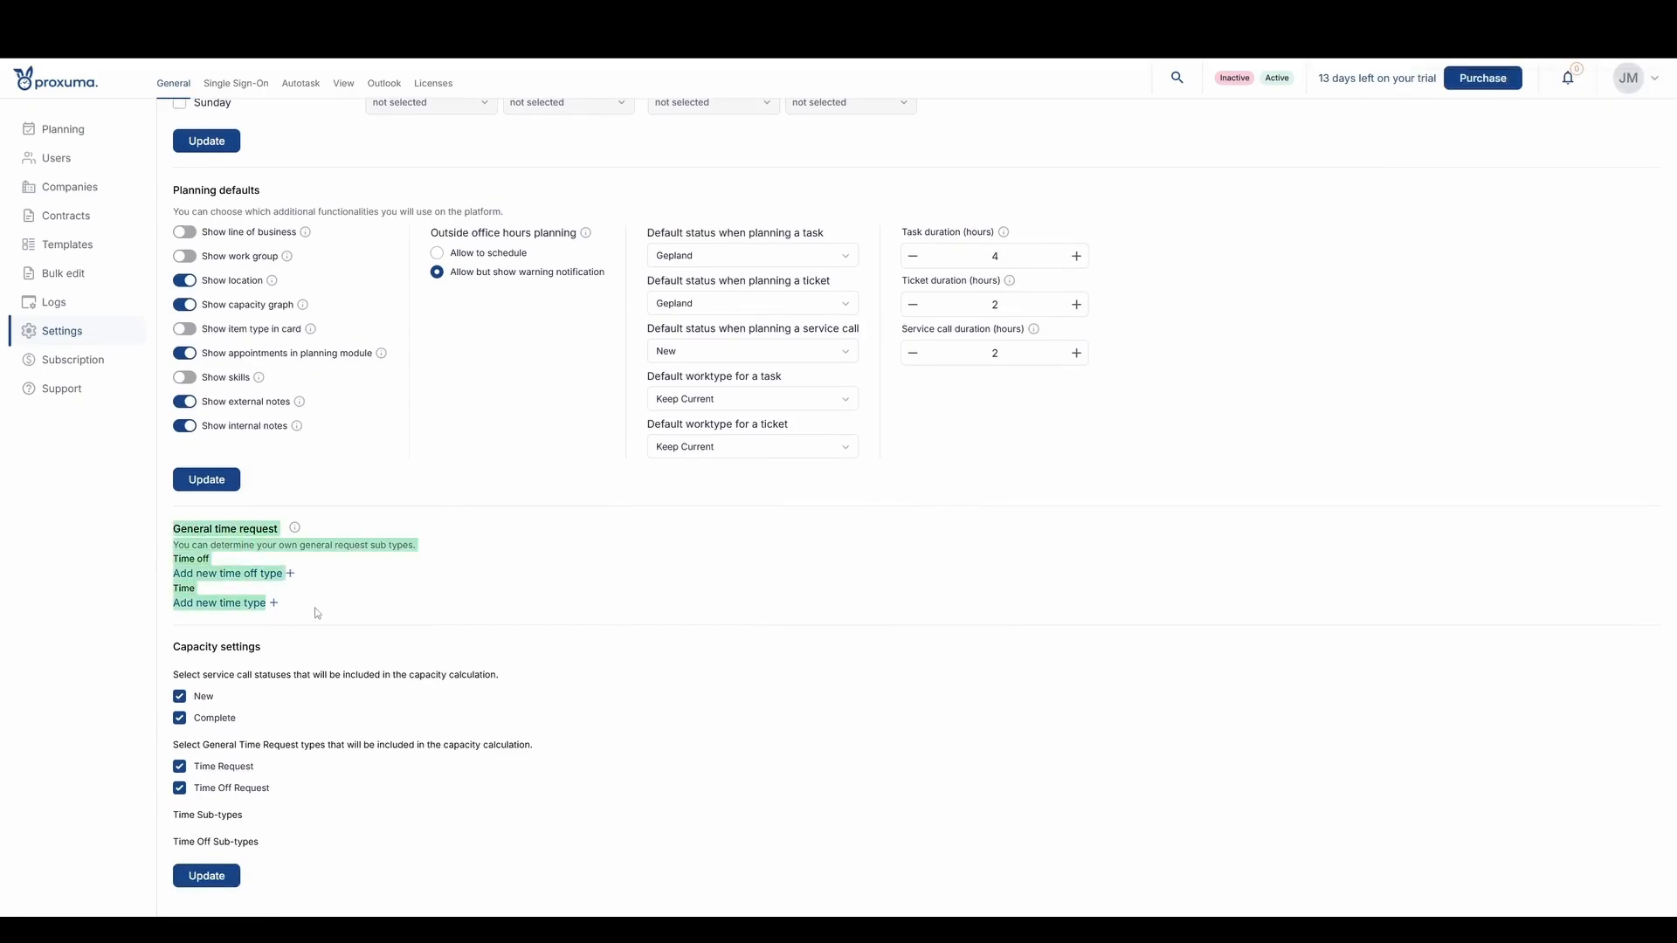
{"action": "left_click", "coordinate": [332, 613]}
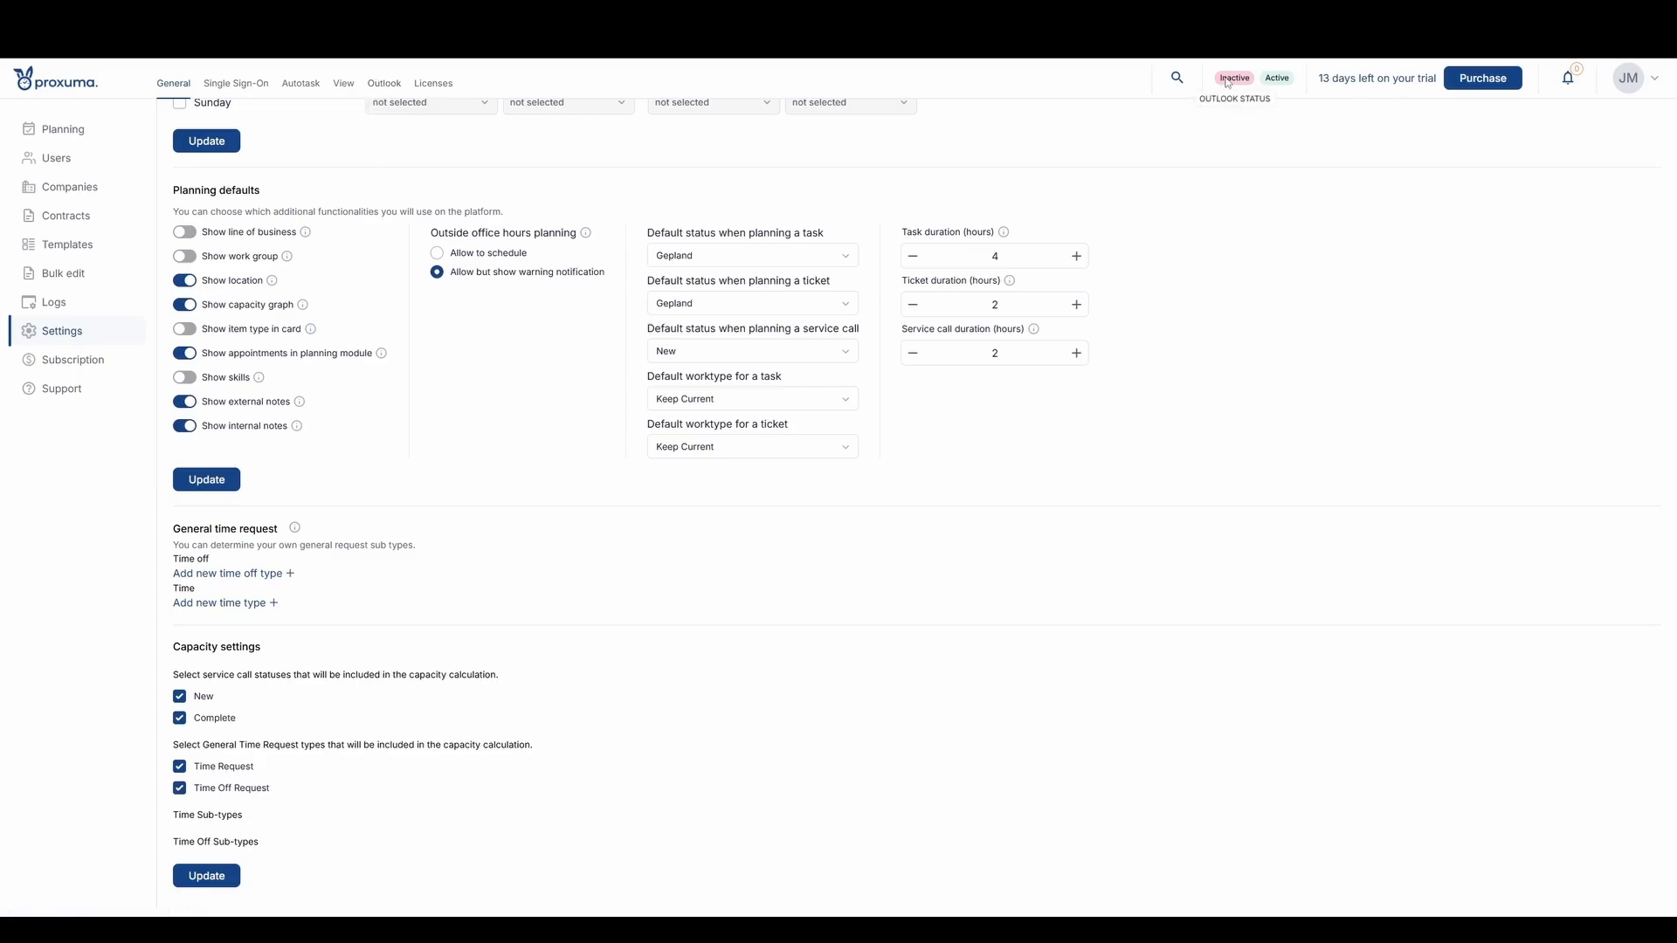
{"action": "left_click", "coordinate": [229, 577]}
{"action": "left_click", "coordinate": [210, 577]}
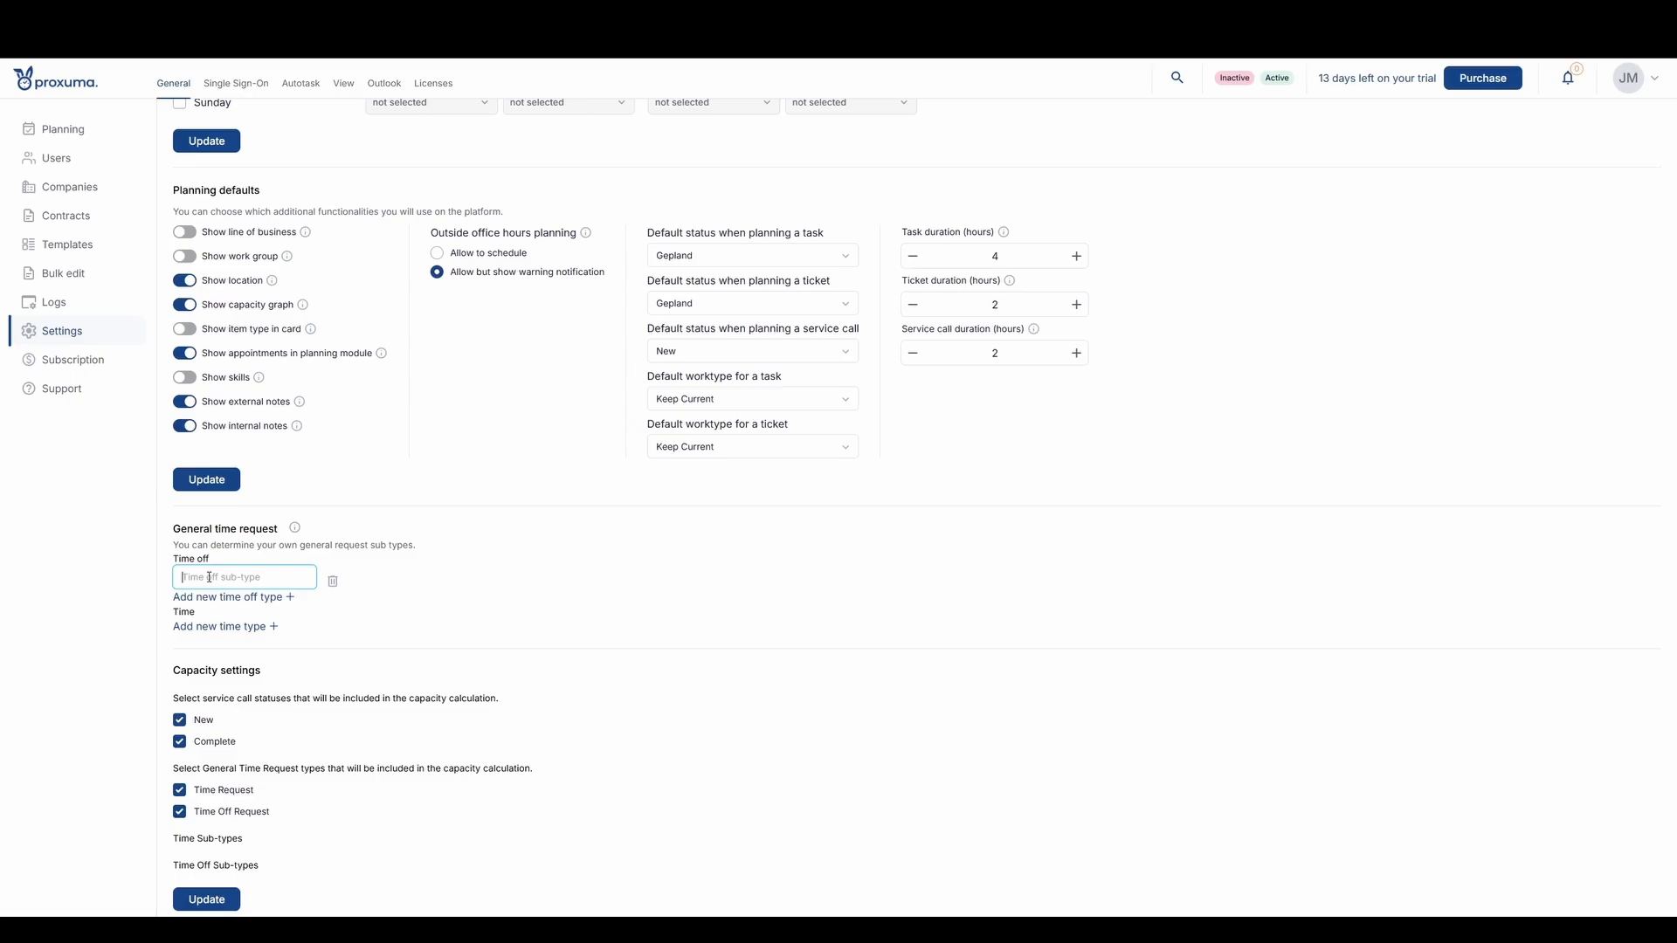
{"action": "type", "text": "National holiu"}
{"action": "key", "text": "BackSpace"}
{"action": "type", "text": "day"}
- Add two more time off sub-types named "Vacation" and "Absence"
{"action": "left_click", "coordinate": [214, 597]}
{"action": "left_click", "coordinate": [516, 580]}
{"action": "type", "text": "Vacation"}
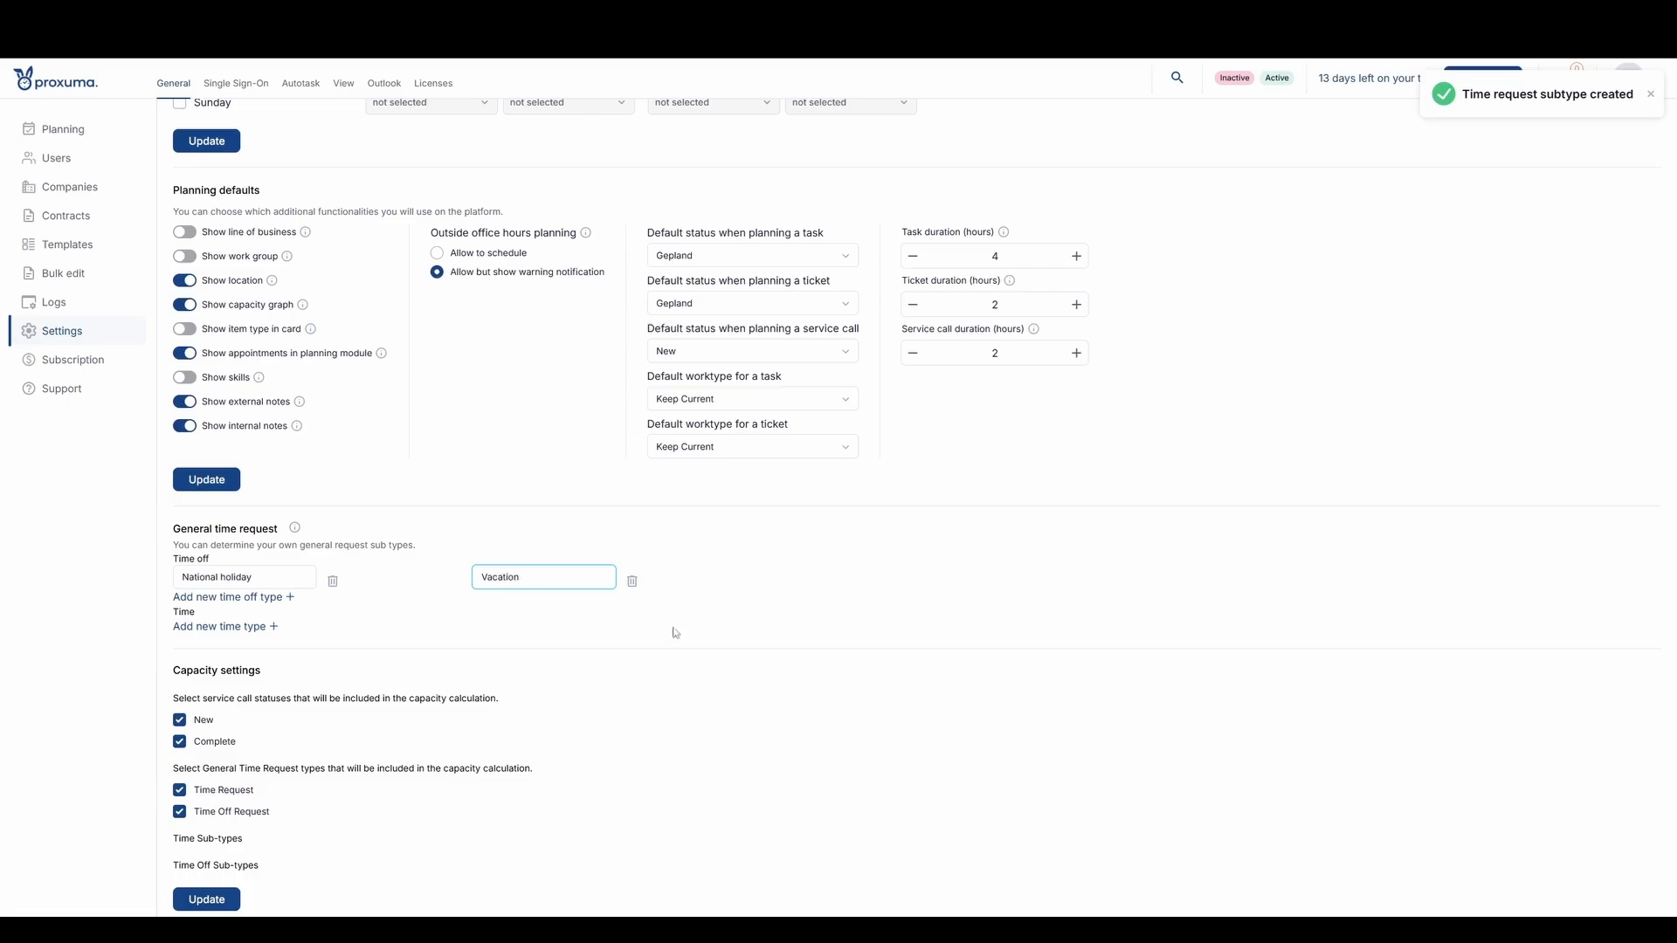
{"action": "left_click", "coordinate": [249, 599]}
{"action": "left_click", "coordinate": [814, 580]}
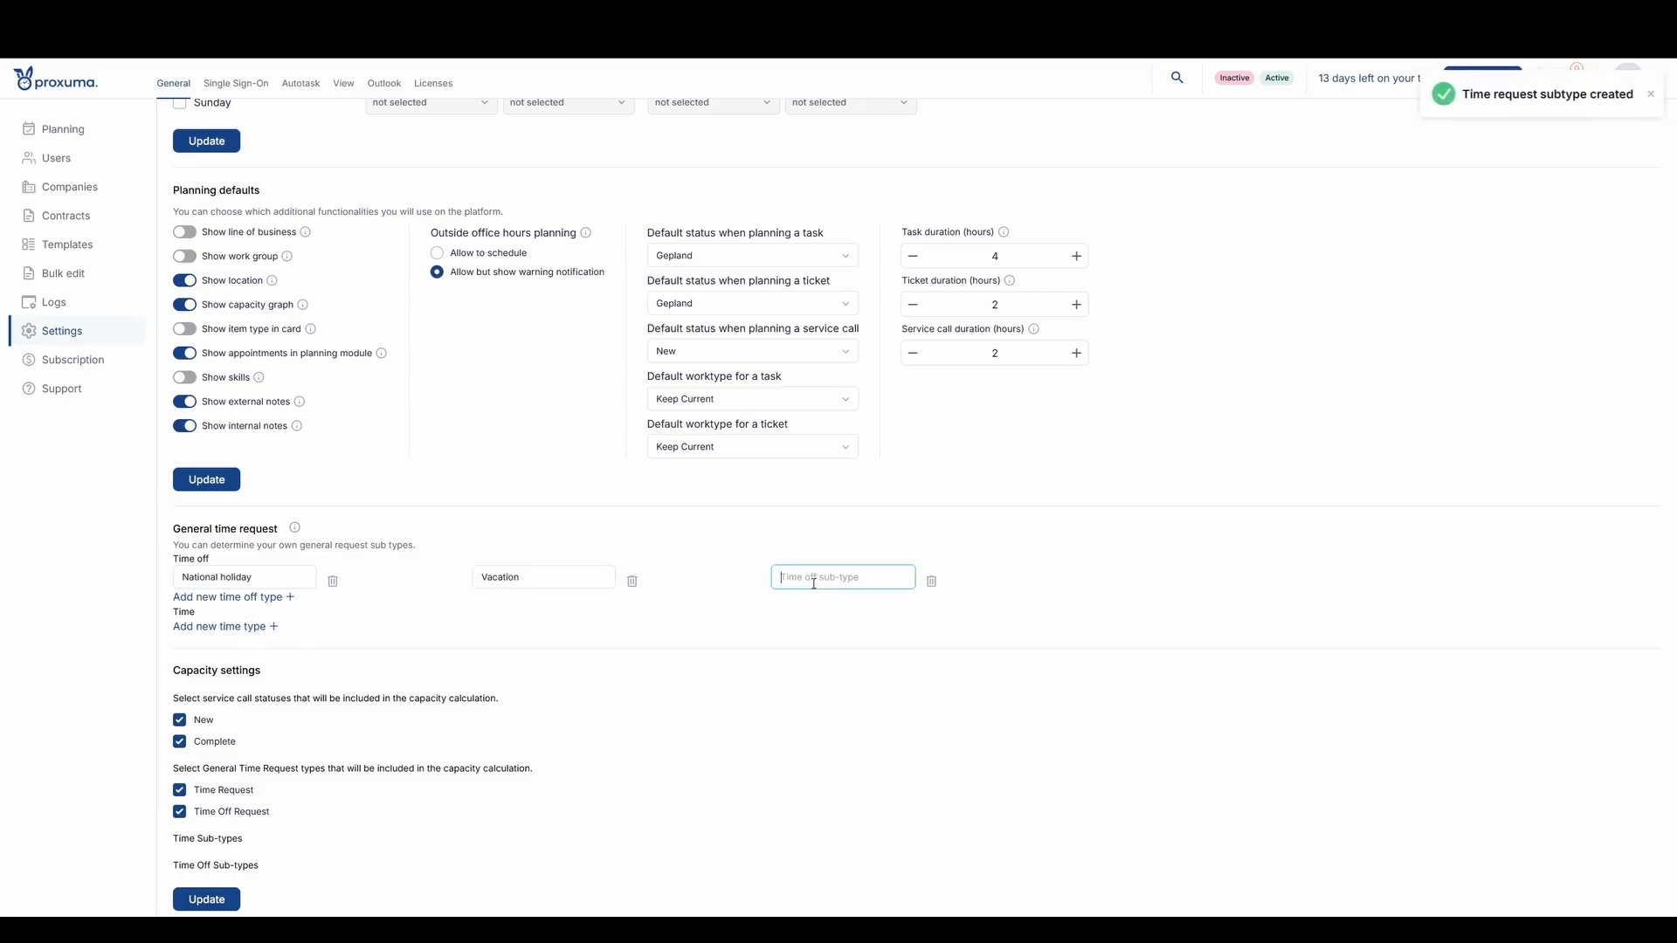
{"action": "type", "text": "Absence"}
{"action": "left_click", "coordinate": [905, 653]}
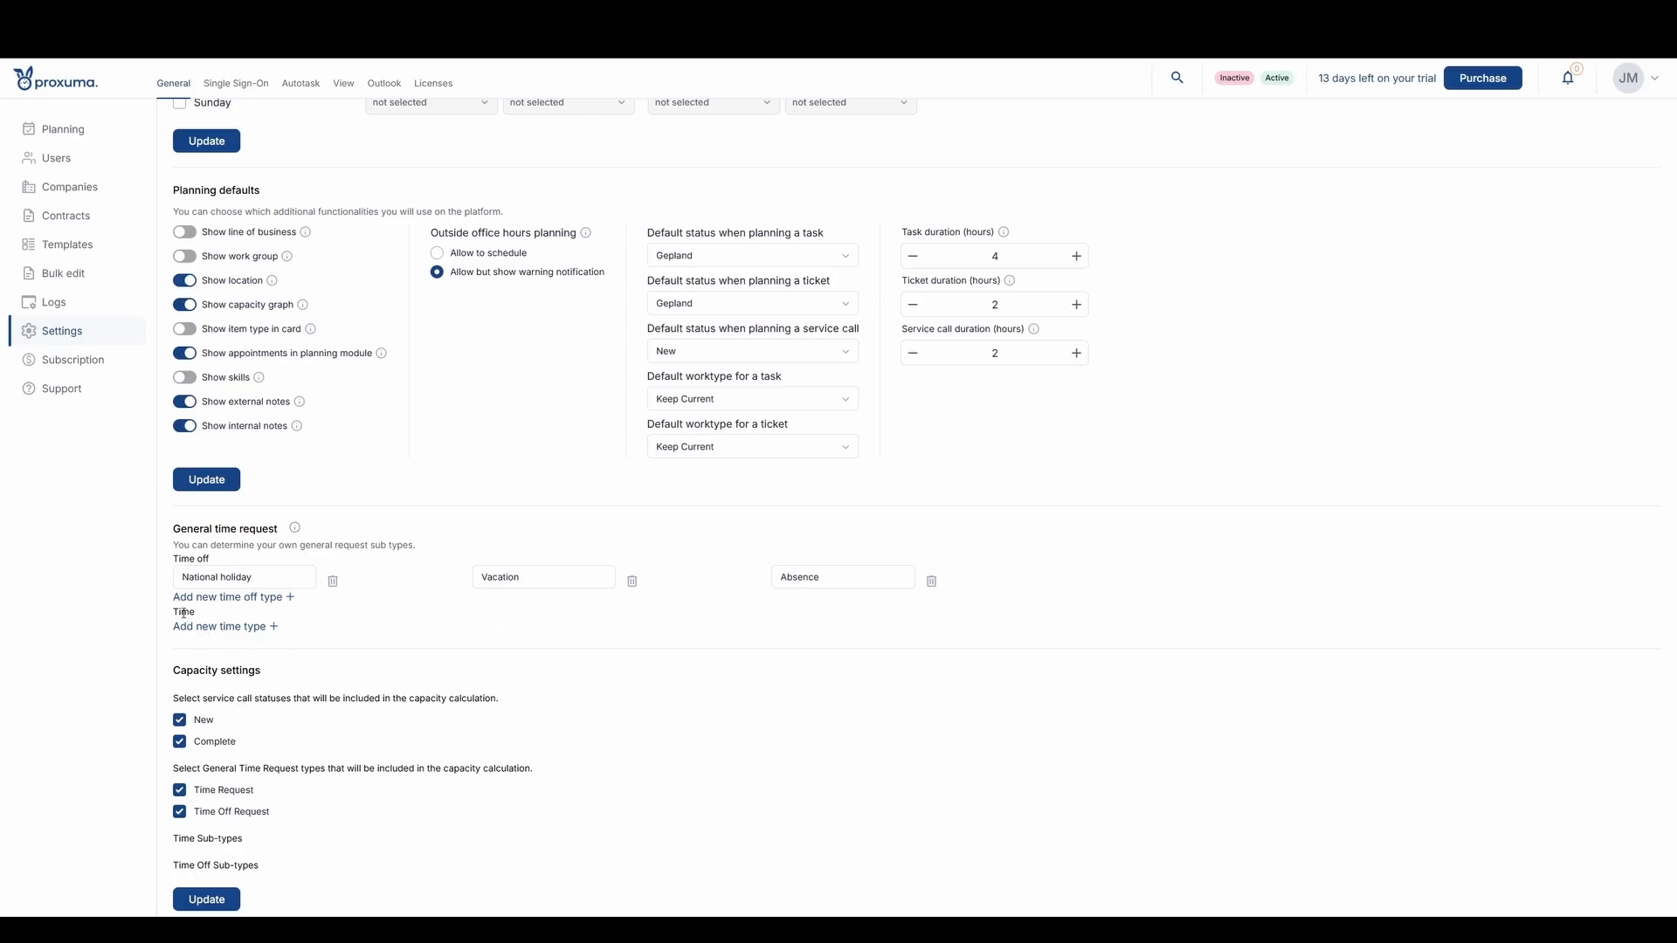
- Add the time sub-types "Meeting", "Lunch" and "Travel time" to the general time requests
{"action": "left_click", "coordinate": [245, 629]}
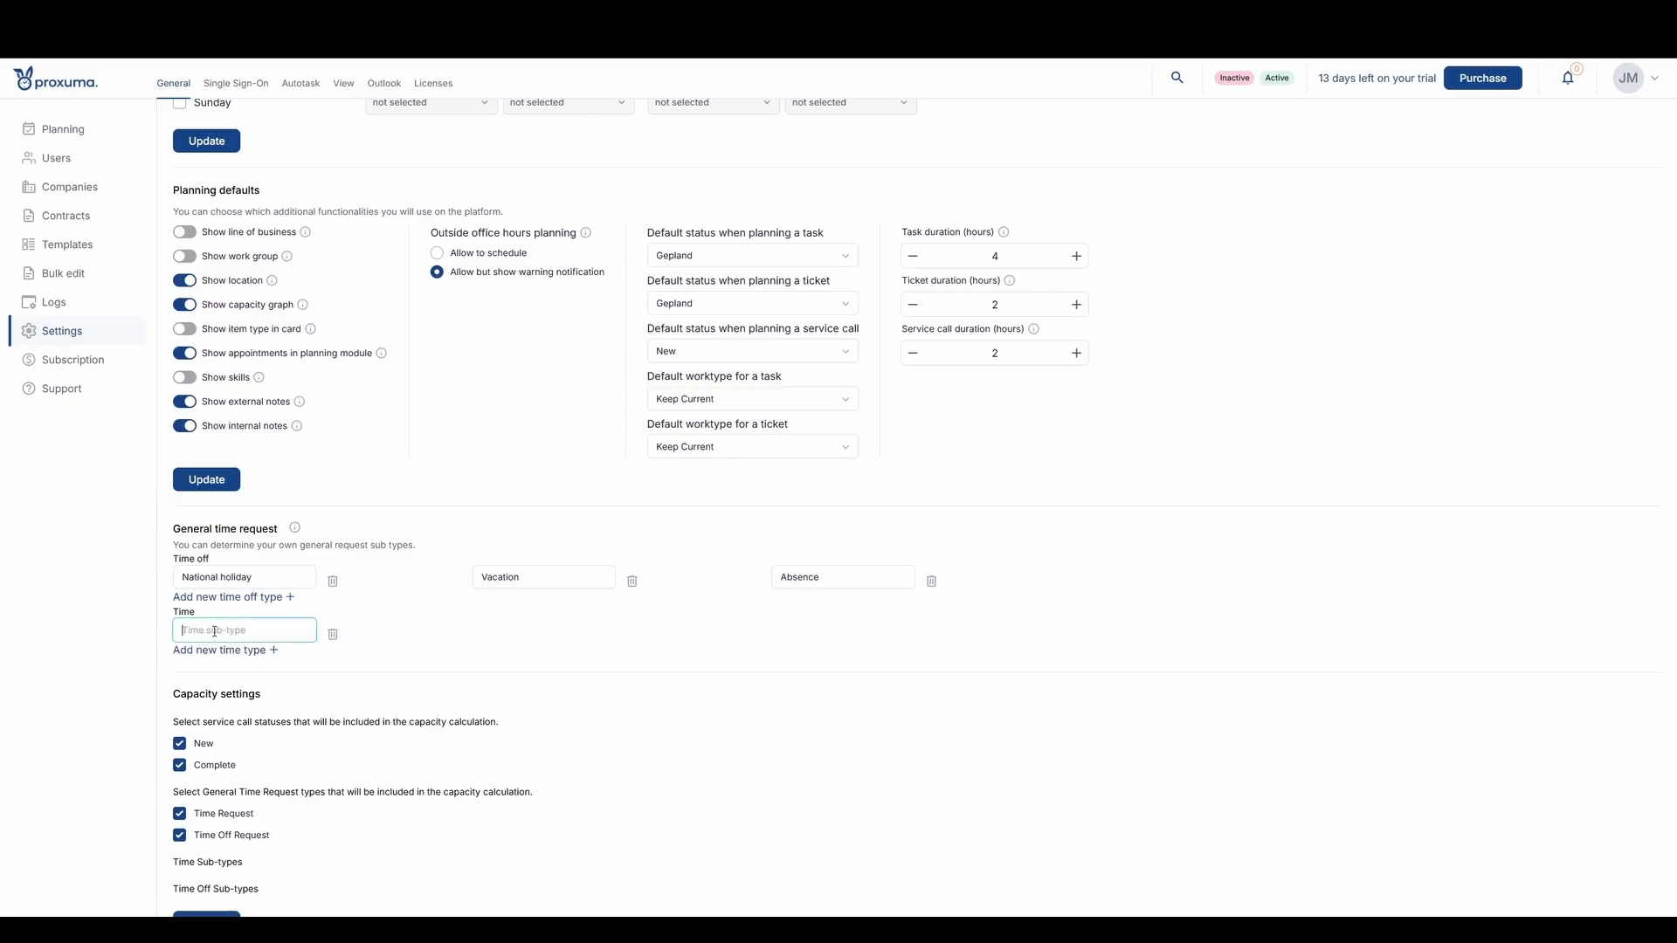
{"action": "type", "text": "Meeting"}
{"action": "left_click", "coordinate": [234, 652]}
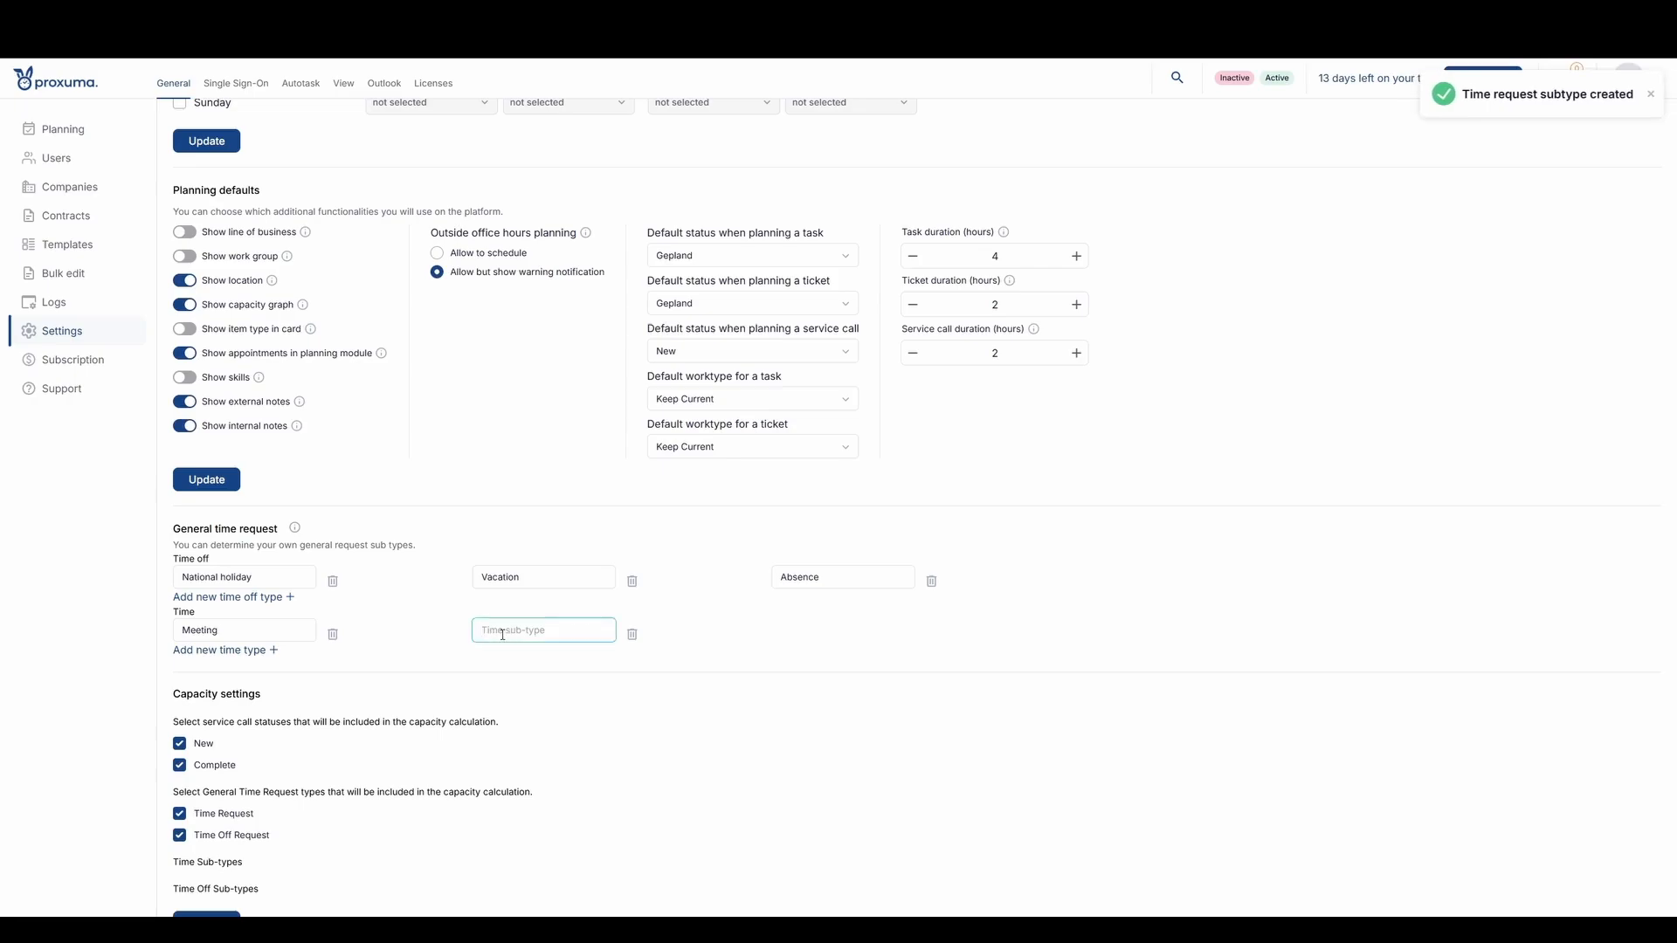
{"action": "type", "text": "Lunch"}
{"action": "left_click", "coordinate": [216, 651]}
{"action": "left_click", "coordinate": [826, 632]}
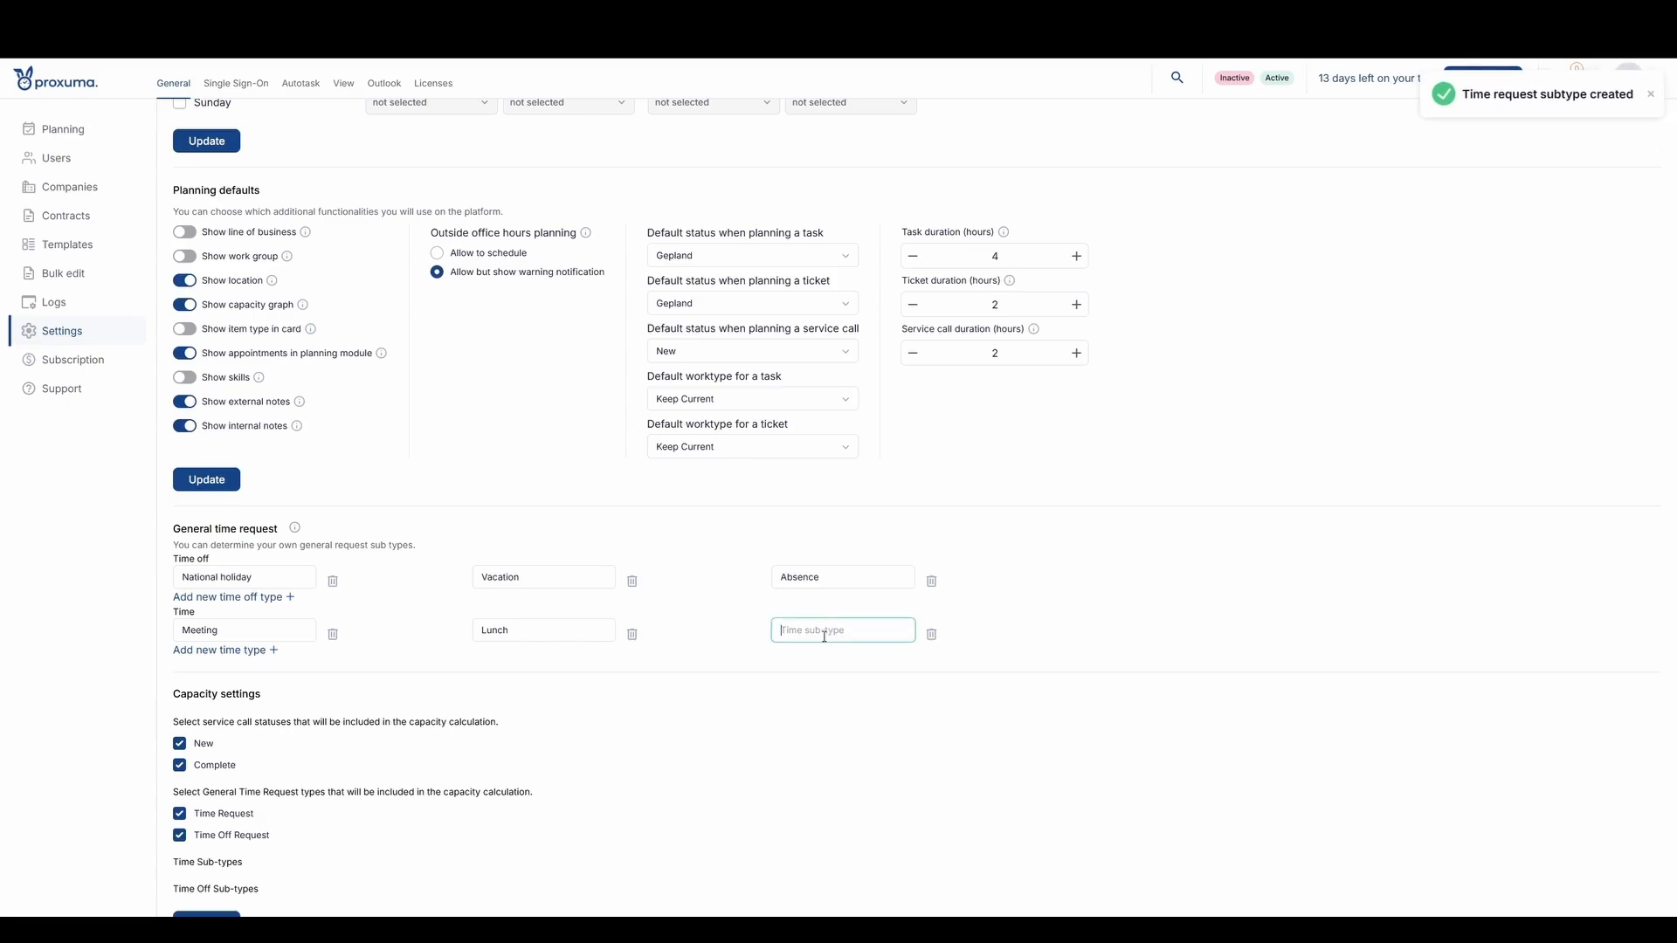
{"action": "type", "text": "Travel time"}
{"action": "left_click", "coordinate": [1068, 636]}
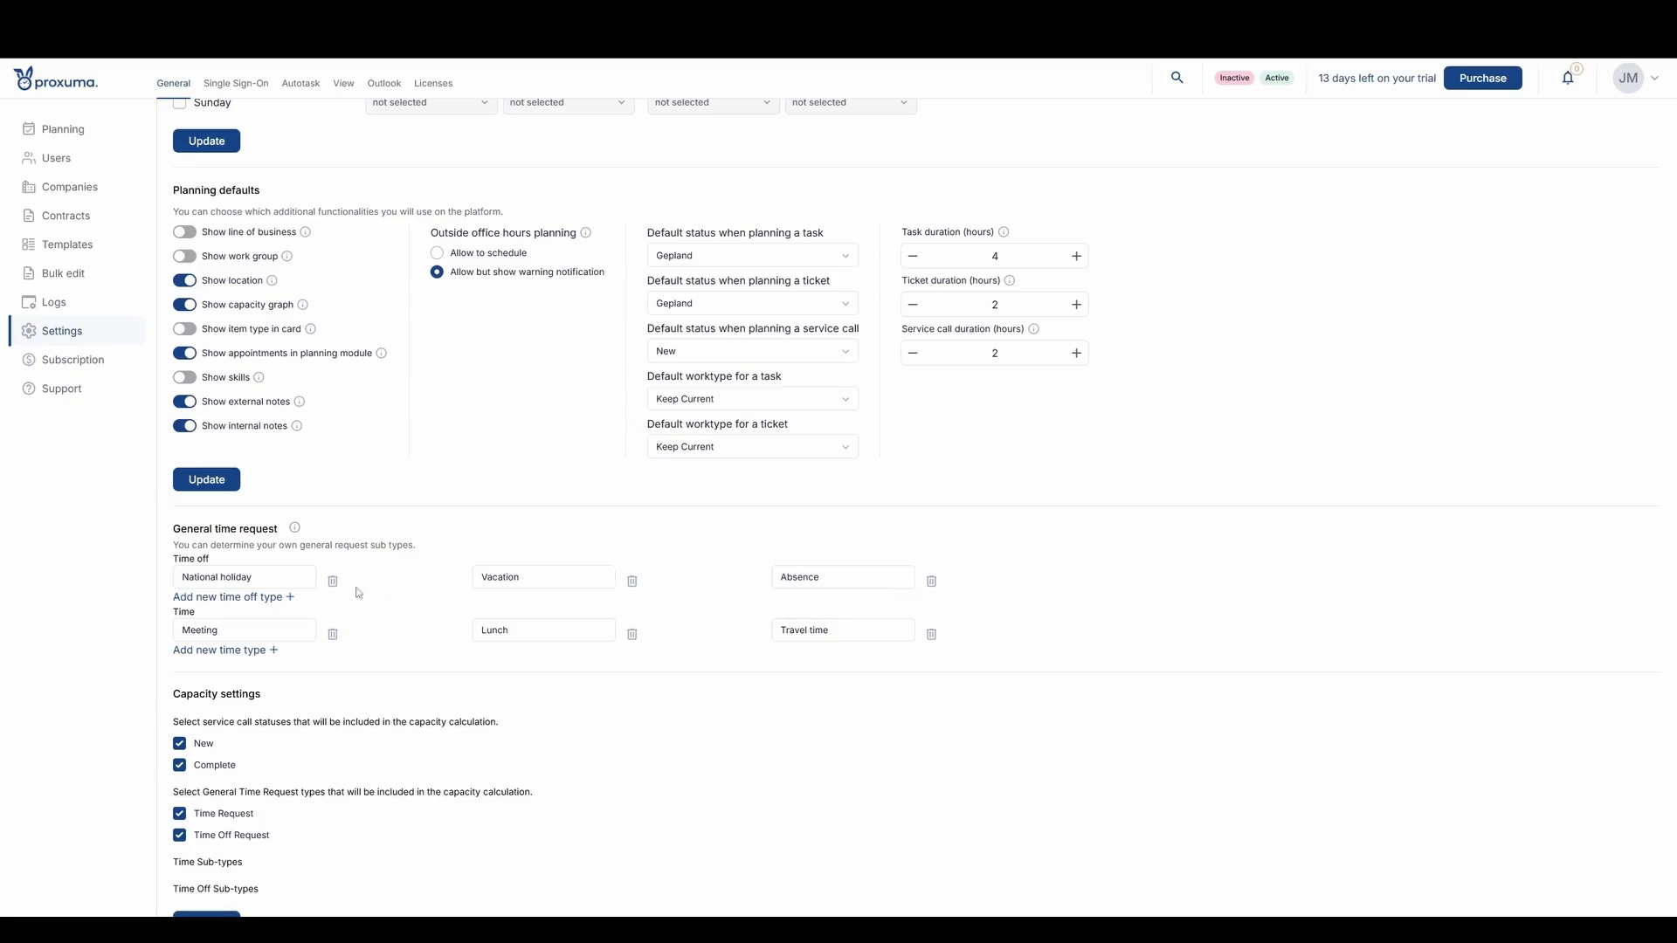
- Review the general time request types and update the capacity settings to load the new sub-types
{"action": "left_click_drag", "start_coordinate": [175, 531], "coordinate": [281, 533]}
{"action": "left_click", "coordinate": [435, 532]}
{"action": "left_click_drag", "start_coordinate": [180, 560], "coordinate": [217, 564]}
{"action": "left_click", "coordinate": [181, 561]}
{"action": "scroll", "coordinate": [360, 679], "scroll_direction": "down", "scroll_amount": 1}
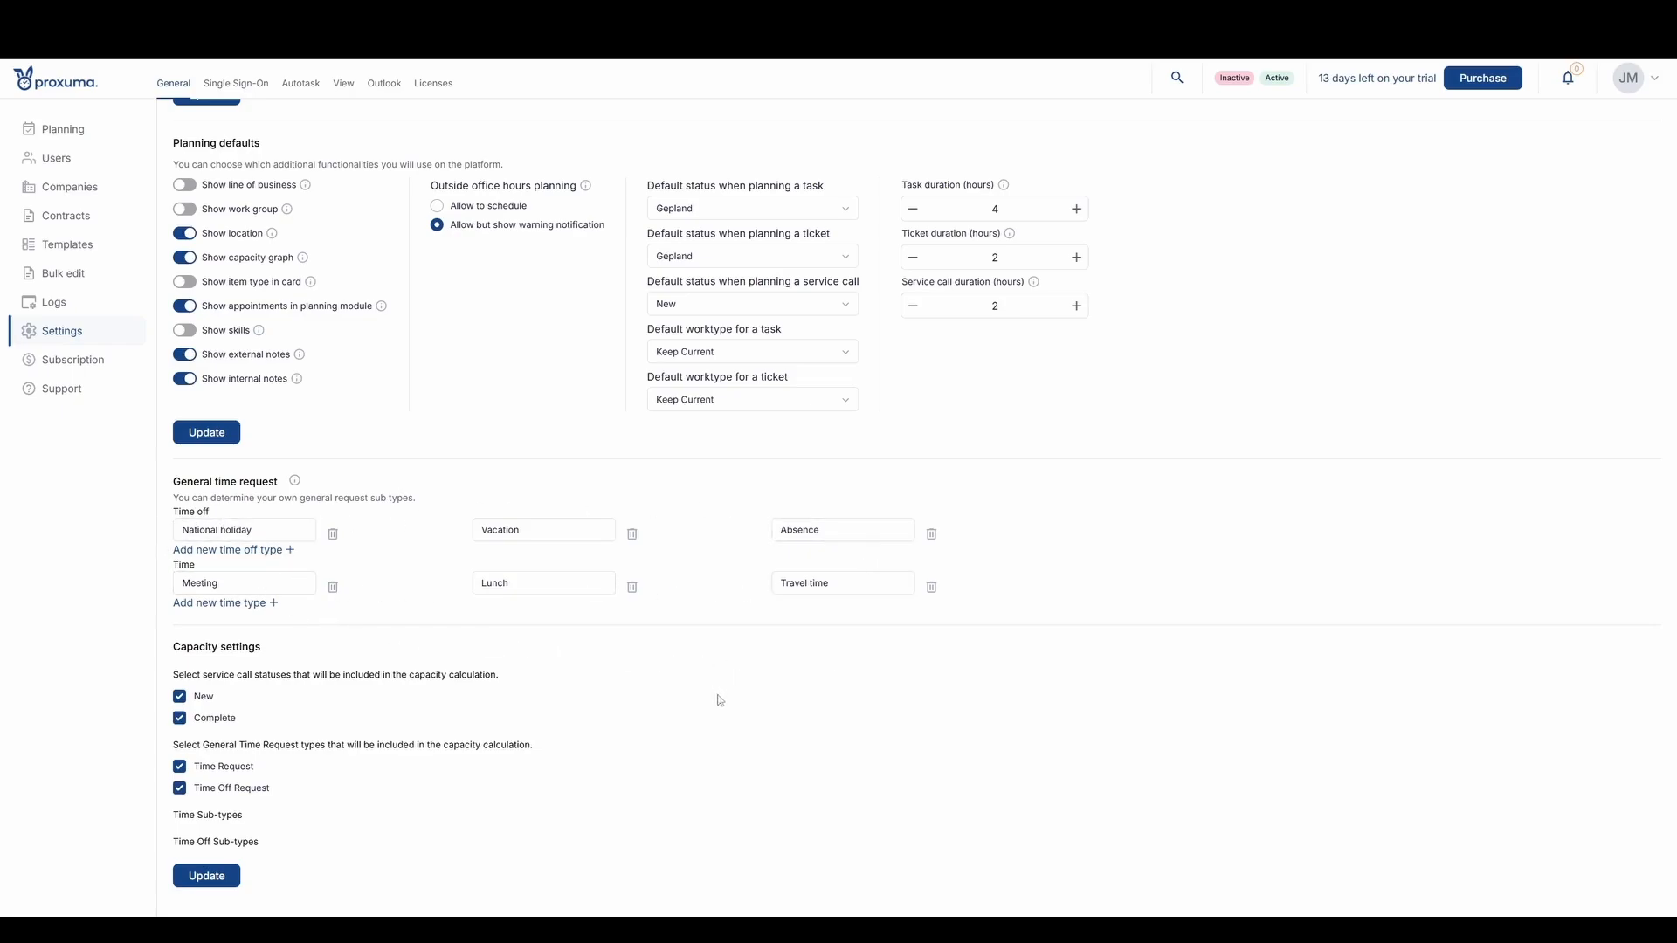
{"action": "left_click", "coordinate": [207, 877]}
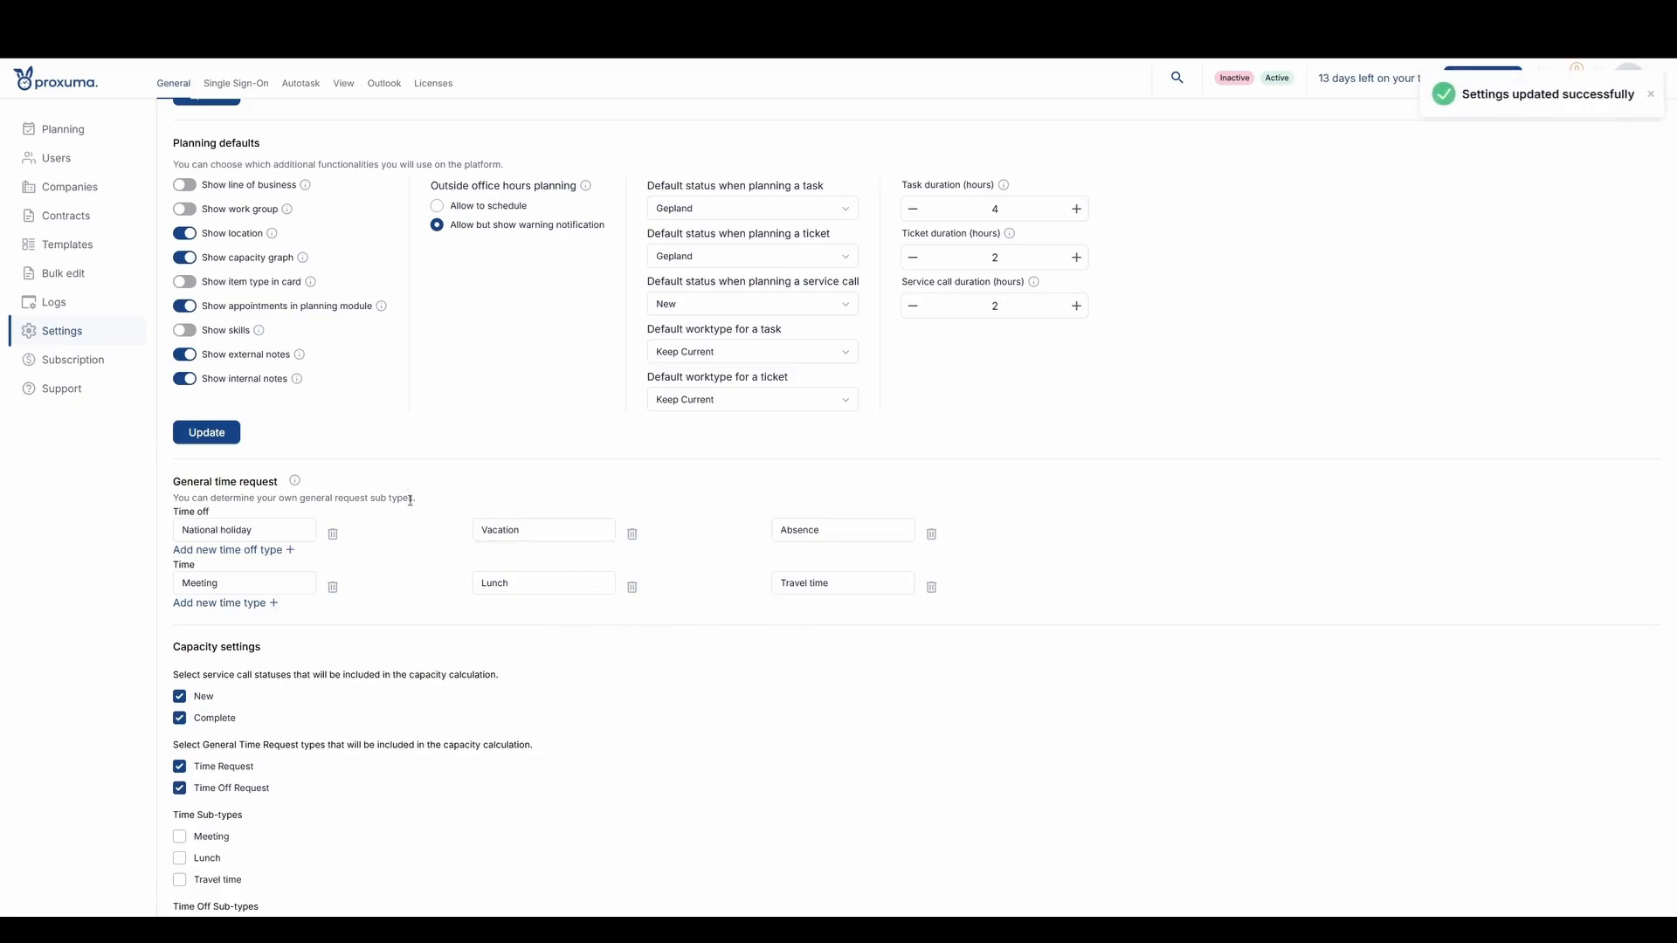
- Include Meeting, Lunch, Travel time, National holiday, Vacation and Absence in the capacity calculation
{"action": "scroll", "coordinate": [410, 500], "scroll_direction": "down", "scroll_amount": 3}
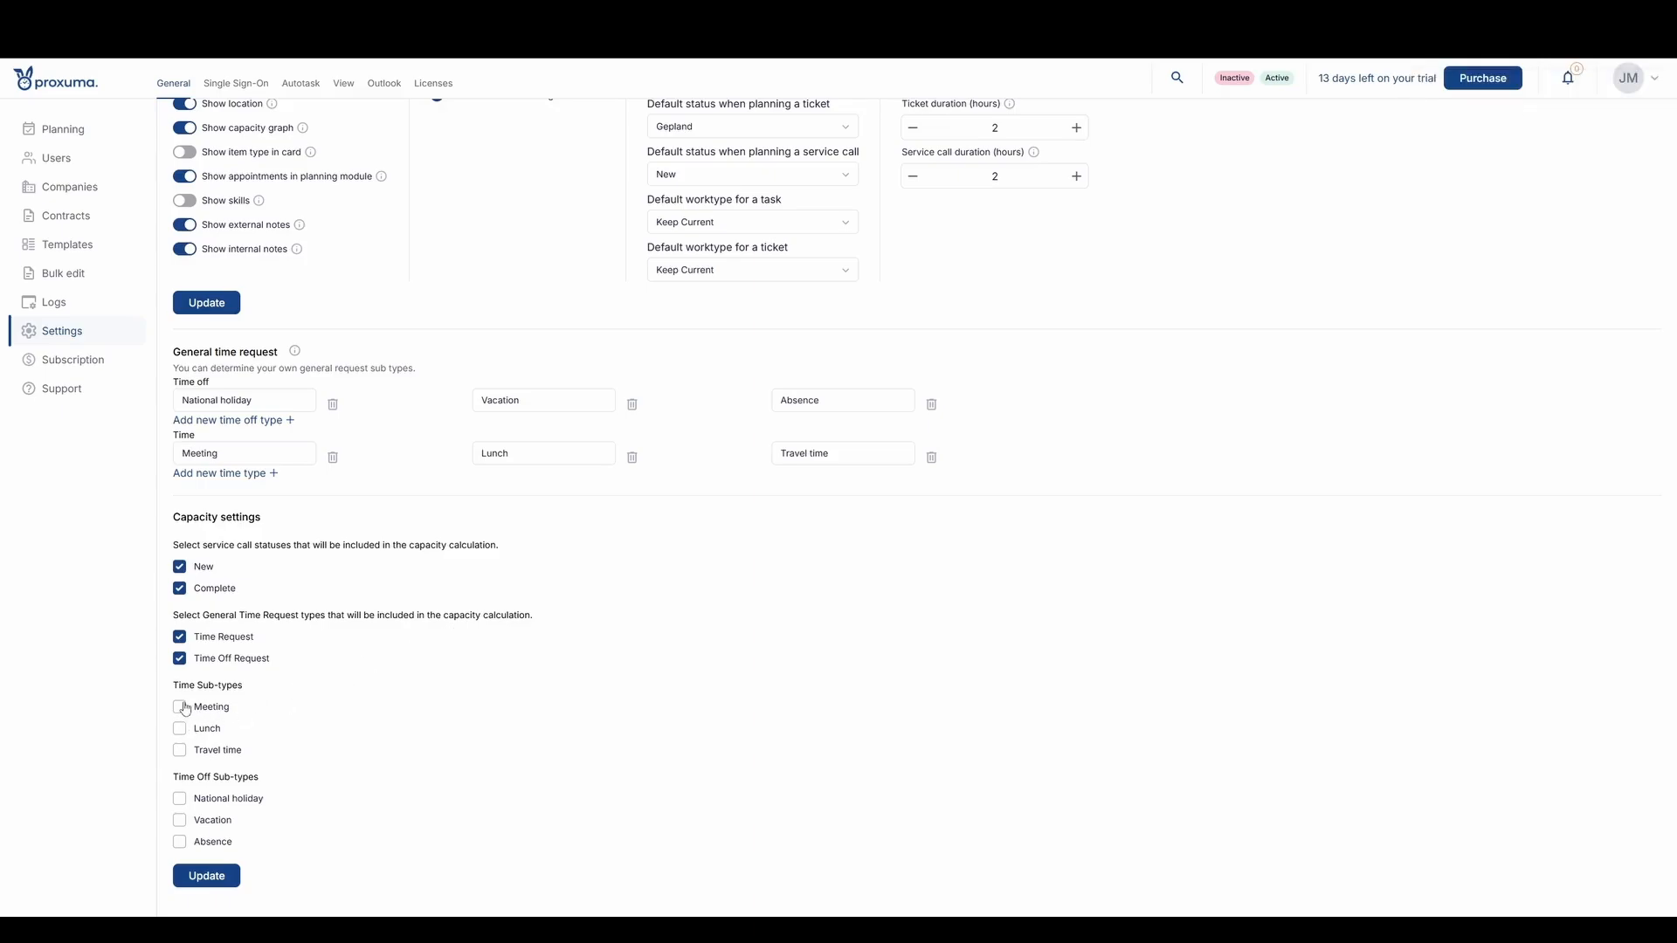
{"action": "left_click_drag", "start_coordinate": [179, 518], "coordinate": [267, 523]}
{"action": "left_click", "coordinate": [279, 526]}
{"action": "left_click_drag", "start_coordinate": [236, 545], "coordinate": [526, 552]}
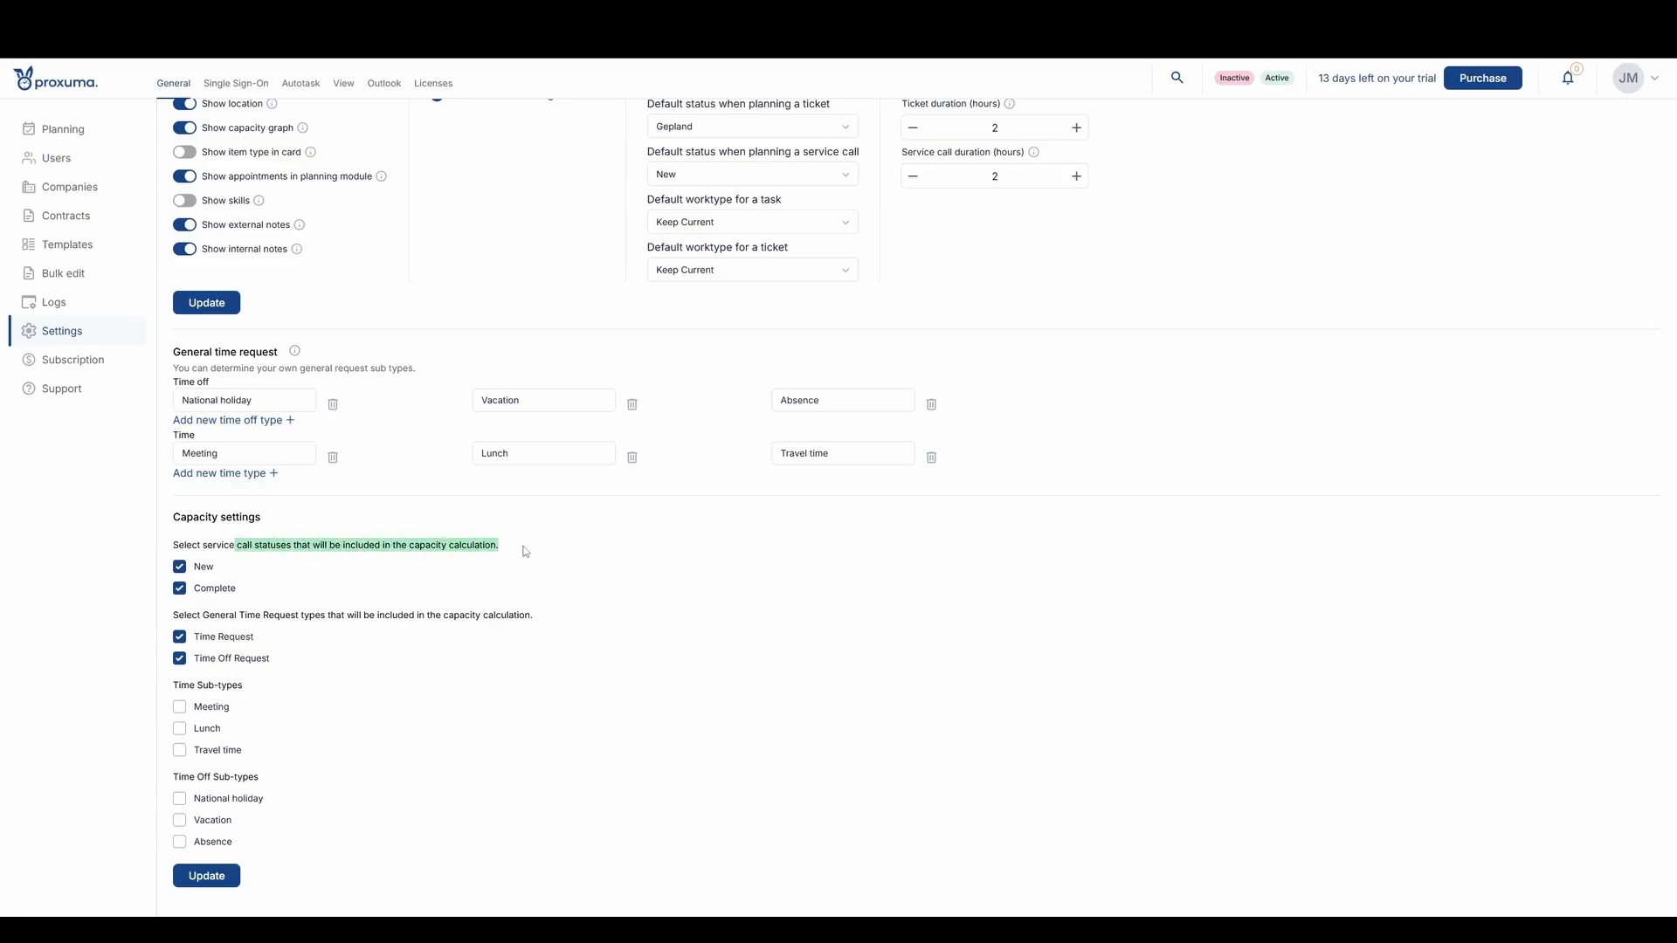
{"action": "left_click", "coordinate": [401, 588]}
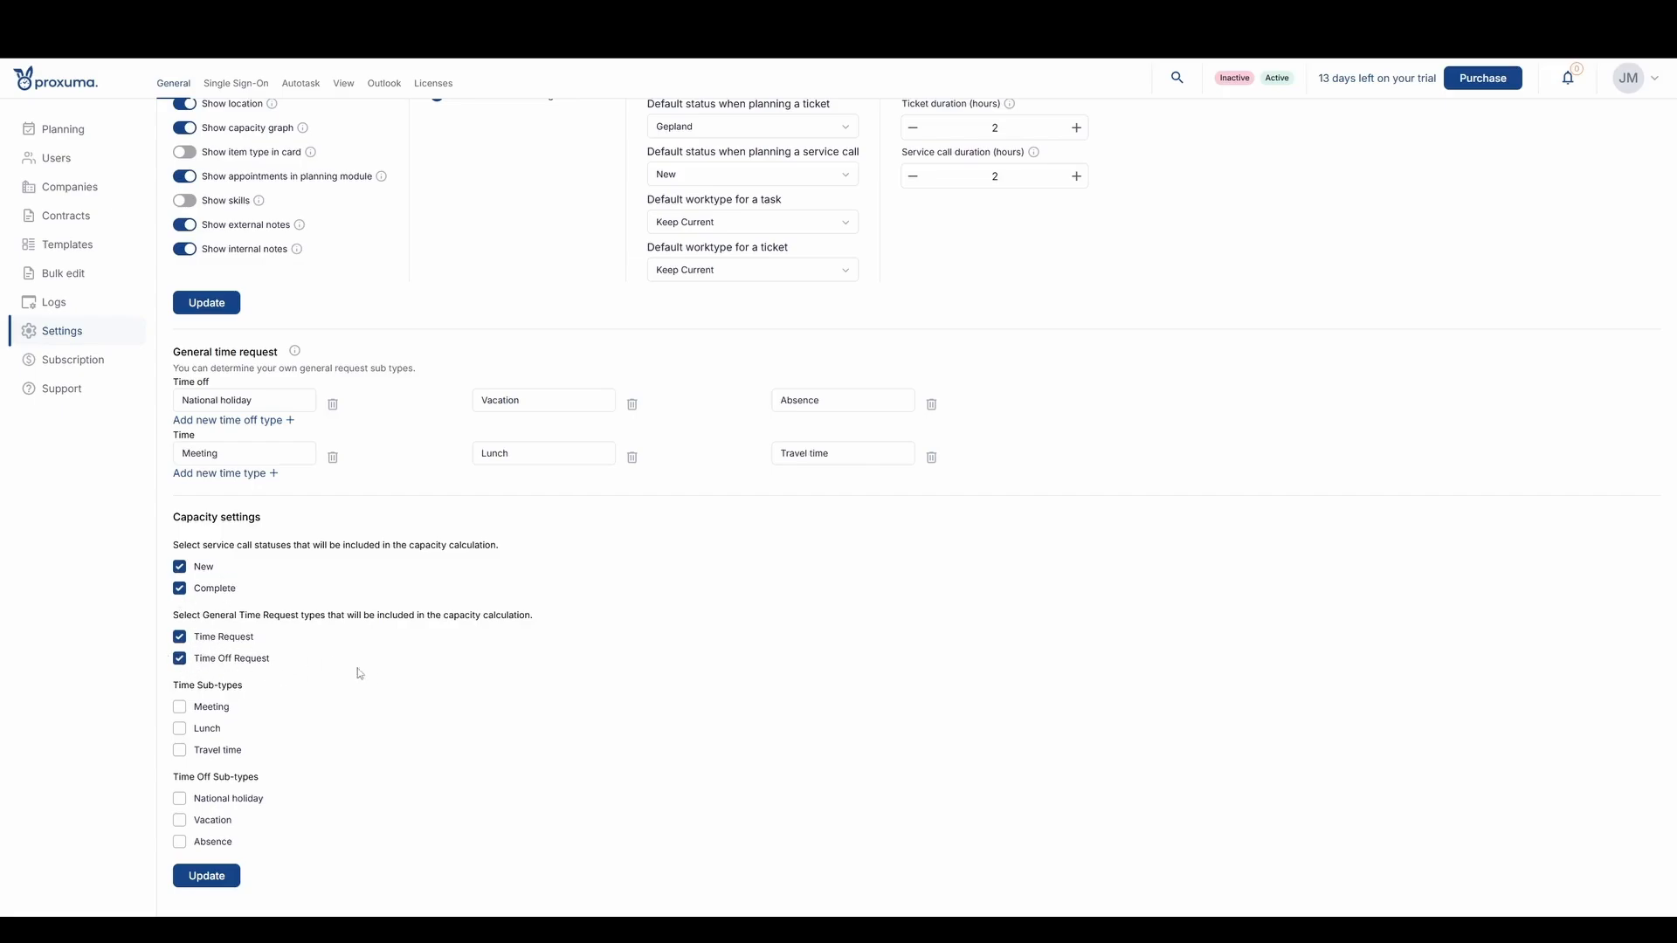
{"action": "left_click", "coordinate": [181, 710]}
{"action": "left_click", "coordinate": [180, 730]}
{"action": "left_click", "coordinate": [179, 750]}
{"action": "left_click", "coordinate": [180, 799]}
{"action": "left_click", "coordinate": [179, 821]}
{"action": "left_click", "coordinate": [180, 843]}
- Add two further time sub-types named "Other" and "Non capacity"
{"action": "left_click", "coordinate": [245, 476]}
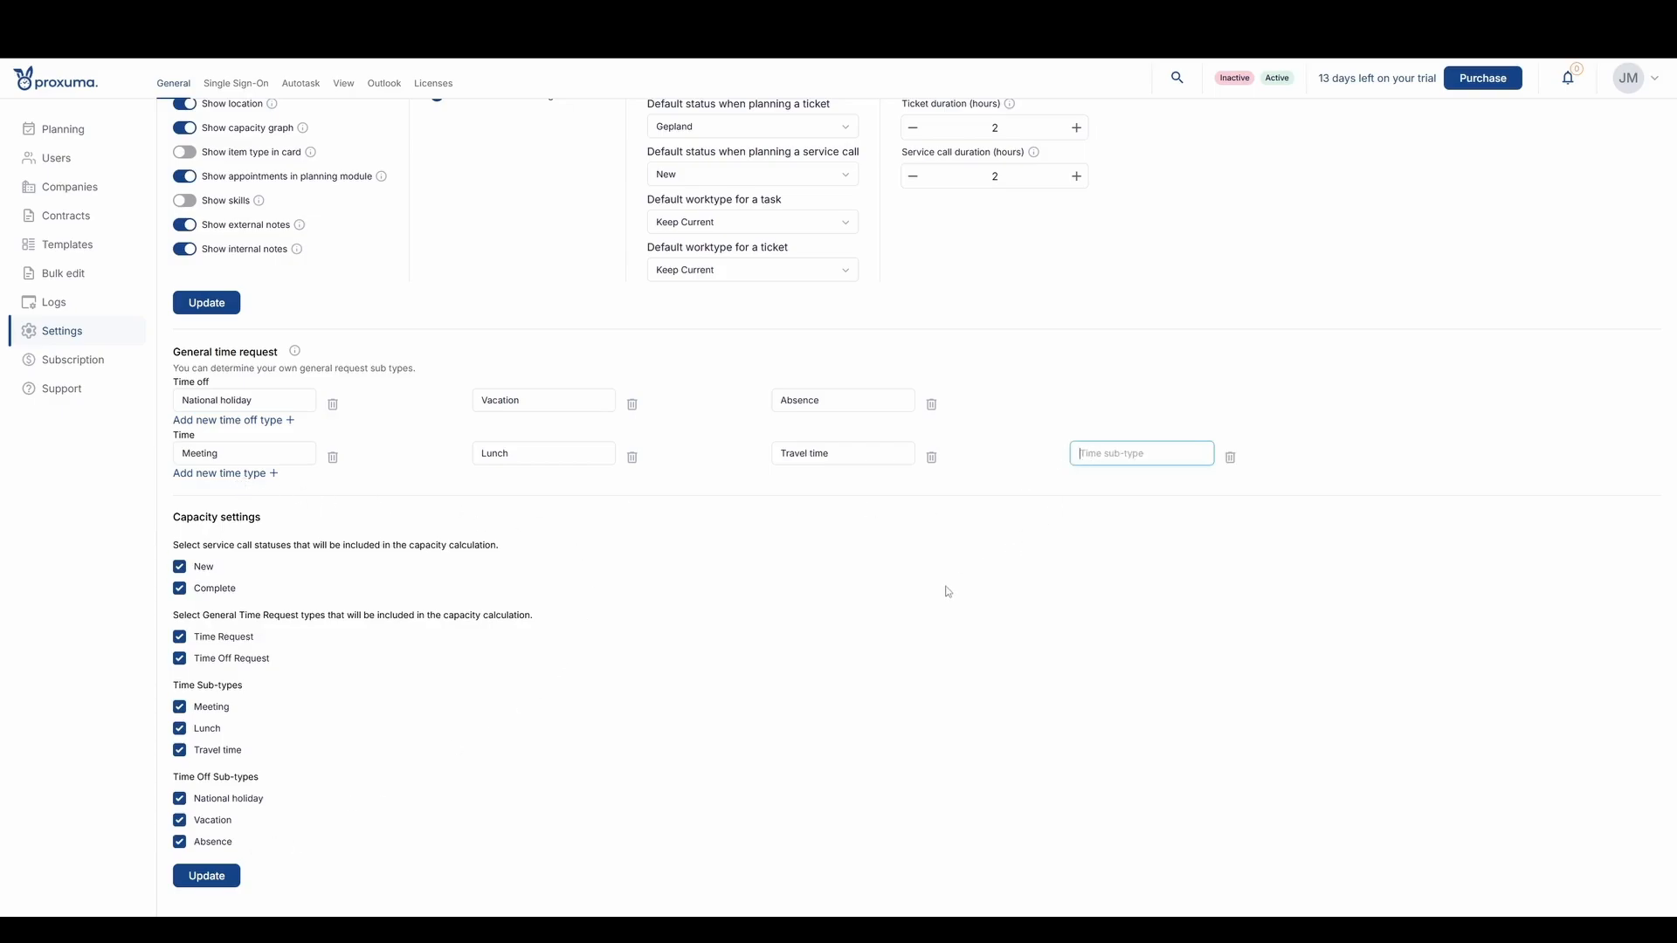
{"action": "type", "text": "other"}
{"action": "left_click", "coordinate": [242, 479]}
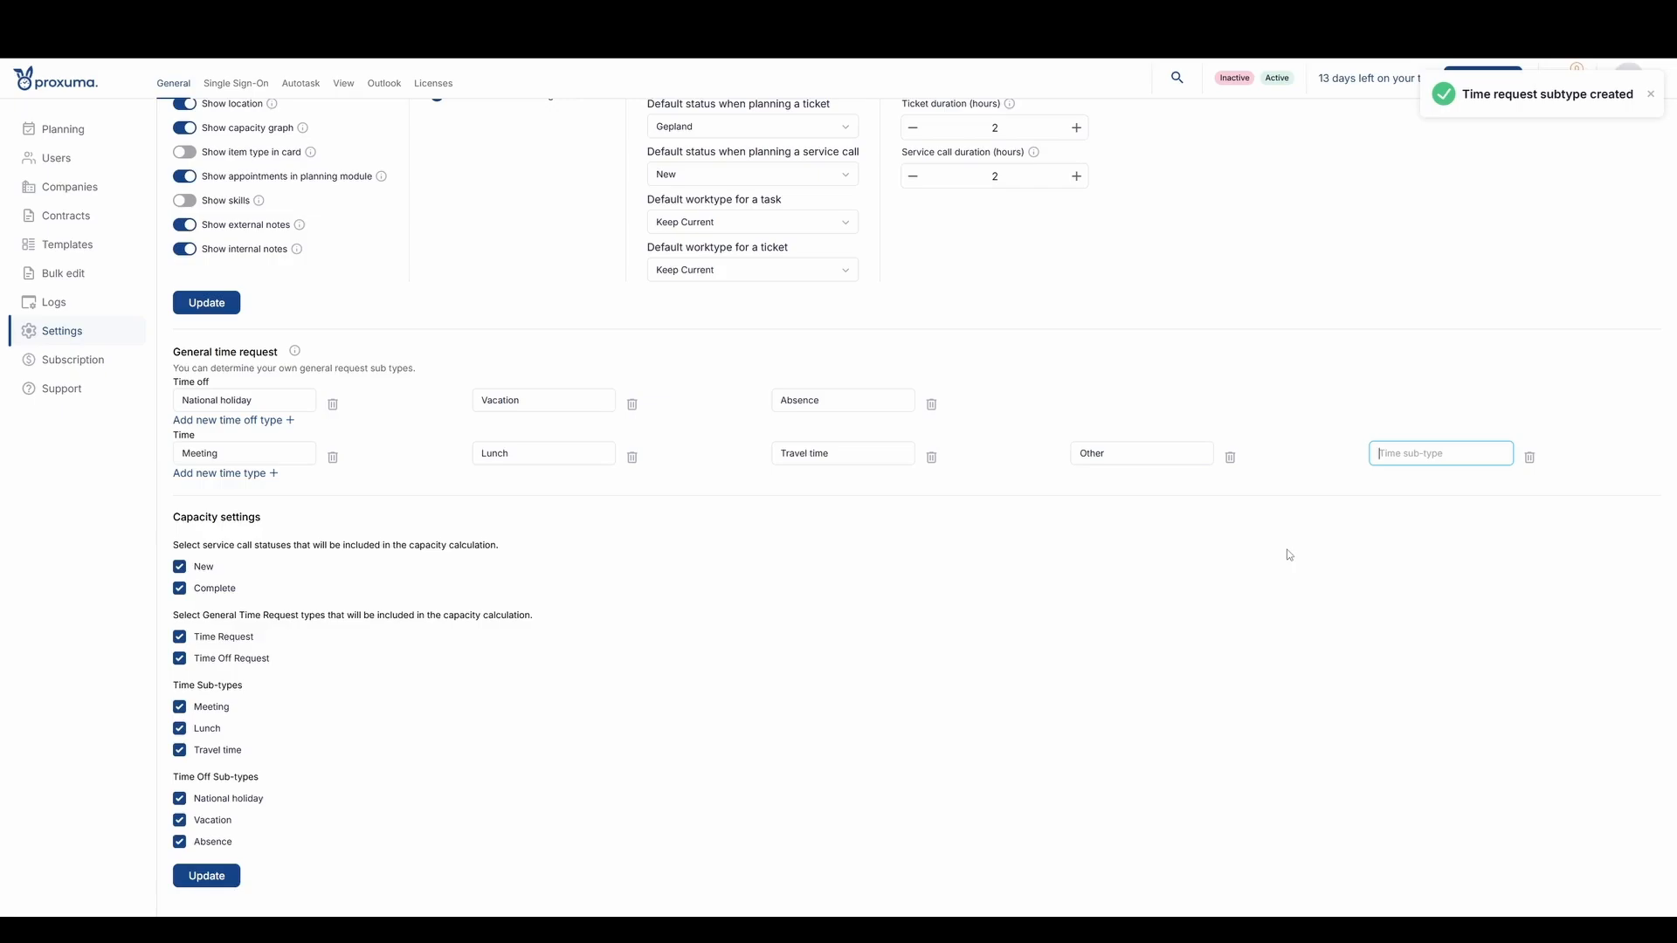
{"action": "type", "text": "No"}
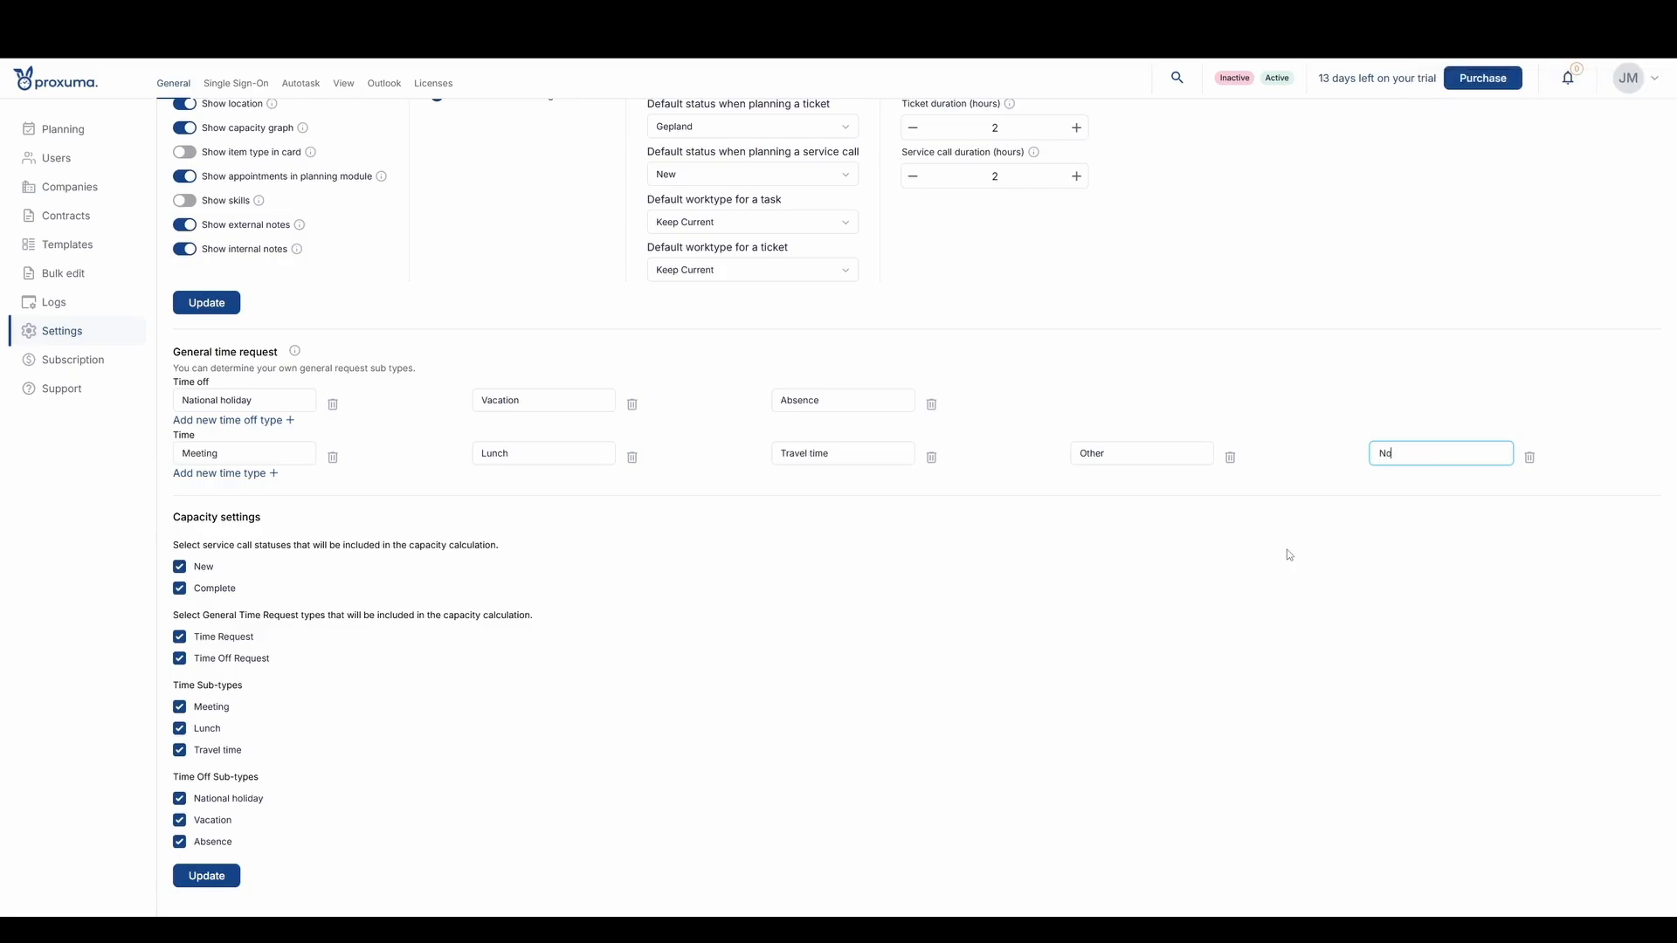
{"action": "type", "text": "n capacity"}
{"action": "left_click", "coordinate": [1290, 556]}
- Update the capacity settings and include the Other time sub-type in the capacity calculation
{"action": "left_click", "coordinate": [207, 876]}
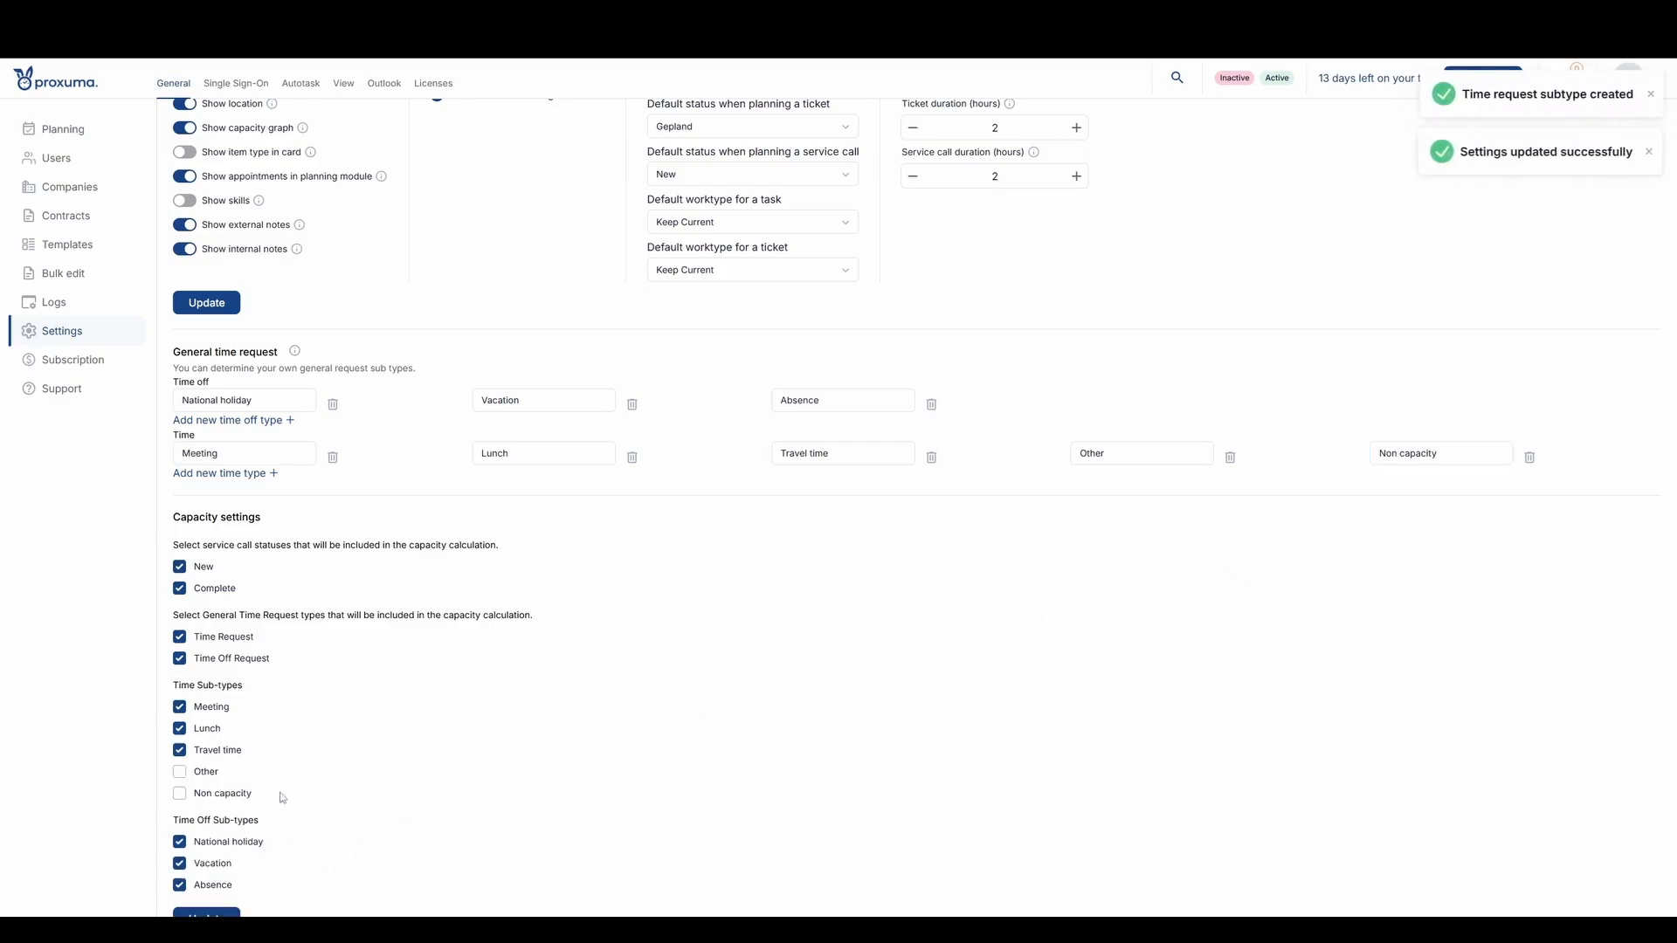
{"action": "left_click", "coordinate": [180, 772]}
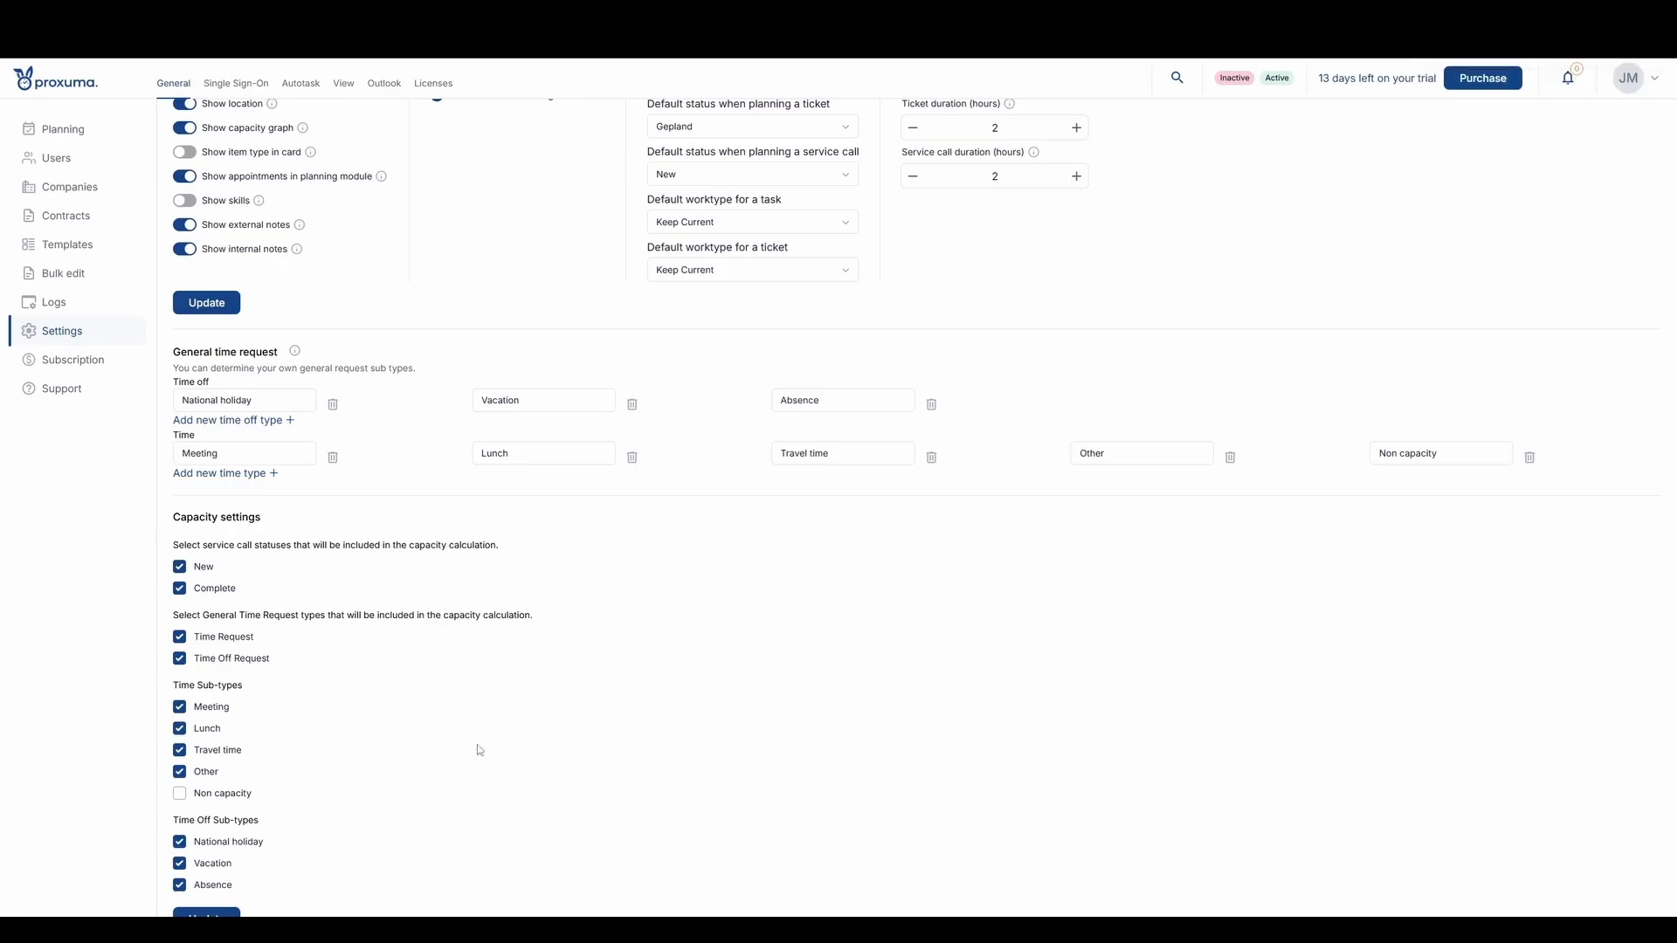
- Save the capacity settings with the Non capacity sub-type excluded from the calculation
{"action": "scroll", "coordinate": [490, 699], "scroll_direction": "down", "scroll_amount": 1}
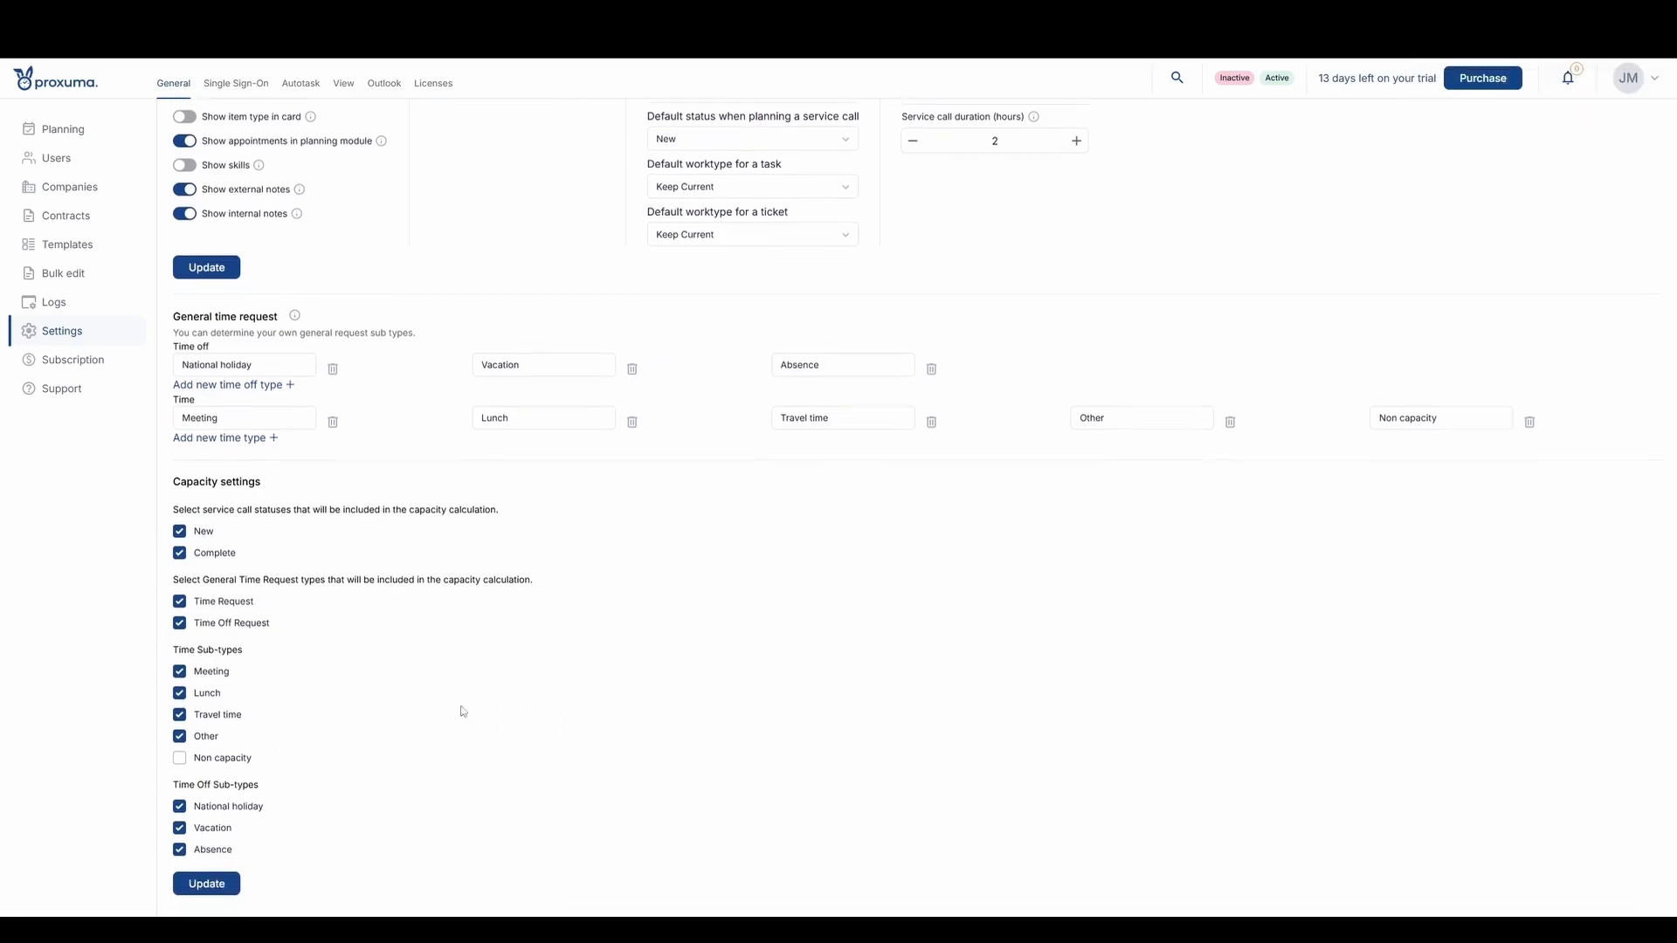
{"action": "left_click", "coordinate": [218, 879]}
{"action": "scroll", "coordinate": [489, 583], "scroll_direction": "up", "scroll_amount": 7}
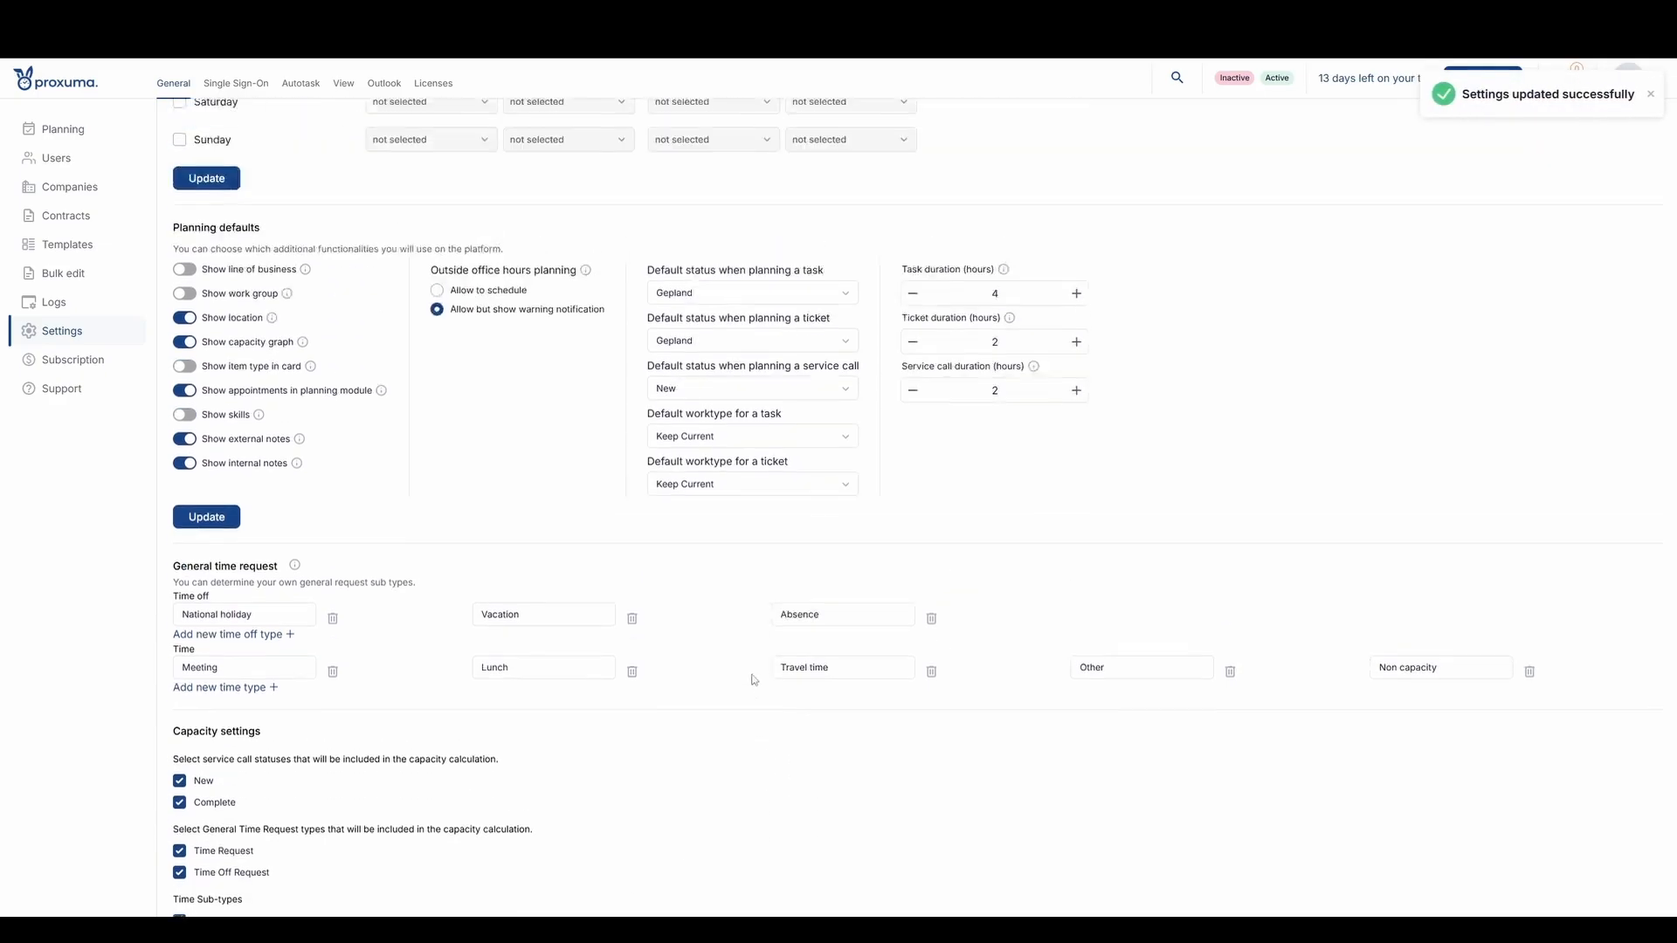
{"action": "scroll", "coordinate": [489, 583], "scroll_direction": "up", "scroll_amount": 1}
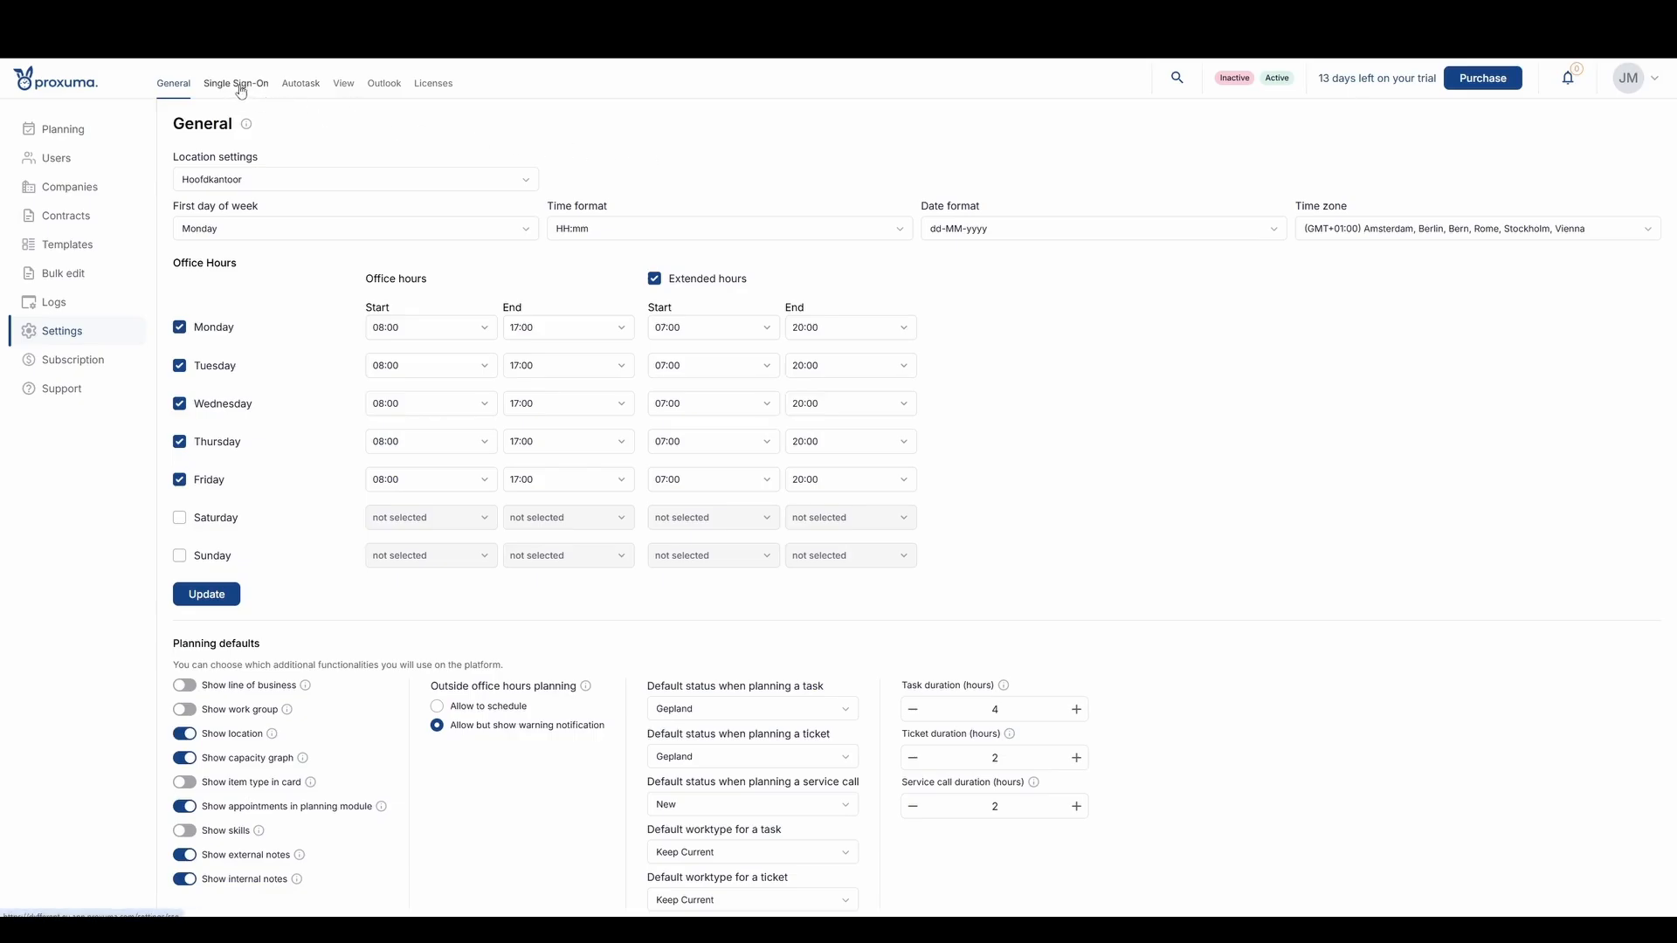
- Examine the Client ID and Client Secret fields in the Autotask credential update, leaving it without changes
{"action": "left_click", "coordinate": [301, 85]}
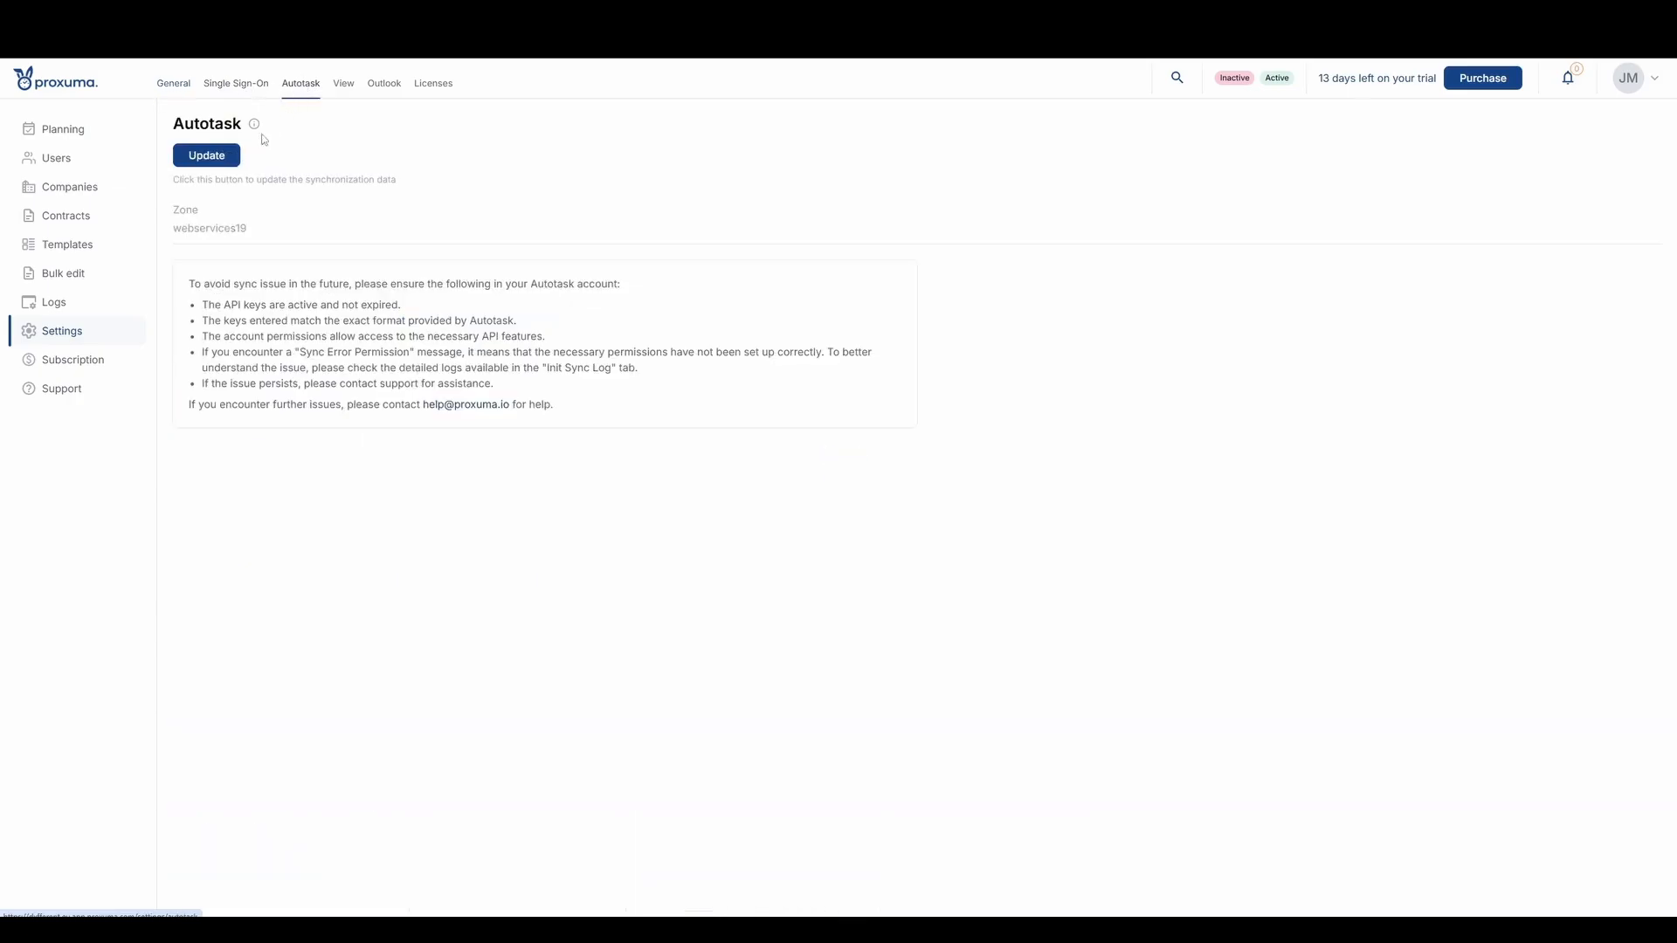
{"action": "left_click", "coordinate": [220, 159]}
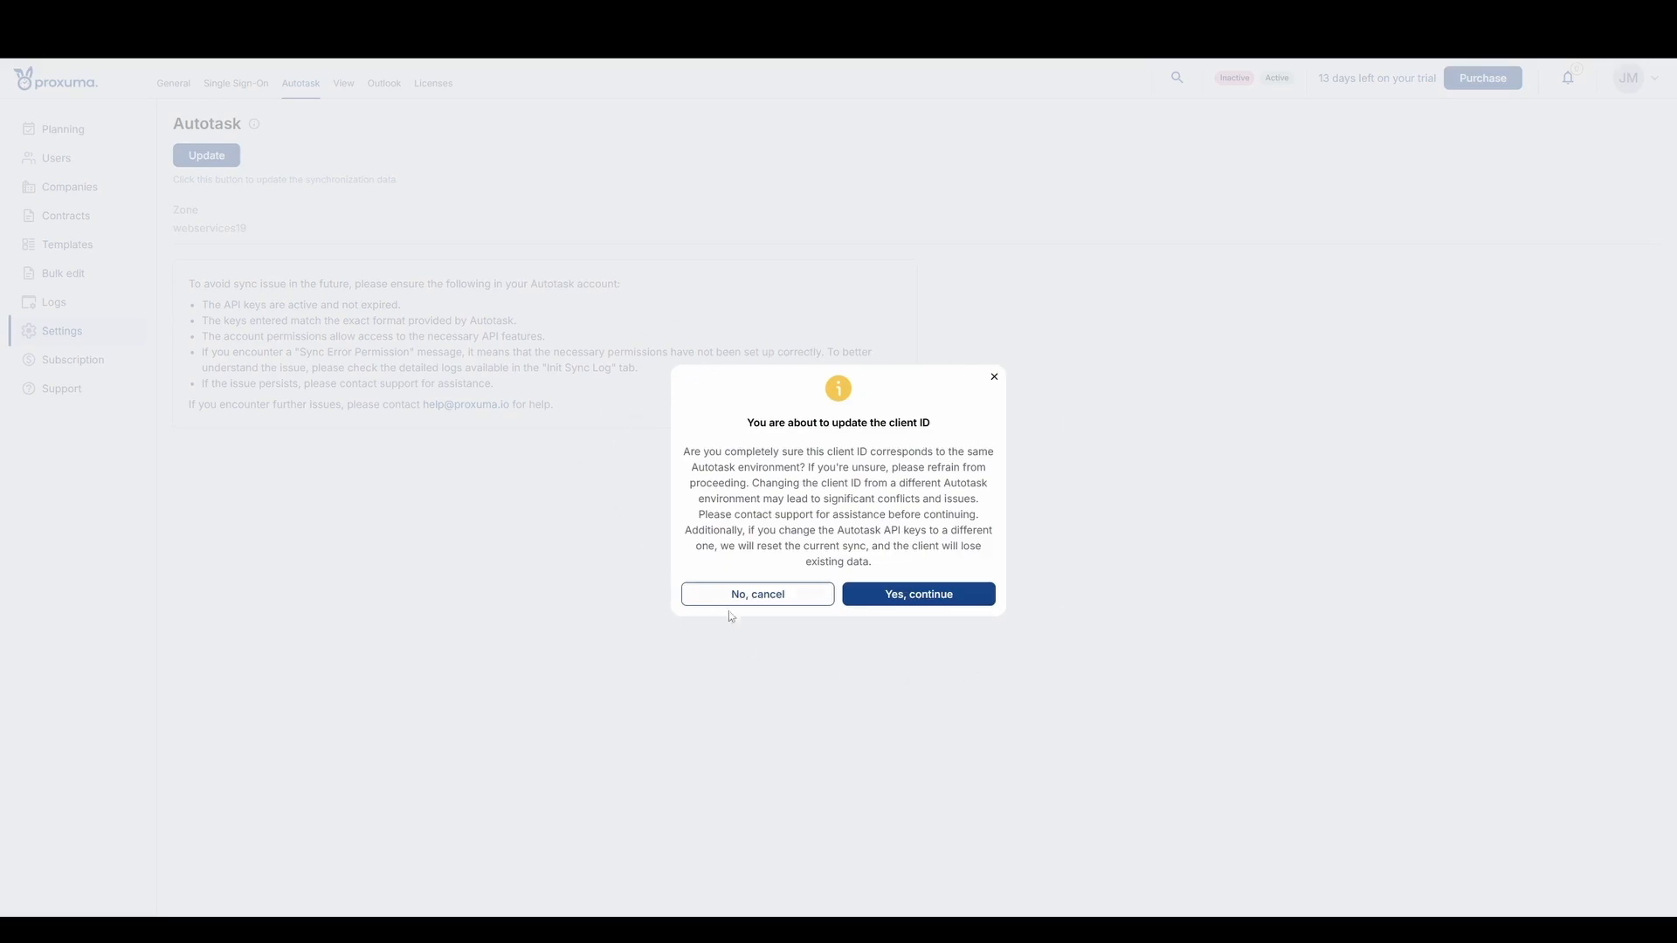
{"action": "left_click", "coordinate": [901, 603]}
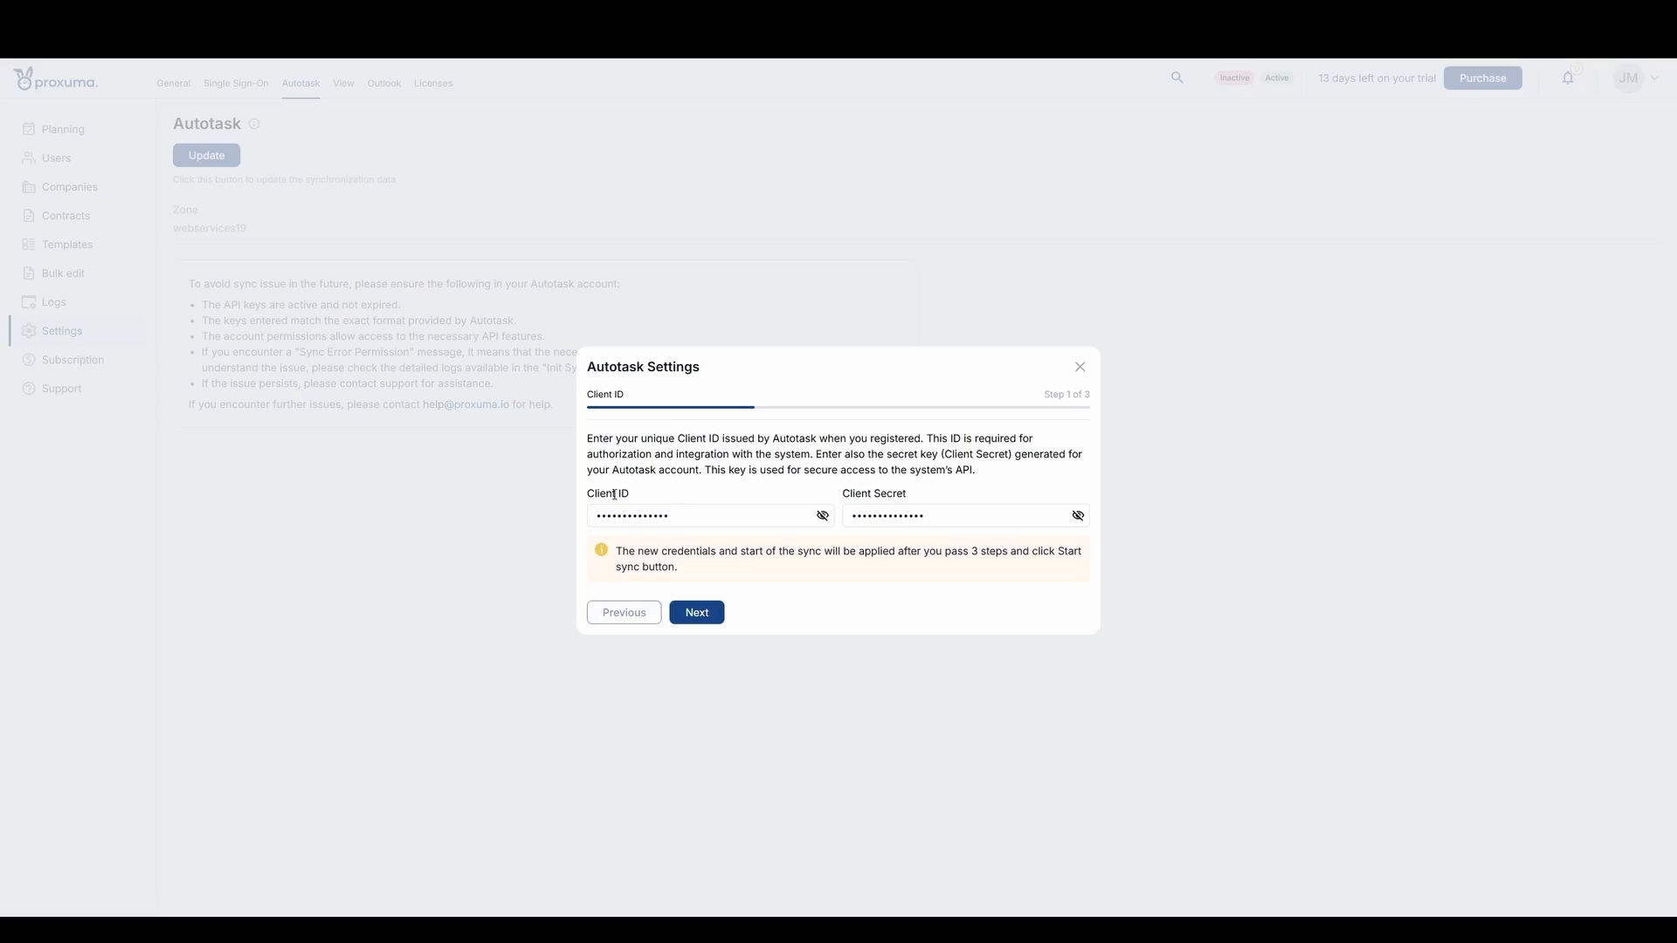
{"action": "left_click_drag", "start_coordinate": [631, 495], "coordinate": [591, 494]}
{"action": "left_click", "coordinate": [639, 494]}
{"action": "left_click_drag", "start_coordinate": [843, 494], "coordinate": [917, 495]}
{"action": "left_click", "coordinate": [747, 495]}
{"action": "left_click_drag", "start_coordinate": [644, 494], "coordinate": [591, 493]}
{"action": "left_click", "coordinate": [637, 500]}
{"action": "left_click", "coordinate": [1081, 370]}
- Set the default project view to Month in the view settings and save the planning view
{"action": "left_click", "coordinate": [344, 83]}
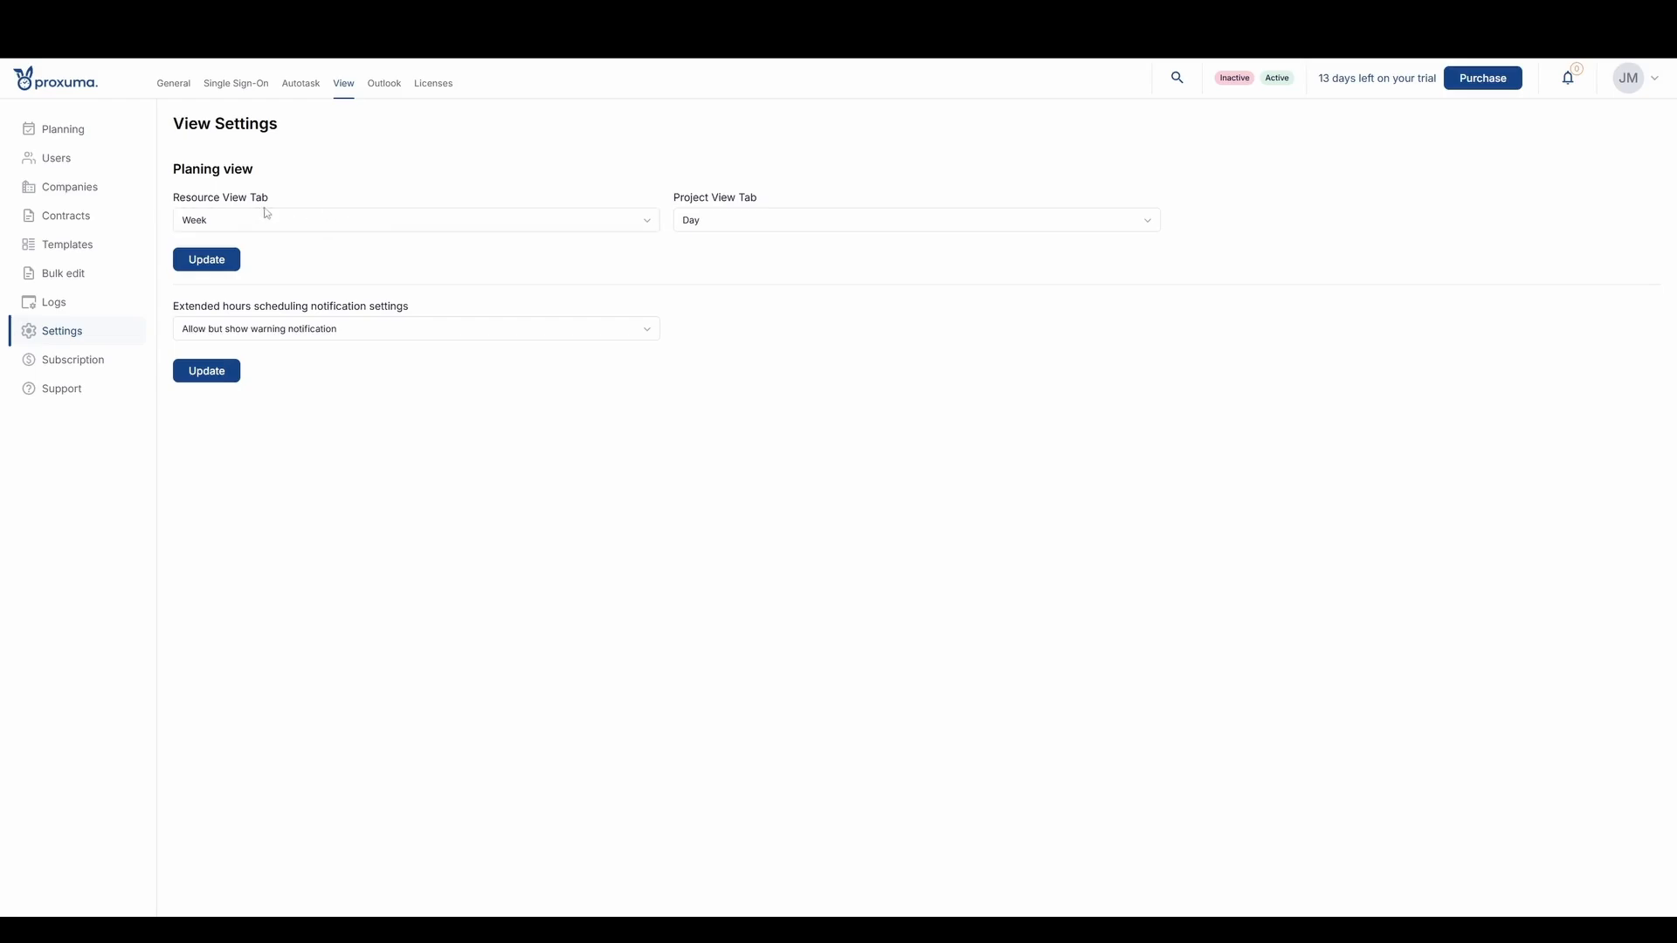
{"action": "left_click", "coordinate": [698, 220]}
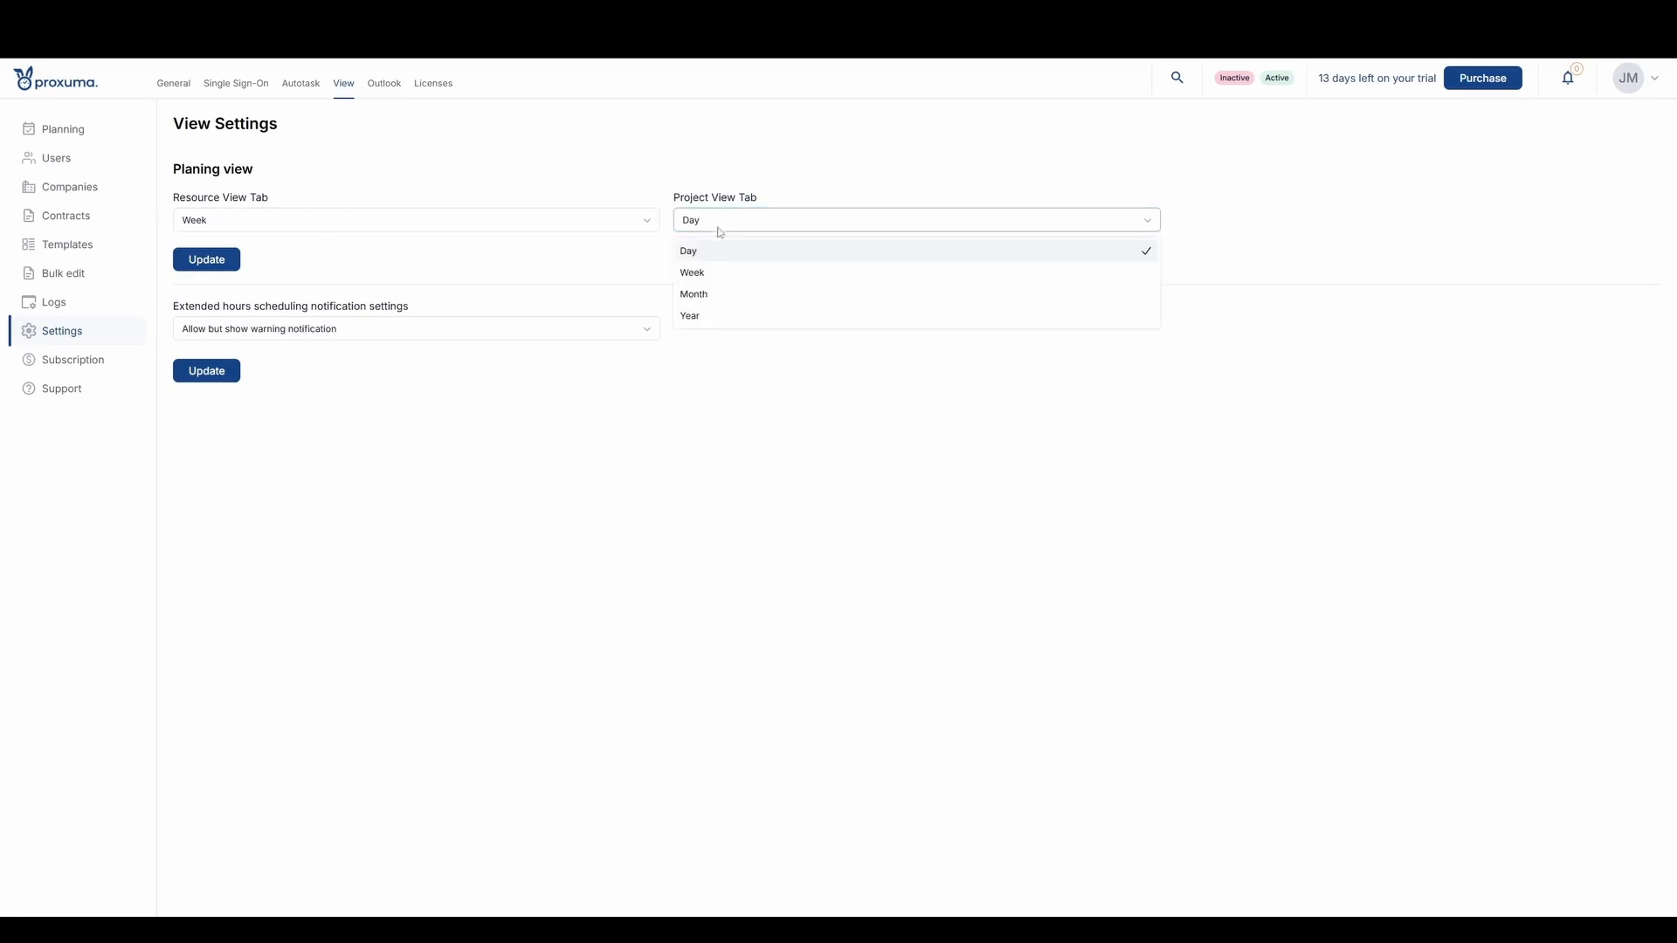
{"action": "left_click", "coordinate": [723, 292]}
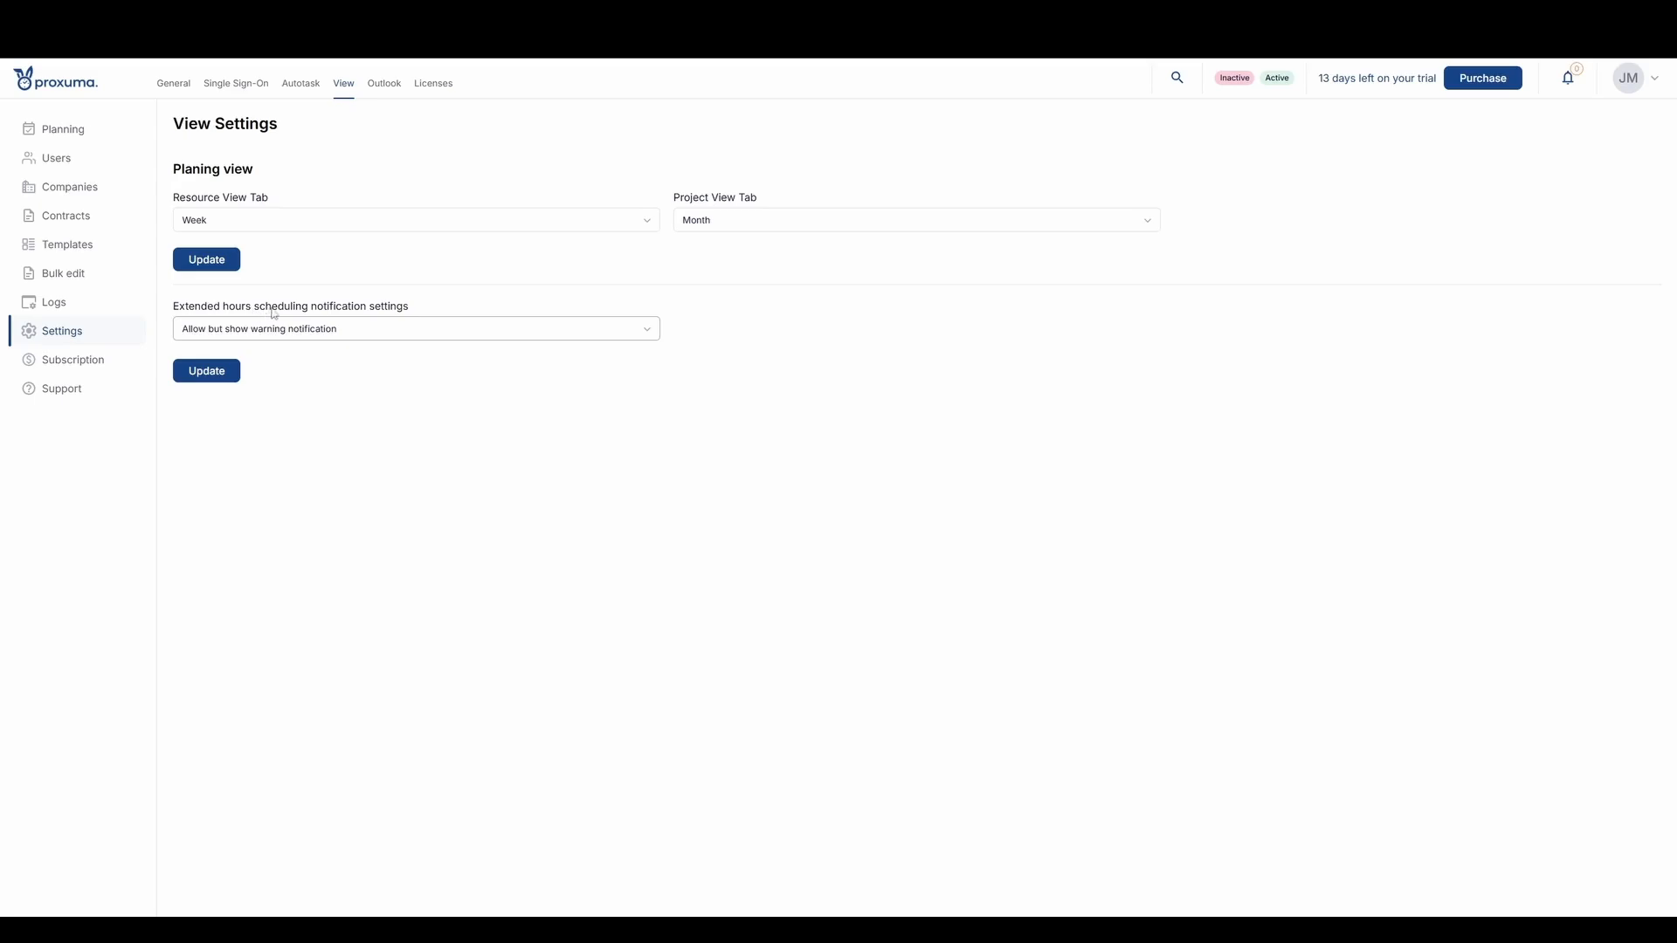
{"action": "left_click", "coordinate": [225, 266]}
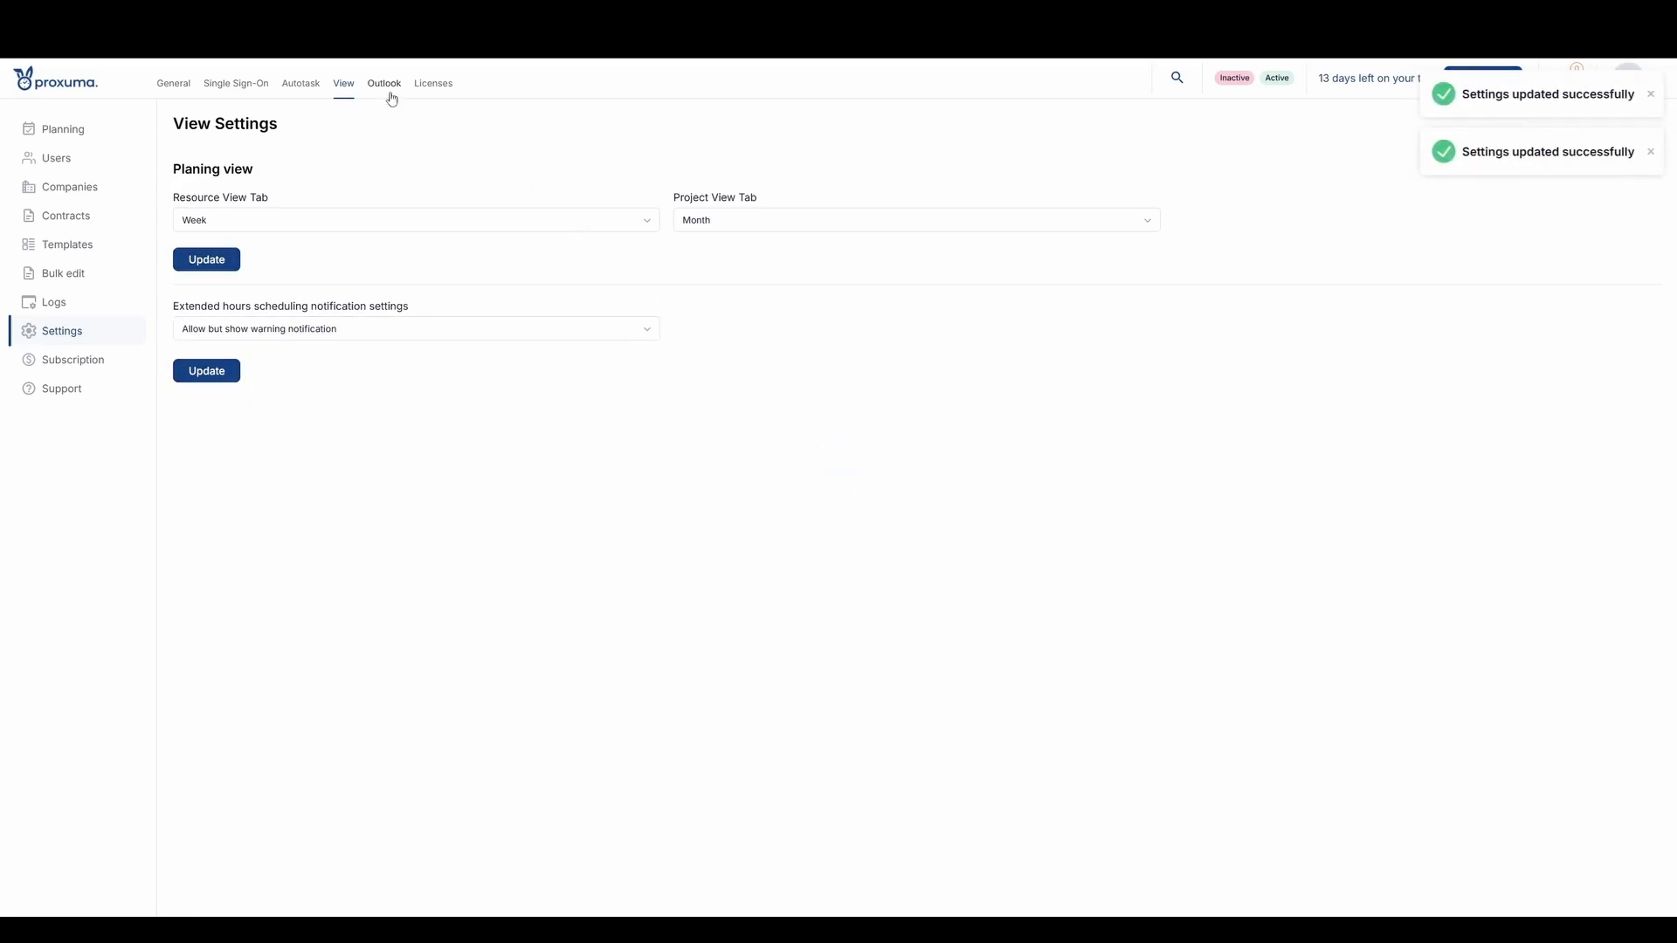
- Review the security levels assigned to each license type in the license settings
{"action": "left_click", "coordinate": [439, 94]}
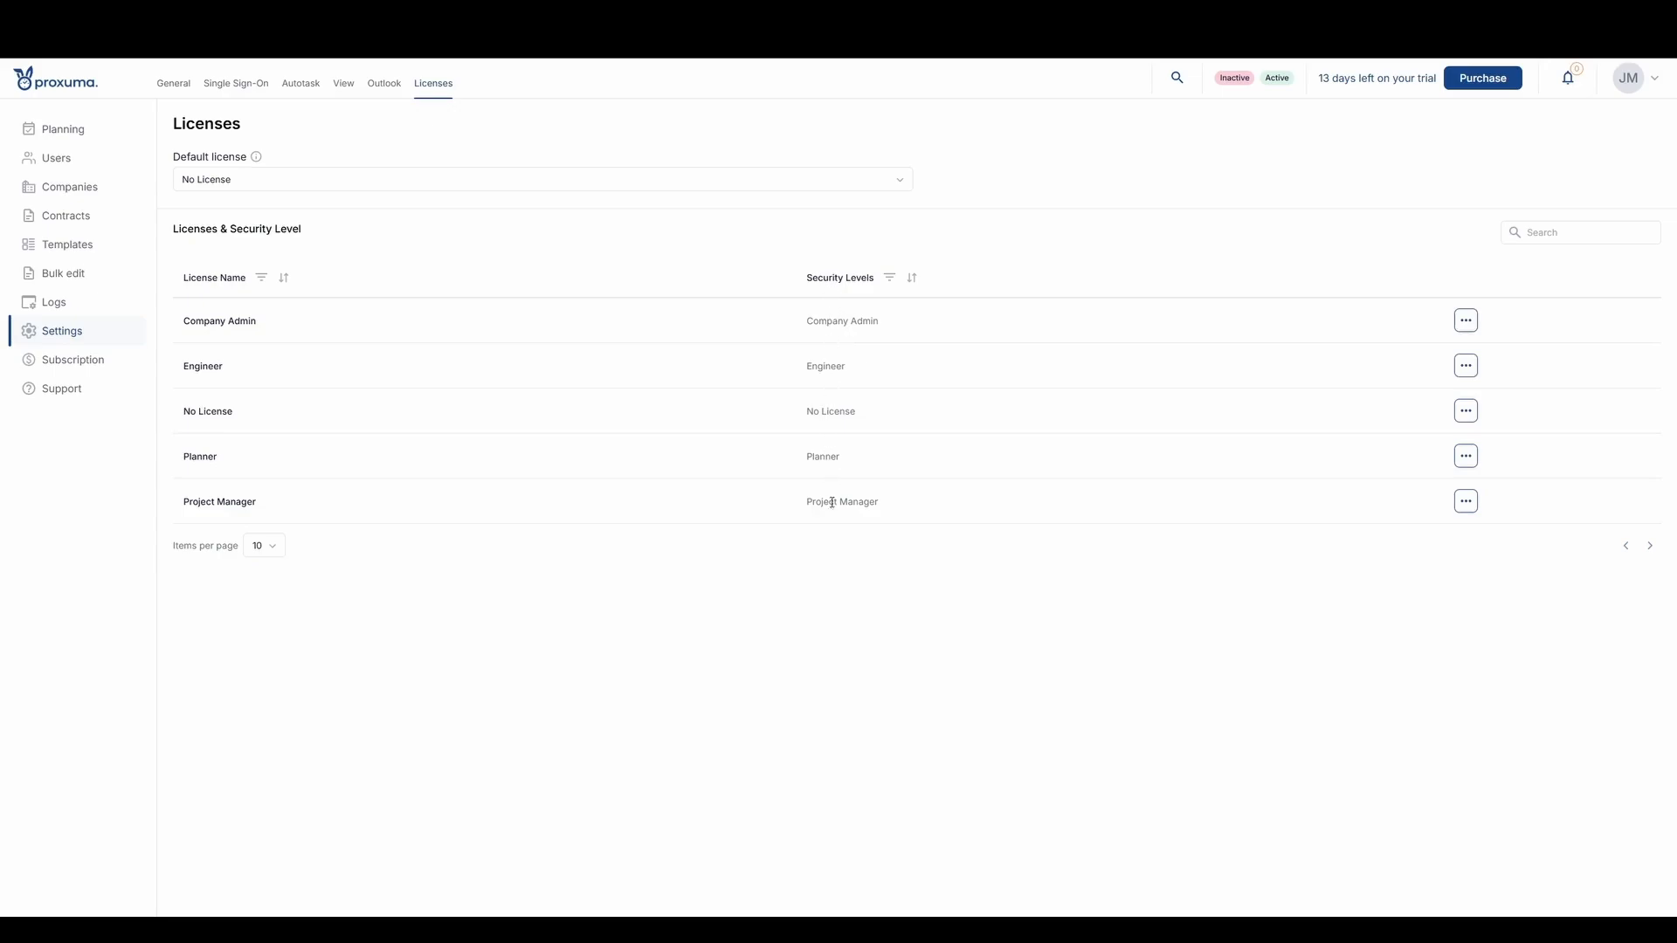
{"action": "left_click_drag", "start_coordinate": [813, 320], "coordinate": [883, 326]}
{"action": "left_click", "coordinate": [869, 583]}
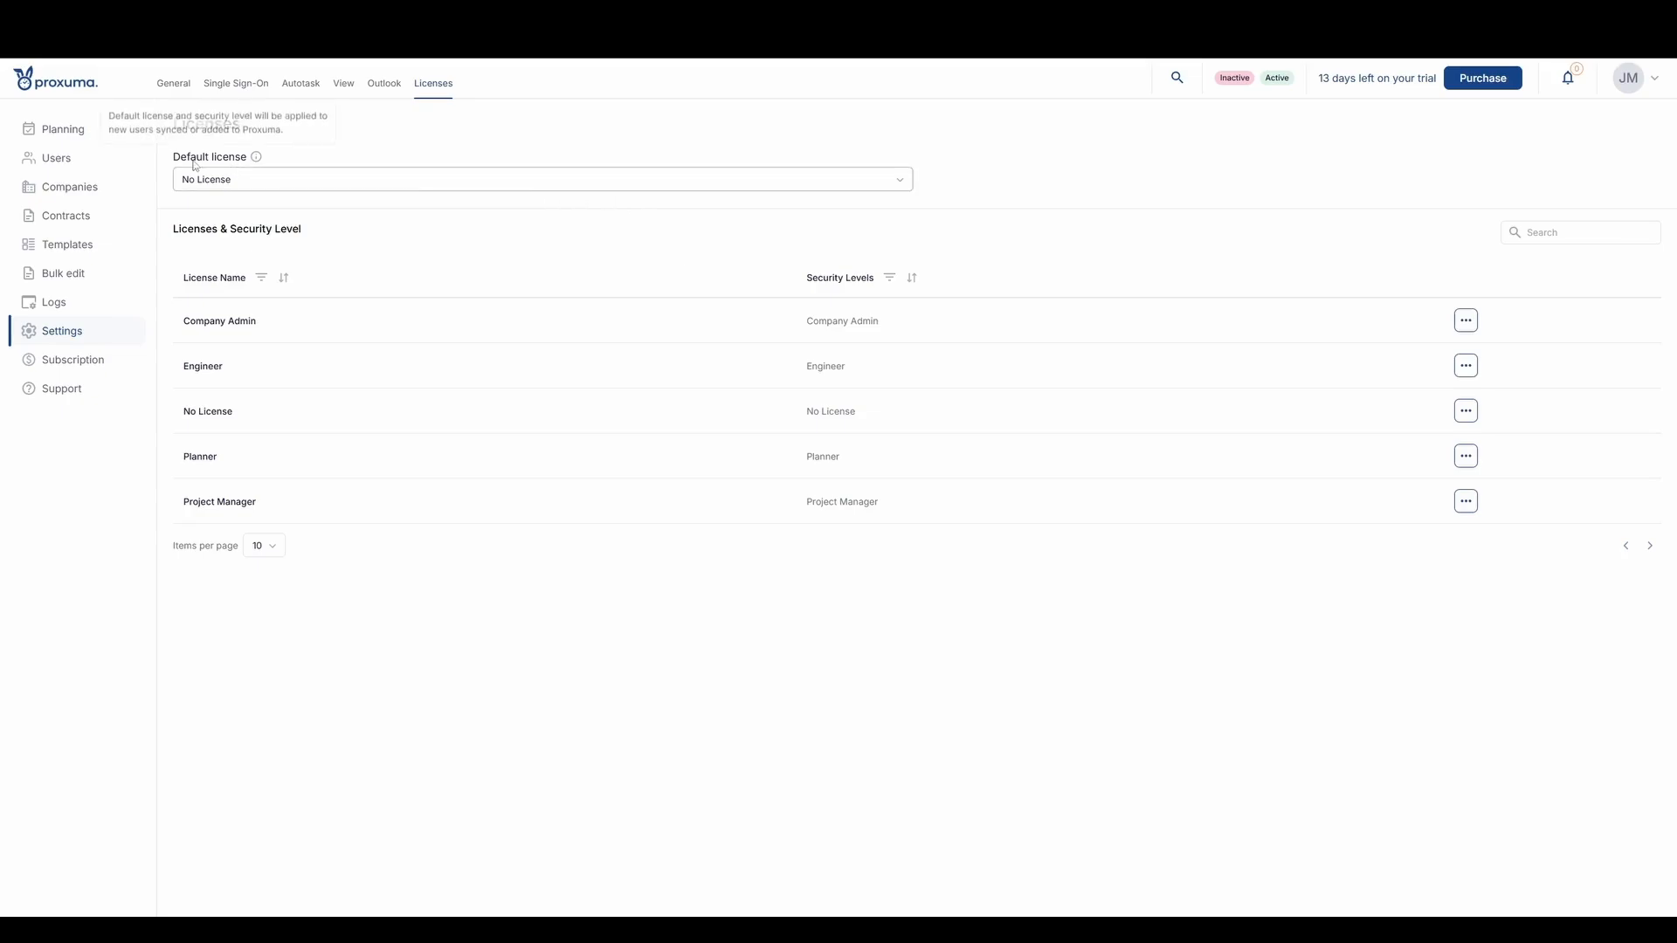
- Try to change the default license to Engineer
{"action": "left_click", "coordinate": [325, 184]}
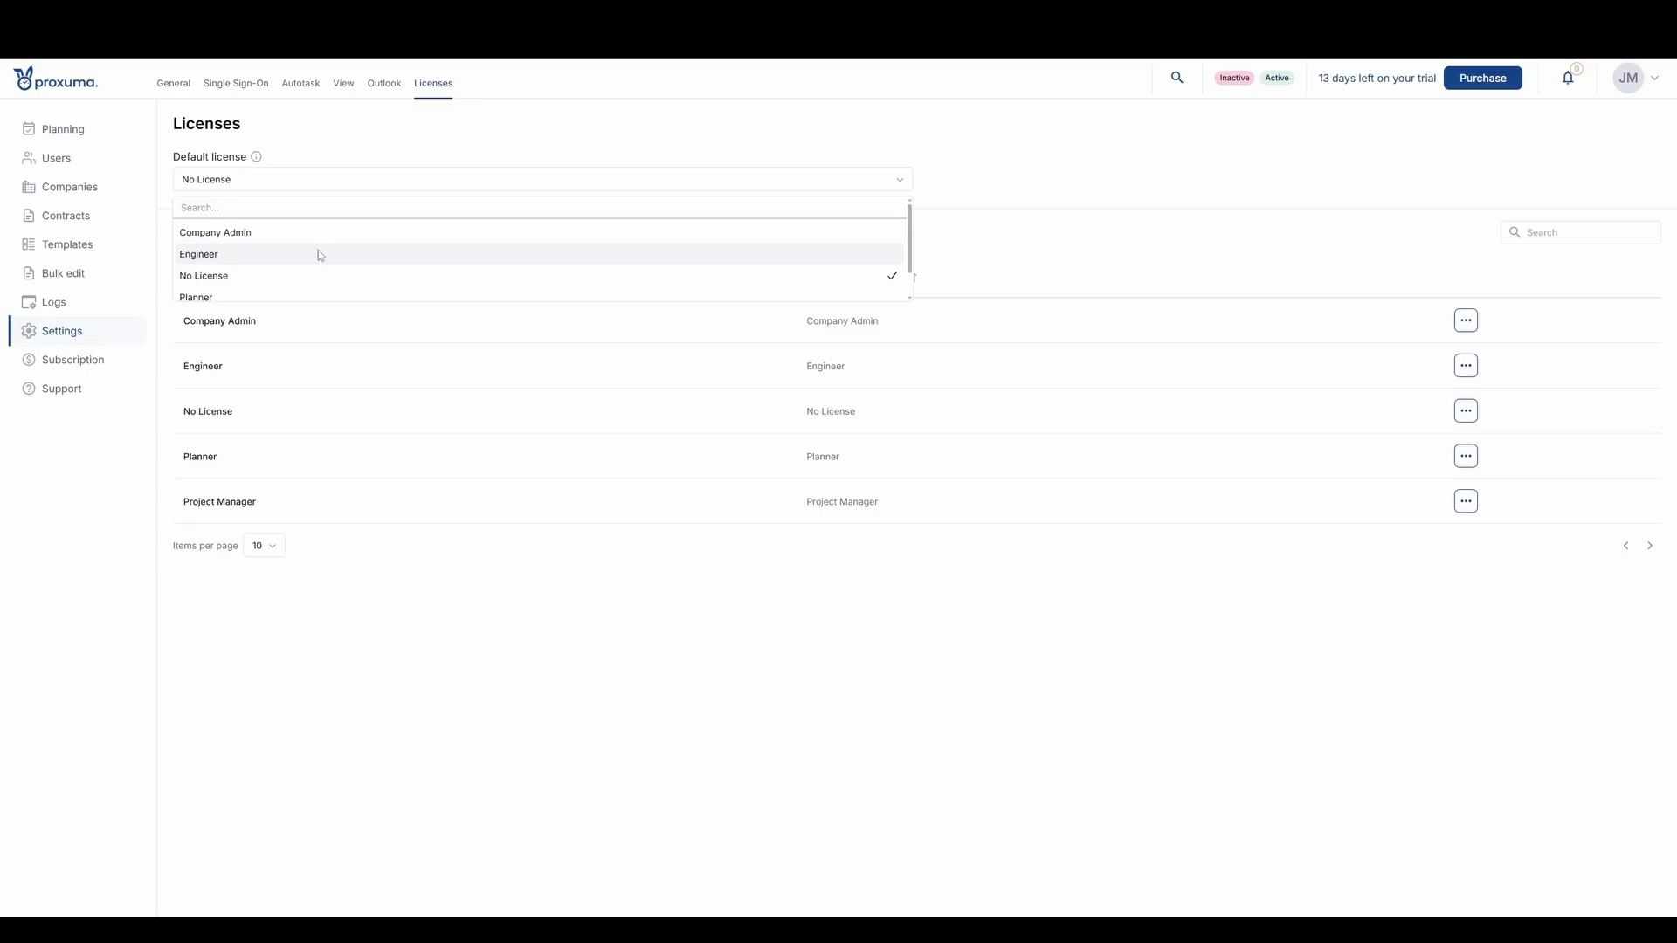
{"action": "left_click", "coordinate": [270, 253]}
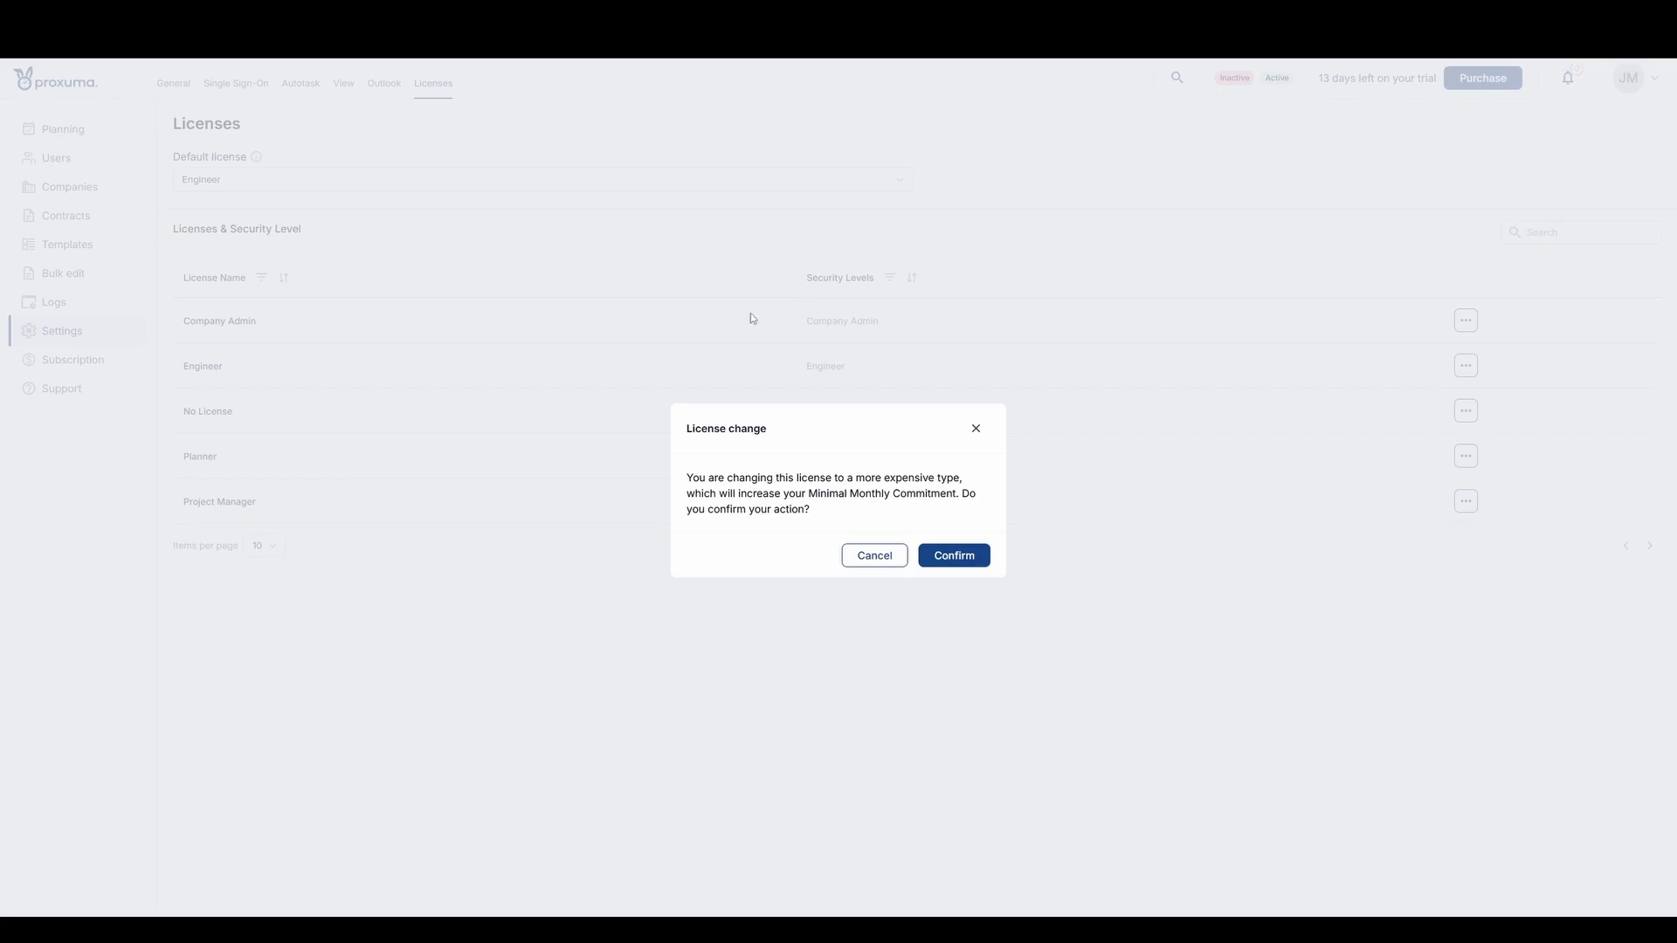
{"action": "left_click", "coordinate": [974, 432]}
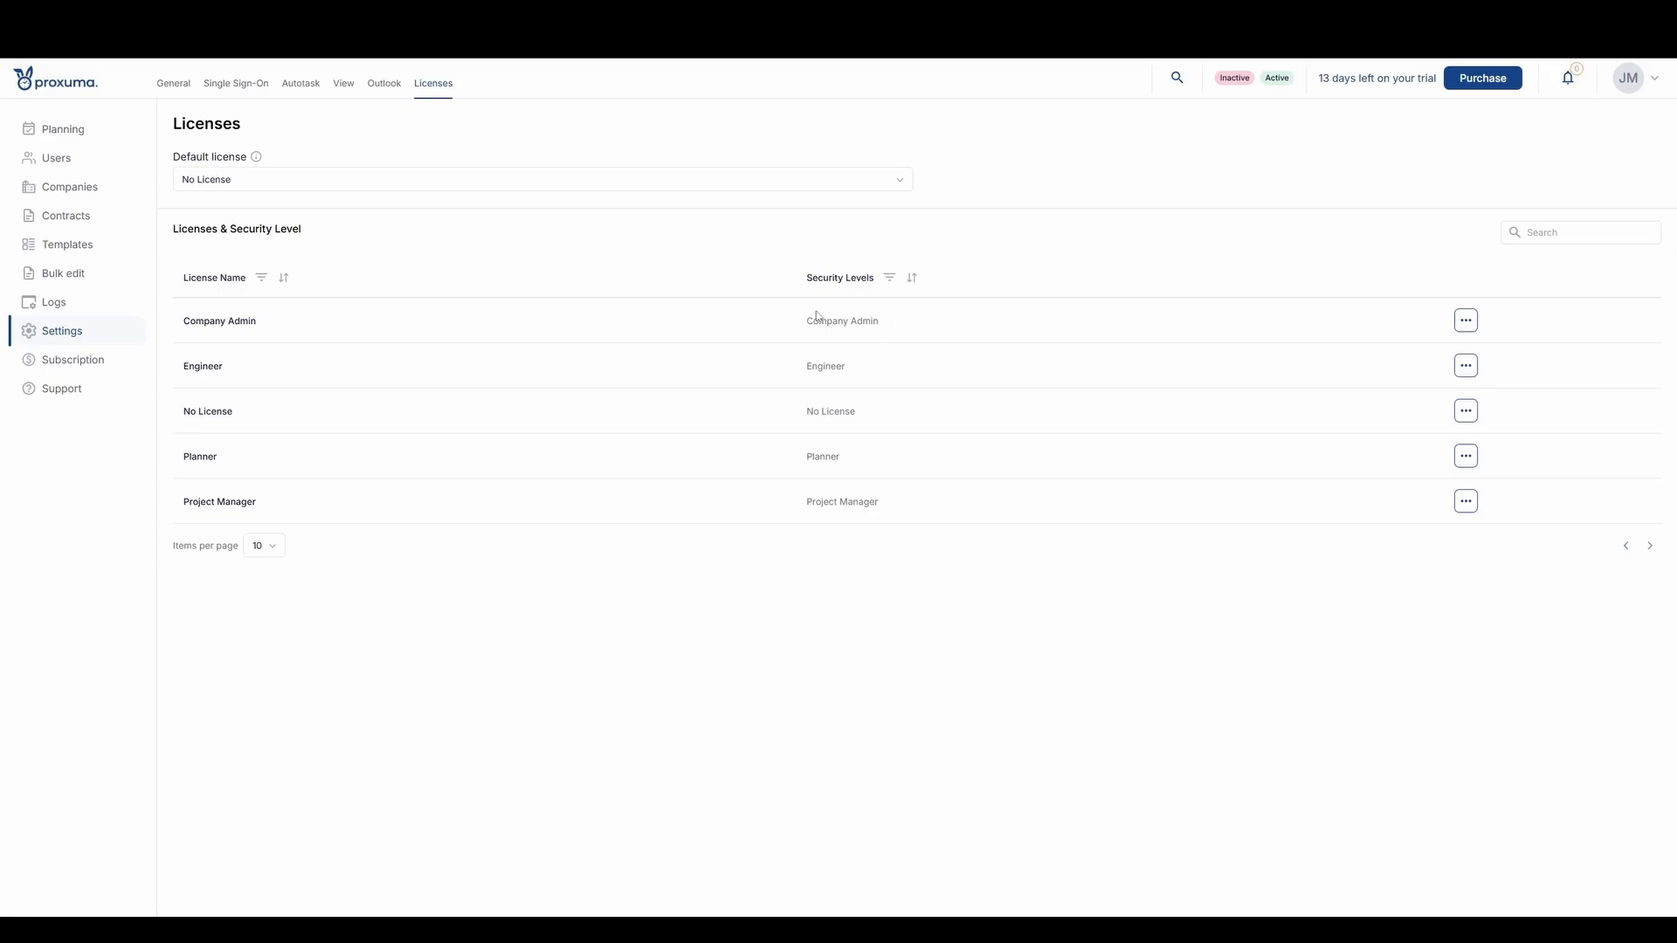
- Start a new security level under the Company Admin license, named "Company admin - less permisions"
{"action": "left_click", "coordinate": [1460, 329]}
{"action": "left_click", "coordinate": [1499, 356]}
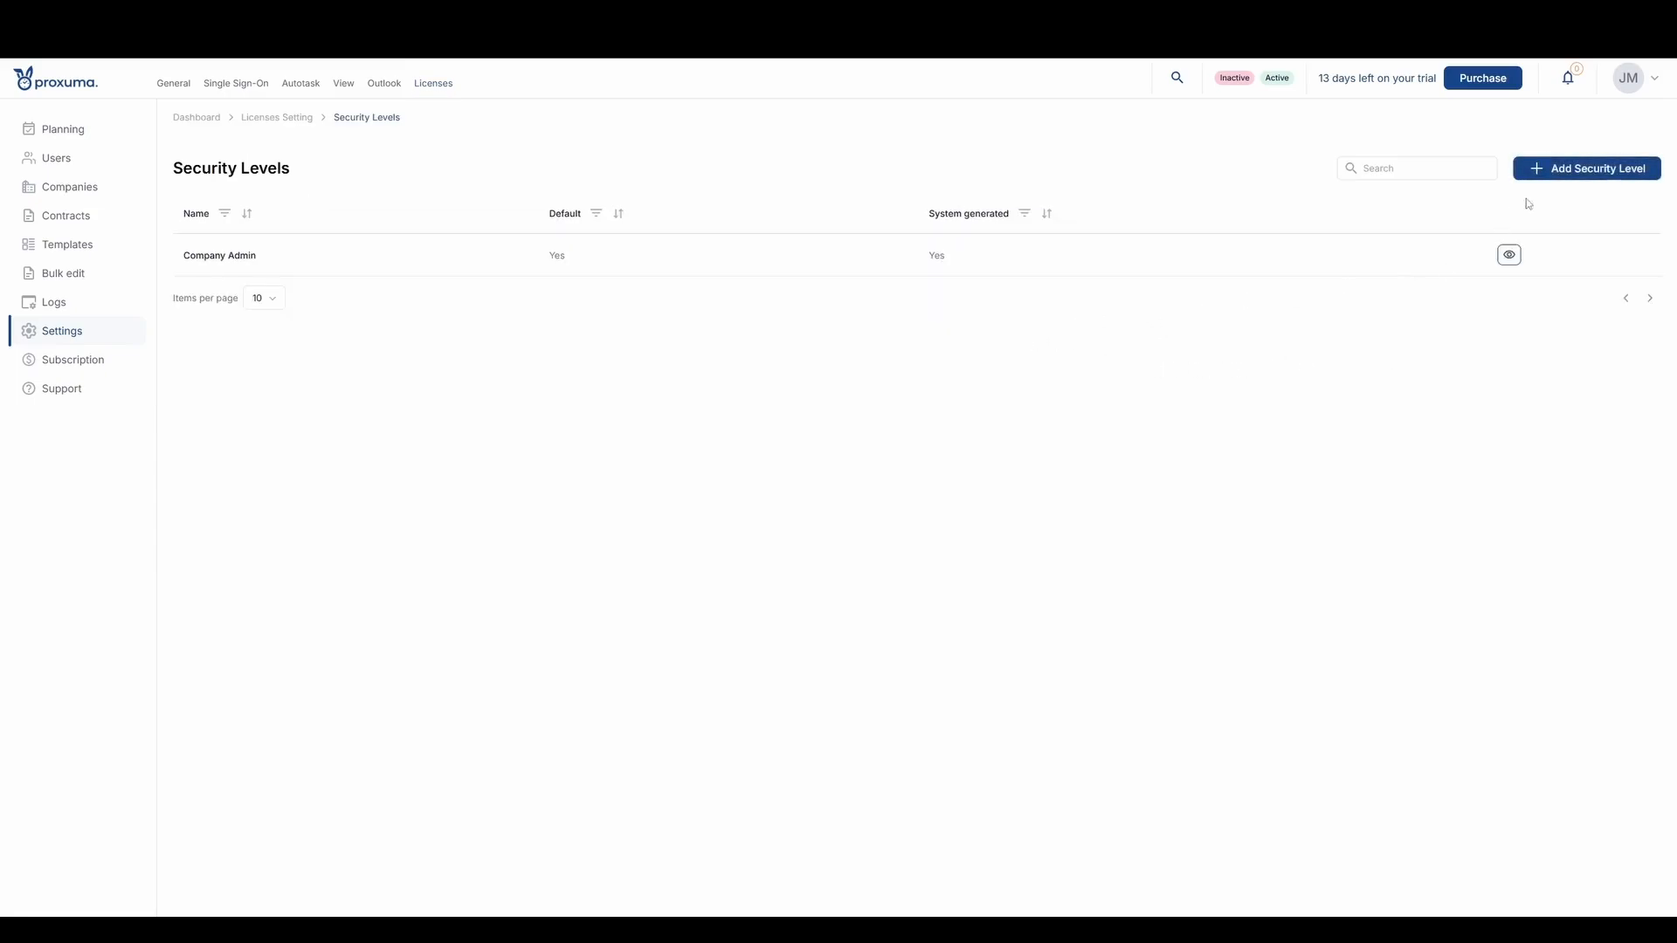
{"action": "left_click", "coordinate": [1568, 172]}
{"action": "left_click", "coordinate": [1387, 136]}
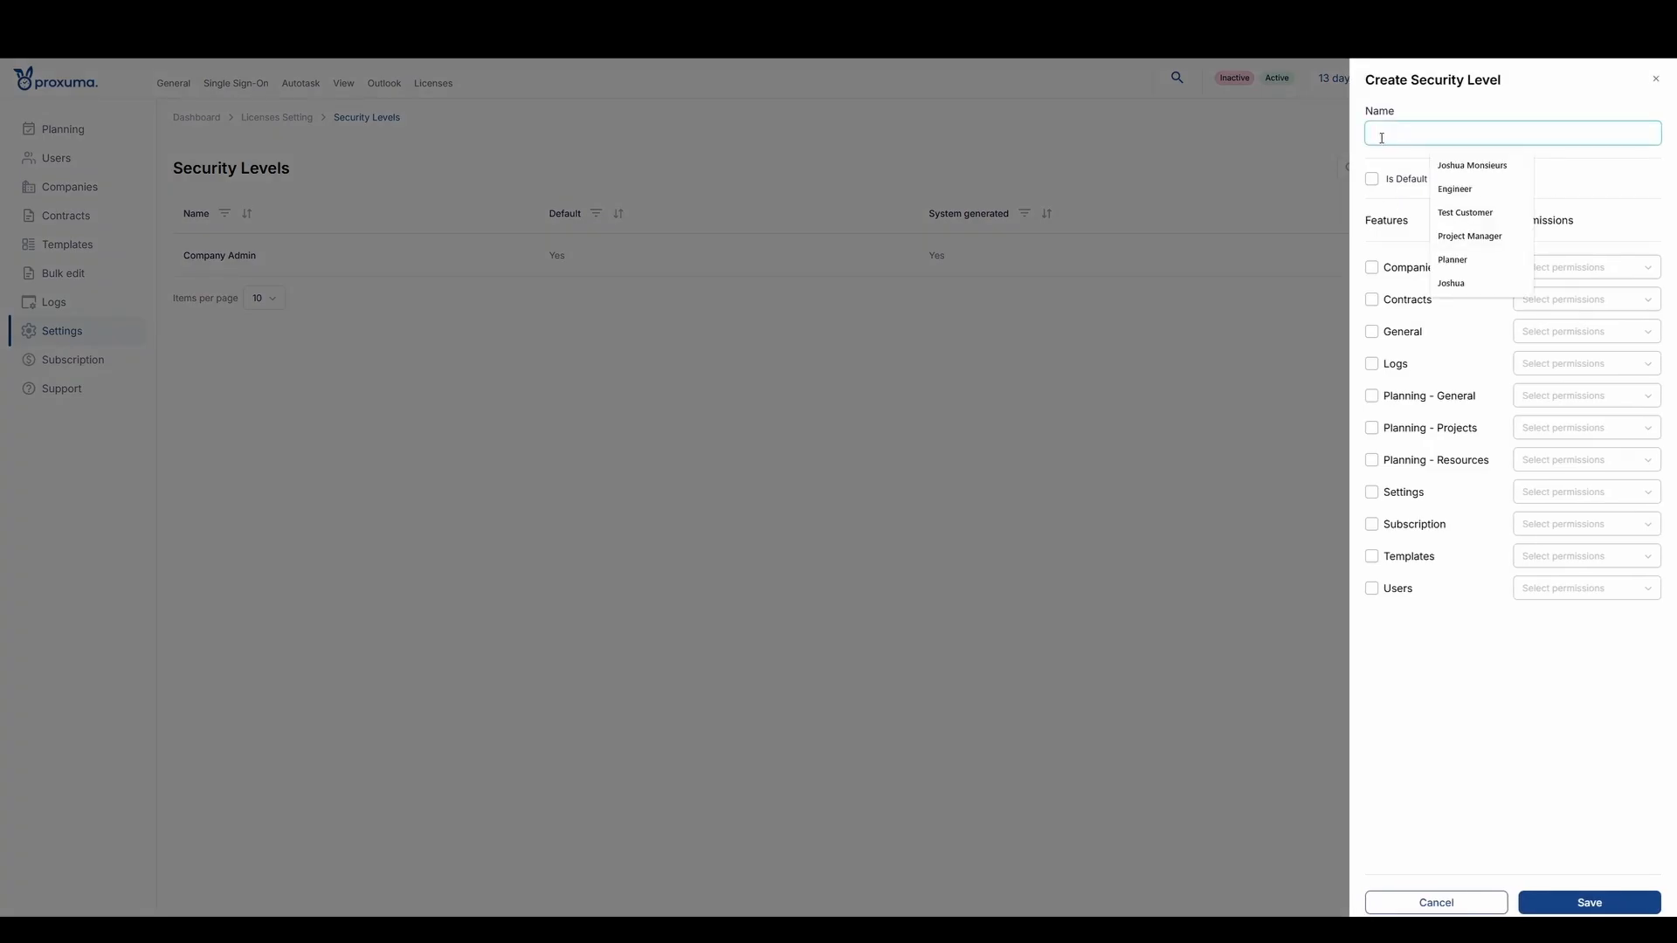
{"action": "type", "text": "Compa"}
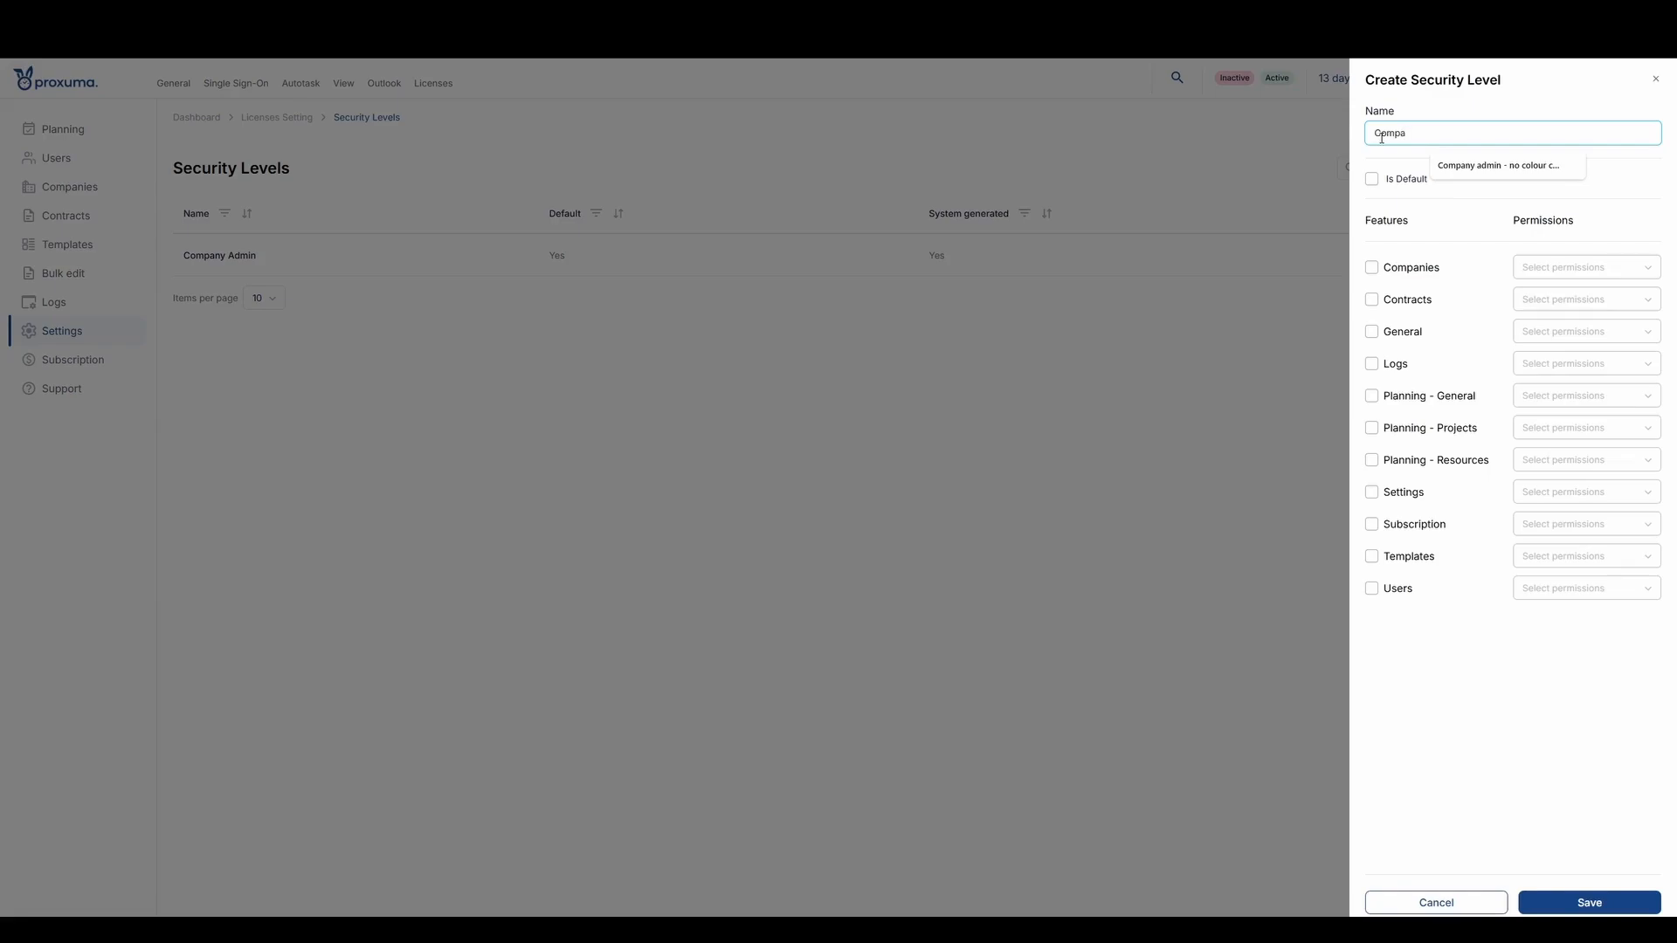
{"action": "type", "text": "ny admin - less permisions"}
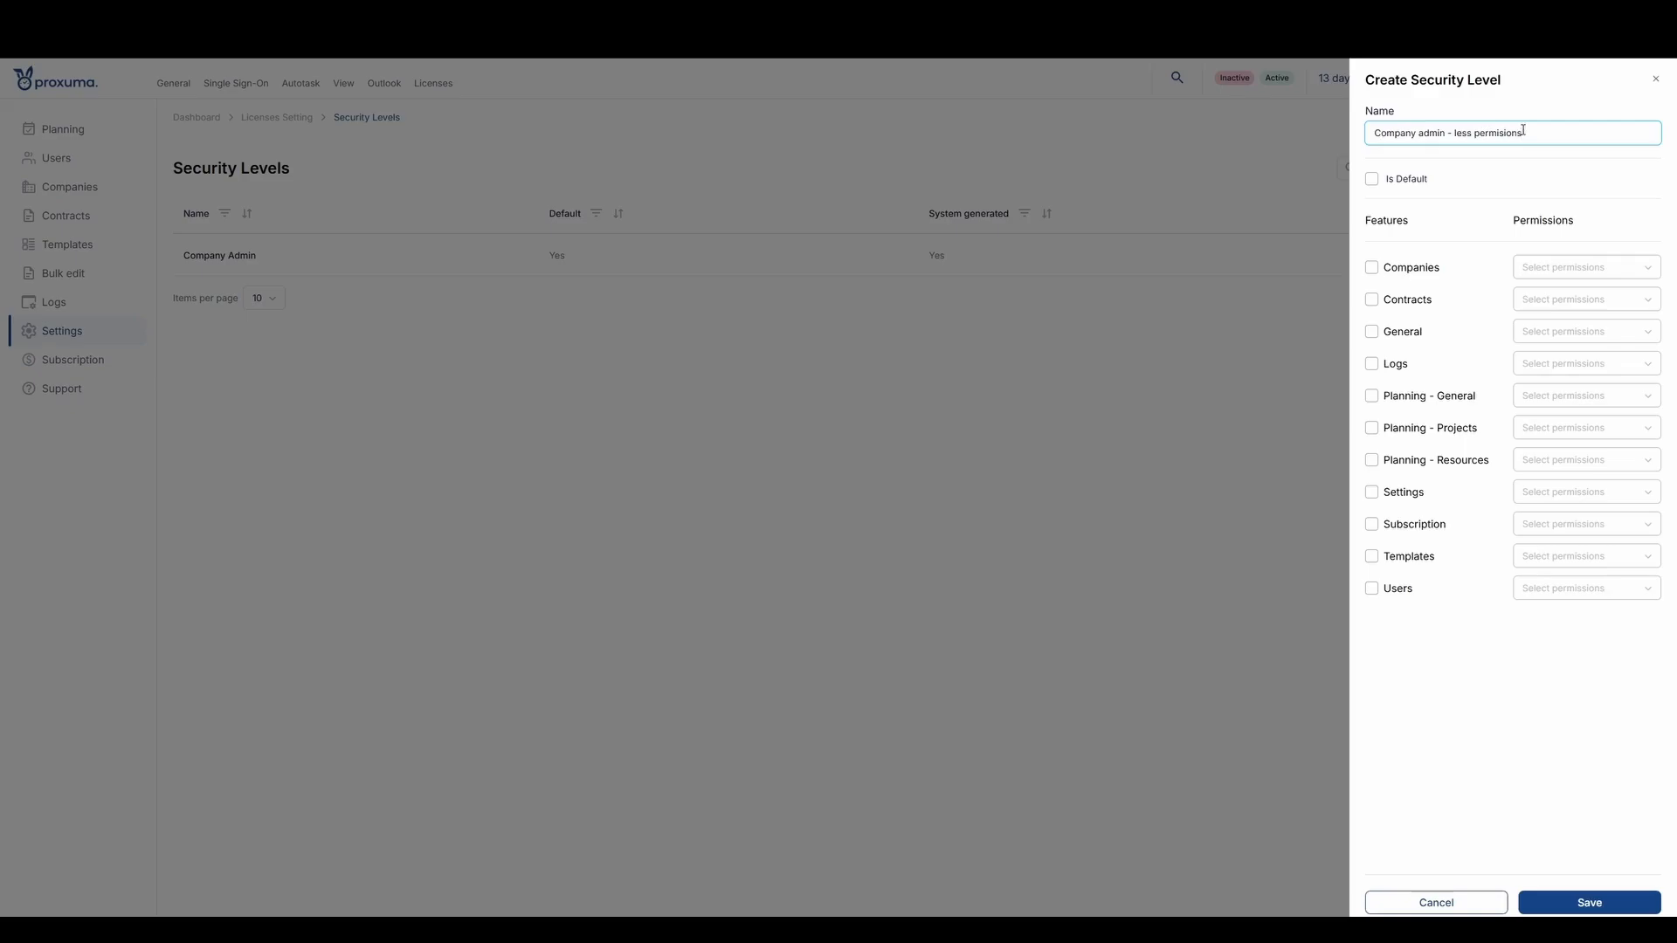
{"action": "left_click", "coordinate": [1516, 172]}
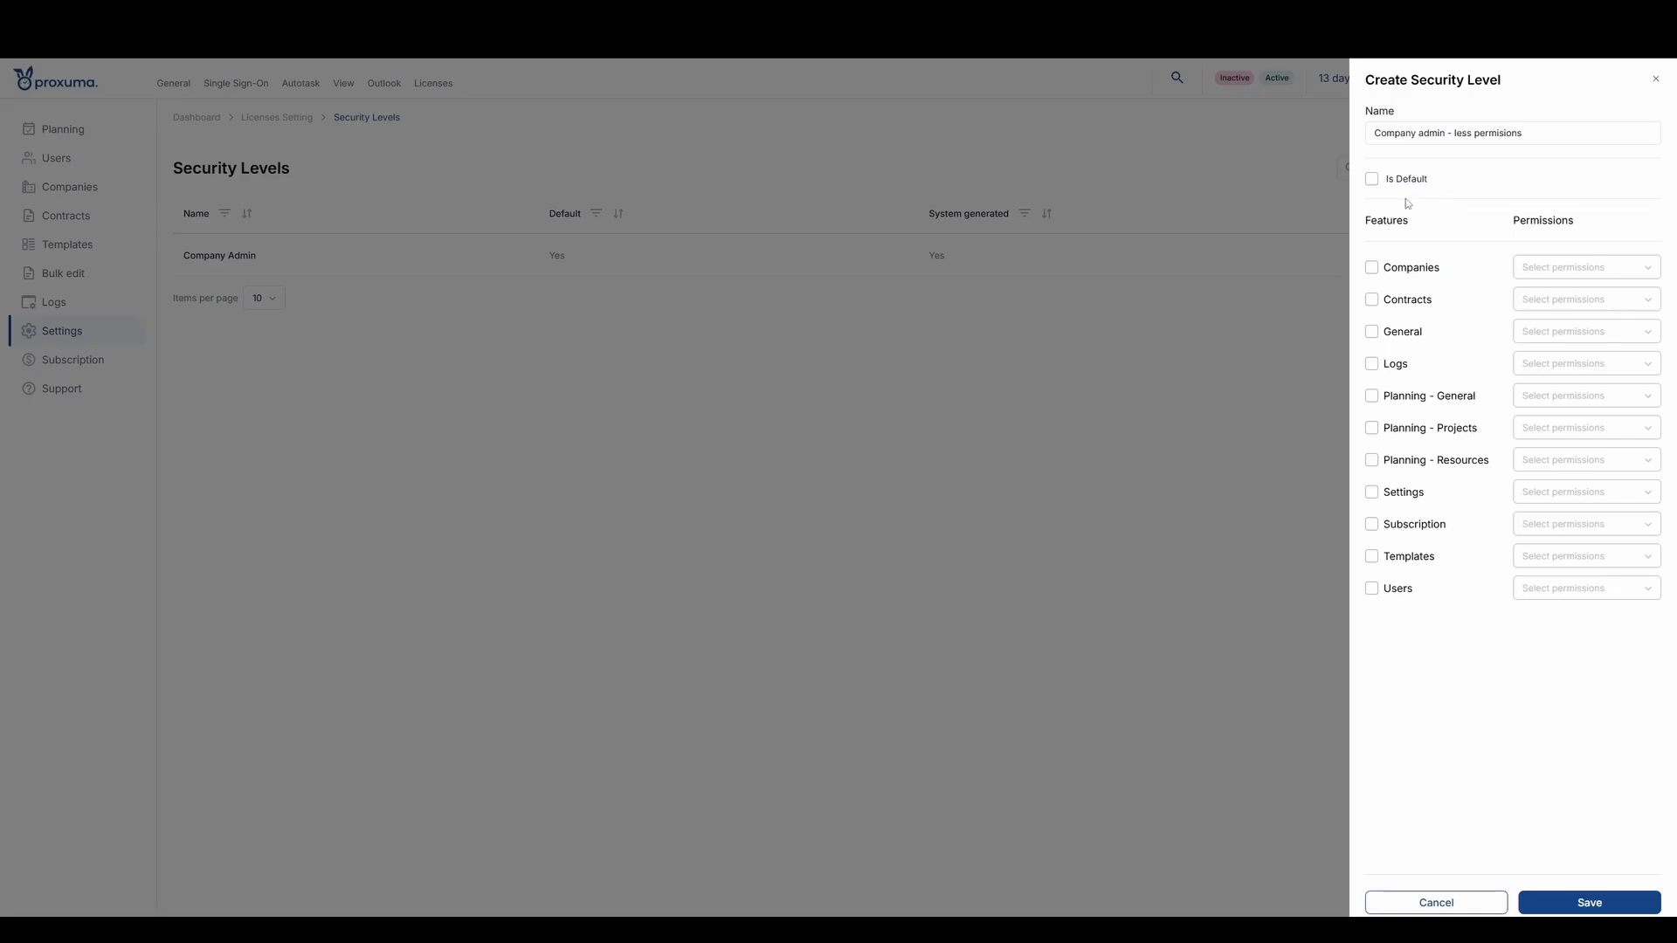
- Enable the Companies, Contracts and General features for the new security level, leaving Is Default and Logs off
{"action": "left_click", "coordinate": [1372, 182]}
{"action": "left_click", "coordinate": [1376, 184]}
{"action": "left_click", "coordinate": [1373, 268]}
{"action": "left_click", "coordinate": [1373, 300]}
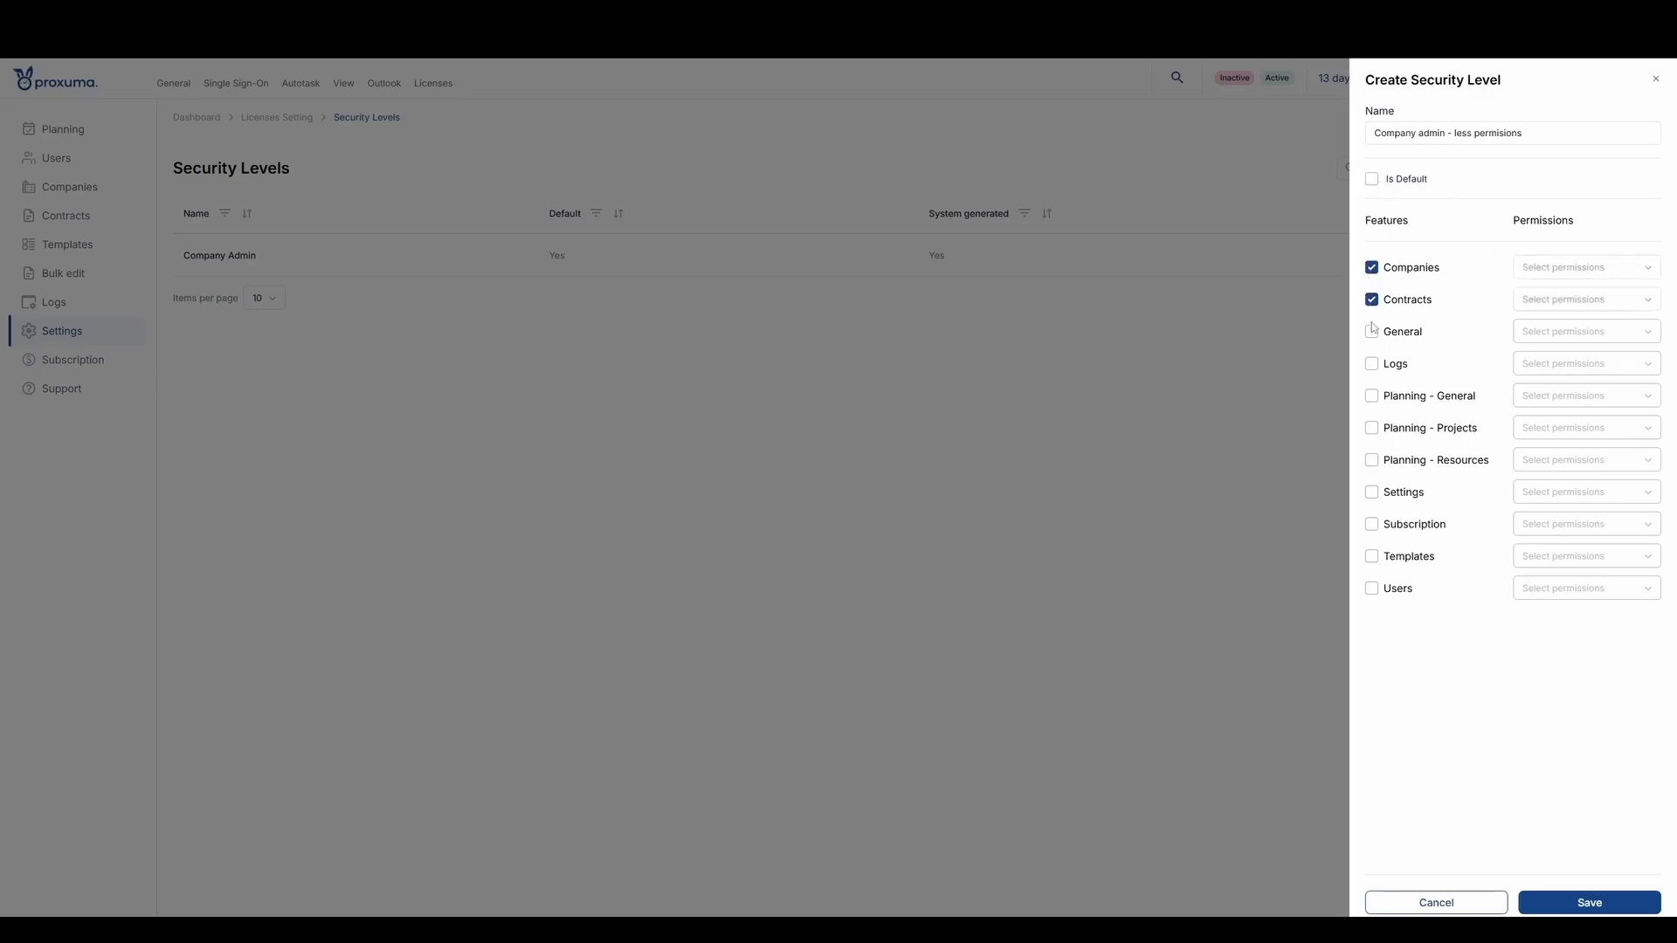
{"action": "left_click", "coordinate": [1372, 331]}
{"action": "left_click", "coordinate": [1372, 366]}
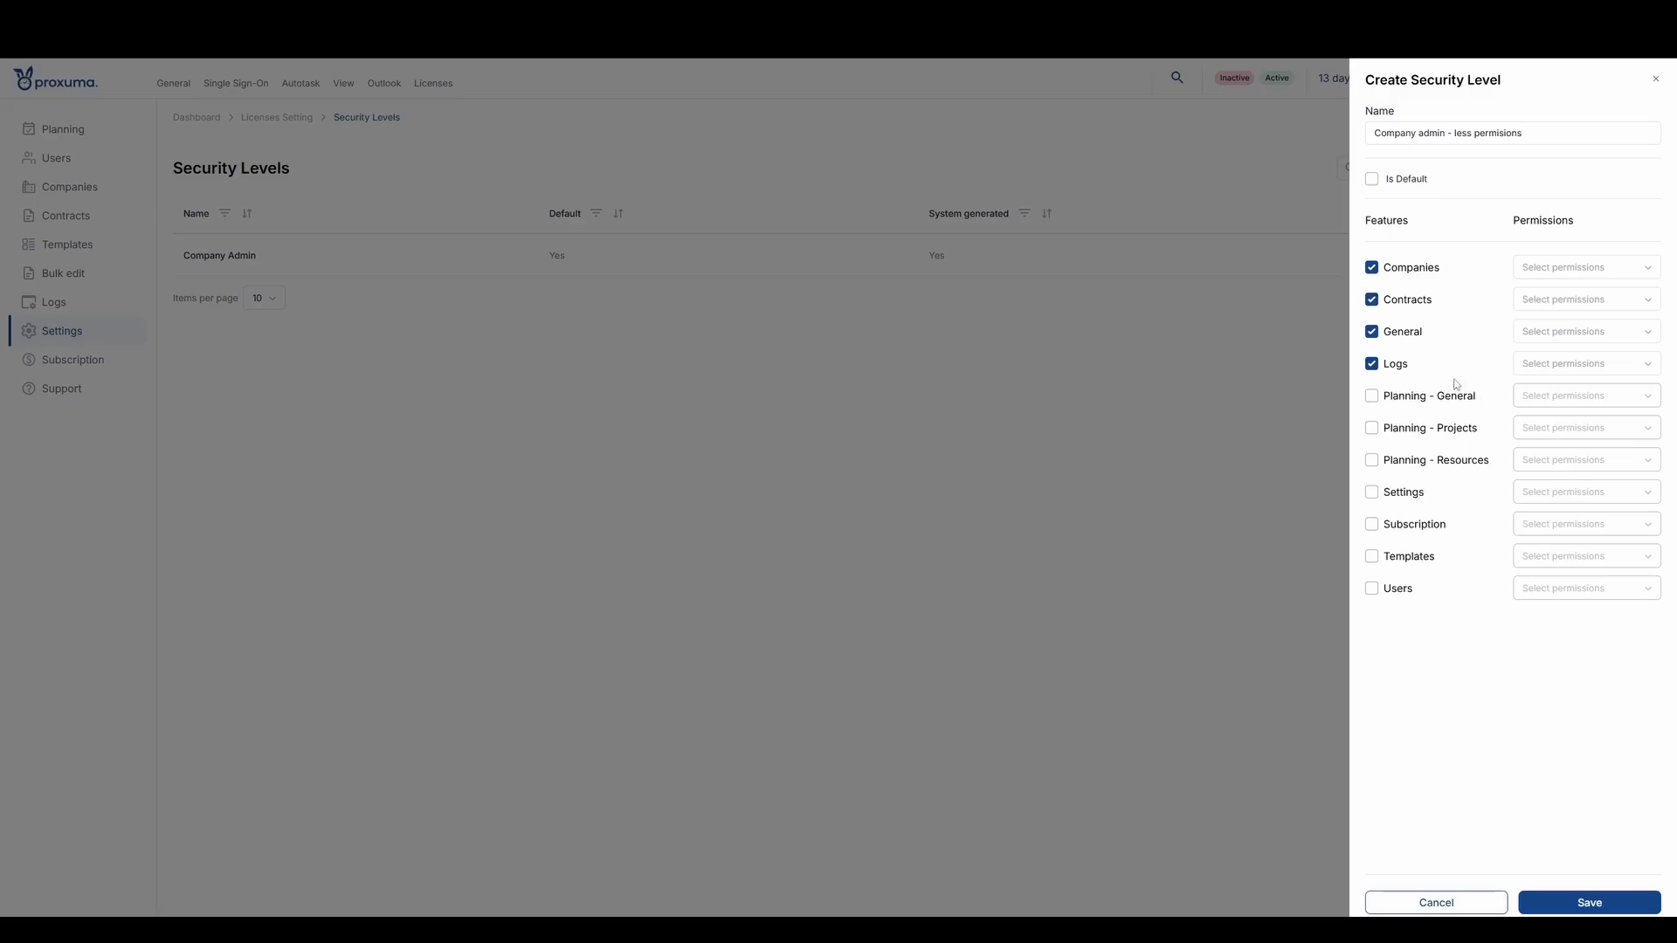
{"action": "left_click", "coordinate": [1369, 368]}
- Enable the three Planning features plus Settings, Subscription, Templates and Users for the security level
{"action": "left_click", "coordinate": [1371, 395]}
{"action": "left_click", "coordinate": [1372, 428]}
{"action": "left_click", "coordinate": [1373, 460]}
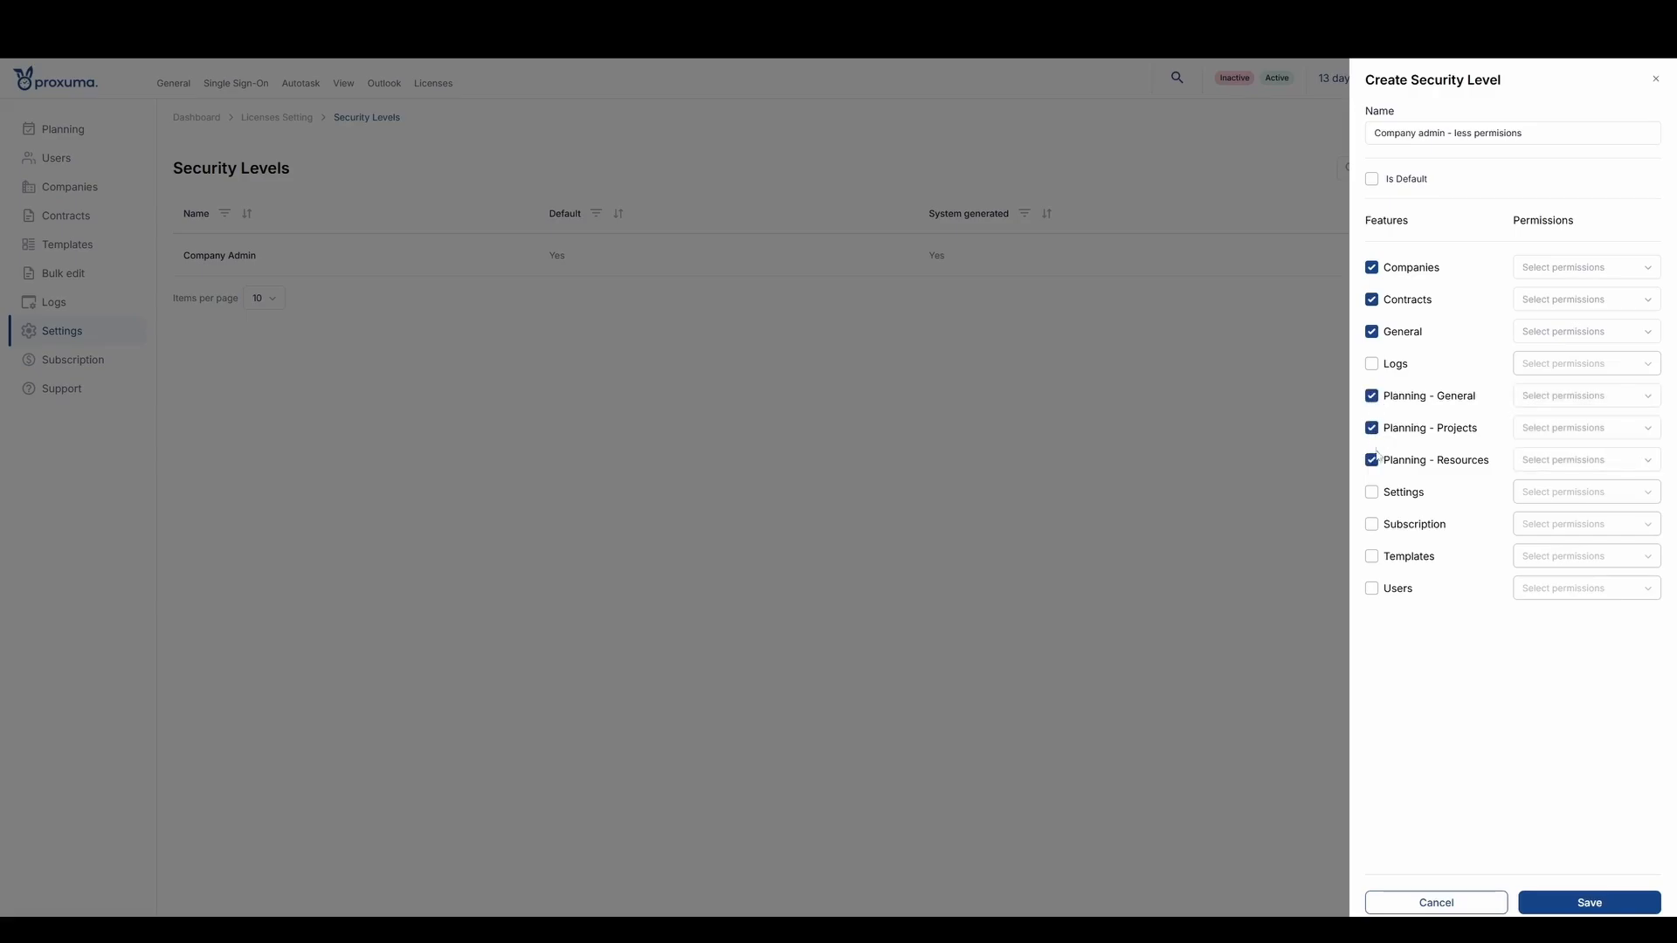
{"action": "left_click", "coordinate": [1372, 492]}
{"action": "left_click", "coordinate": [1372, 524]}
{"action": "left_click", "coordinate": [1372, 557]}
{"action": "left_click", "coordinate": [1372, 588]}
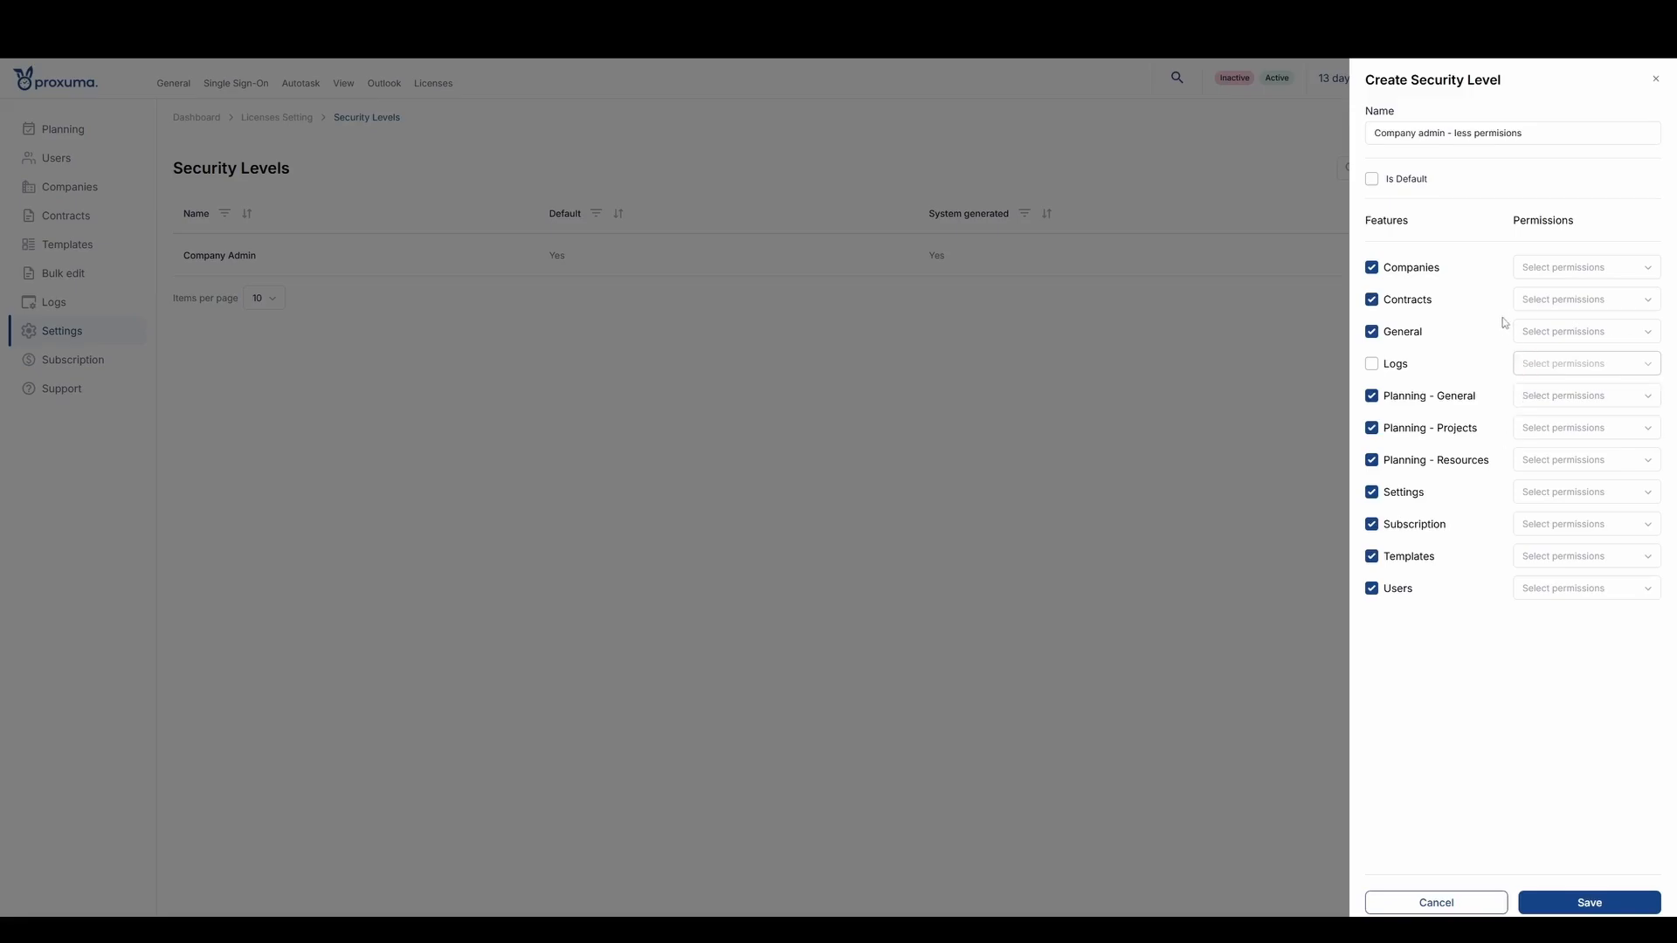
- Grant the Companies feature the View, Create and Edit permissions
{"action": "left_click", "coordinate": [1564, 276]}
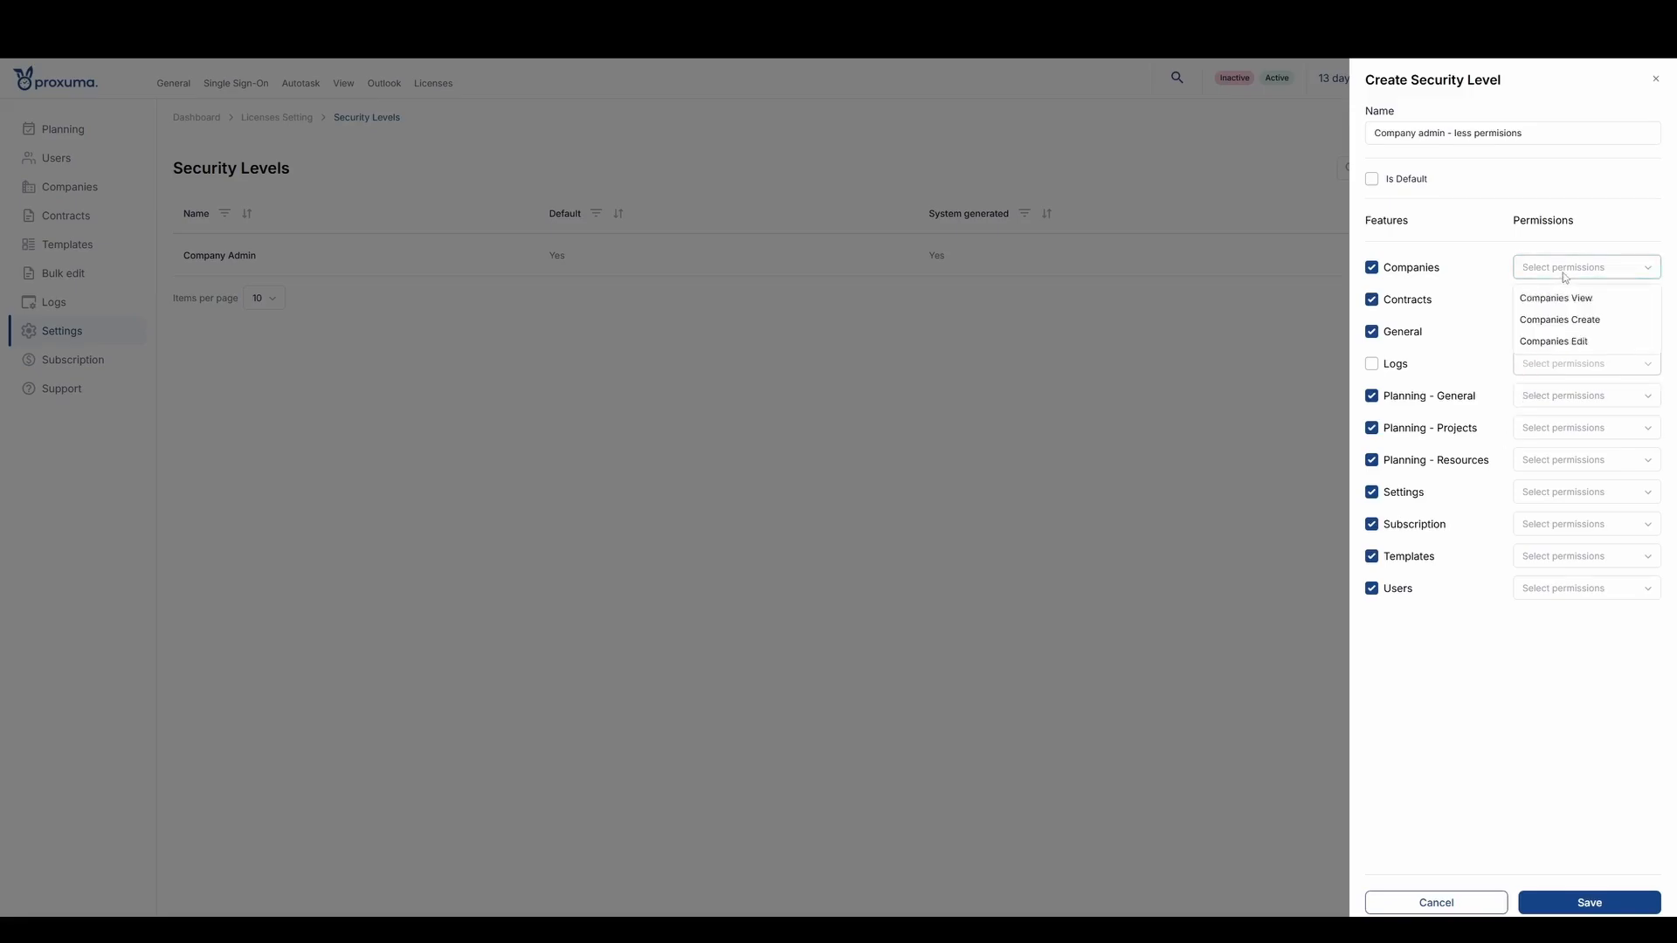
{"action": "left_click", "coordinate": [1568, 298]}
{"action": "left_click", "coordinate": [1579, 320]}
{"action": "left_click", "coordinate": [1578, 341]}
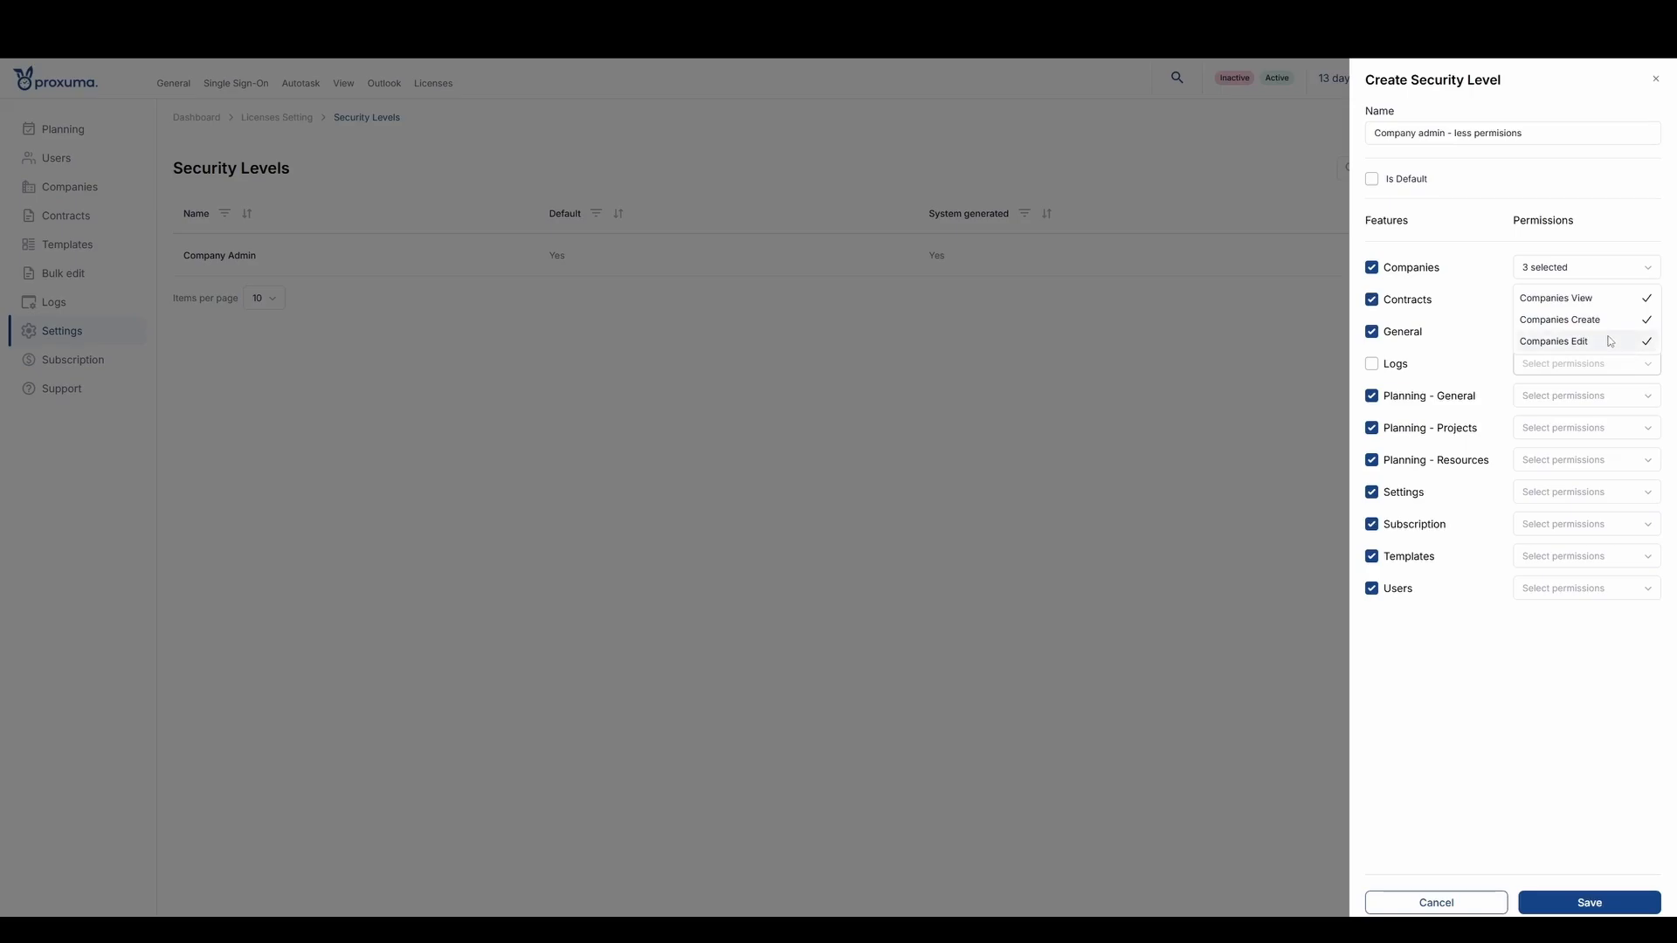
{"action": "left_click", "coordinate": [1542, 685]}
- Grant the Contracts feature the View, Create and Edit permissions
{"action": "left_click", "coordinate": [1577, 300]}
{"action": "left_click", "coordinate": [1572, 331]}
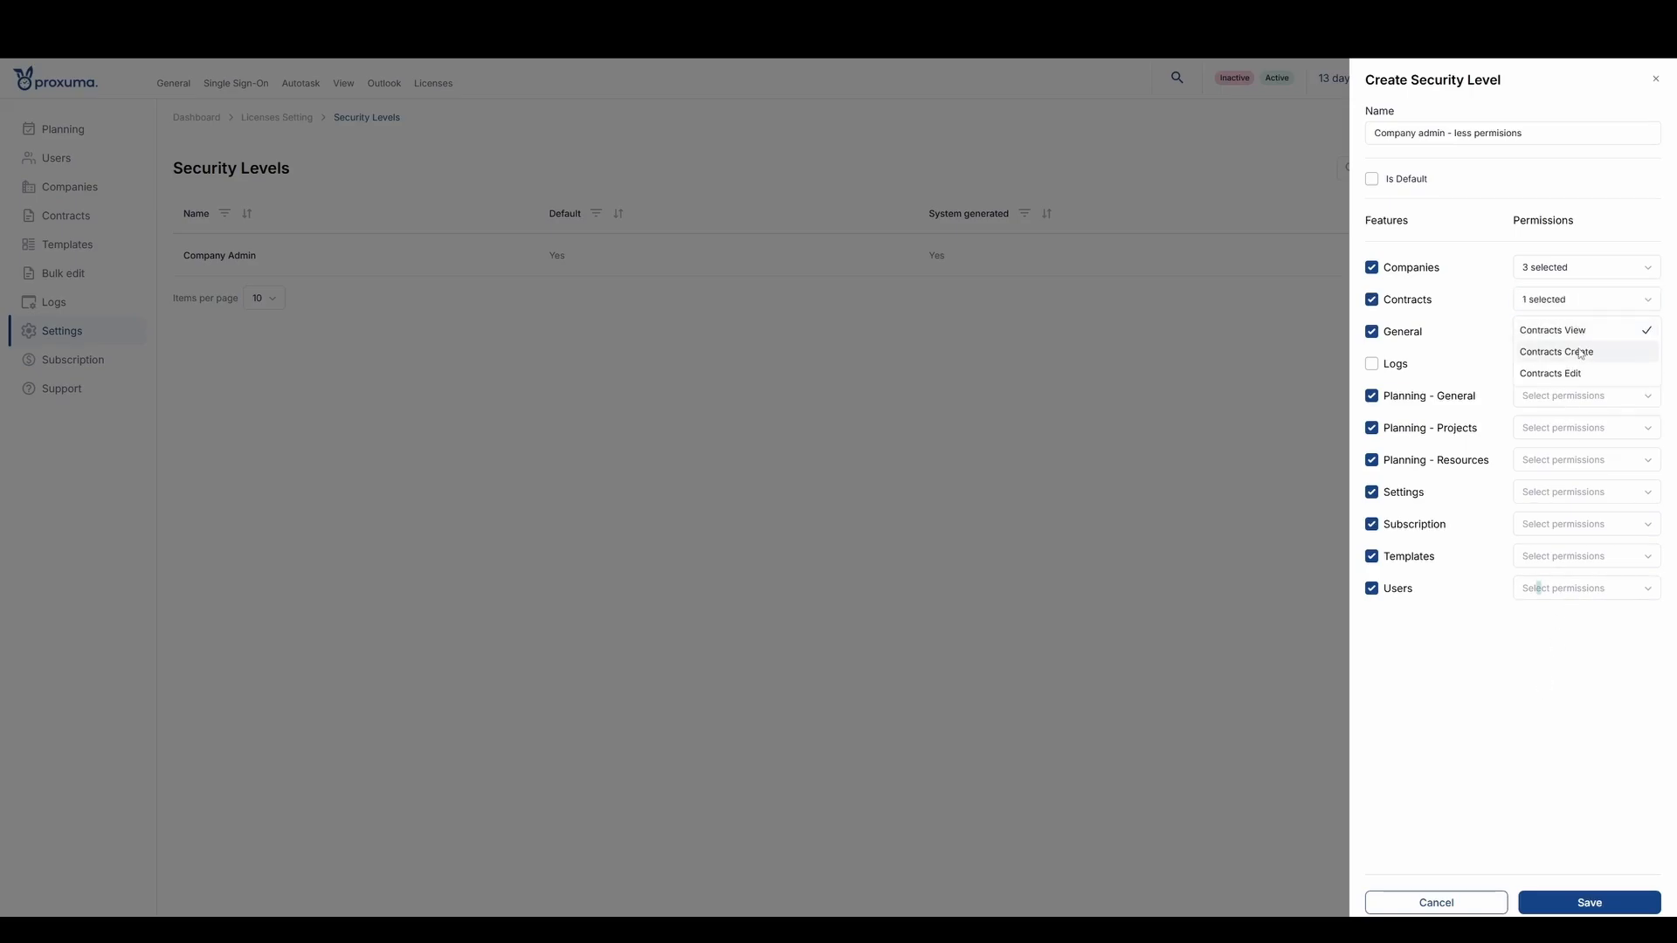
{"action": "left_click", "coordinate": [1580, 353]}
{"action": "left_click", "coordinate": [1576, 374]}
{"action": "left_click", "coordinate": [1513, 715]}
- Grant the General feature only the Organization Profile View permission
{"action": "left_click", "coordinate": [1568, 341]}
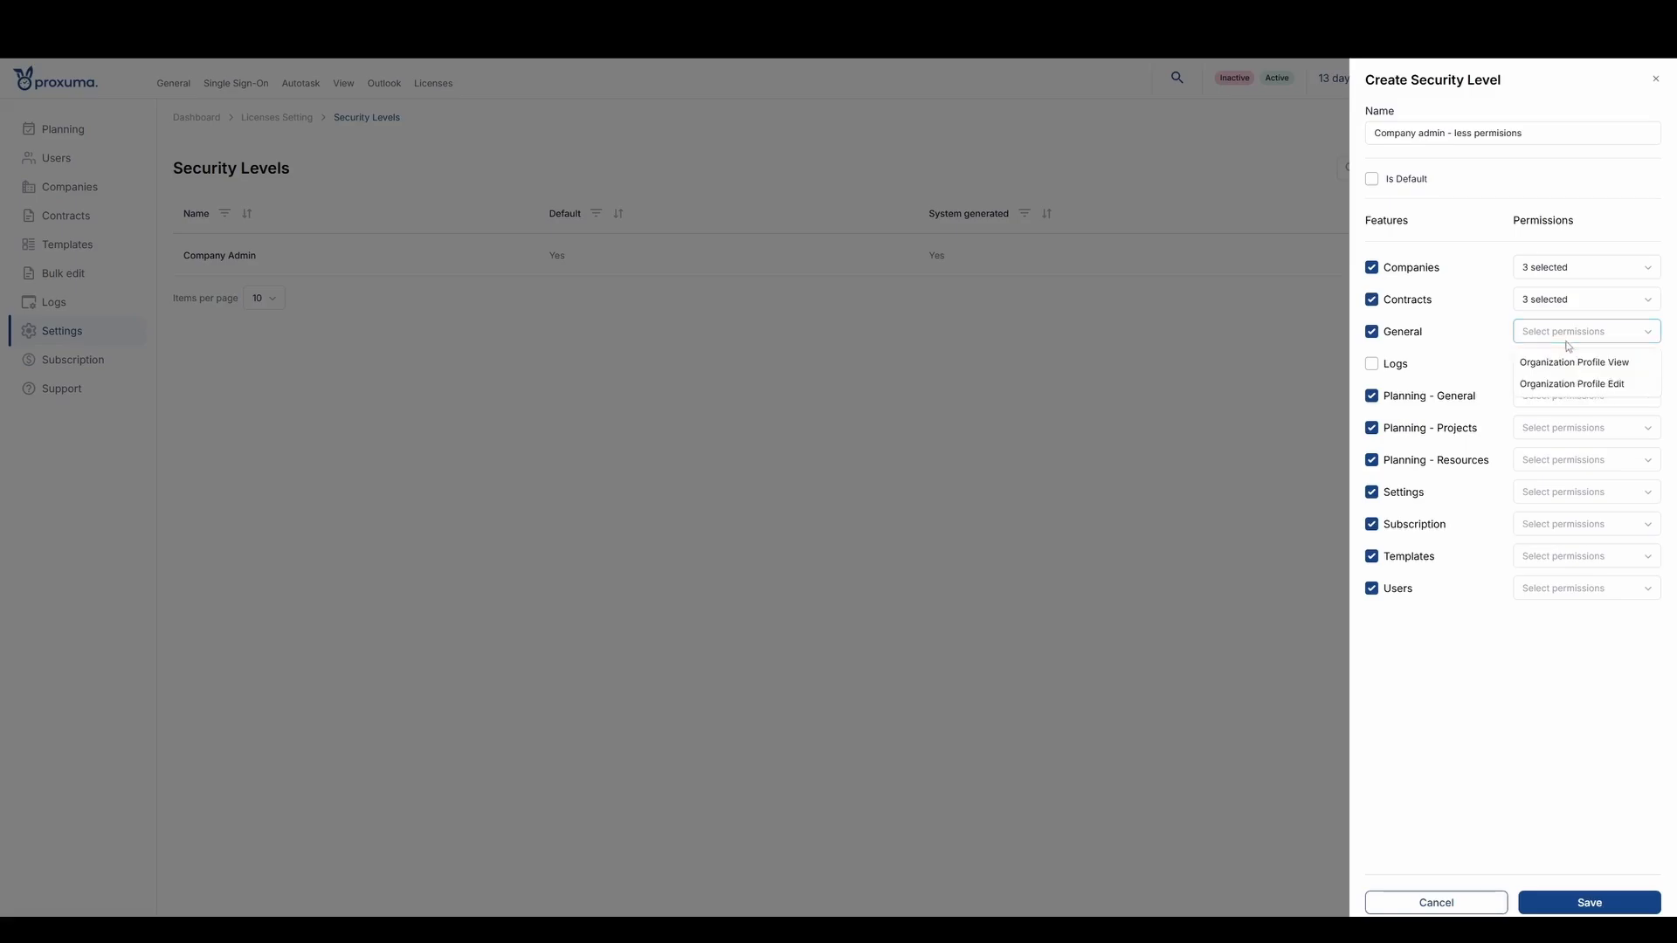
{"action": "left_click", "coordinate": [1571, 362]}
{"action": "left_click", "coordinate": [1572, 366]}
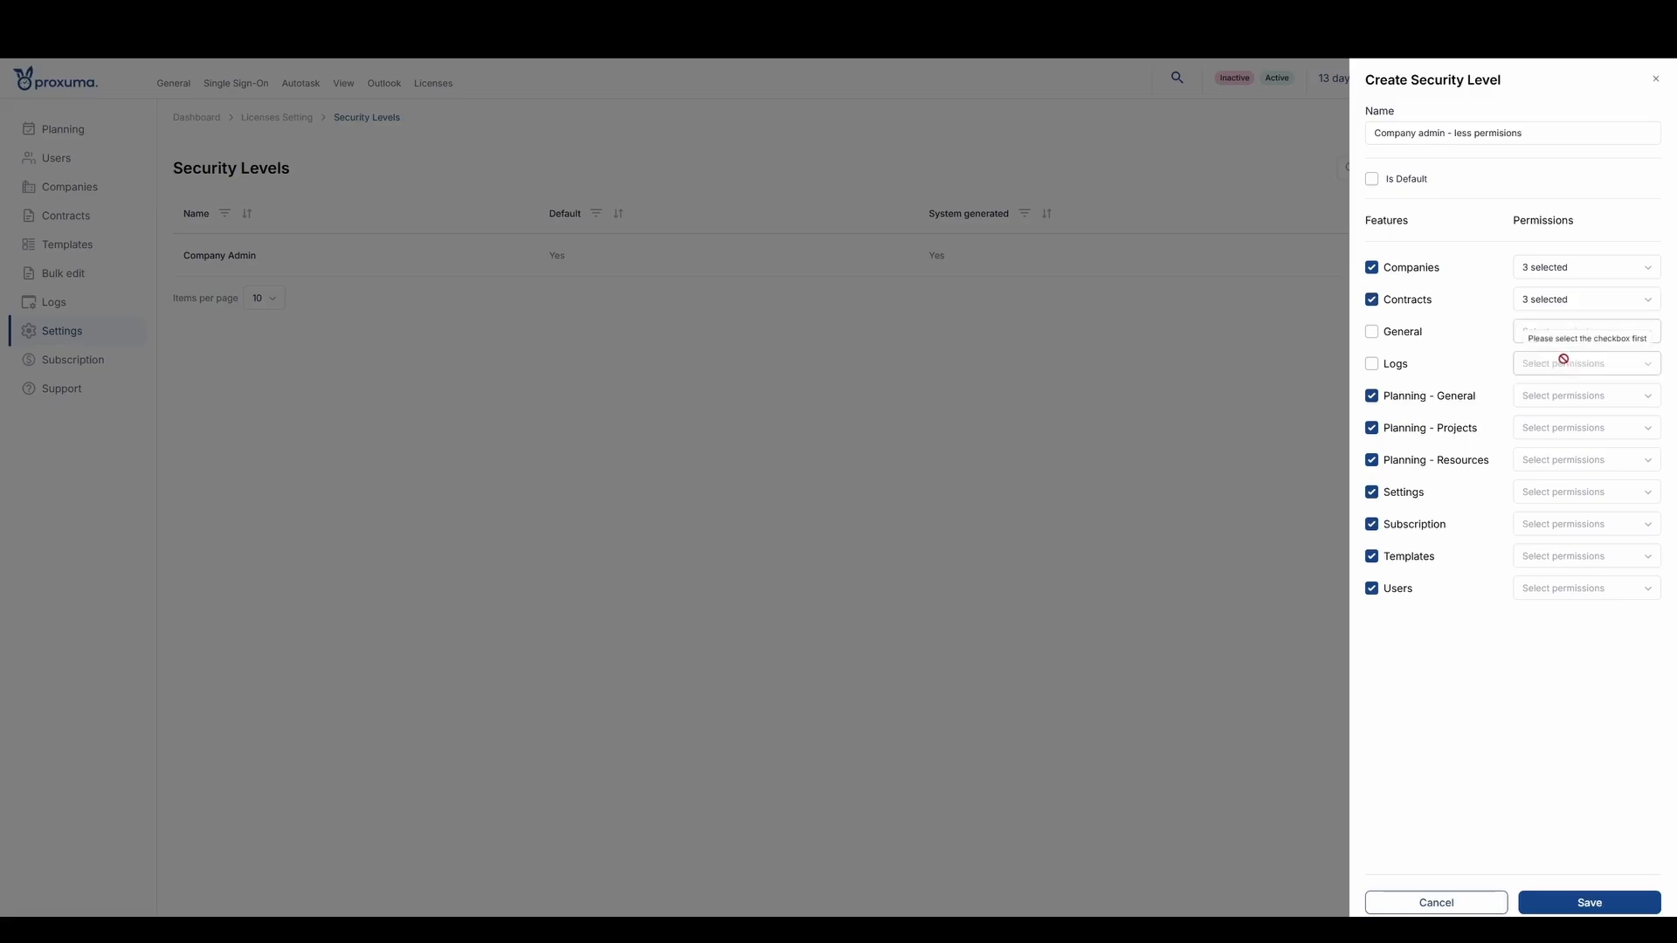
{"action": "left_click", "coordinate": [1386, 338]}
{"action": "left_click", "coordinate": [1580, 332]}
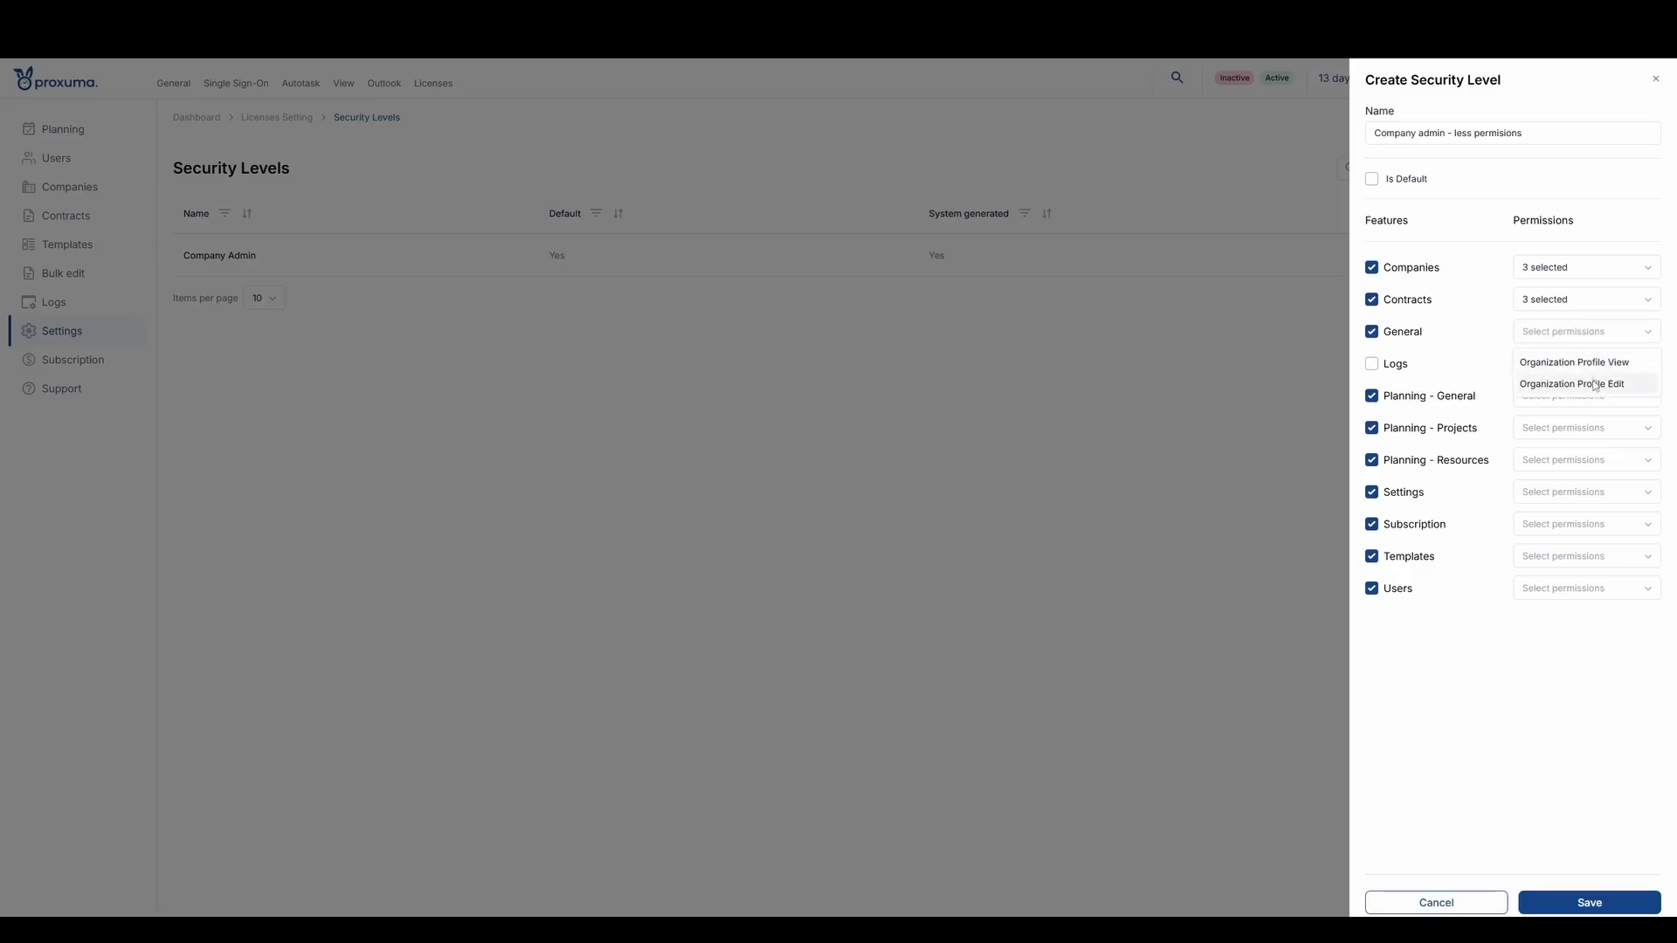
{"action": "left_click", "coordinate": [1563, 363]}
{"action": "left_click", "coordinate": [1434, 713]}
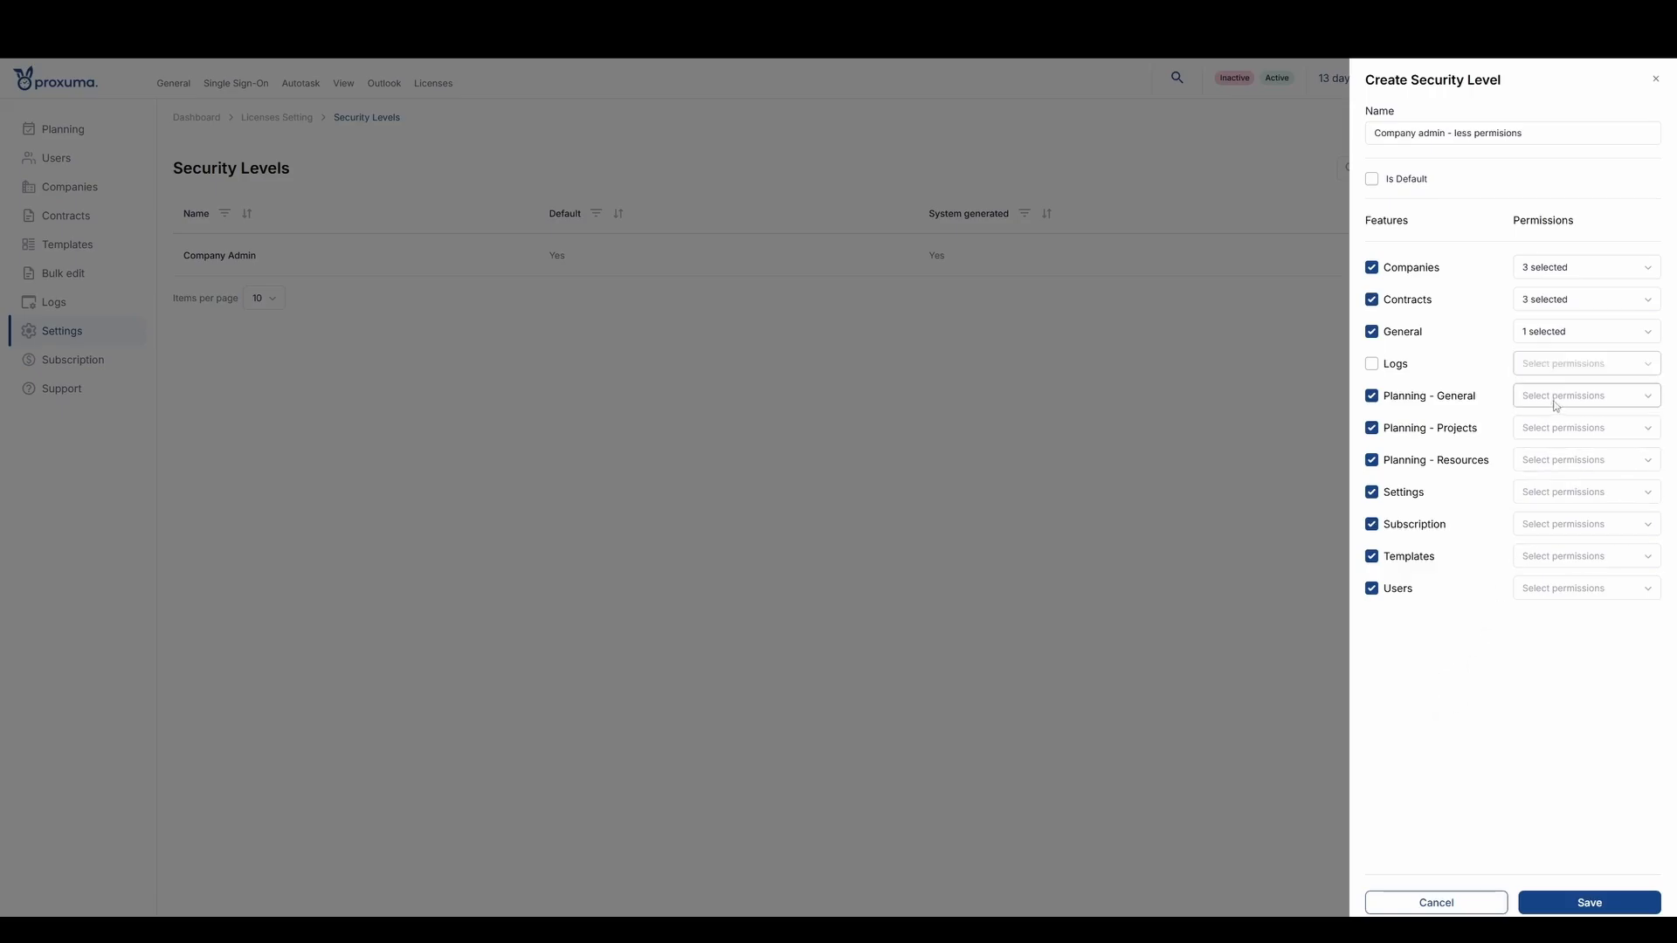
- Grant Planning - General the Planning Checklists View, Edit, Create and Delete permissions
{"action": "left_click", "coordinate": [1557, 407]}
{"action": "left_click", "coordinate": [1572, 426]}
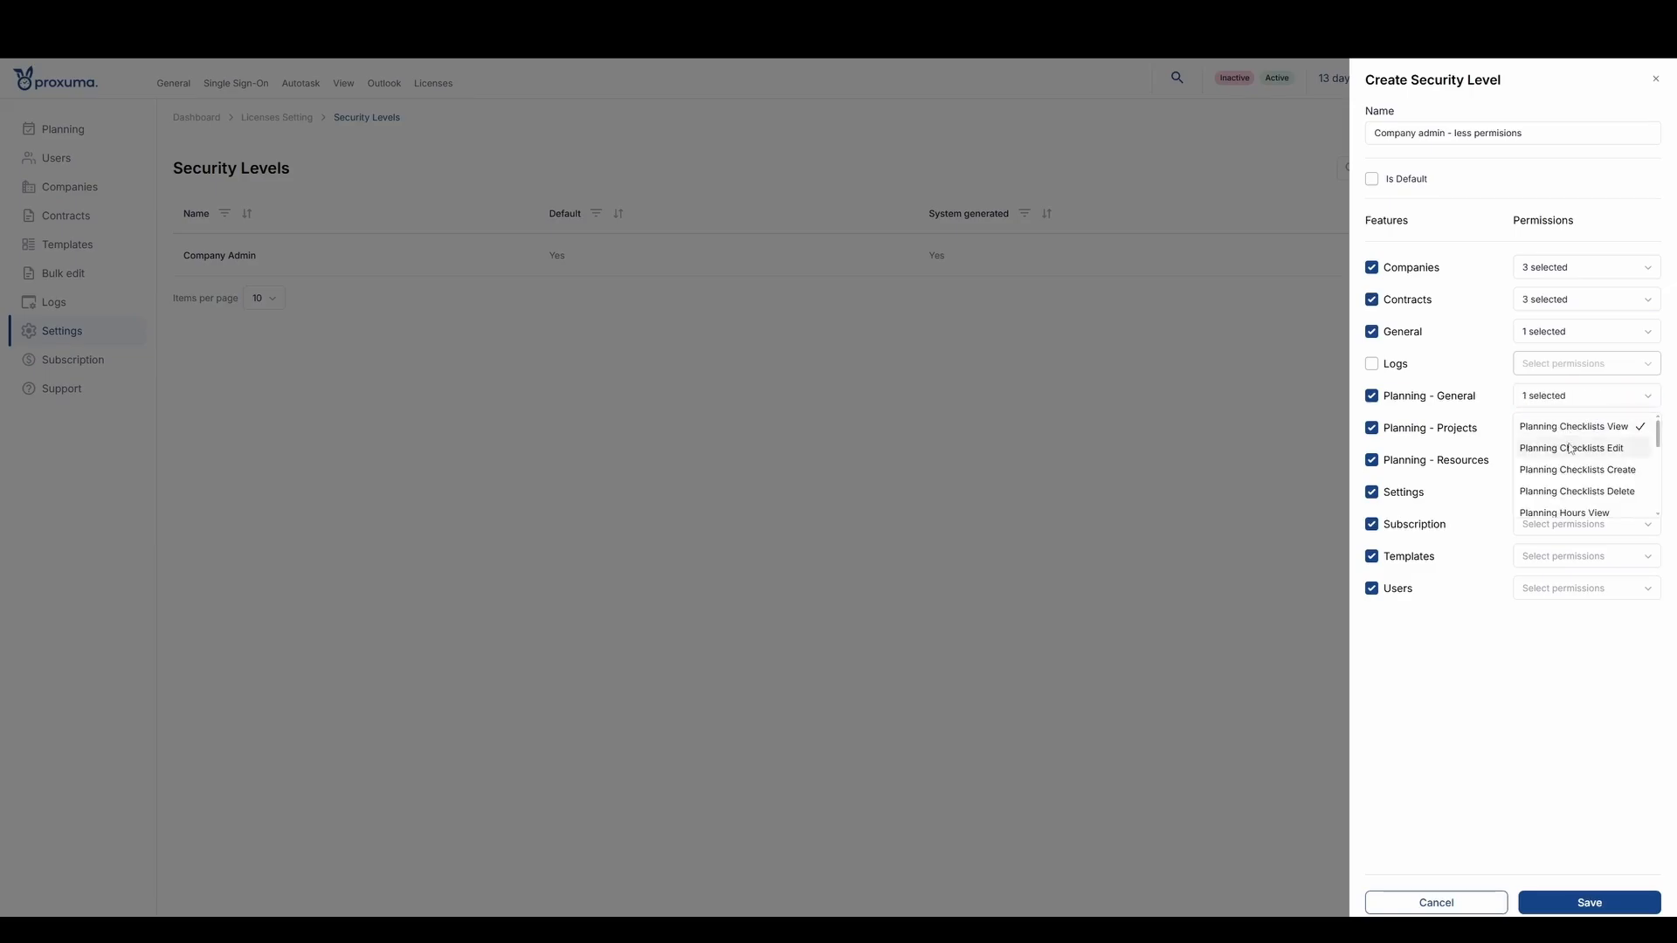
{"action": "left_click", "coordinate": [1571, 448]}
{"action": "left_click", "coordinate": [1572, 470]}
{"action": "left_click", "coordinate": [1572, 491]}
- Add the Planning Hours View, Edit, Create and Delete permissions to Planning - General
{"action": "scroll", "coordinate": [1573, 489], "scroll_direction": "down", "scroll_amount": 2}
{"action": "left_click", "coordinate": [1573, 449]}
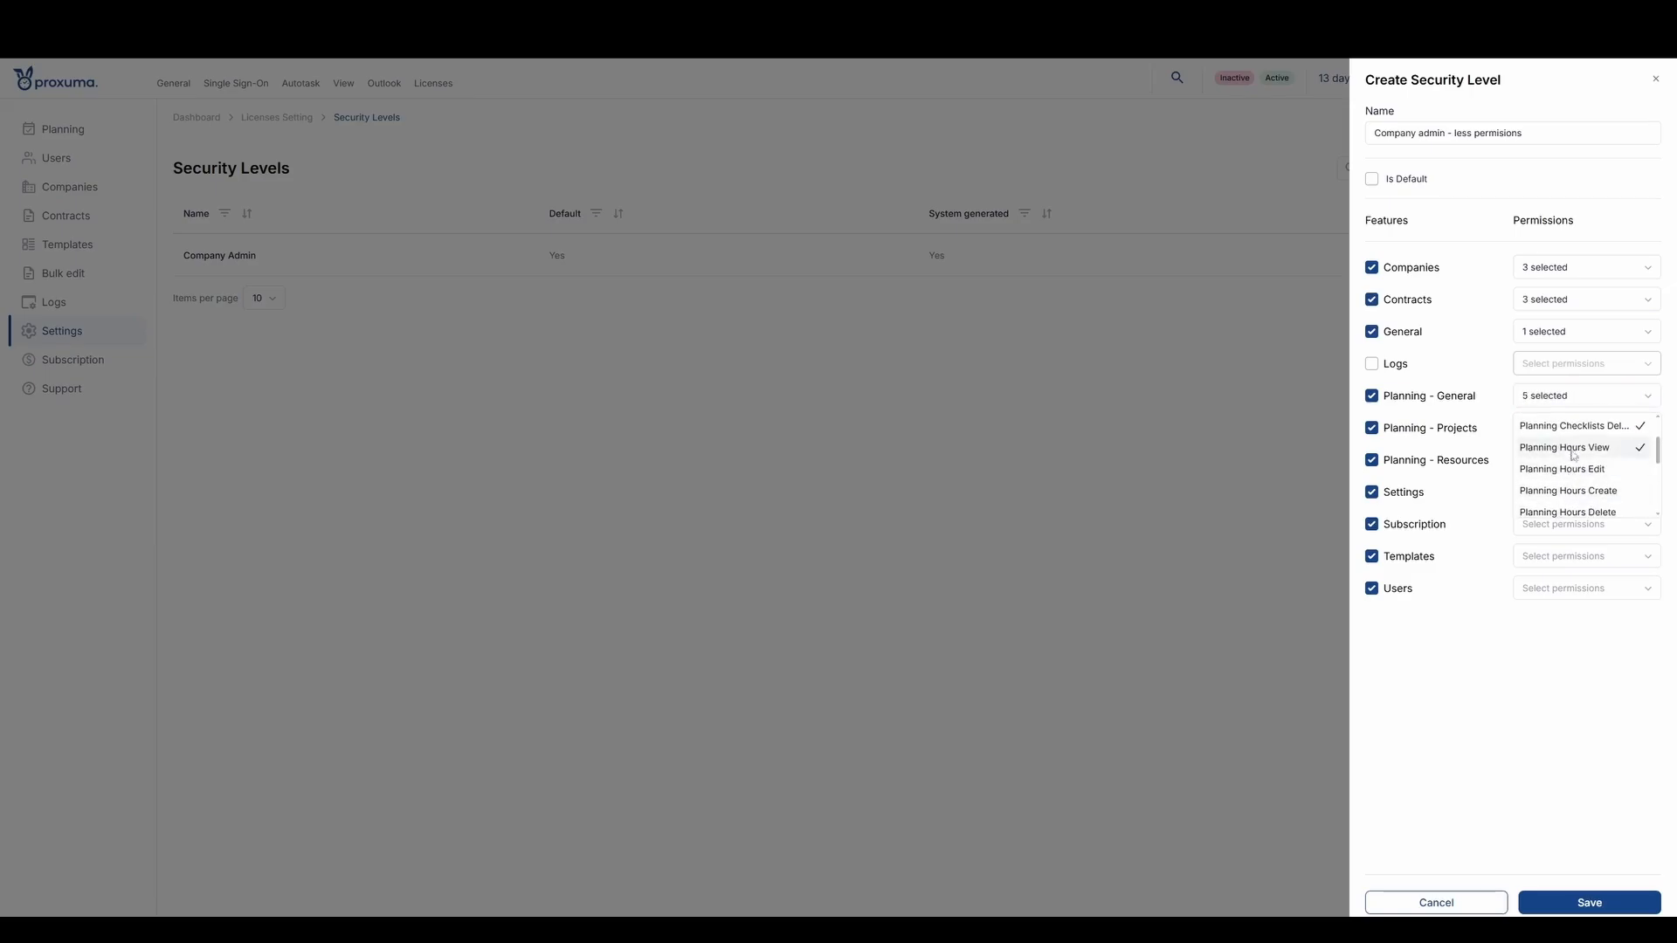
{"action": "left_click", "coordinate": [1572, 469]}
{"action": "left_click", "coordinate": [1572, 491]}
{"action": "scroll", "coordinate": [1572, 498], "scroll_direction": "down", "scroll_amount": 2}
{"action": "left_click", "coordinate": [1571, 446]}
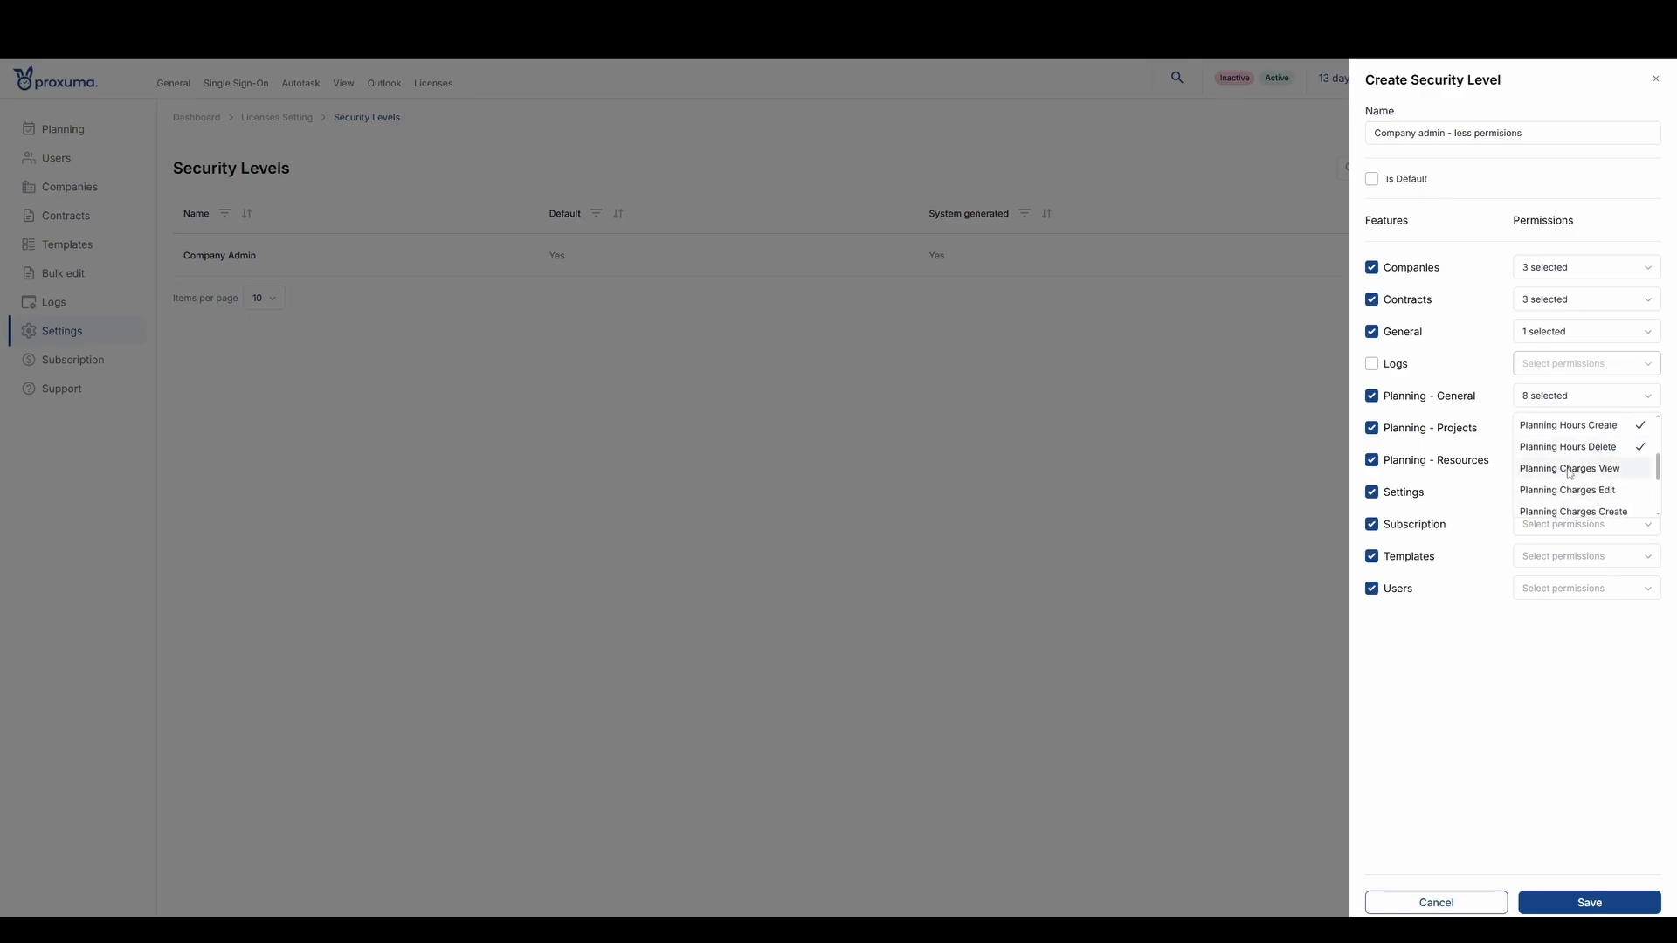
- Add the Planning Charges View, Edit, Create and Delete permissions to Planning - General
{"action": "left_click", "coordinate": [1568, 470]}
{"action": "left_click", "coordinate": [1569, 491]}
{"action": "left_click", "coordinate": [1570, 511]}
{"action": "scroll", "coordinate": [1570, 484], "scroll_direction": "down", "scroll_amount": 2}
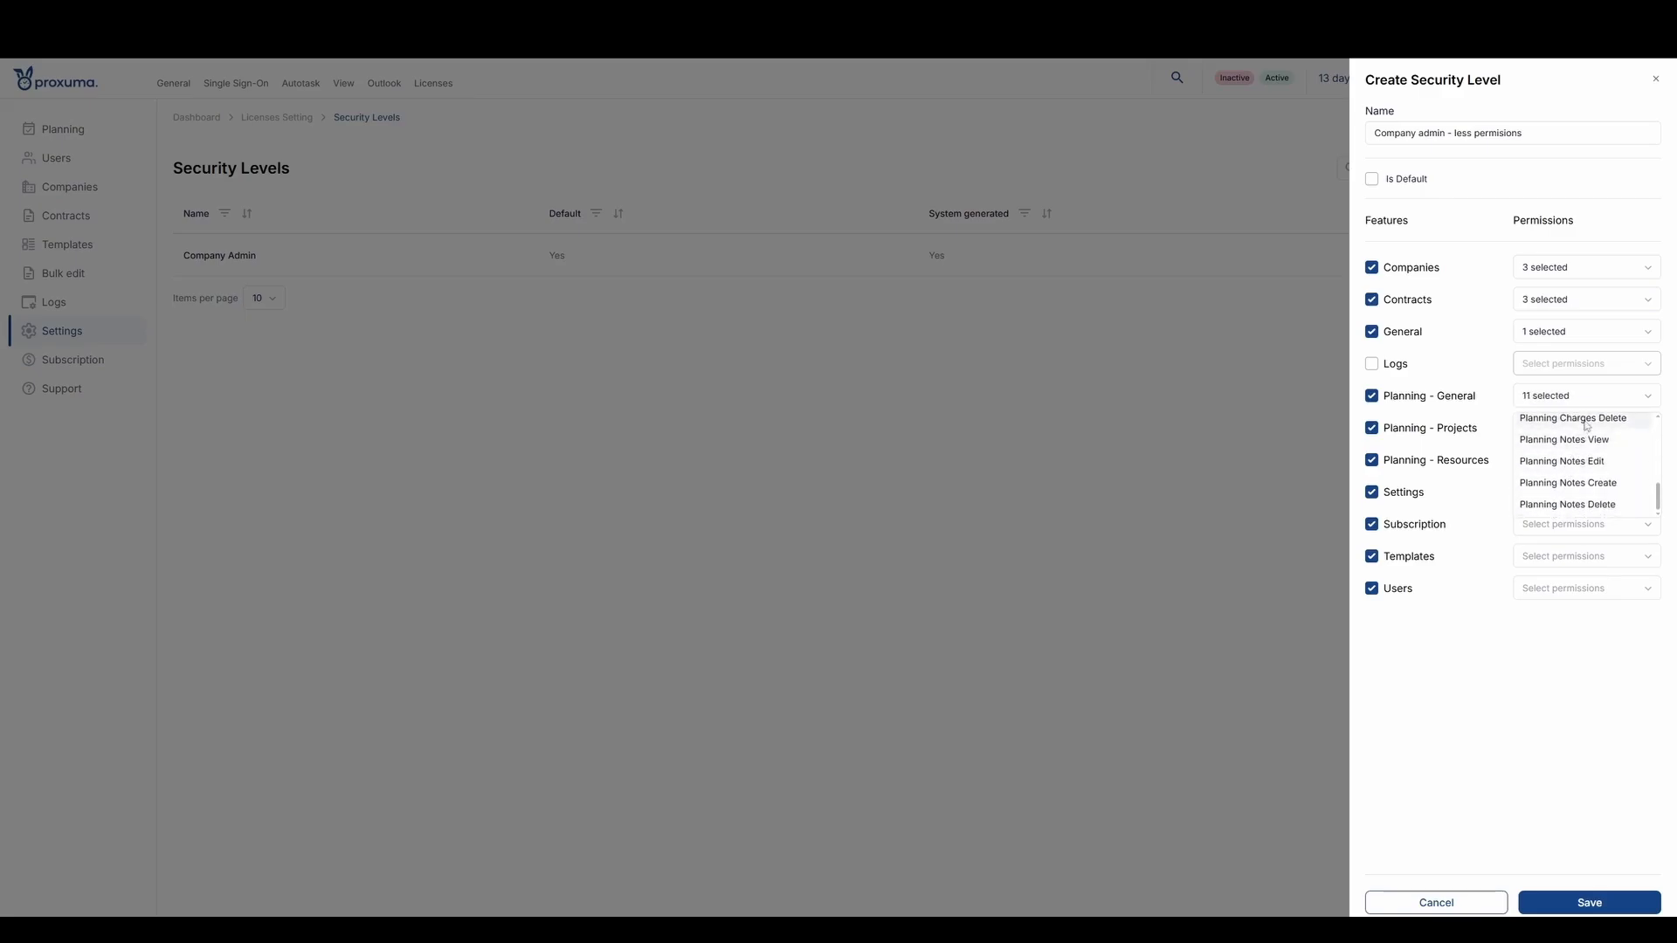
{"action": "left_click", "coordinate": [1585, 423]}
- Add the Planning Notes View, Edit, Create and Delete permissions to Planning - General
{"action": "left_click", "coordinate": [1580, 443]}
{"action": "left_click", "coordinate": [1576, 464]}
{"action": "left_click", "coordinate": [1574, 486]}
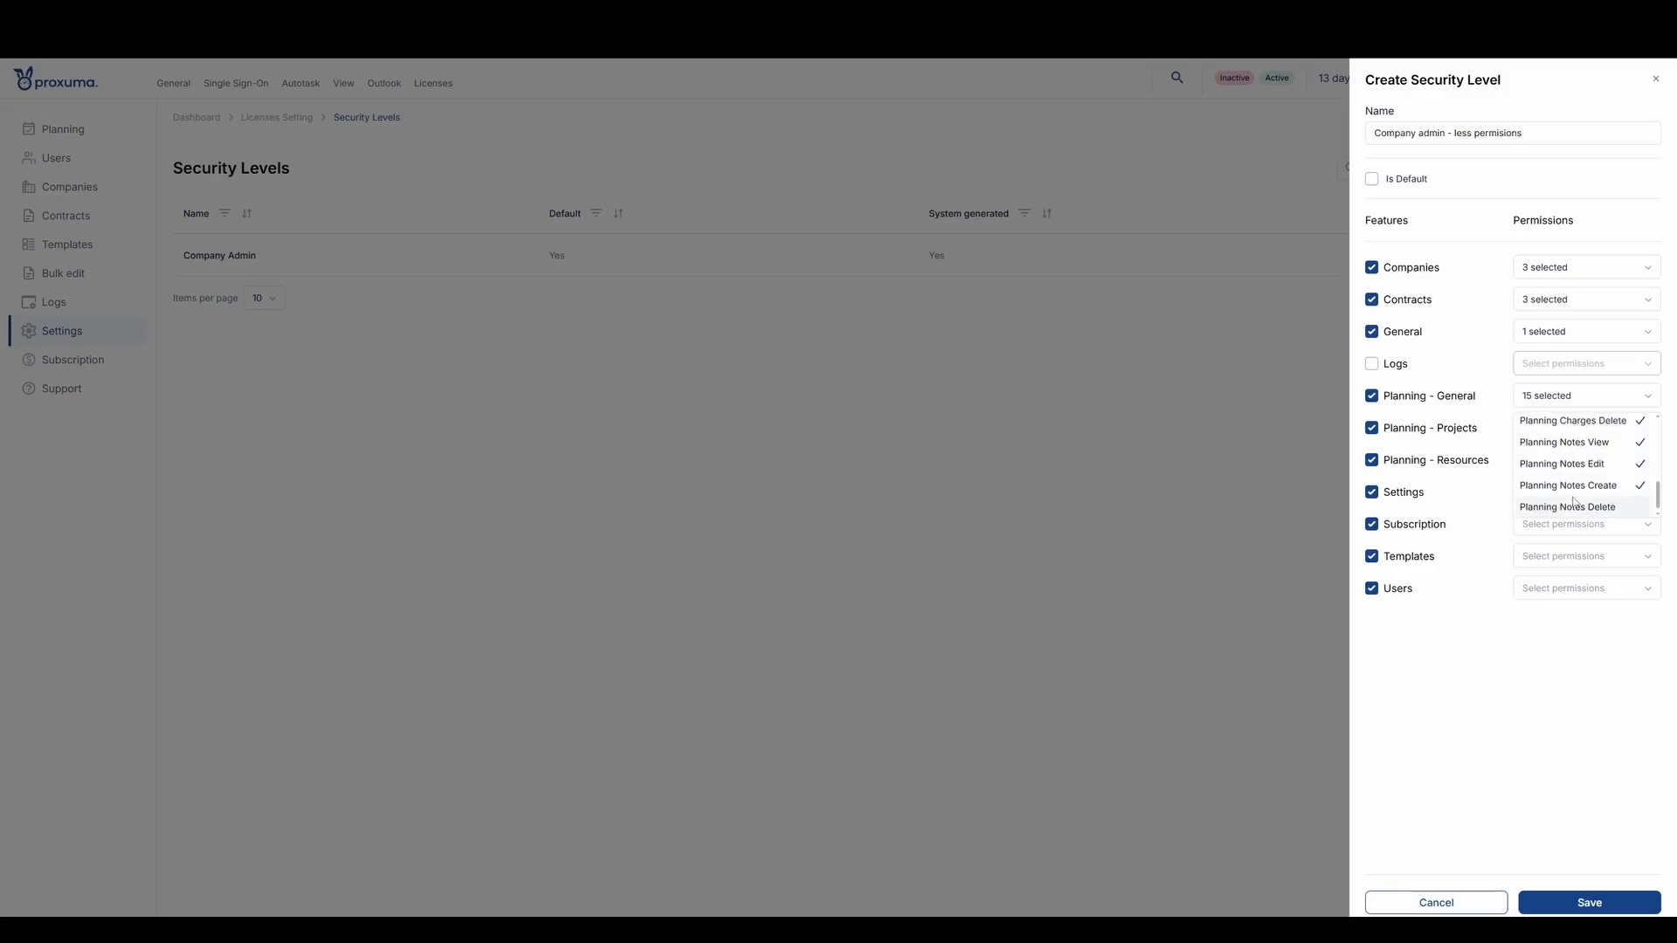
{"action": "left_click", "coordinate": [1575, 505]}
{"action": "left_click", "coordinate": [1520, 756]}
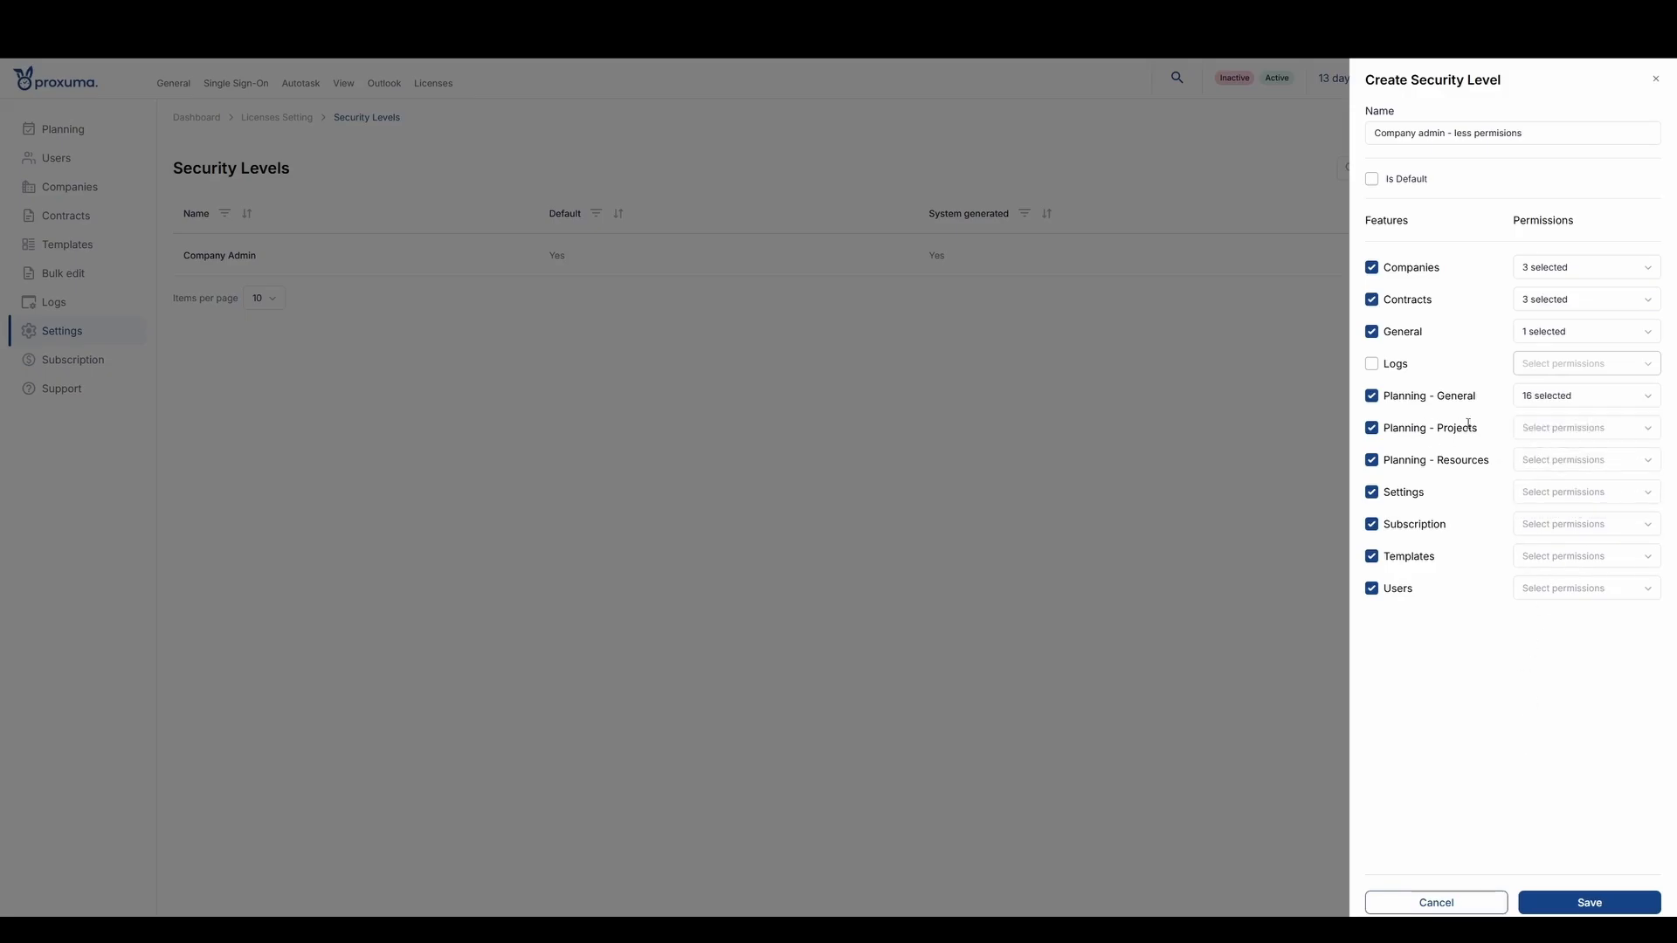
- Grant Planning - Projects the Planning Projects View, Edit and Create permissions
{"action": "left_click", "coordinate": [1562, 430]}
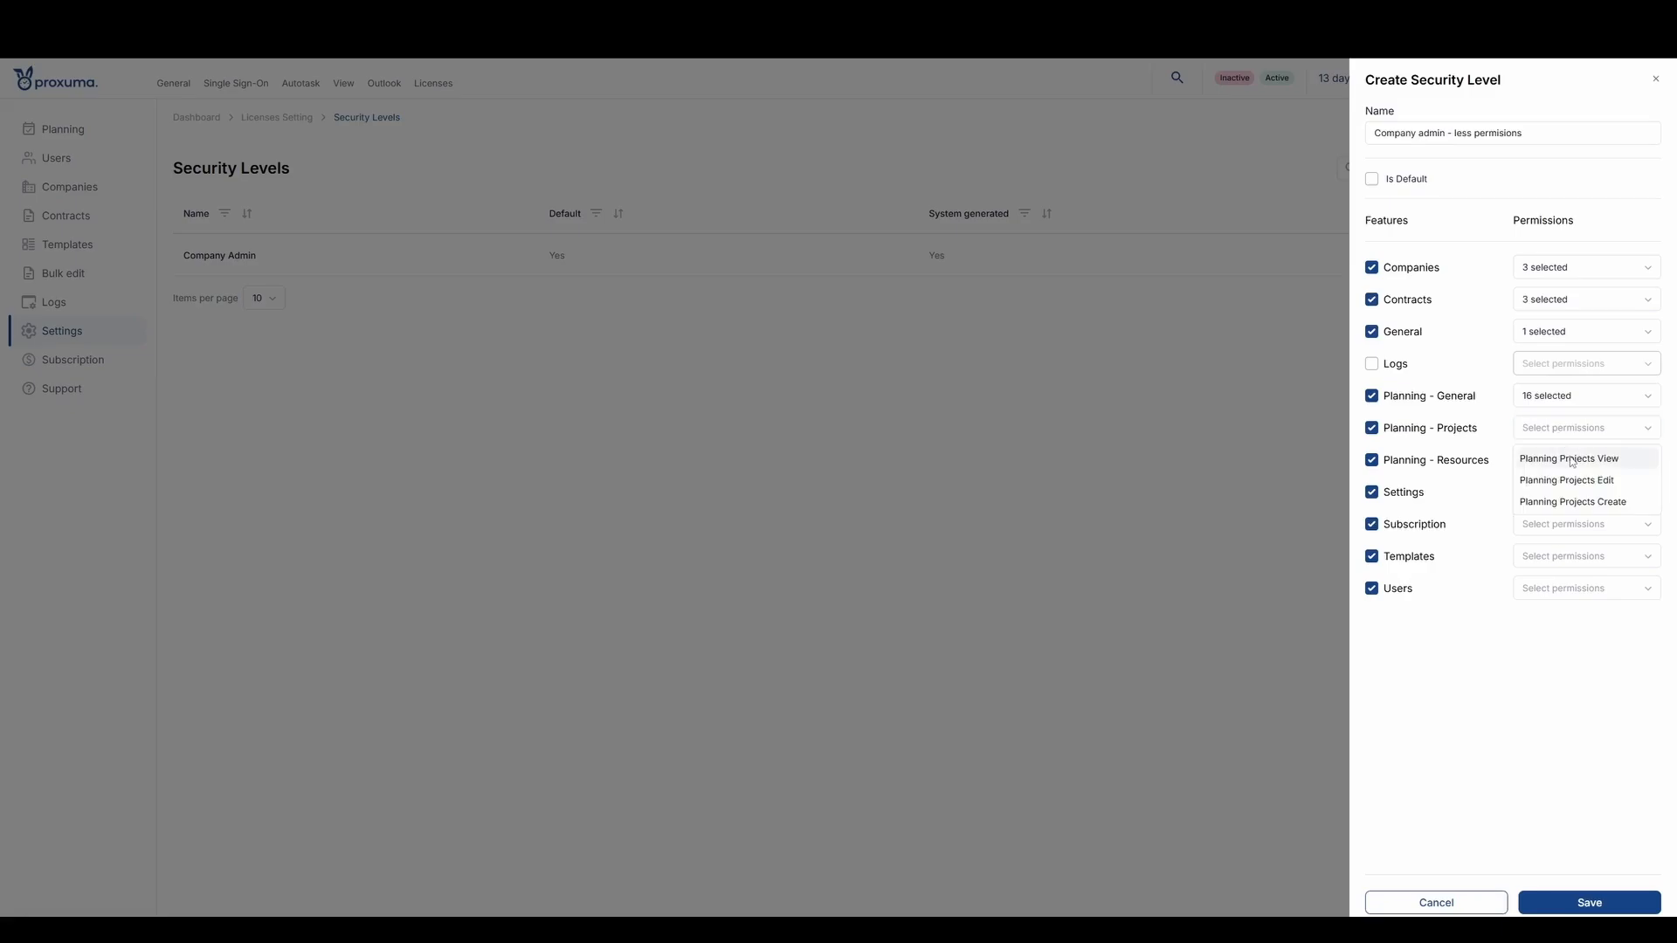
{"action": "left_click", "coordinate": [1573, 460]}
{"action": "left_click", "coordinate": [1571, 482]}
{"action": "left_click", "coordinate": [1570, 503]}
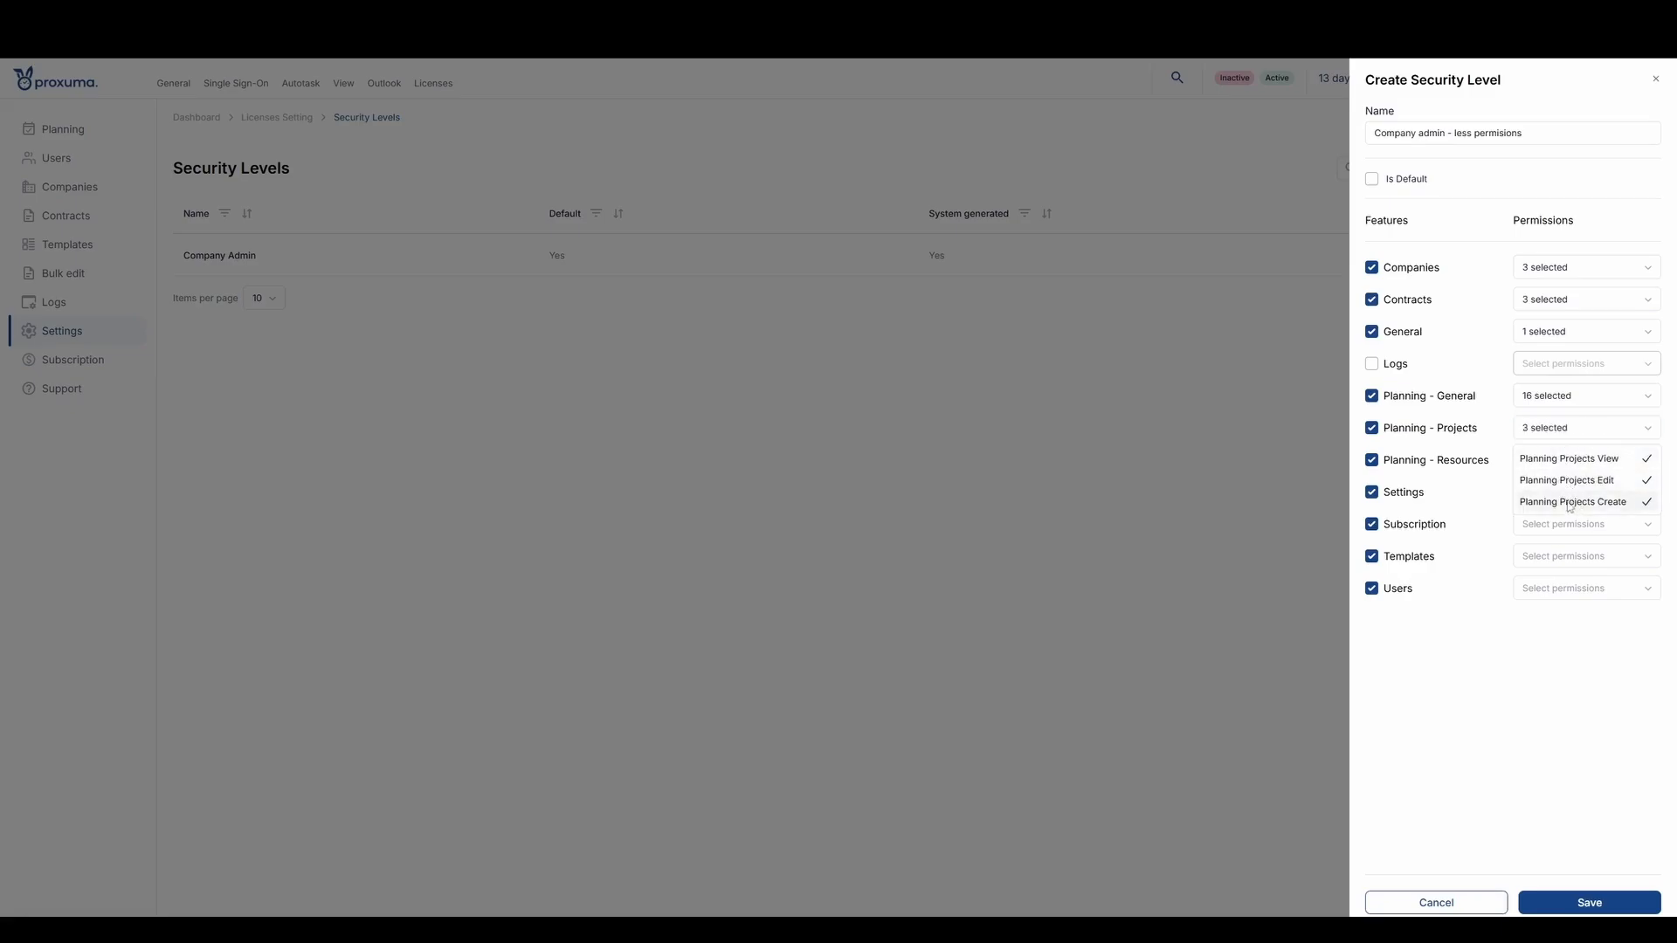
{"action": "left_click", "coordinate": [1503, 480]}
- Grant Planning - Resources the Planning Resources View, Edit and Create permissions
{"action": "left_click", "coordinate": [1564, 461]}
{"action": "left_click", "coordinate": [1573, 490]}
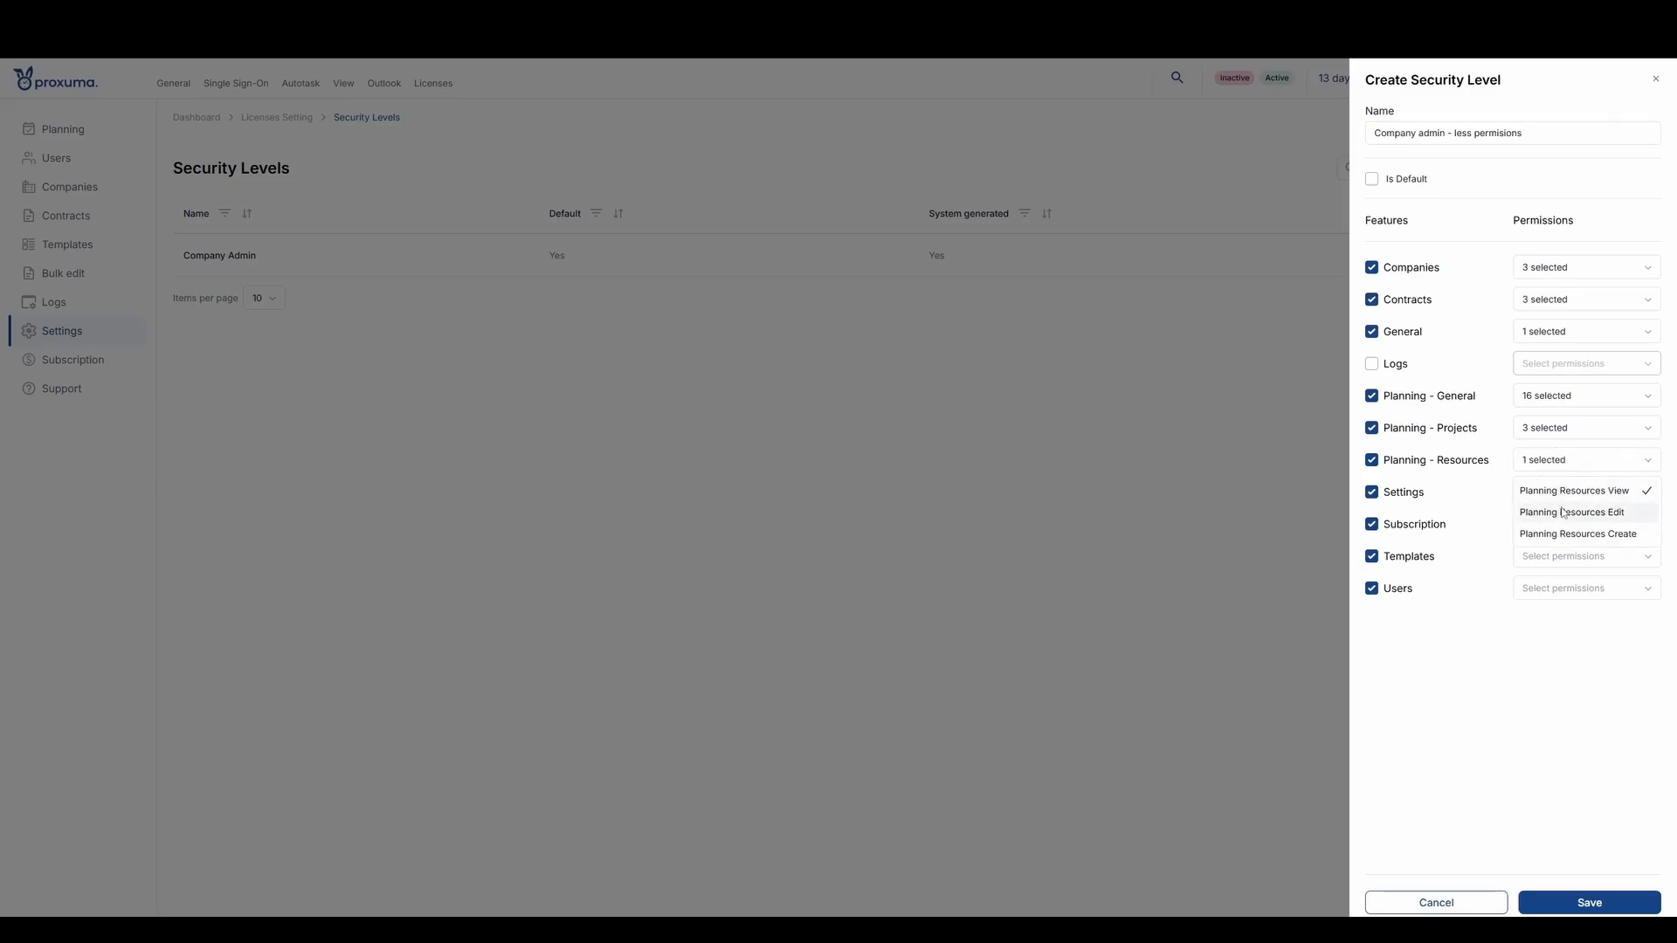
{"action": "left_click", "coordinate": [1563, 514]}
{"action": "left_click", "coordinate": [1573, 533]}
{"action": "left_click", "coordinate": [1494, 685]}
- Grant the Settings feature only the Settings General View and Settings General Edit permissions
{"action": "left_click", "coordinate": [1547, 494]}
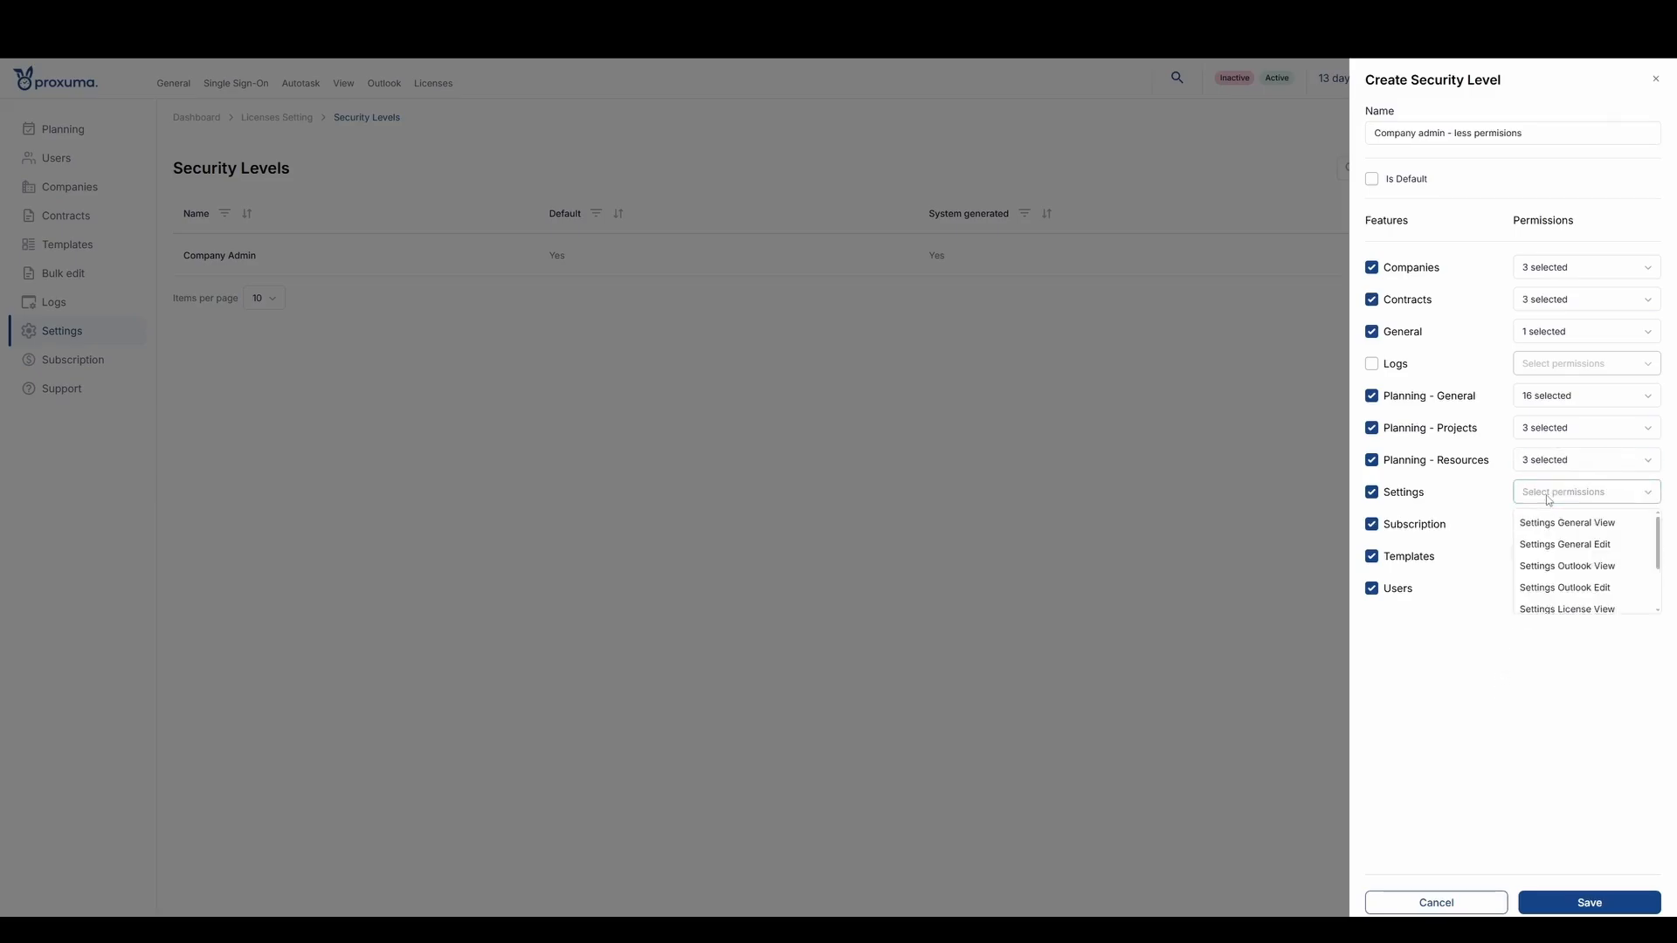
{"action": "left_click", "coordinate": [1582, 527]}
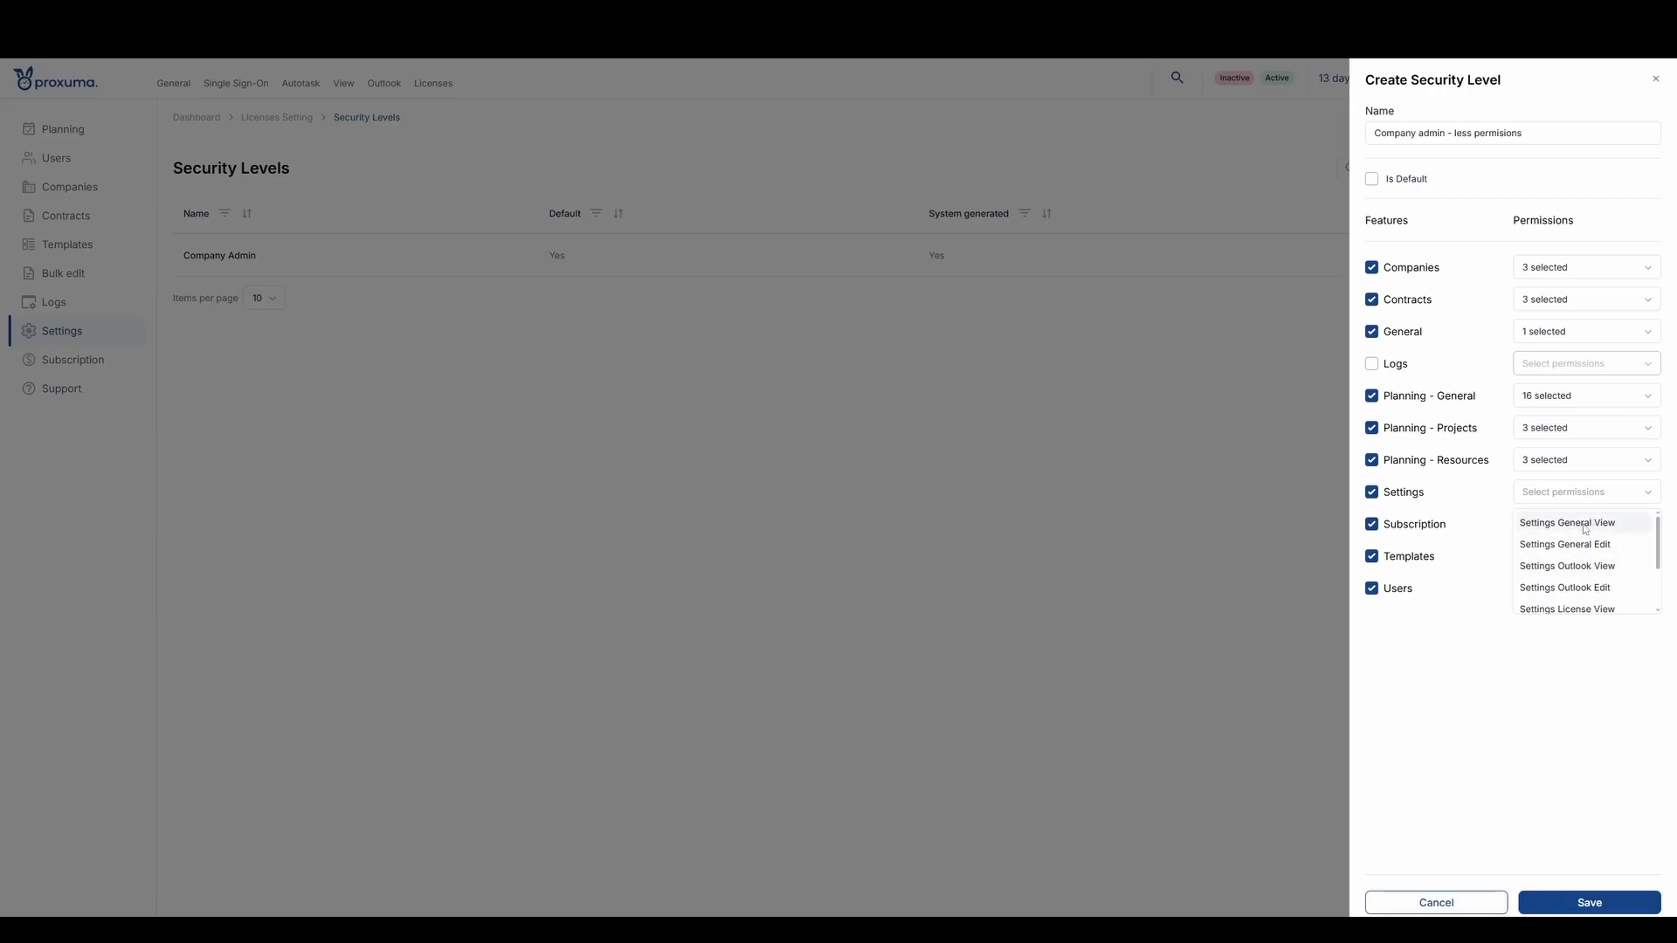
{"action": "left_click", "coordinate": [1585, 544]}
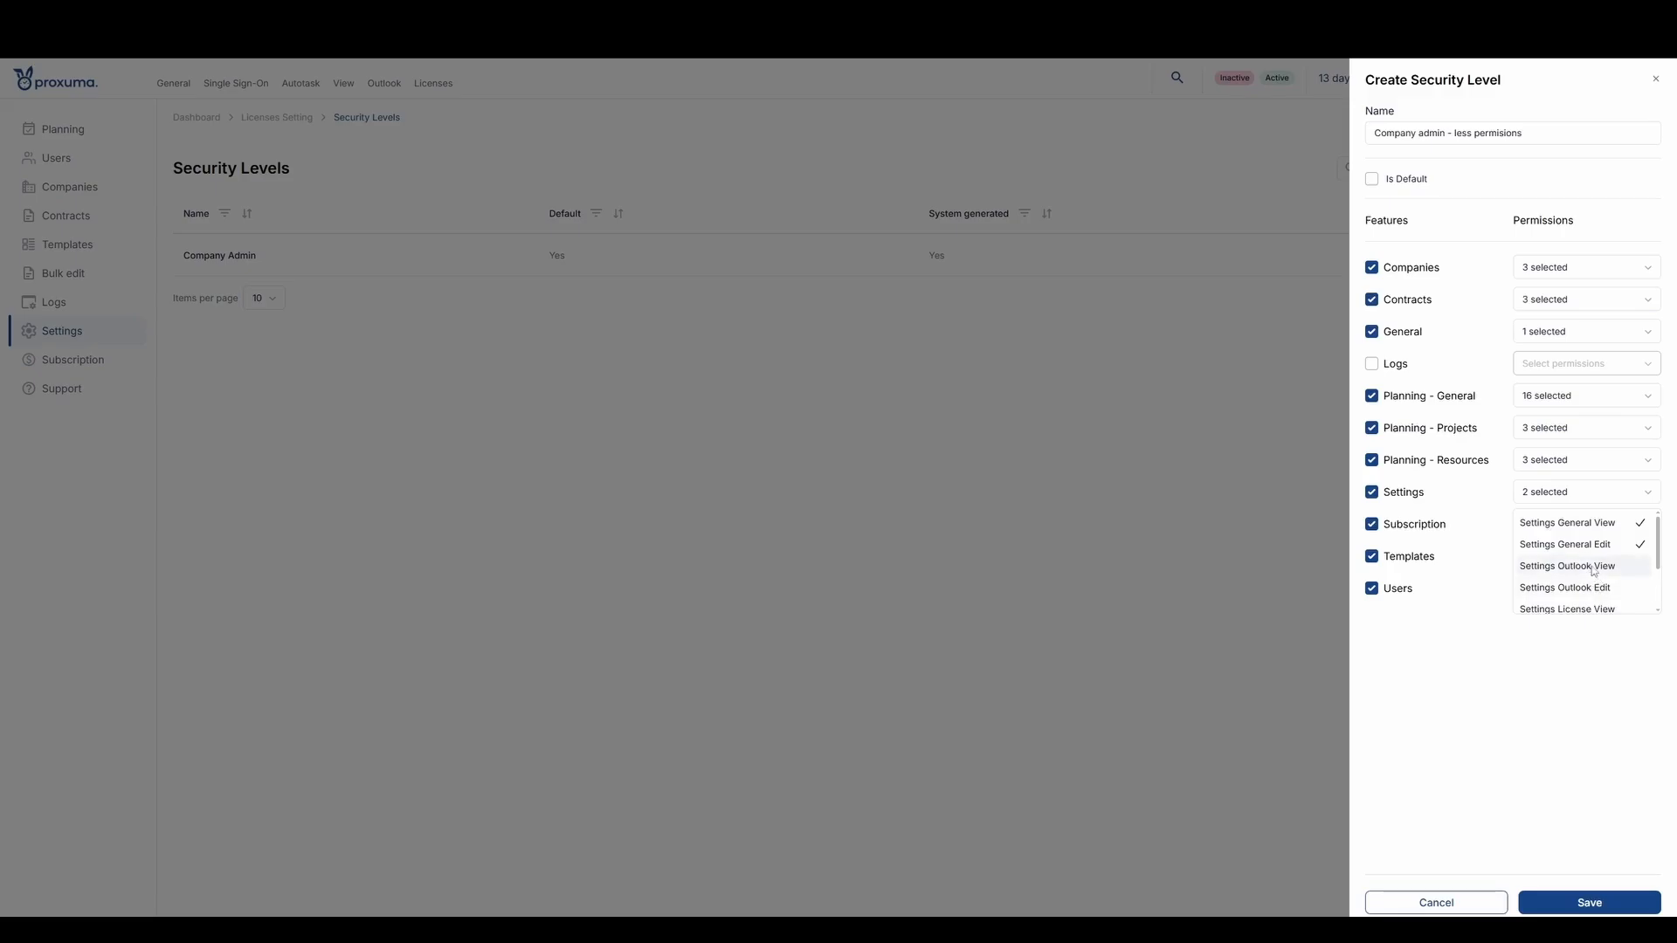
{"action": "scroll", "coordinate": [1591, 577], "scroll_direction": "down", "scroll_amount": 1}
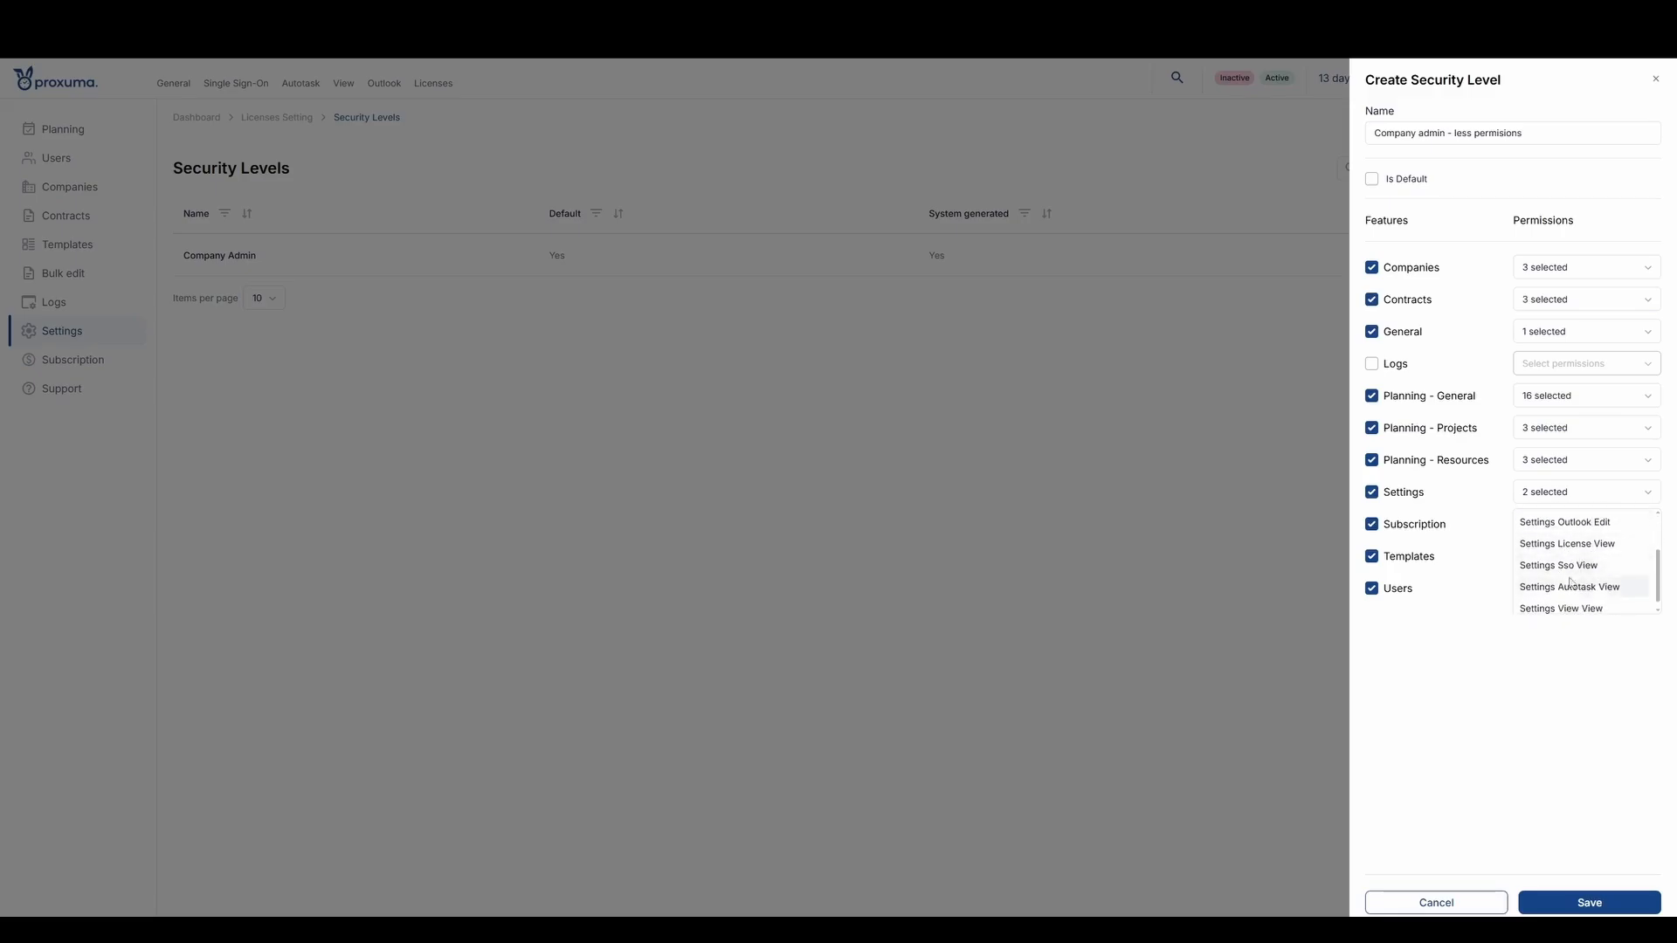
{"action": "scroll", "coordinate": [1579, 592], "scroll_direction": "down", "scroll_amount": 1}
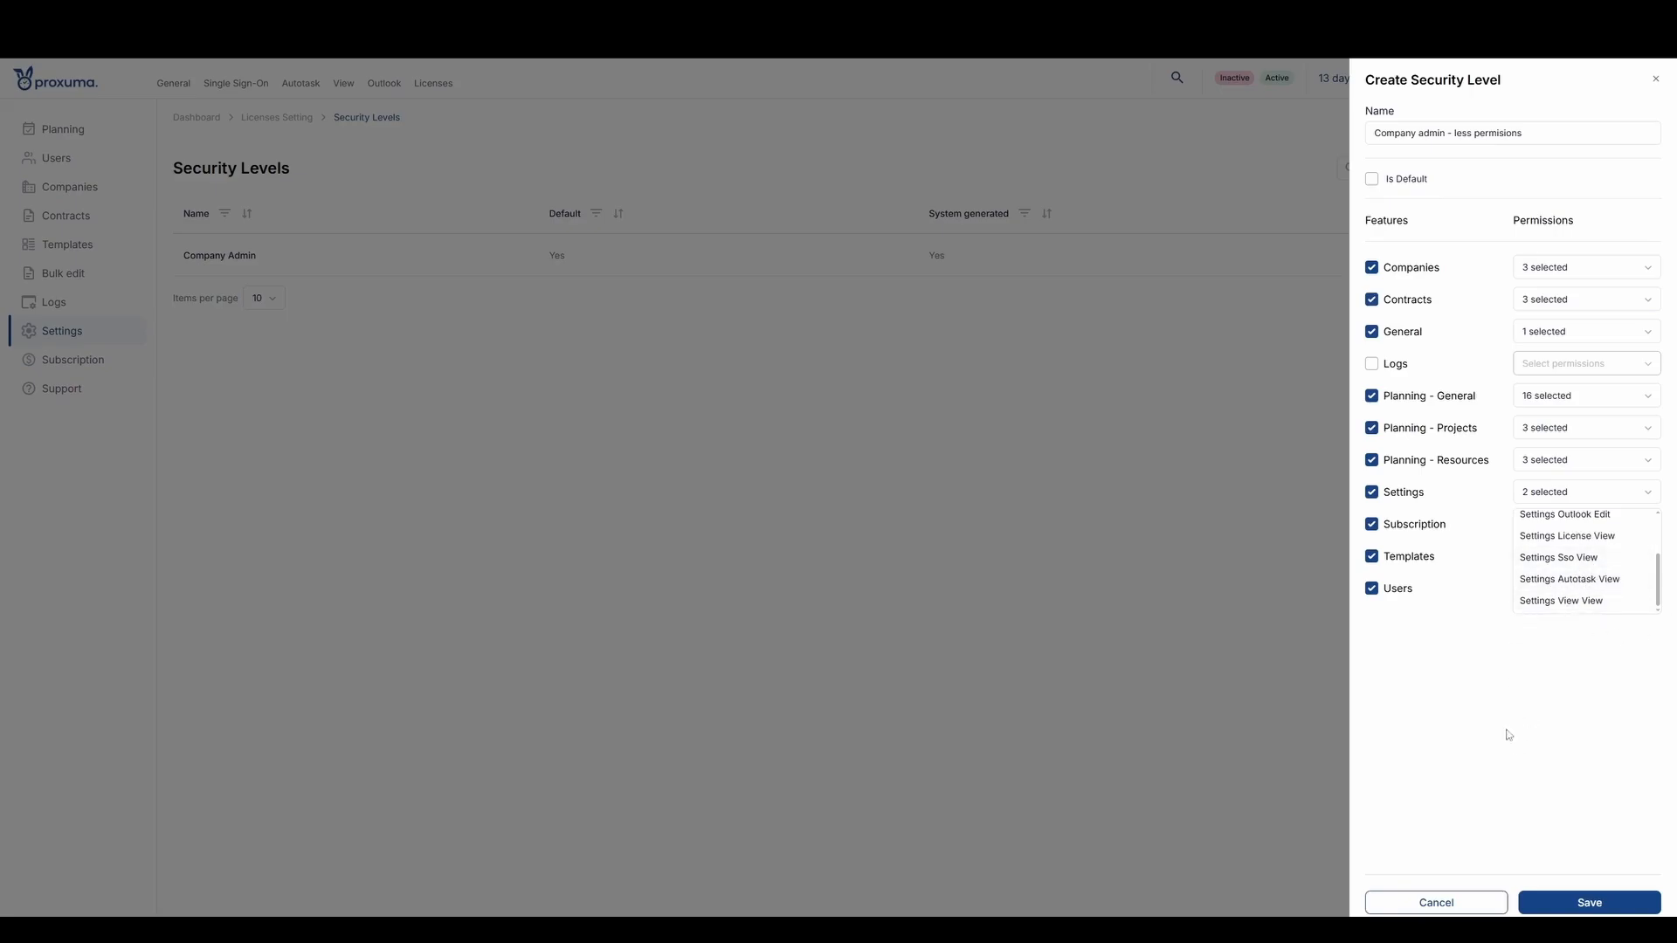
{"action": "scroll", "coordinate": [1592, 581], "scroll_direction": "up", "scroll_amount": 1}
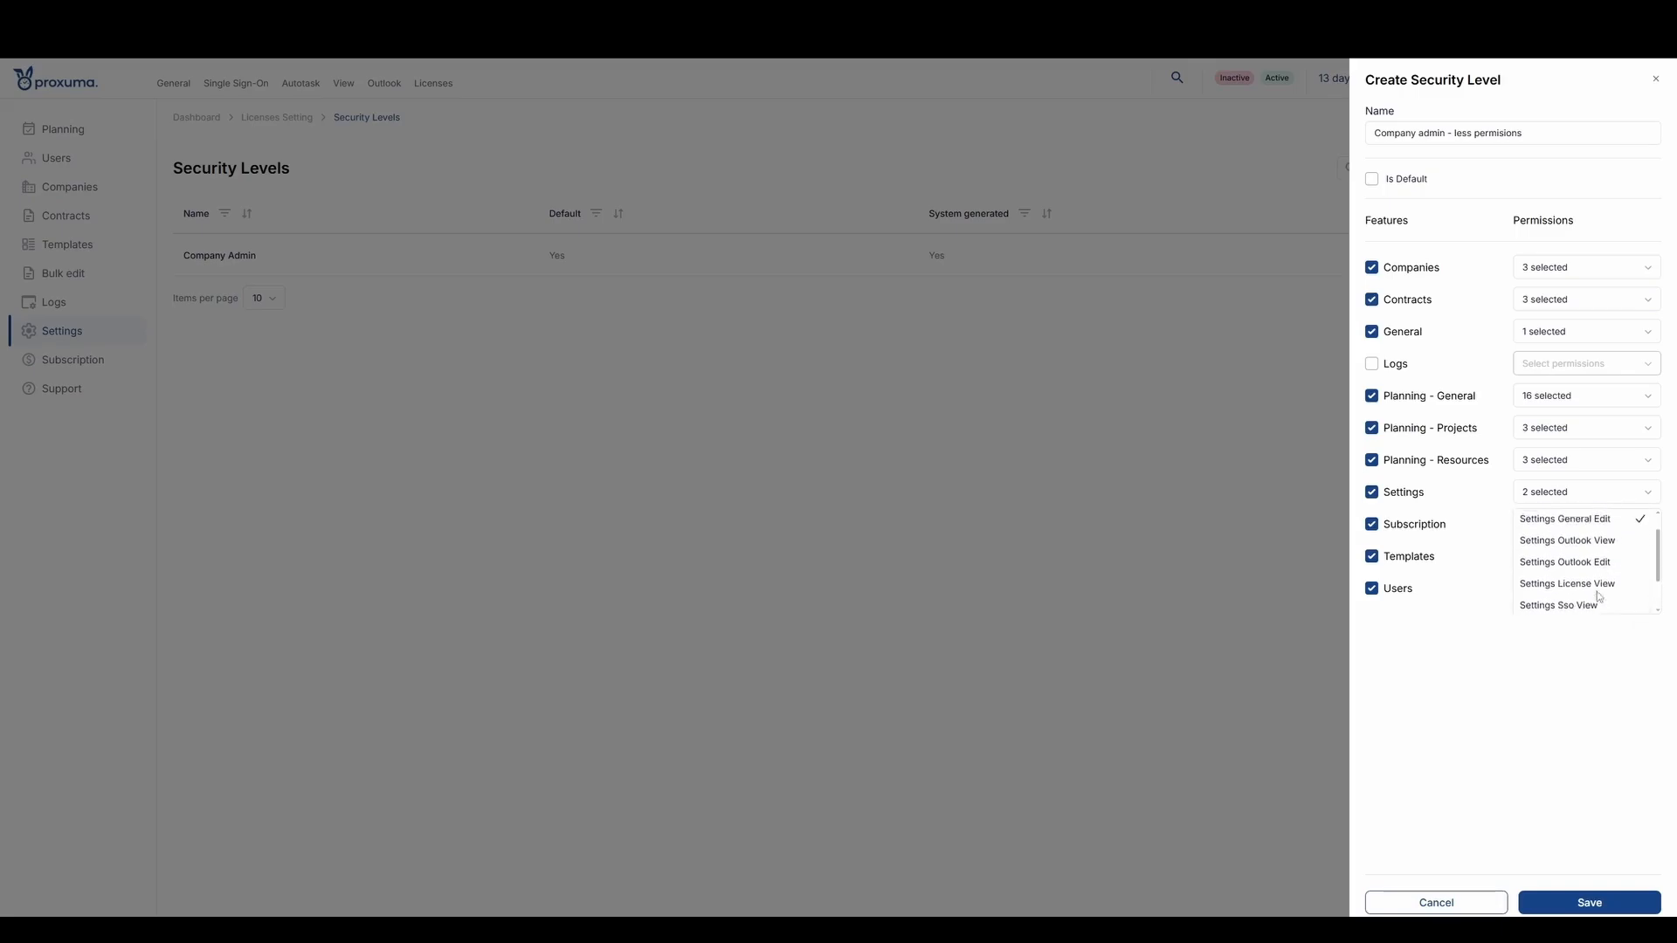
{"action": "left_click", "coordinate": [1487, 708]}
- Grant the Subscription feature only the Subscription Invoice View permission
{"action": "left_click", "coordinate": [1563, 527]}
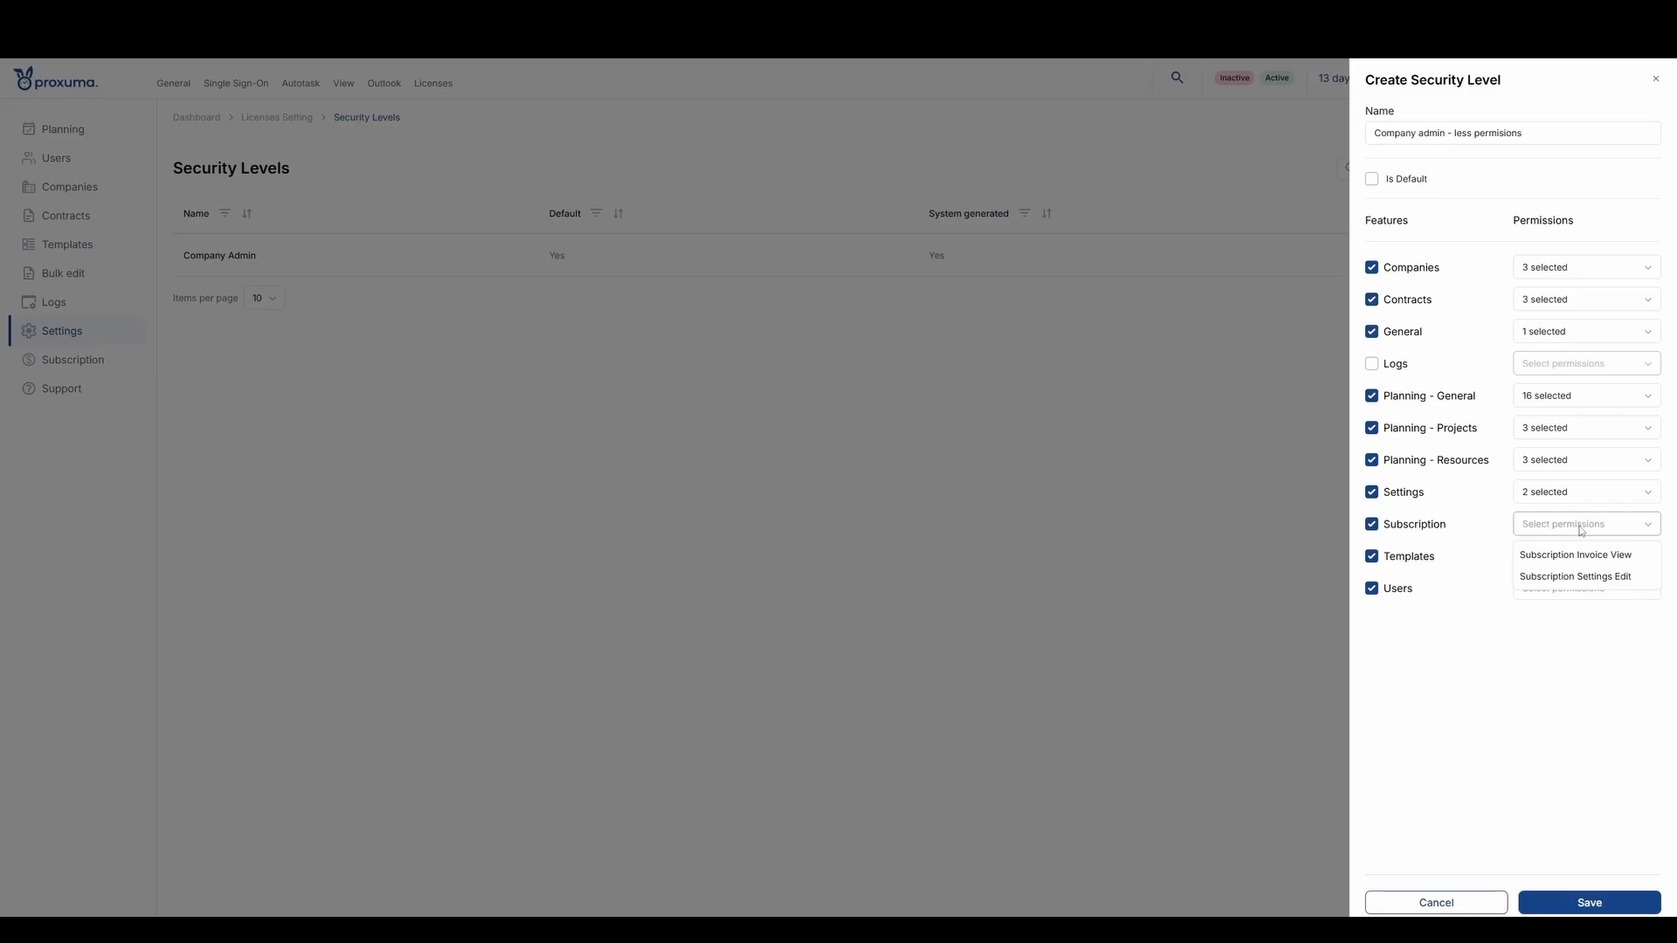
{"action": "left_click", "coordinate": [1583, 560]}
{"action": "left_click", "coordinate": [1523, 718]}
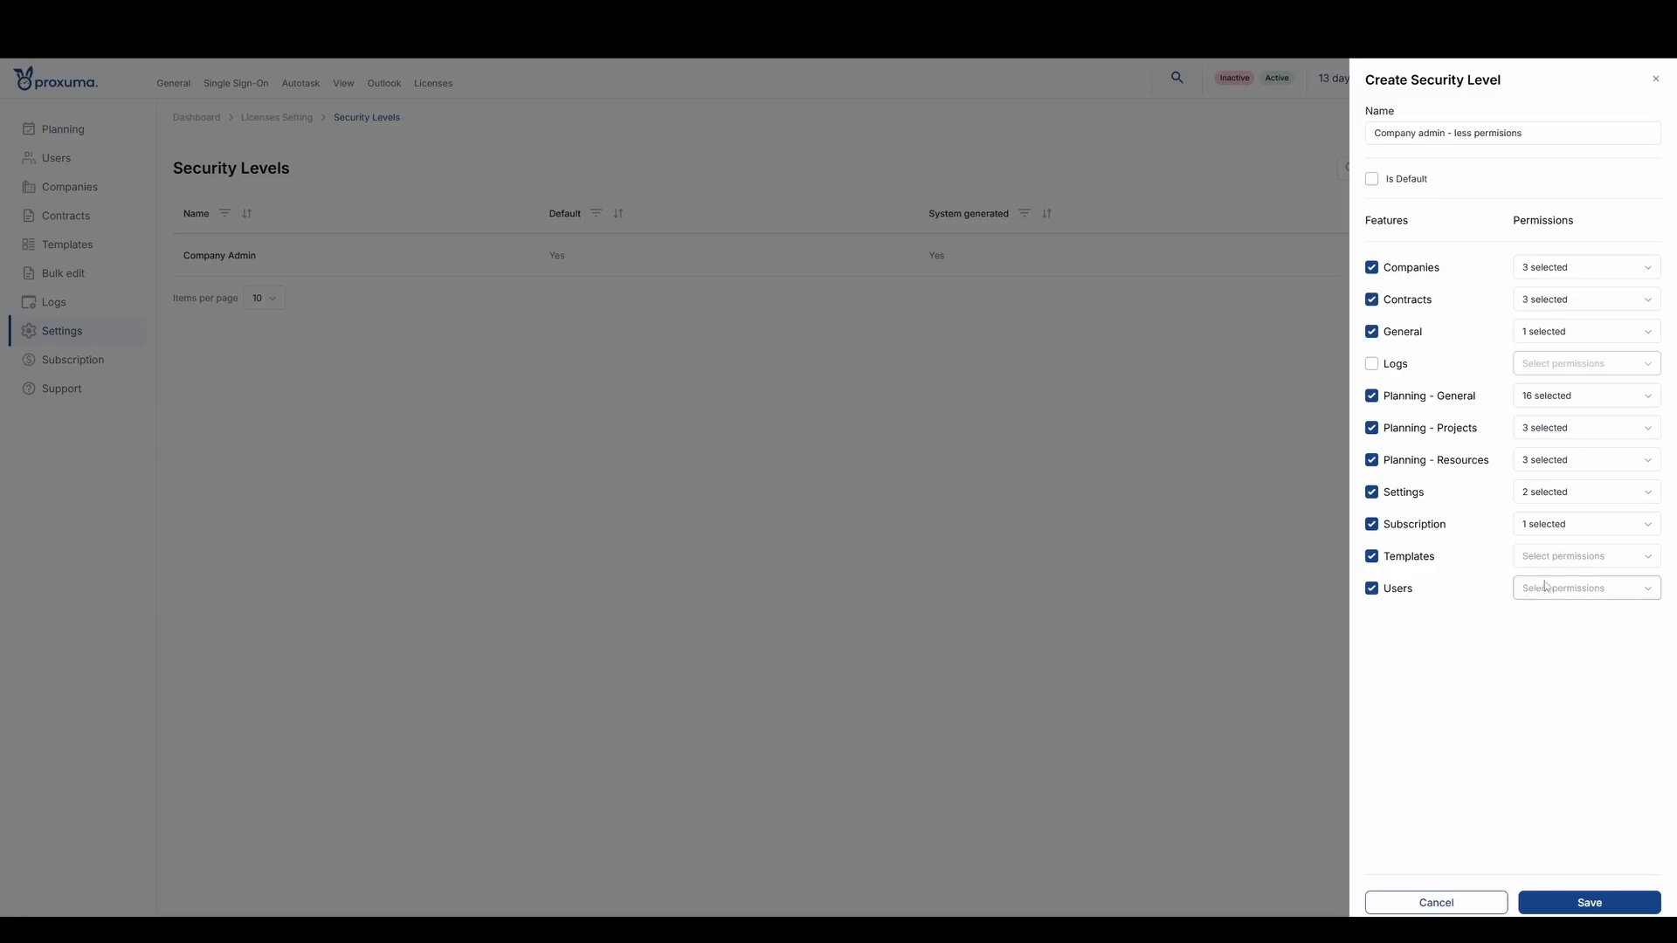
- Grant the Templates feature the Templates Project View, Create and Edit permissions
{"action": "left_click", "coordinate": [1561, 559]}
{"action": "left_click", "coordinate": [1568, 587]}
{"action": "left_click", "coordinate": [1568, 608]}
{"action": "left_click", "coordinate": [1568, 630]}
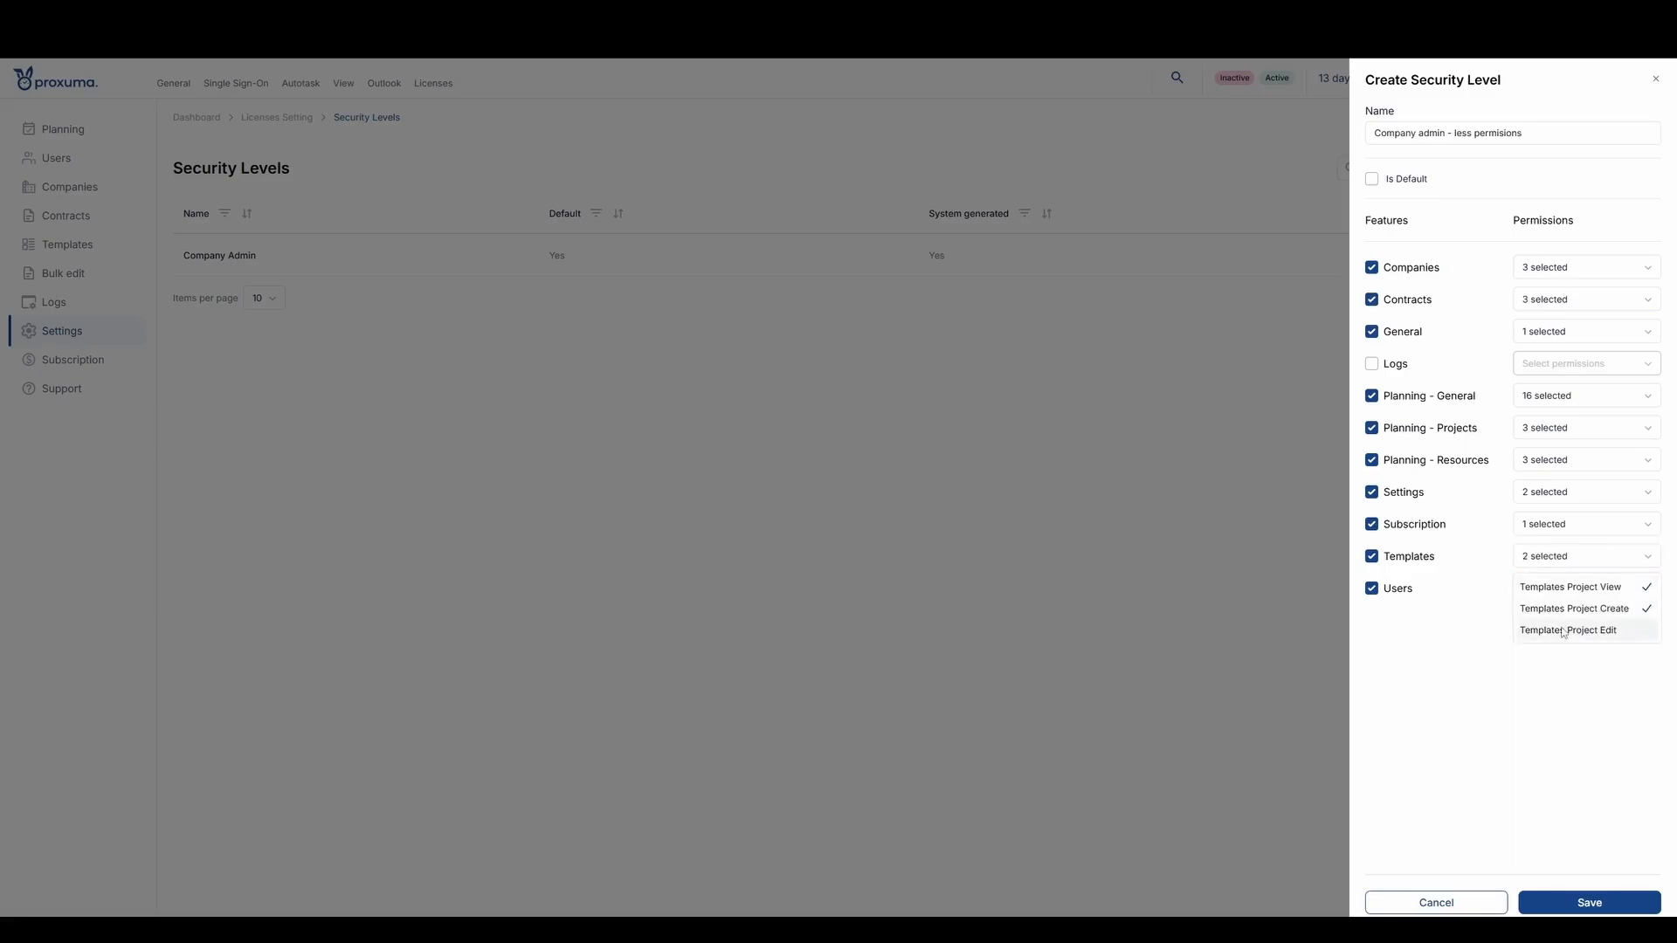
{"action": "left_click", "coordinate": [1441, 640]}
- Grant the Users feature the View, Edit and Activate Or Deactivate permissions, and save the new security level
{"action": "left_click", "coordinate": [1535, 598]}
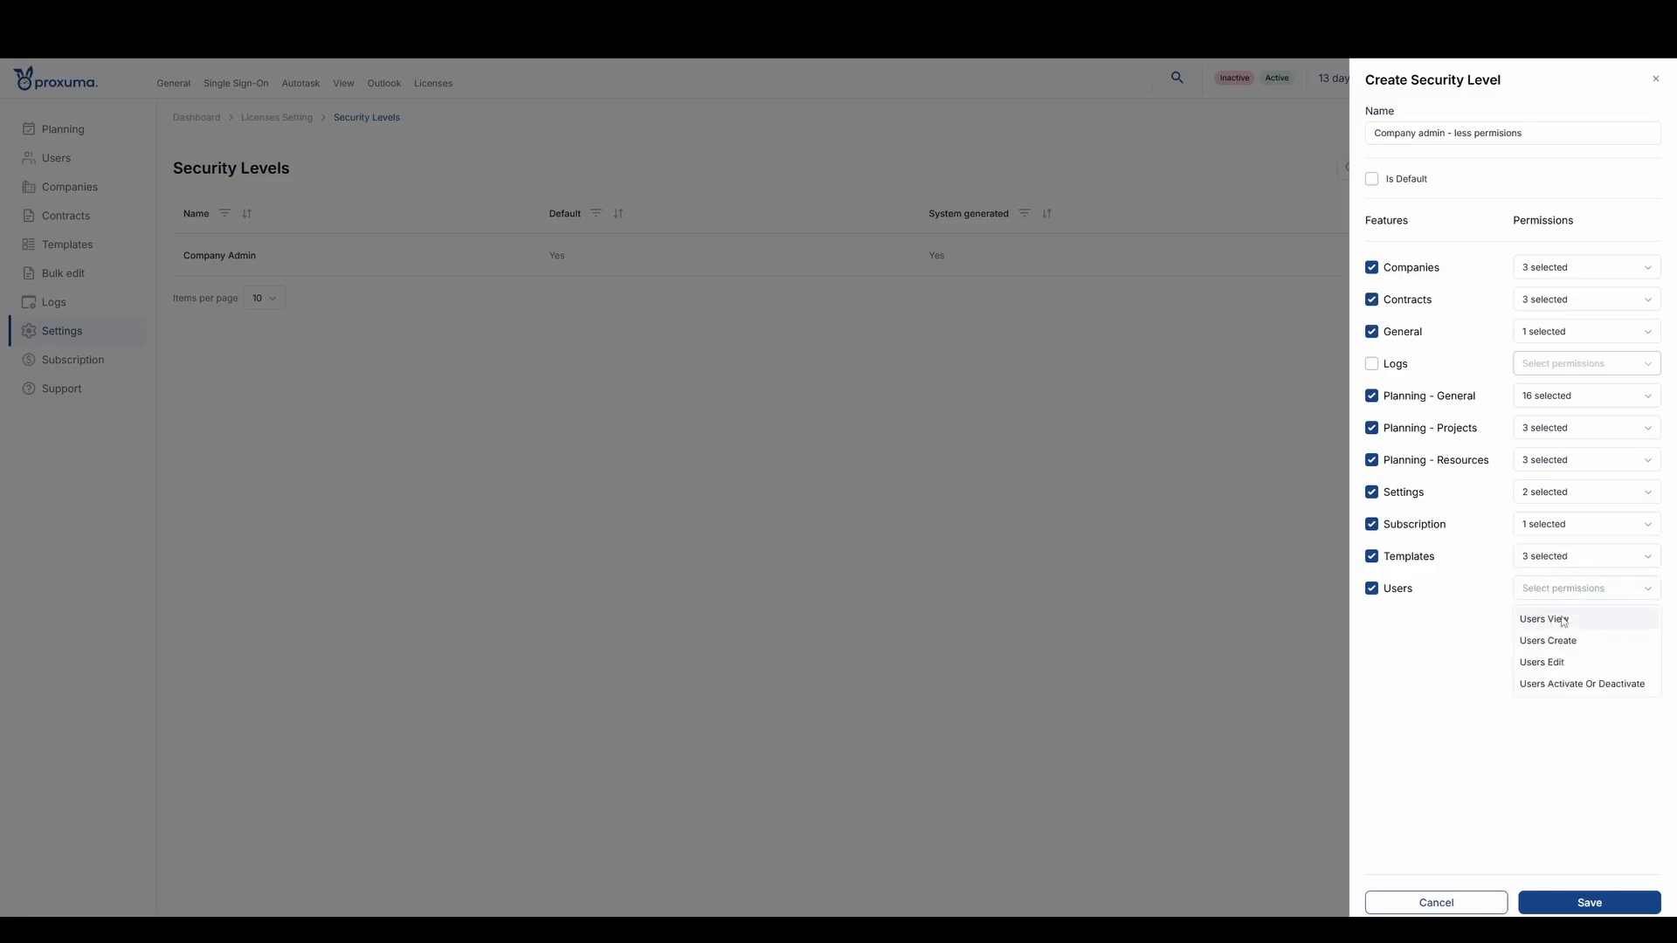
{"action": "left_click", "coordinate": [1564, 620]}
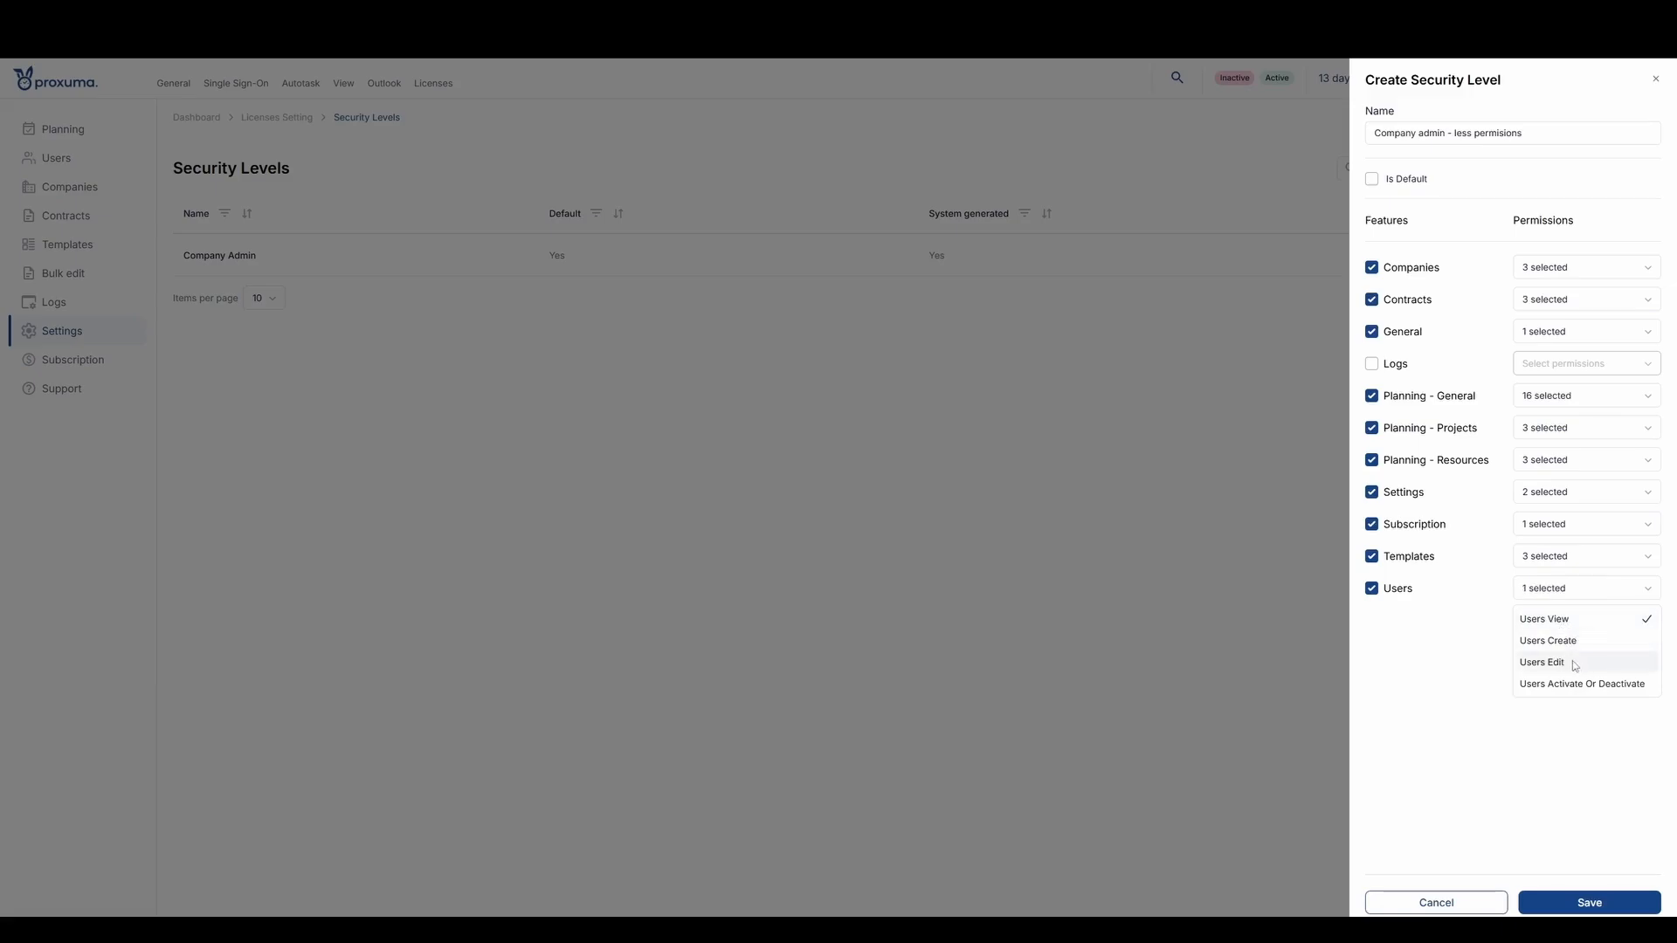
{"action": "left_click", "coordinate": [1583, 685]}
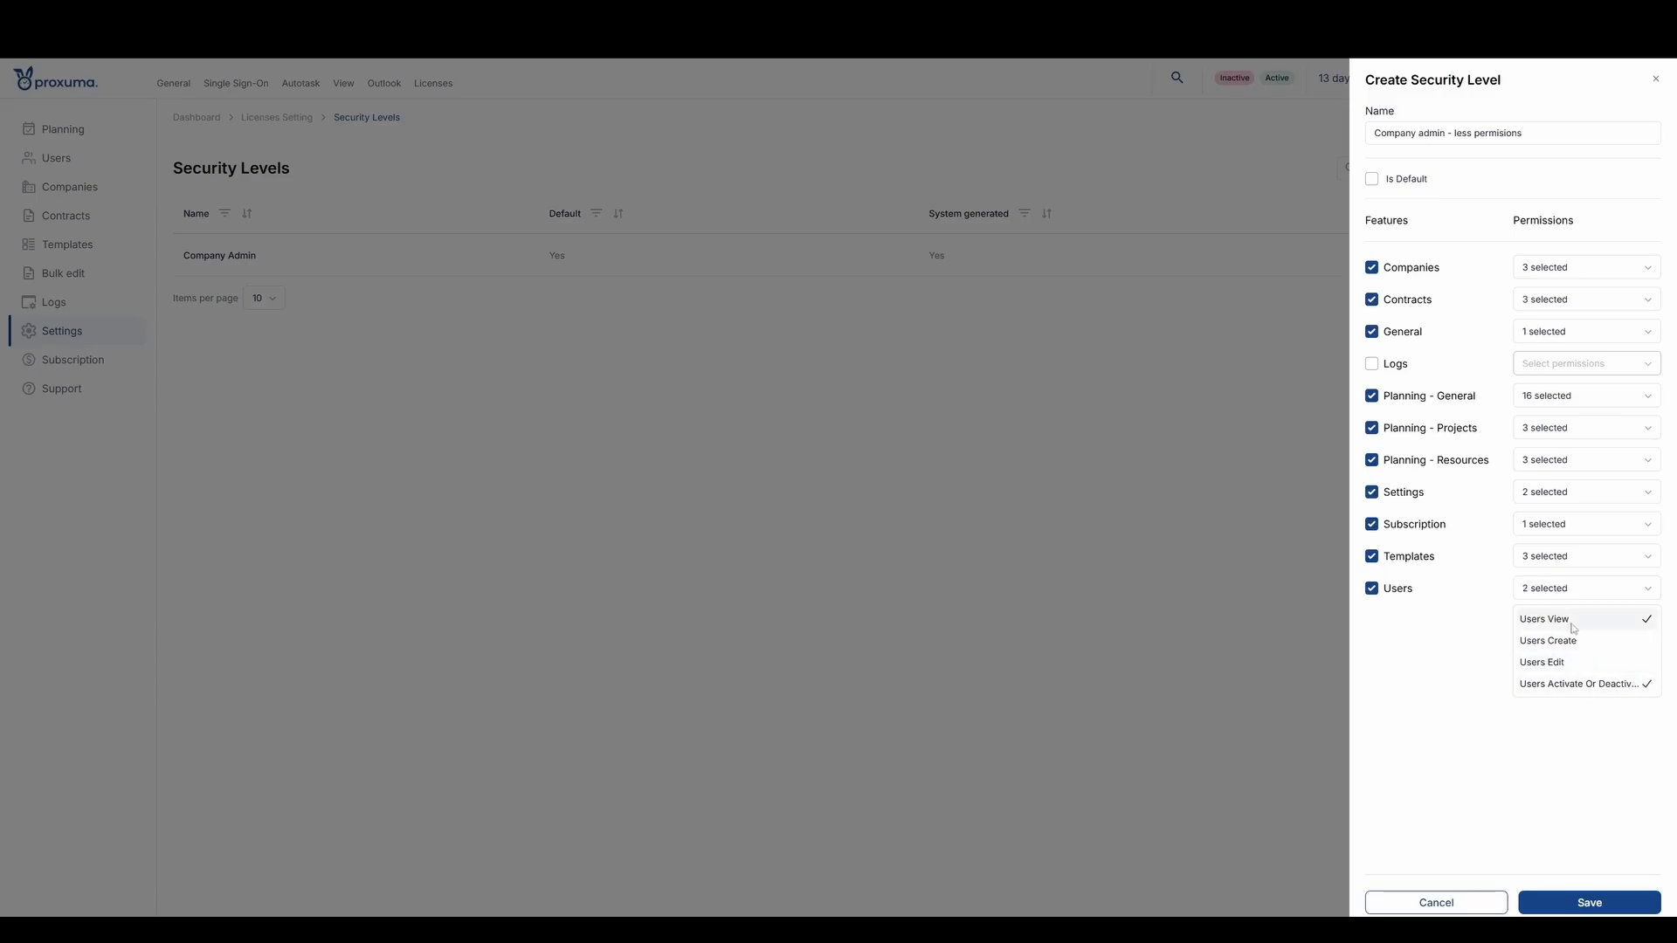
{"action": "left_click", "coordinate": [1597, 664]}
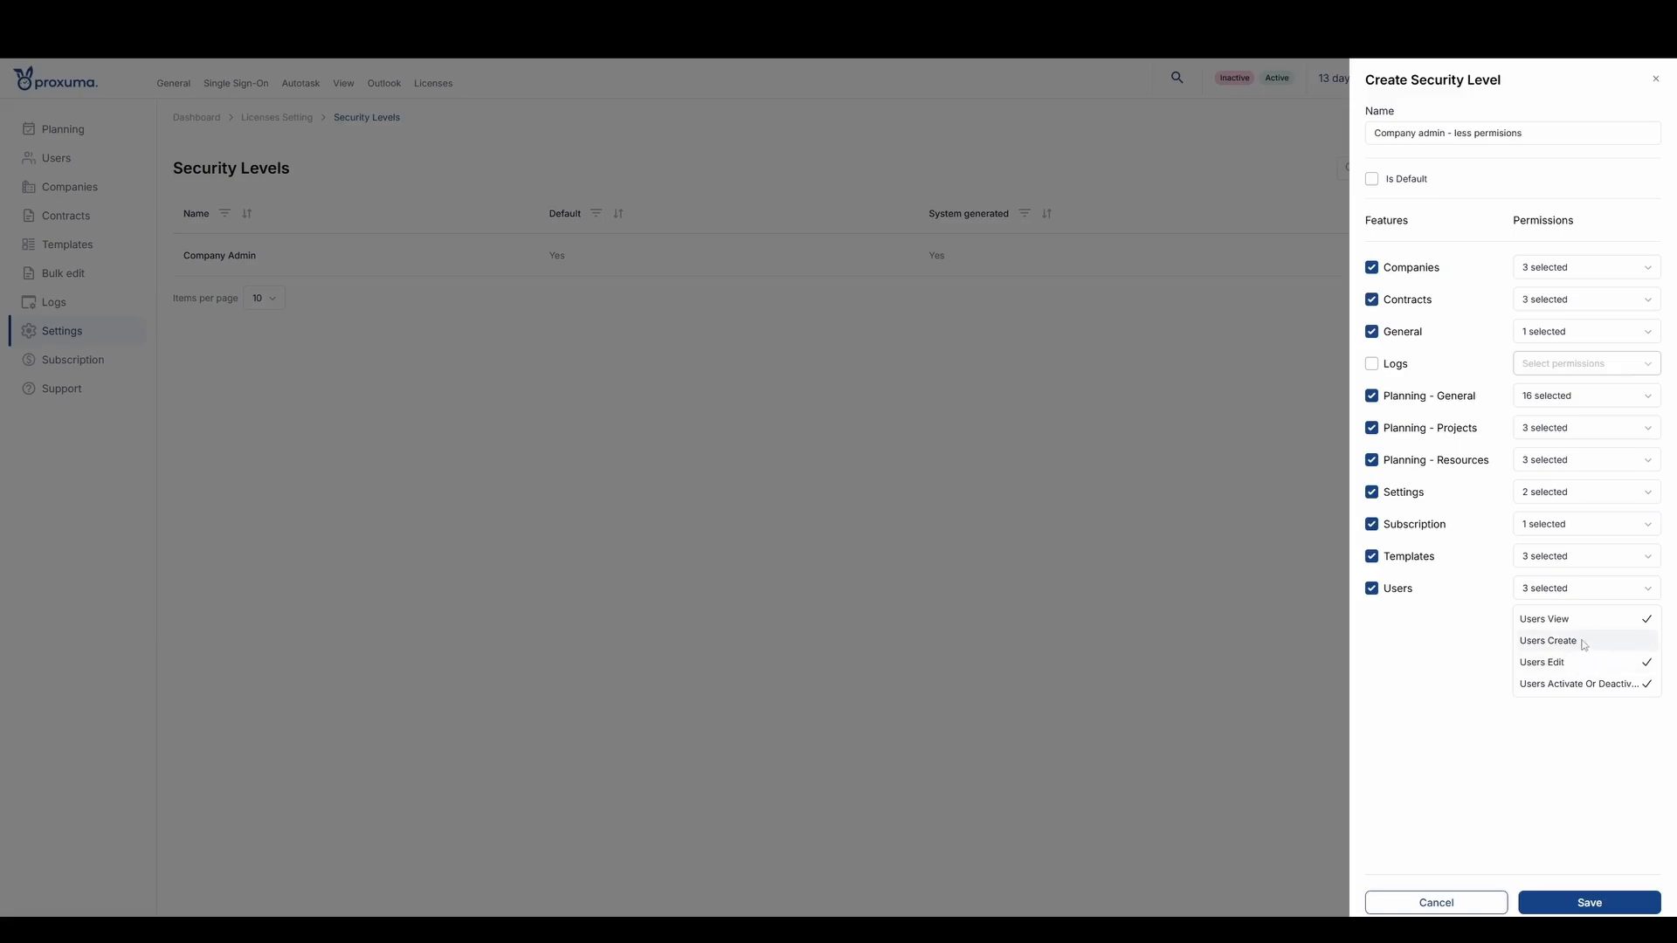
{"action": "left_click", "coordinate": [1415, 661]}
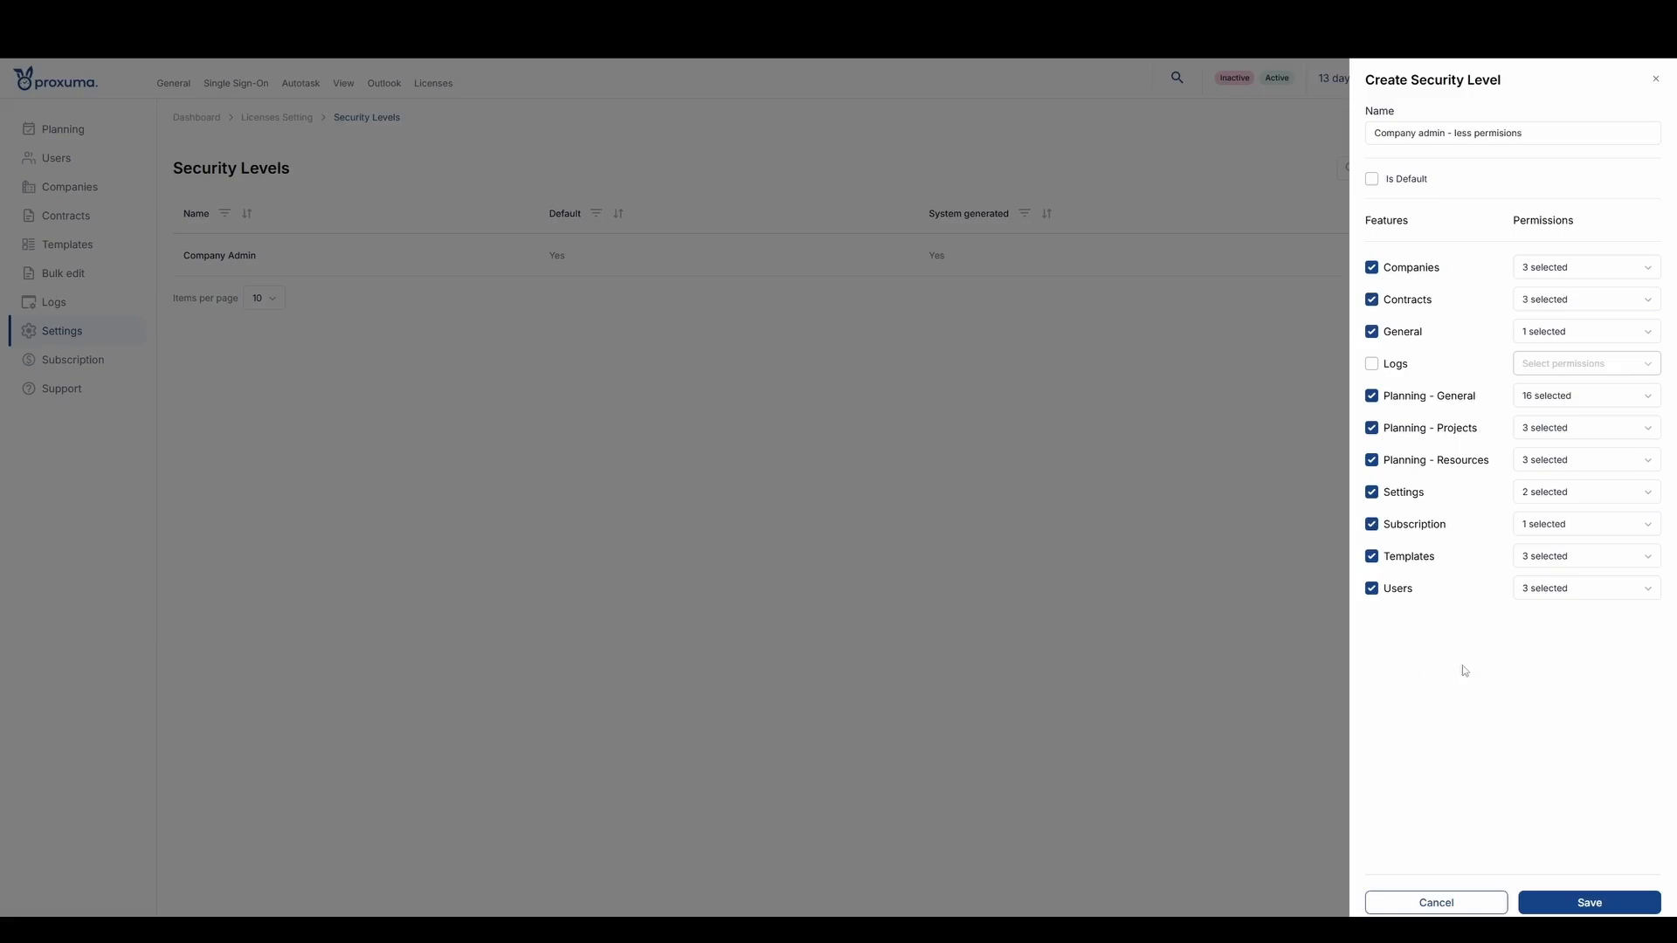
{"action": "left_click", "coordinate": [1612, 905]}
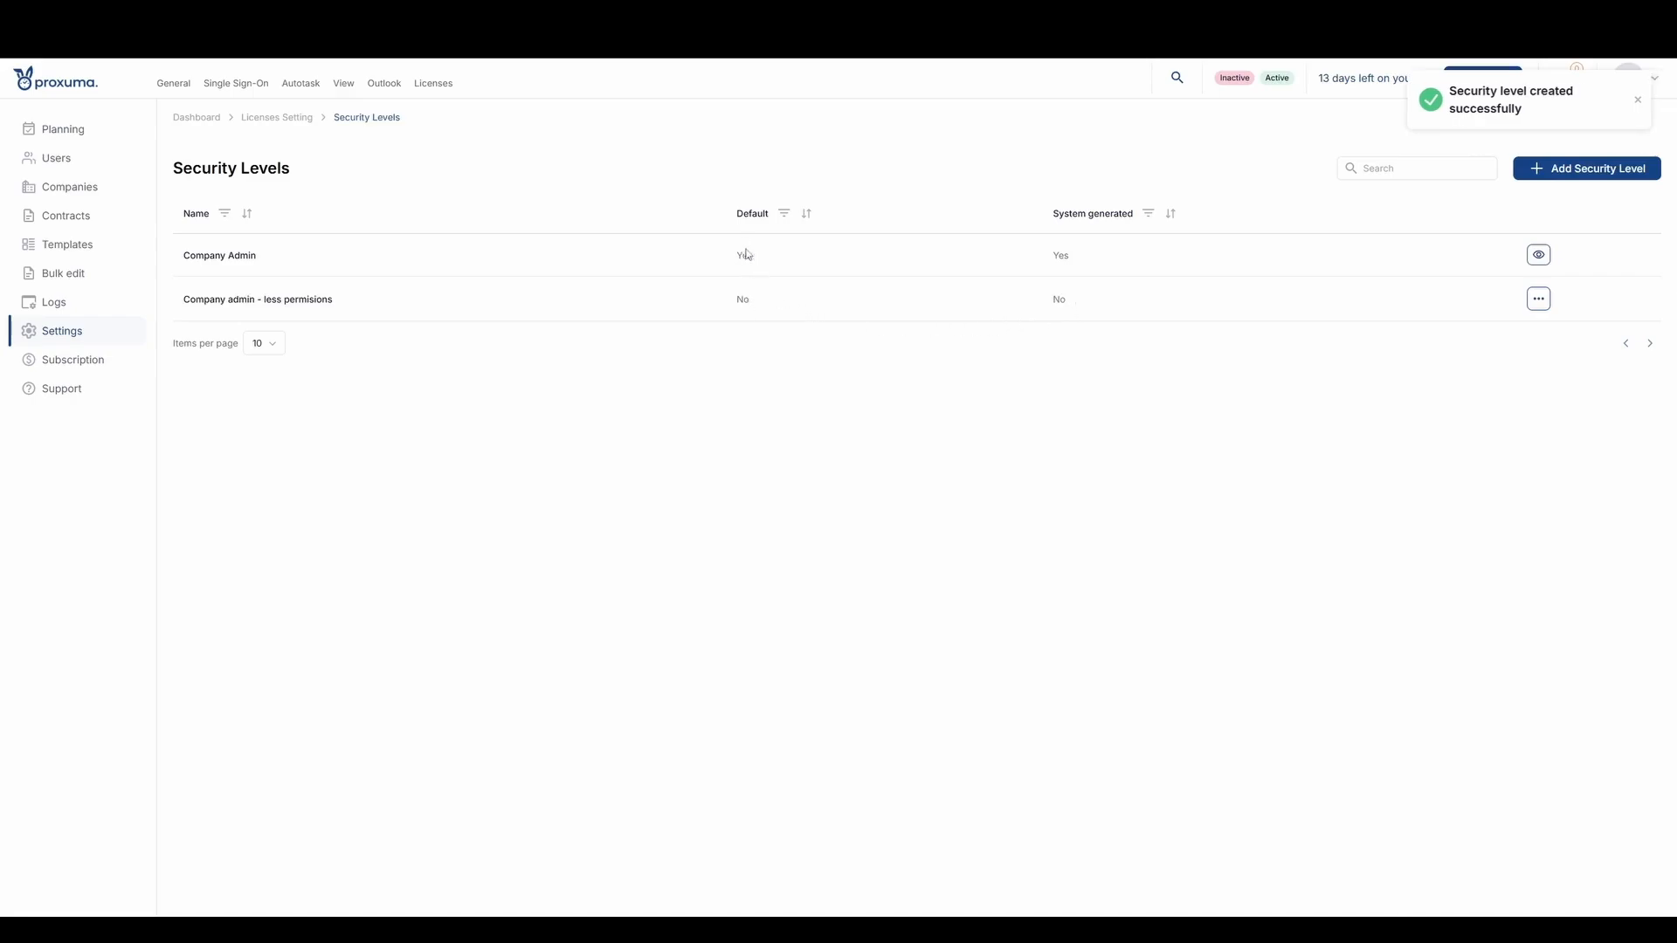
{"action": "left_click_drag", "start_coordinate": [189, 261], "coordinate": [275, 255]}
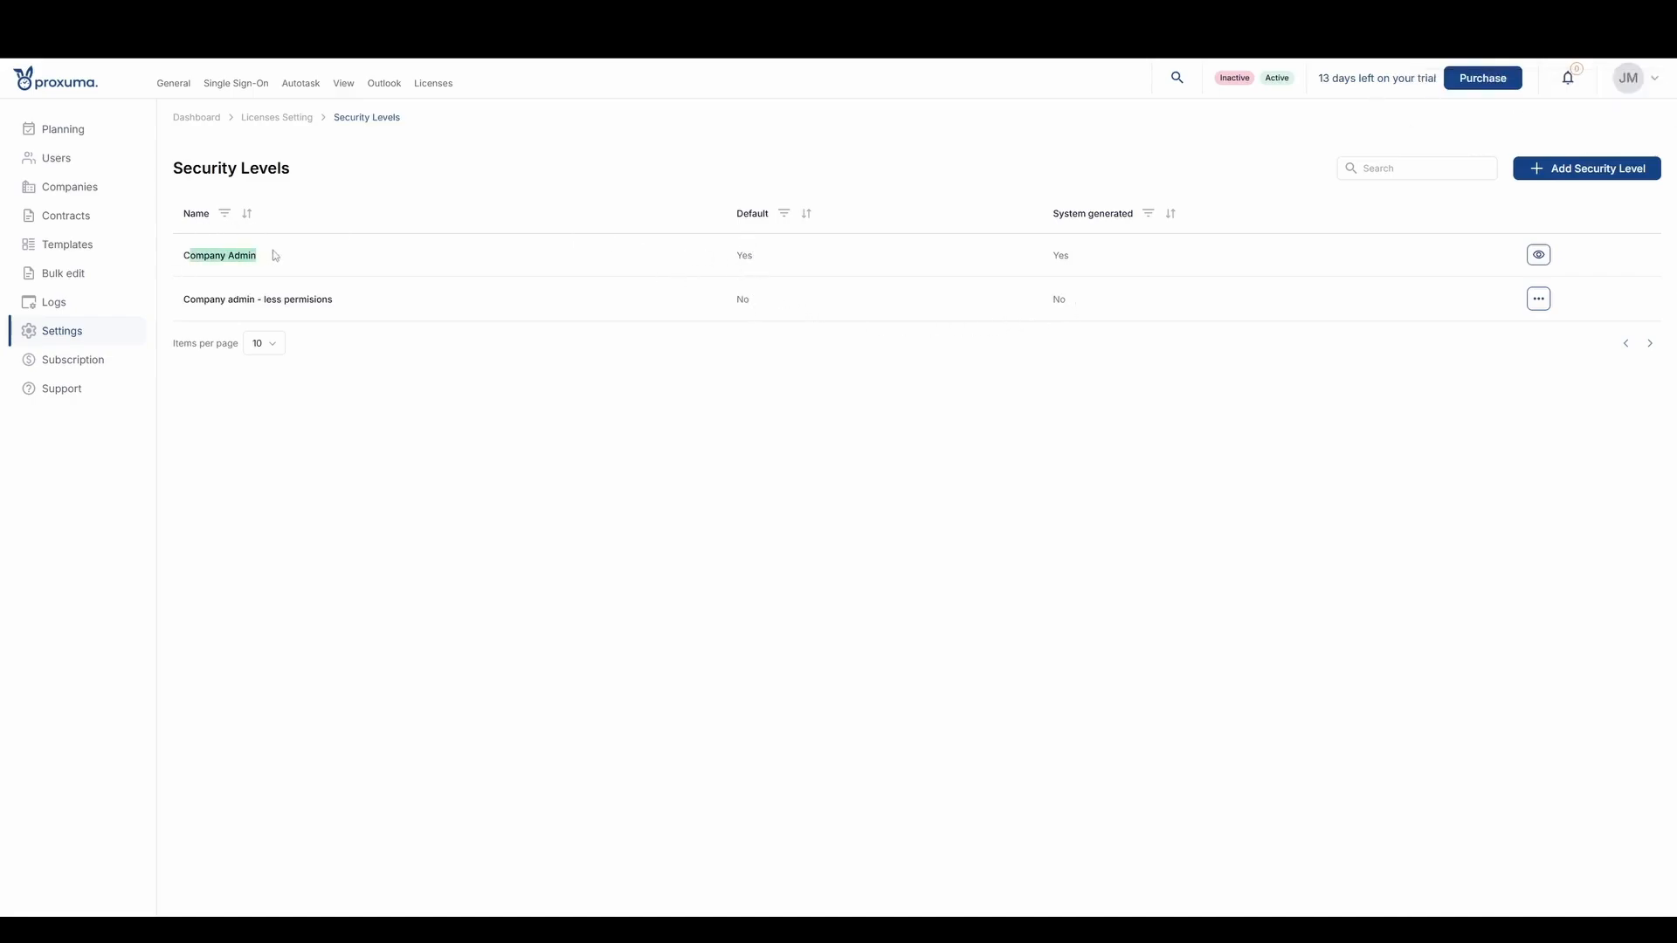
{"action": "left_click", "coordinate": [585, 422]}
{"action": "left_click", "coordinate": [797, 499]}
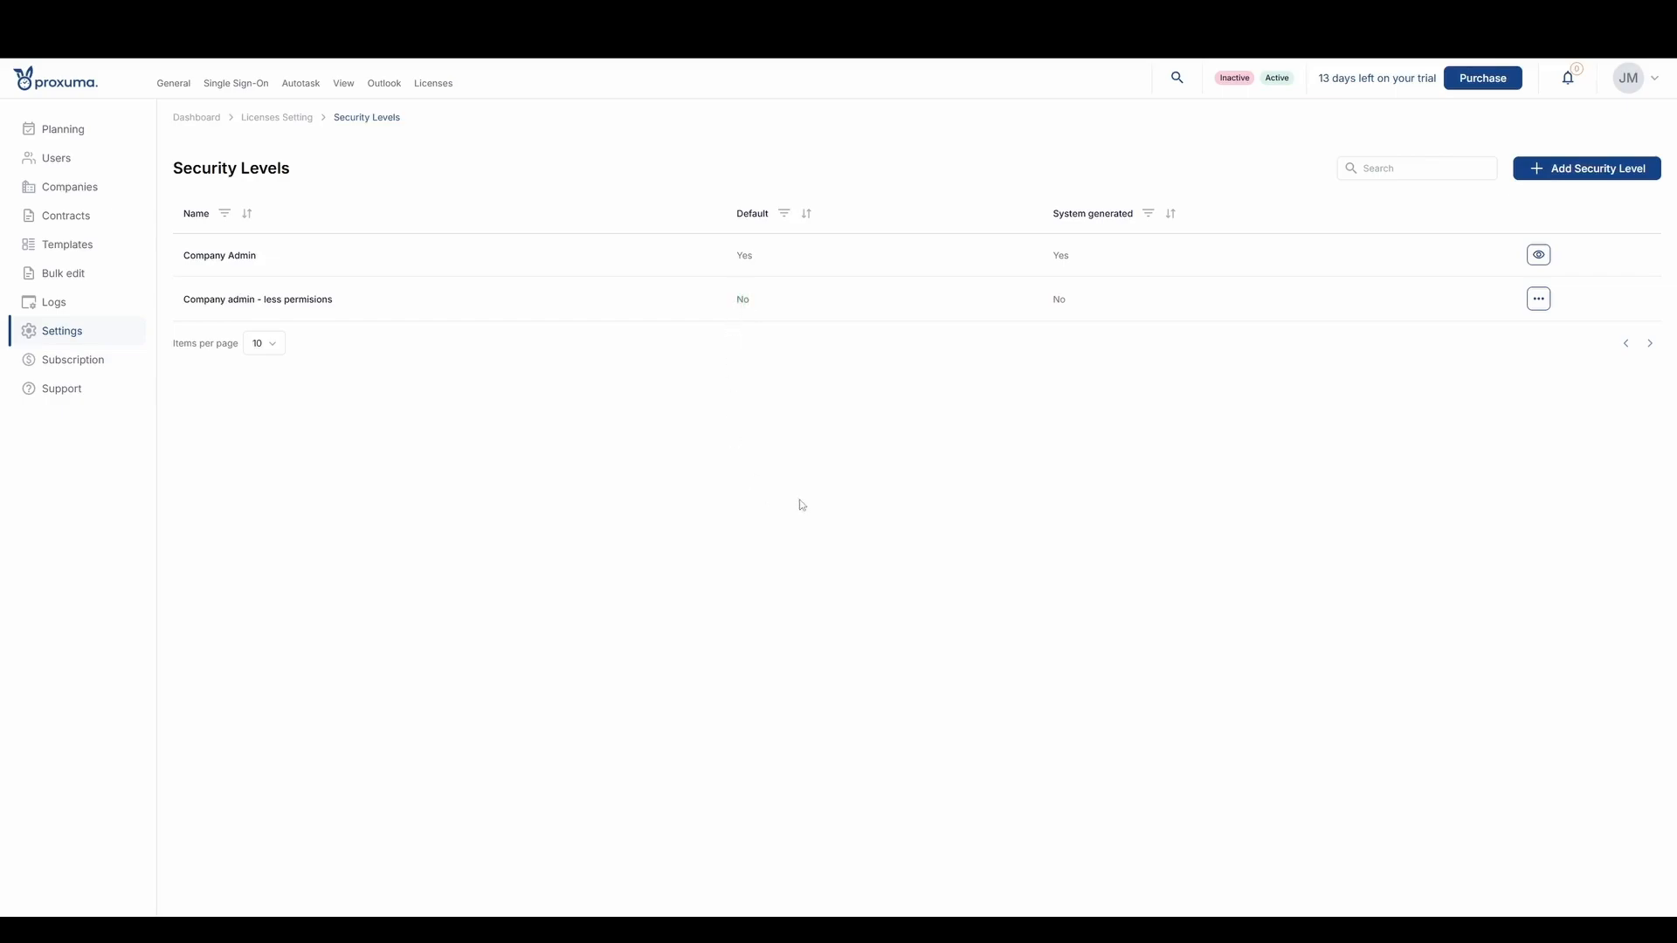